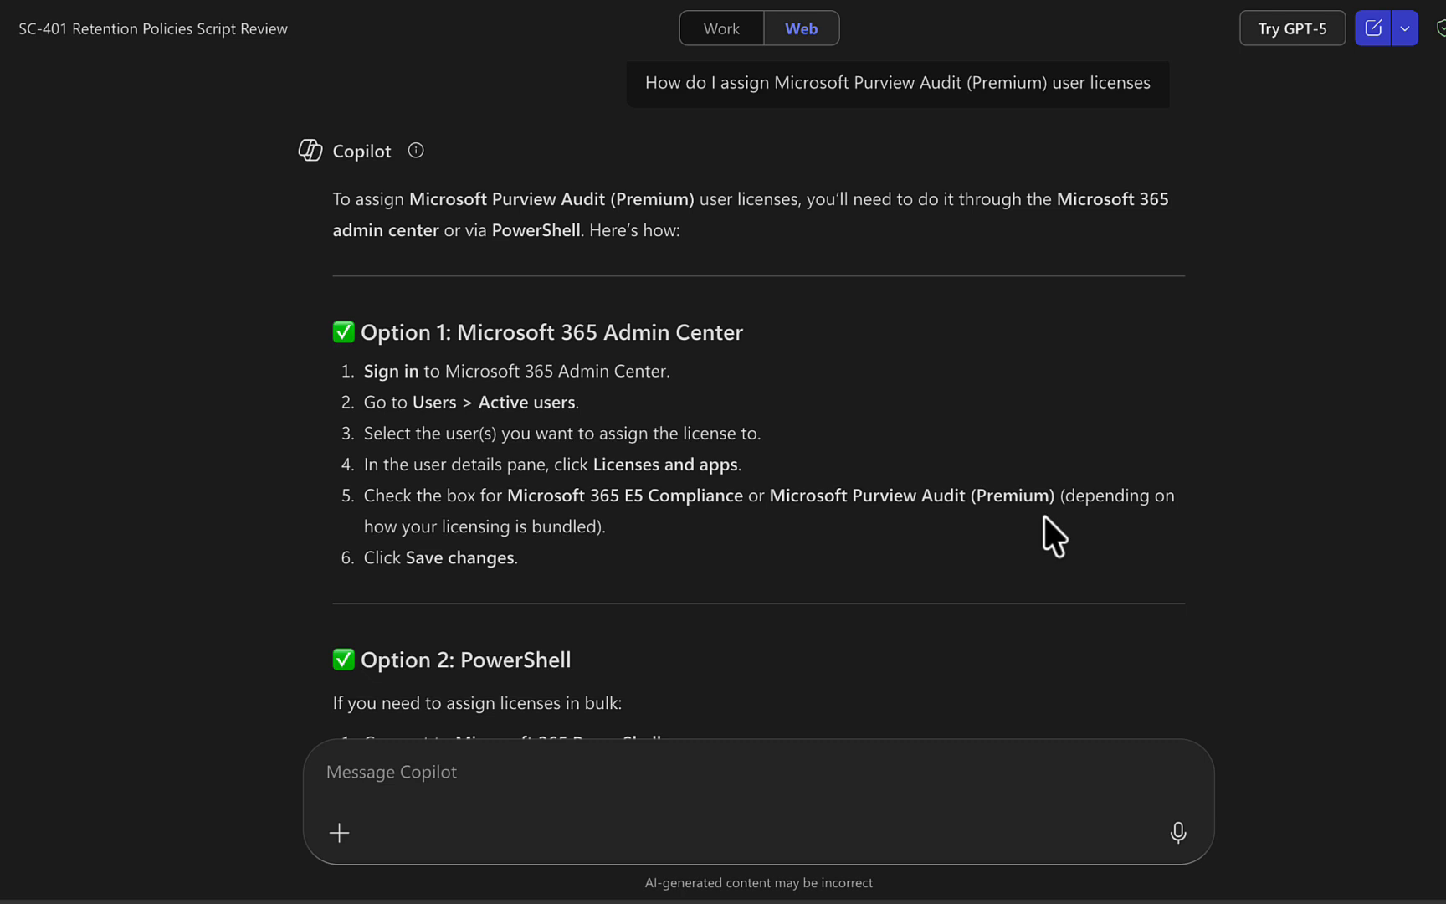
Scroll through Copilot's answer to the PowerShell licensing steps and Important Notes.
{"action": "scroll", "coordinate": [740, 550], "scroll_direction": "down", "scroll_amount": 1}
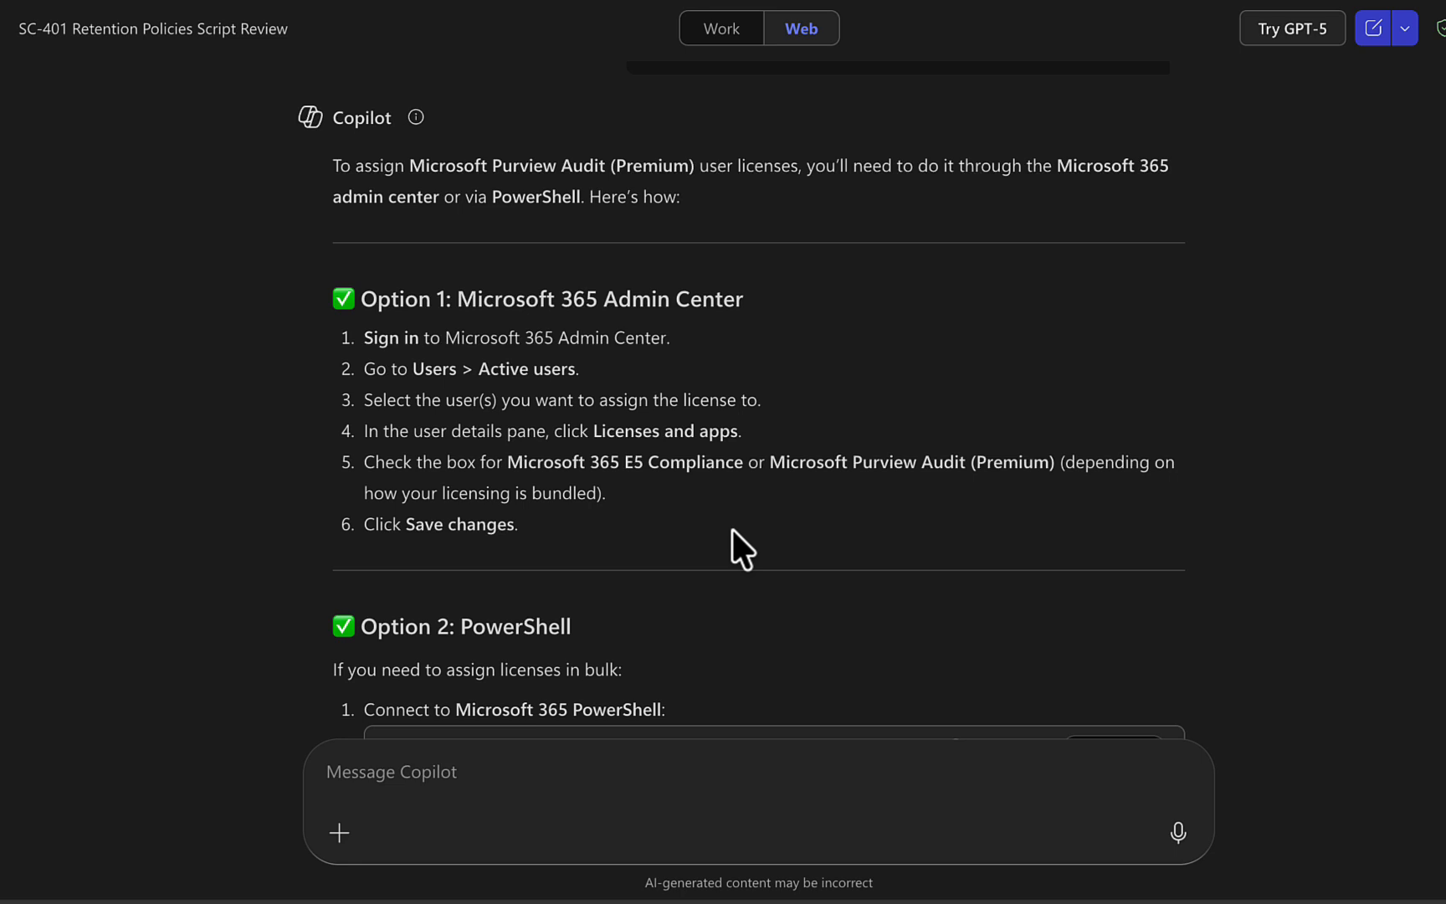
{"action": "scroll", "coordinate": [733, 530], "scroll_direction": "down", "scroll_amount": 1}
{"action": "scroll", "coordinate": [733, 530], "scroll_direction": "down", "scroll_amount": 4}
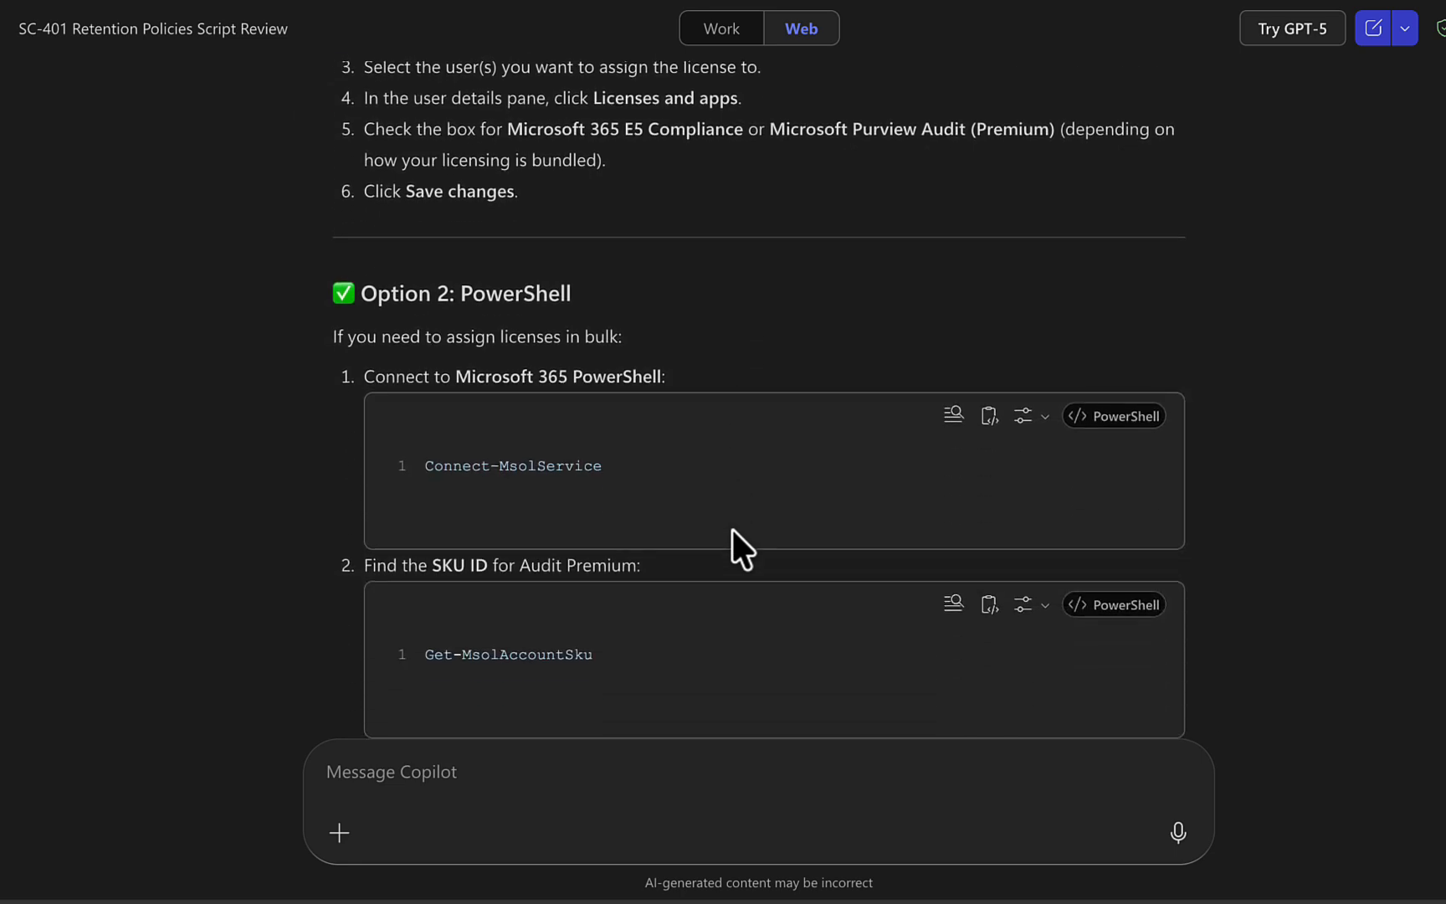
{"action": "scroll", "coordinate": [732, 529], "scroll_direction": "down", "scroll_amount": 3}
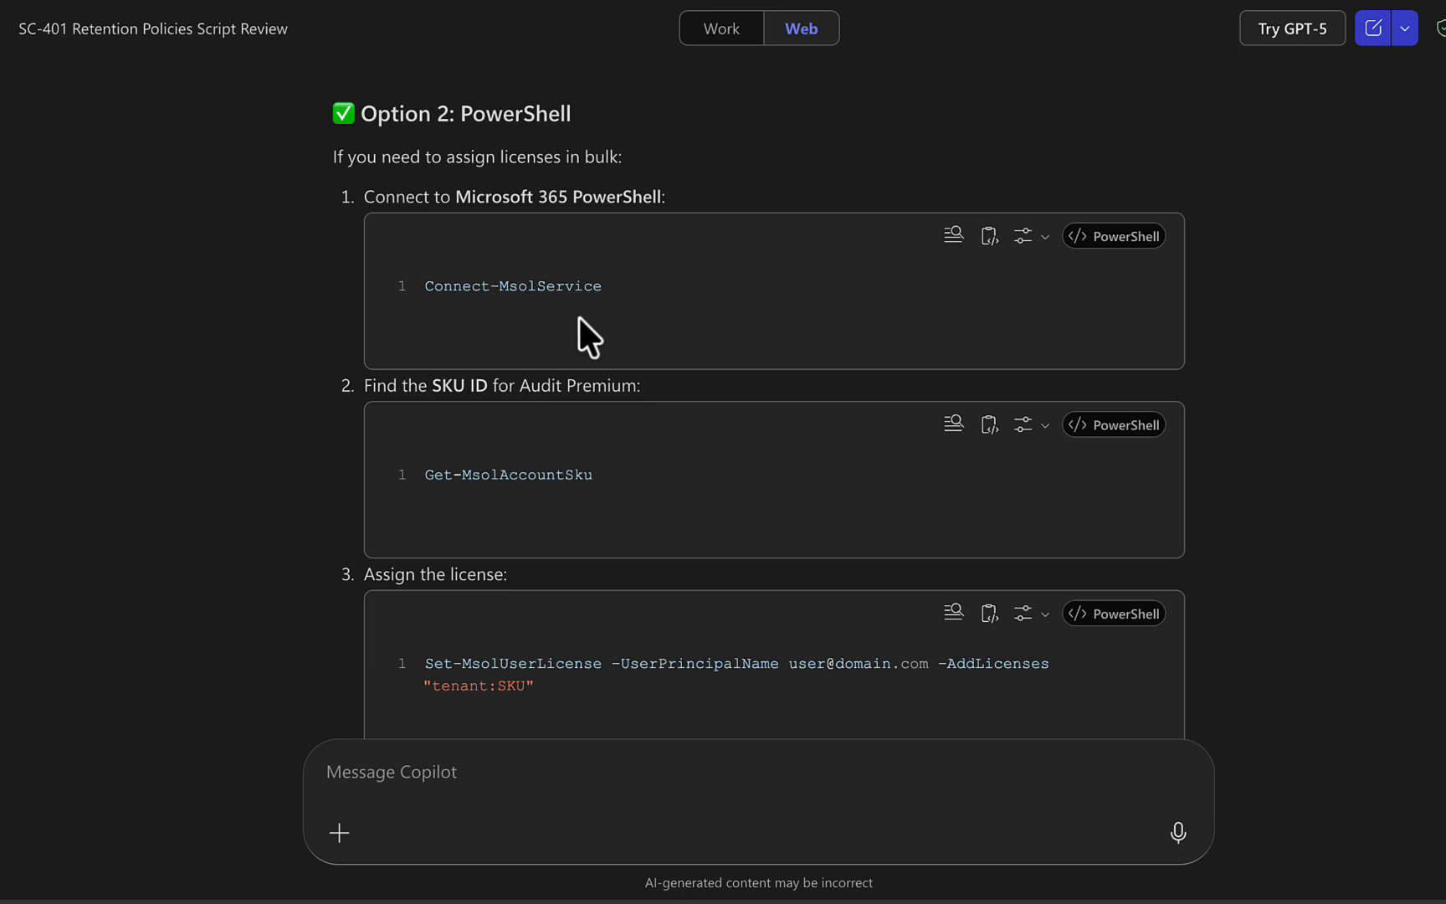
{"action": "scroll", "coordinate": [704, 460], "scroll_direction": "down", "scroll_amount": 1}
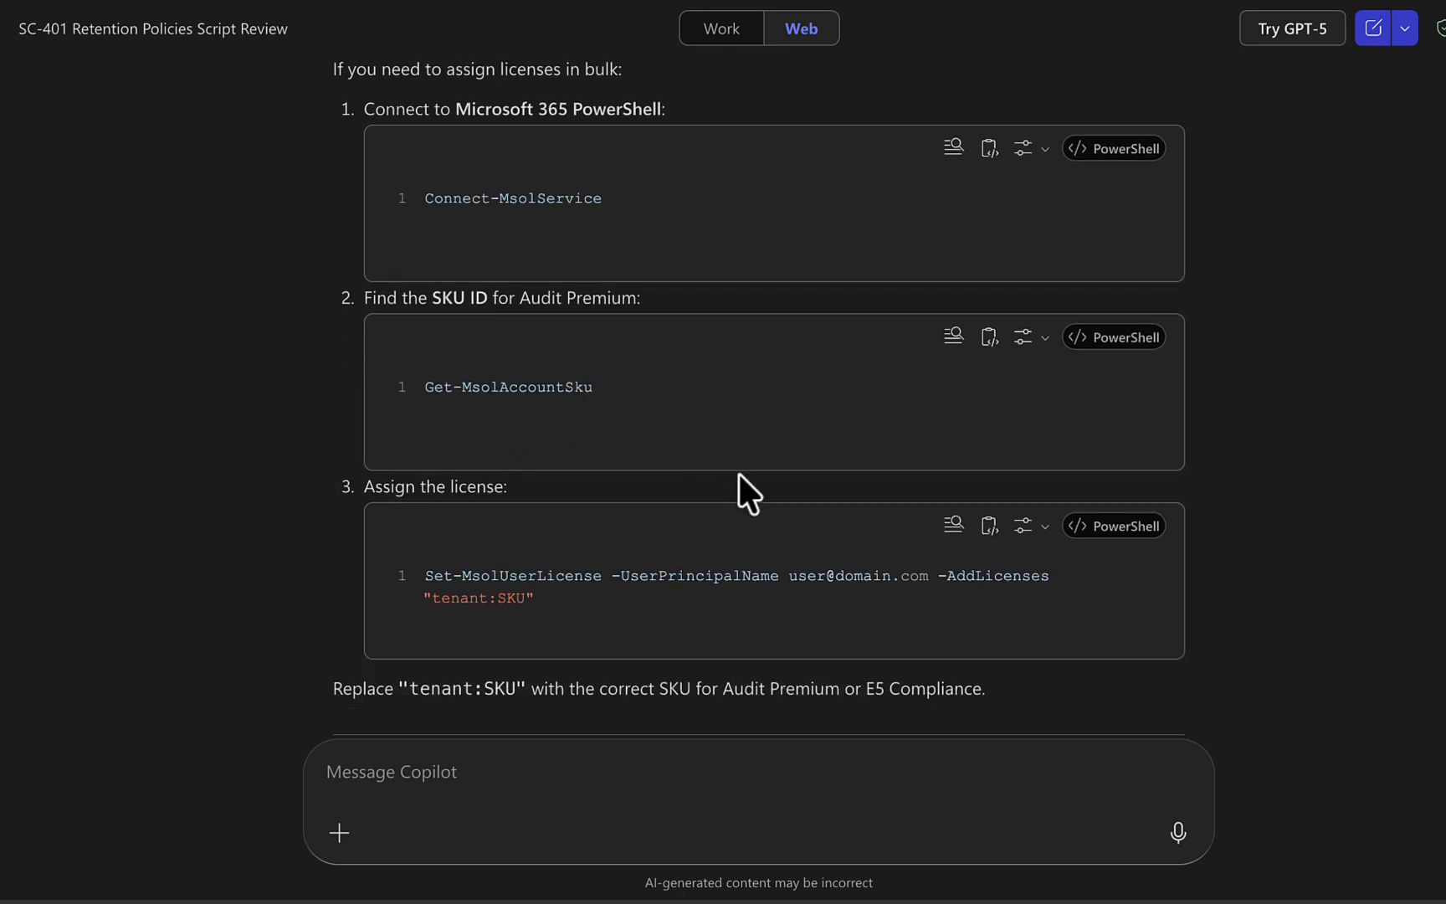
{"action": "scroll", "coordinate": [740, 474], "scroll_direction": "down", "scroll_amount": 1}
{"action": "scroll", "coordinate": [825, 505], "scroll_direction": "down", "scroll_amount": 1}
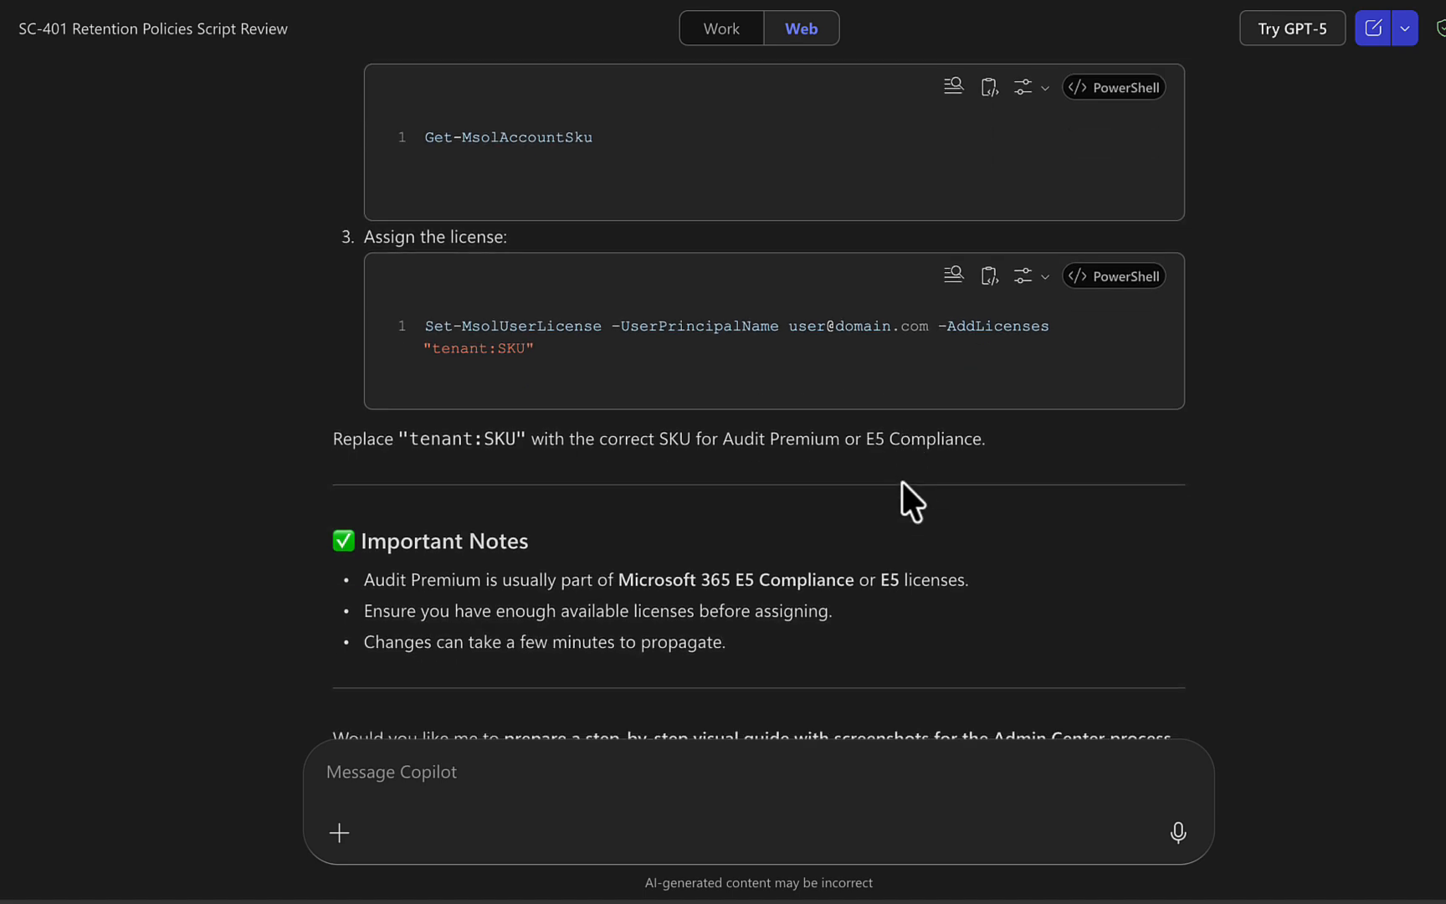
{"action": "scroll", "coordinate": [903, 481], "scroll_direction": "down", "scroll_amount": 1}
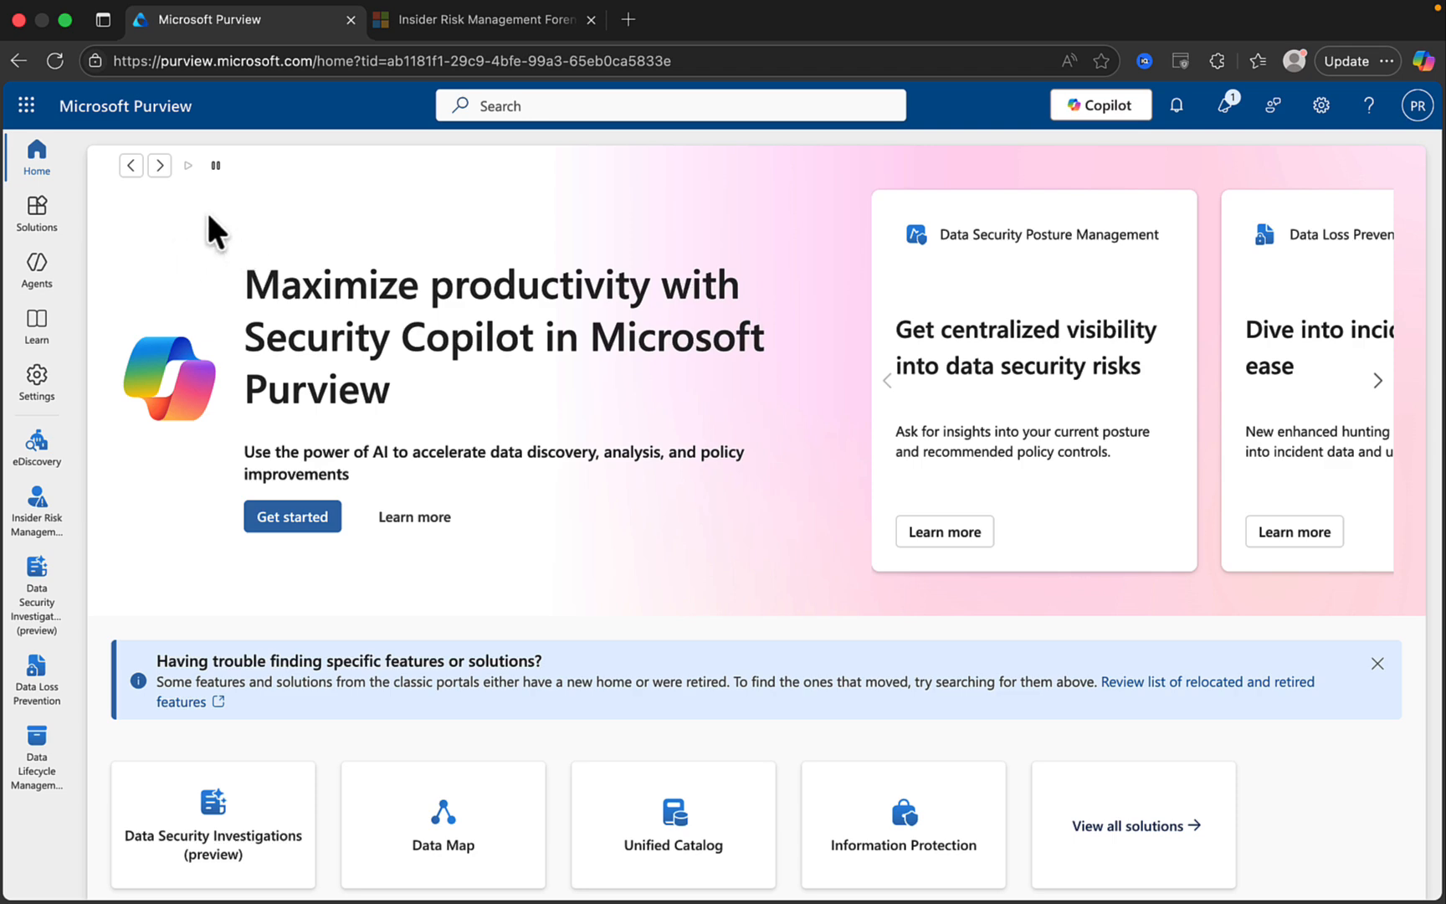
Go to the Audit solution from the Purview Solutions list.
{"action": "left_click", "coordinate": [33, 224]}
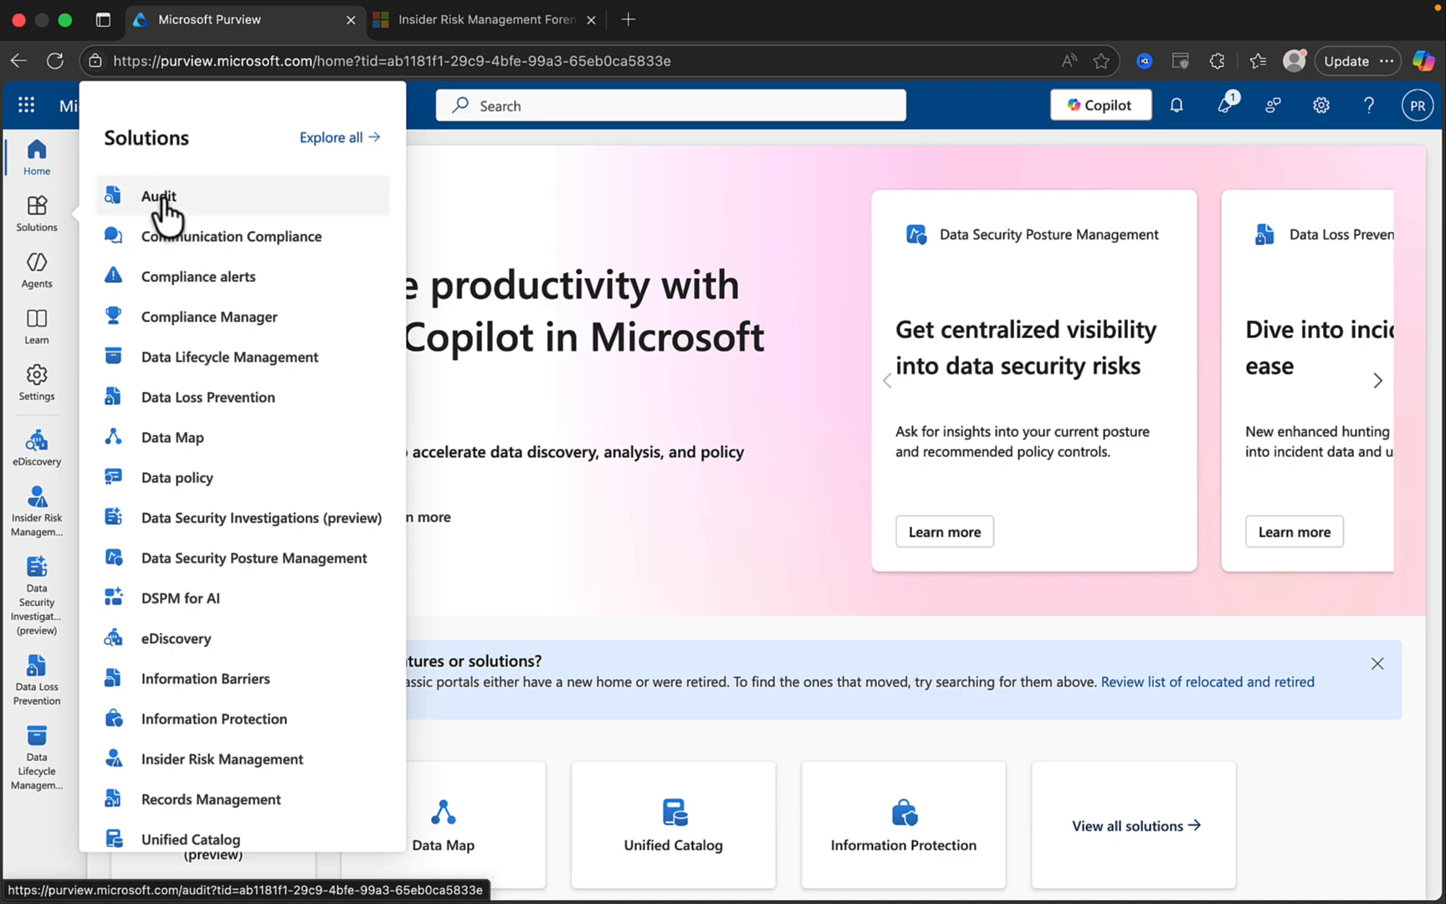
{"action": "left_click", "coordinate": [162, 198]}
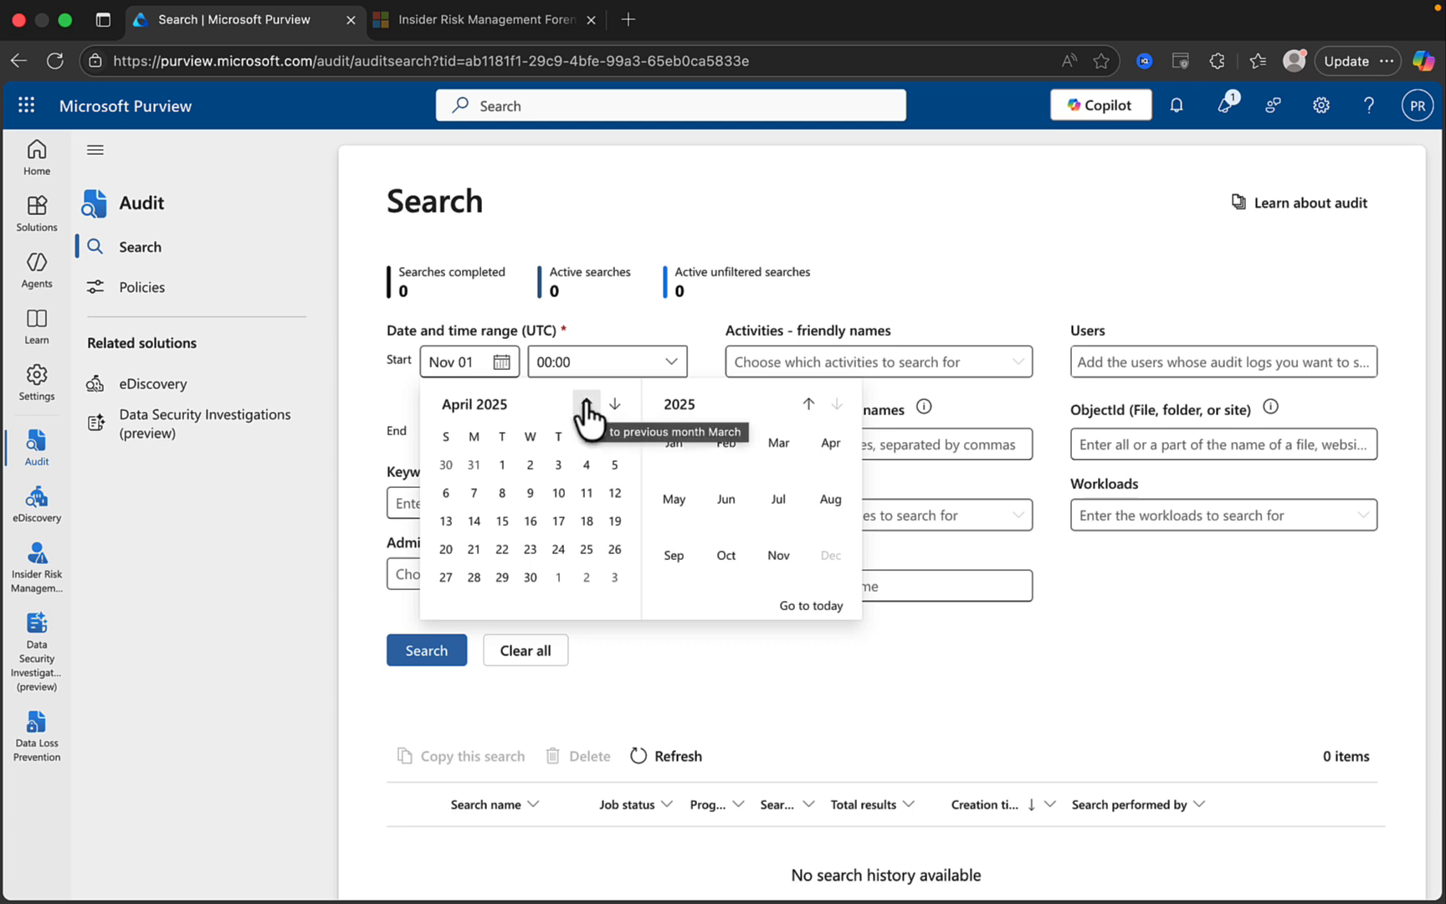
Set the audit search start date to March 30, leaving Admin Units unselected.
{"action": "left_click", "coordinate": [445, 463]}
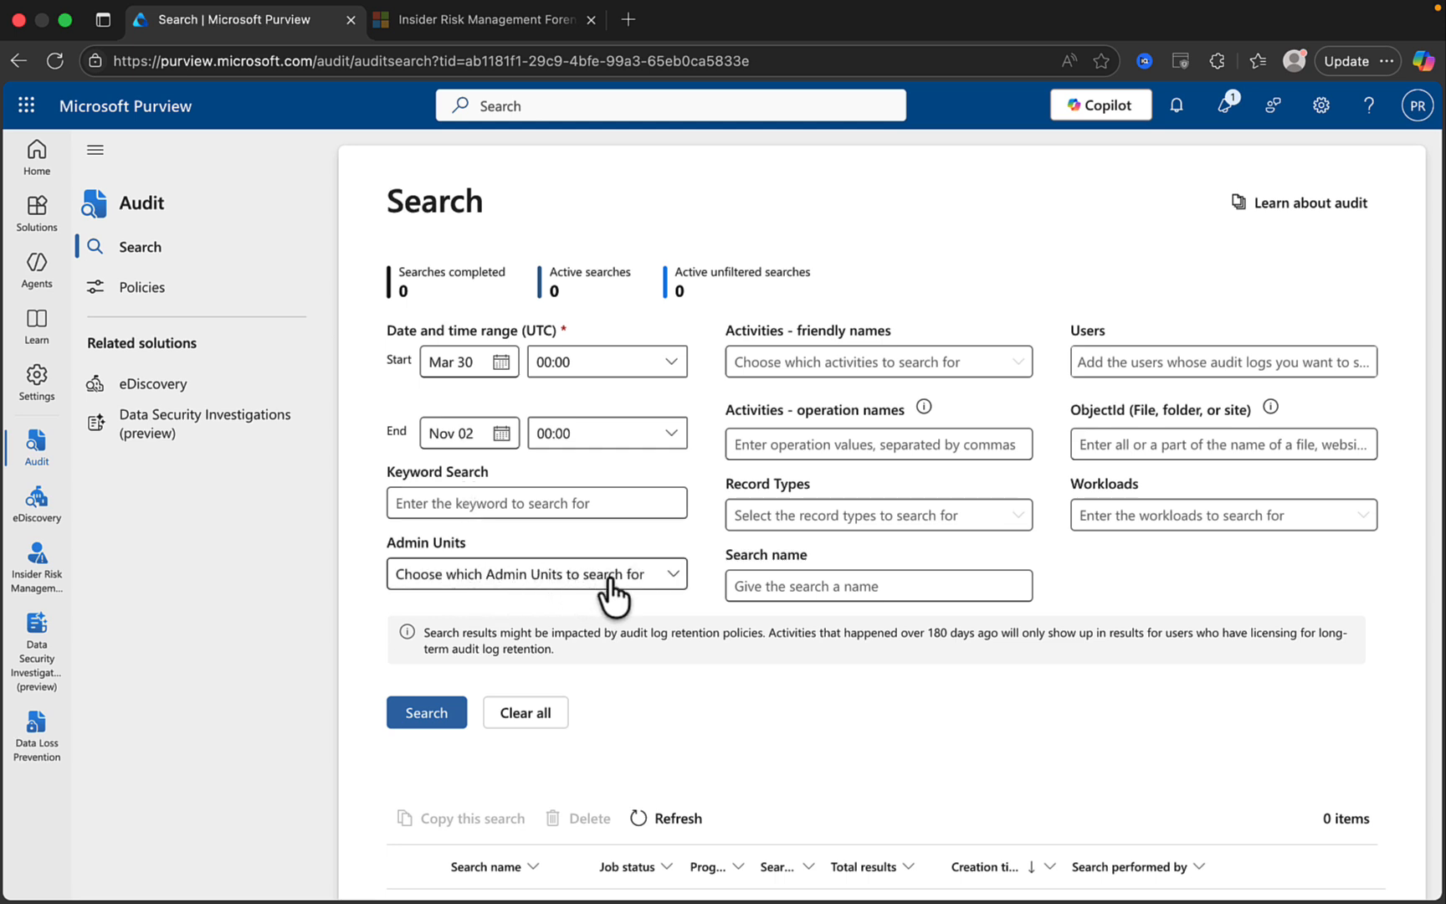
{"action": "left_click", "coordinate": [646, 587]}
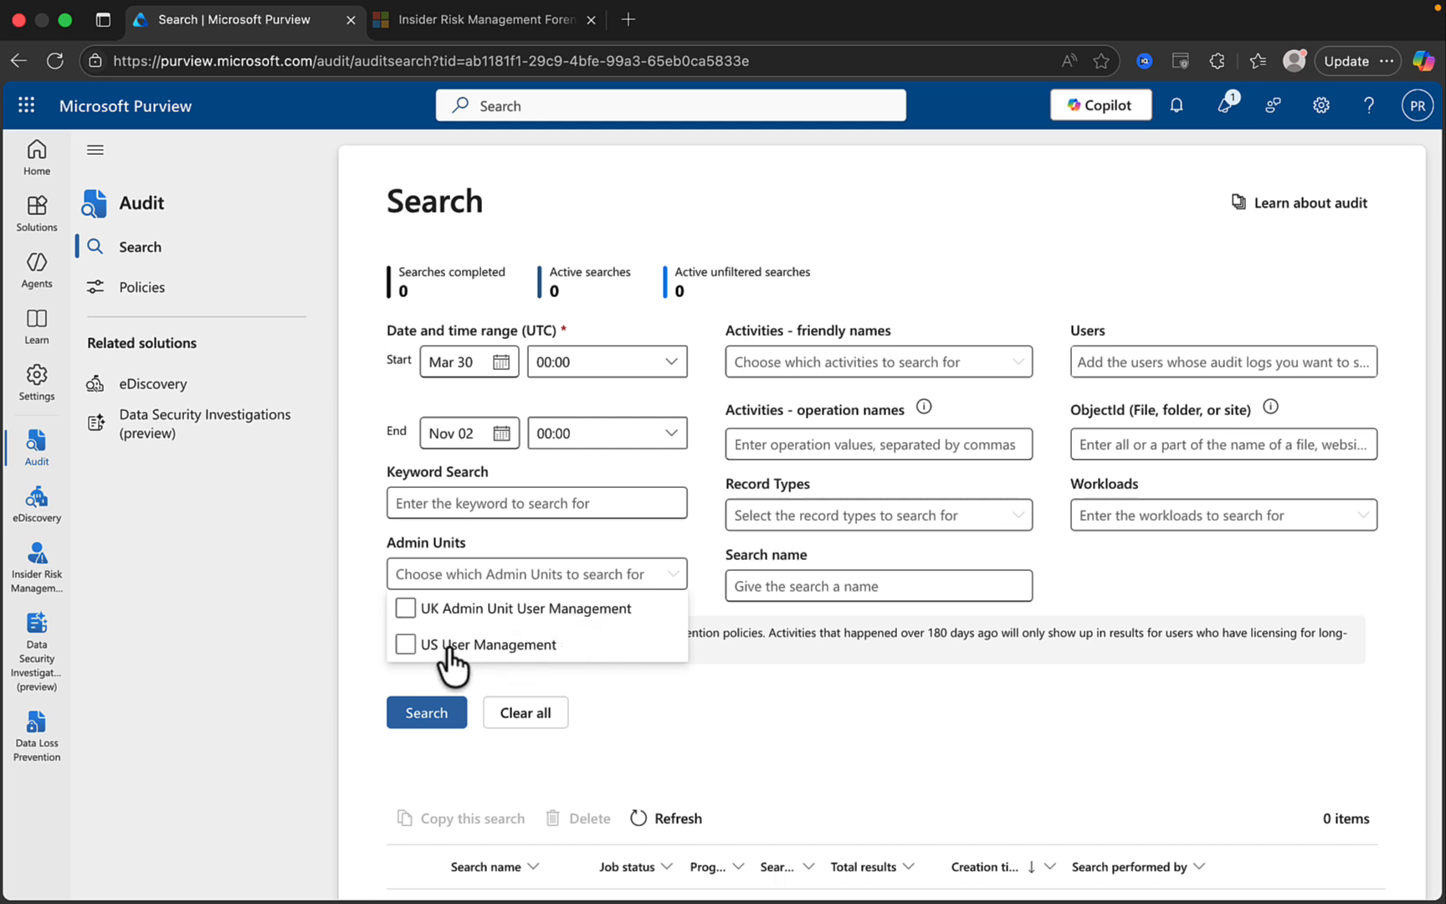
{"action": "left_click", "coordinate": [613, 574]}
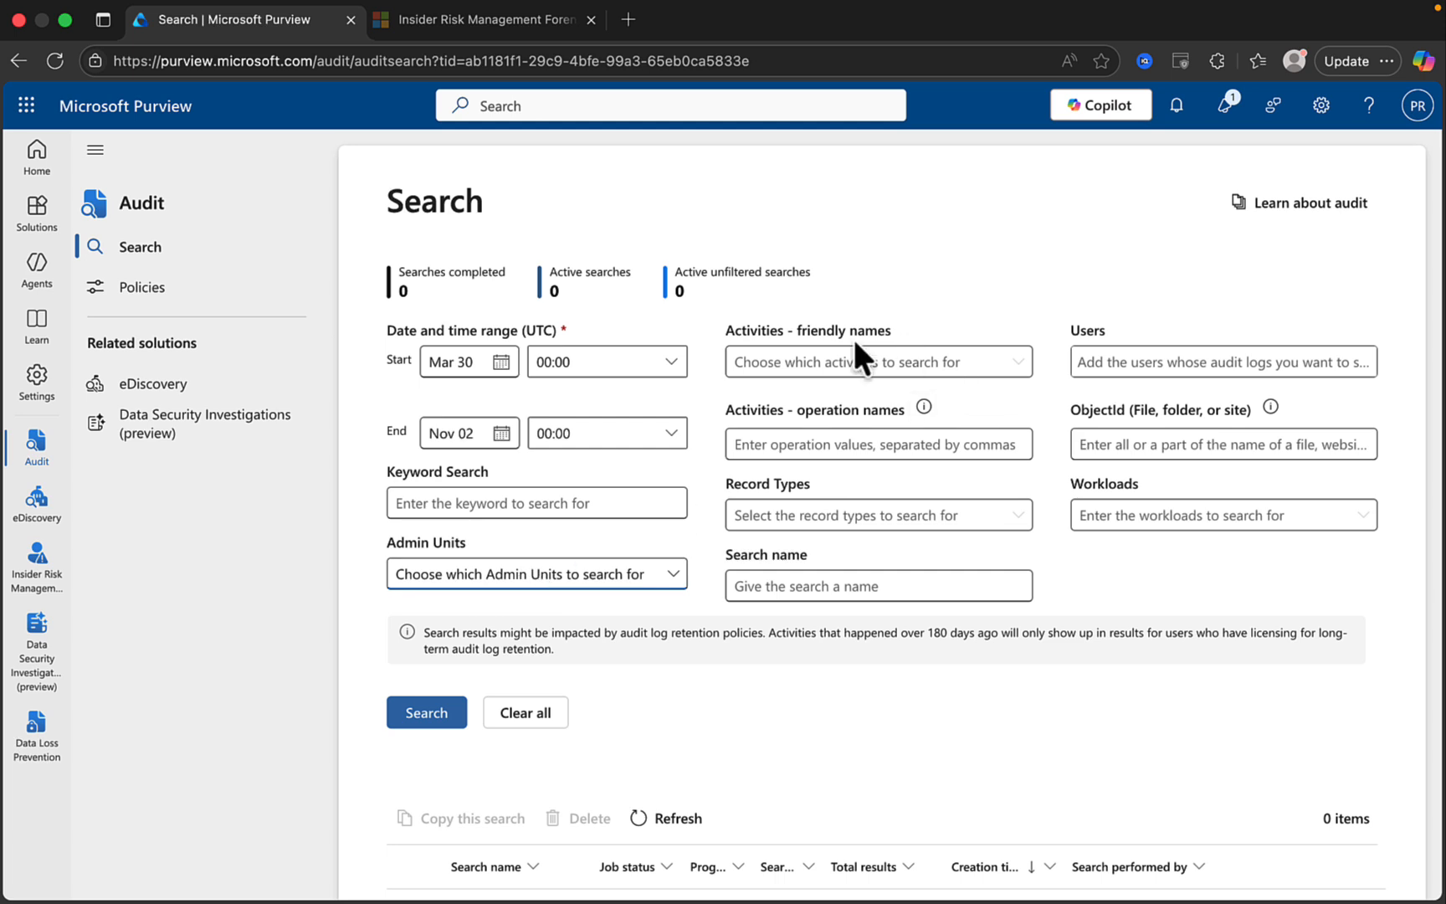
{"action": "left_click", "coordinate": [1017, 361]}
Browse the audit activities list and filter it by 'teams'.
{"action": "left_click", "coordinate": [978, 362]}
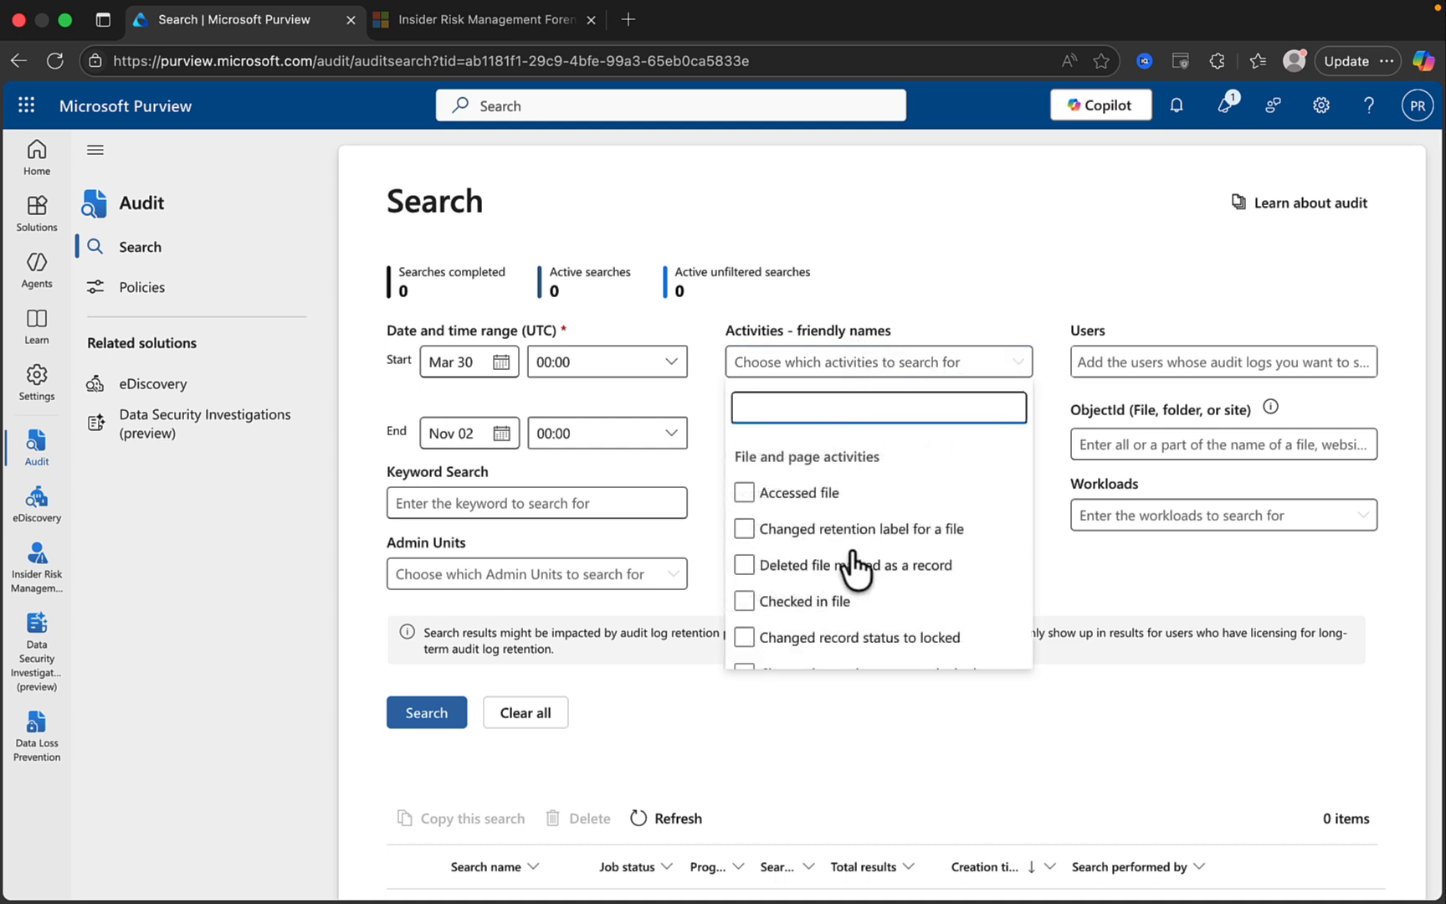
{"action": "scroll", "coordinate": [853, 567], "scroll_direction": "down", "scroll_amount": 10}
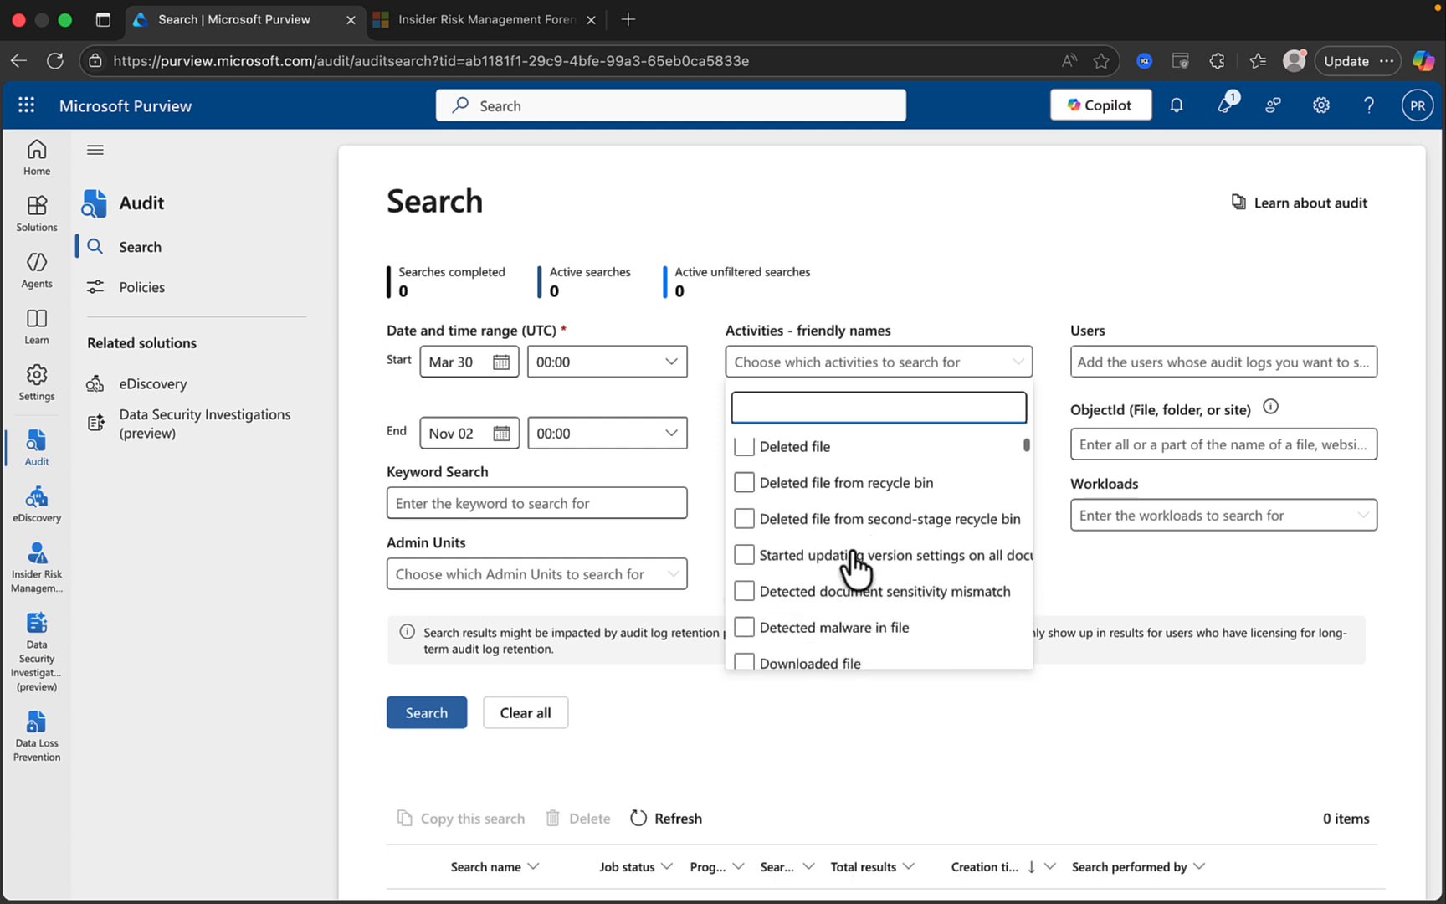
{"action": "scroll", "coordinate": [853, 568], "scroll_direction": "down", "scroll_amount": 10}
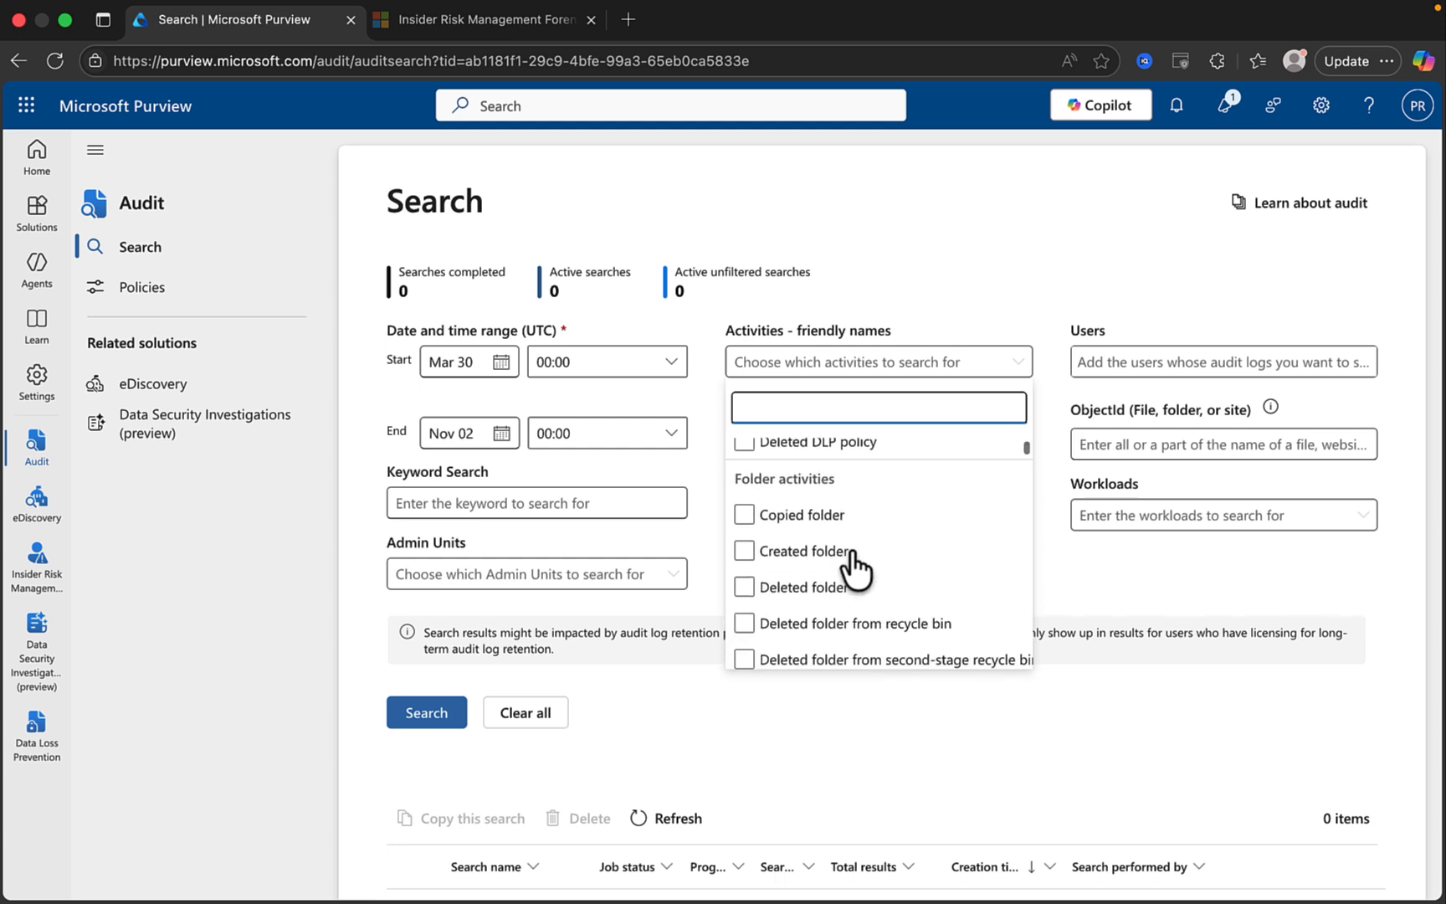
{"action": "scroll", "coordinate": [853, 567], "scroll_direction": "down", "scroll_amount": 8}
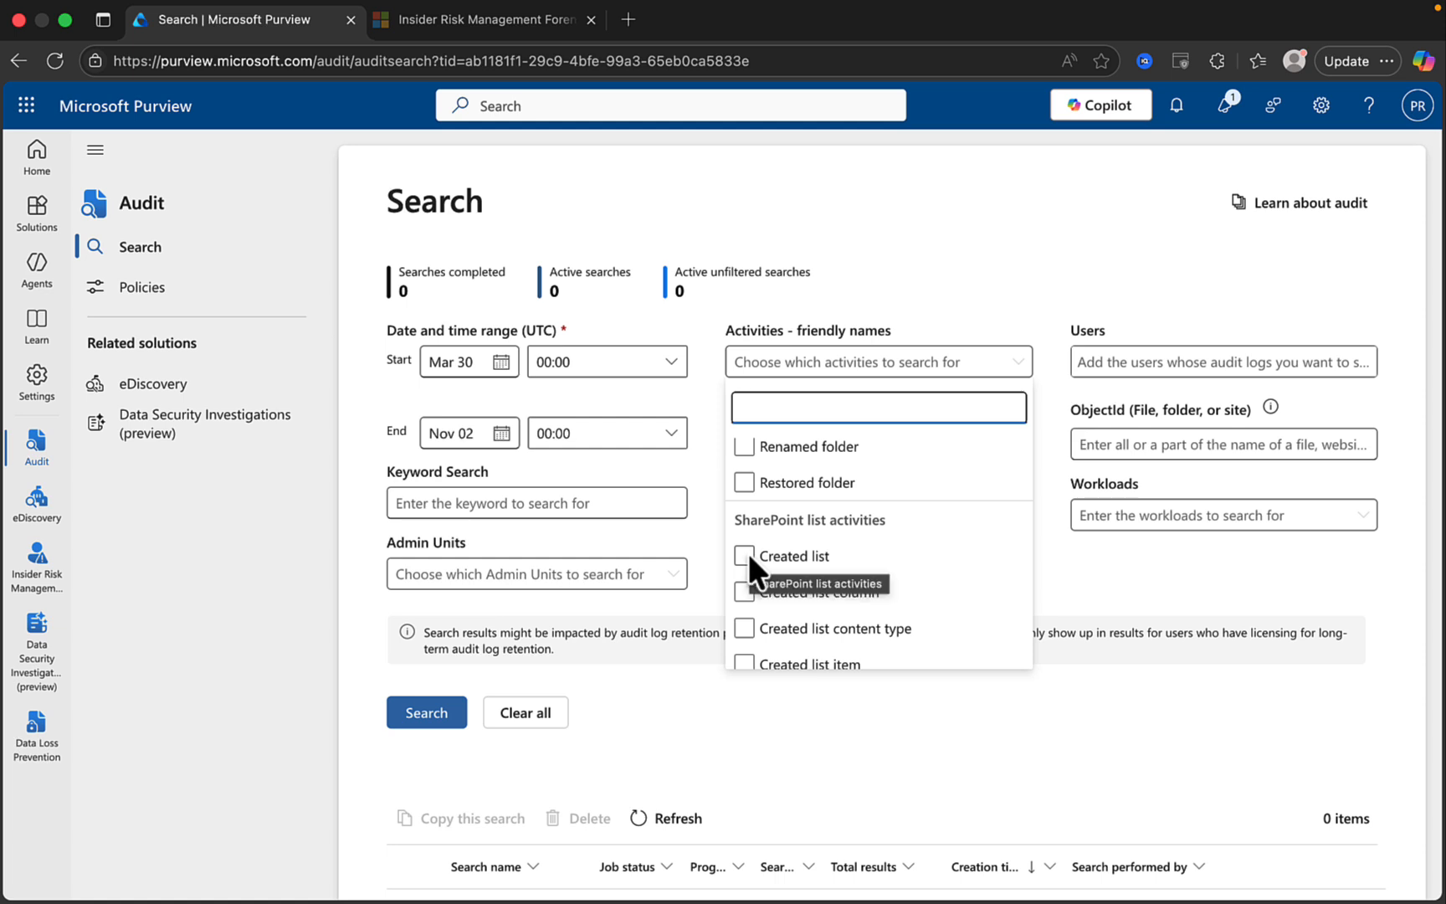
{"action": "scroll", "coordinate": [878, 585], "scroll_direction": "down", "scroll_amount": 3}
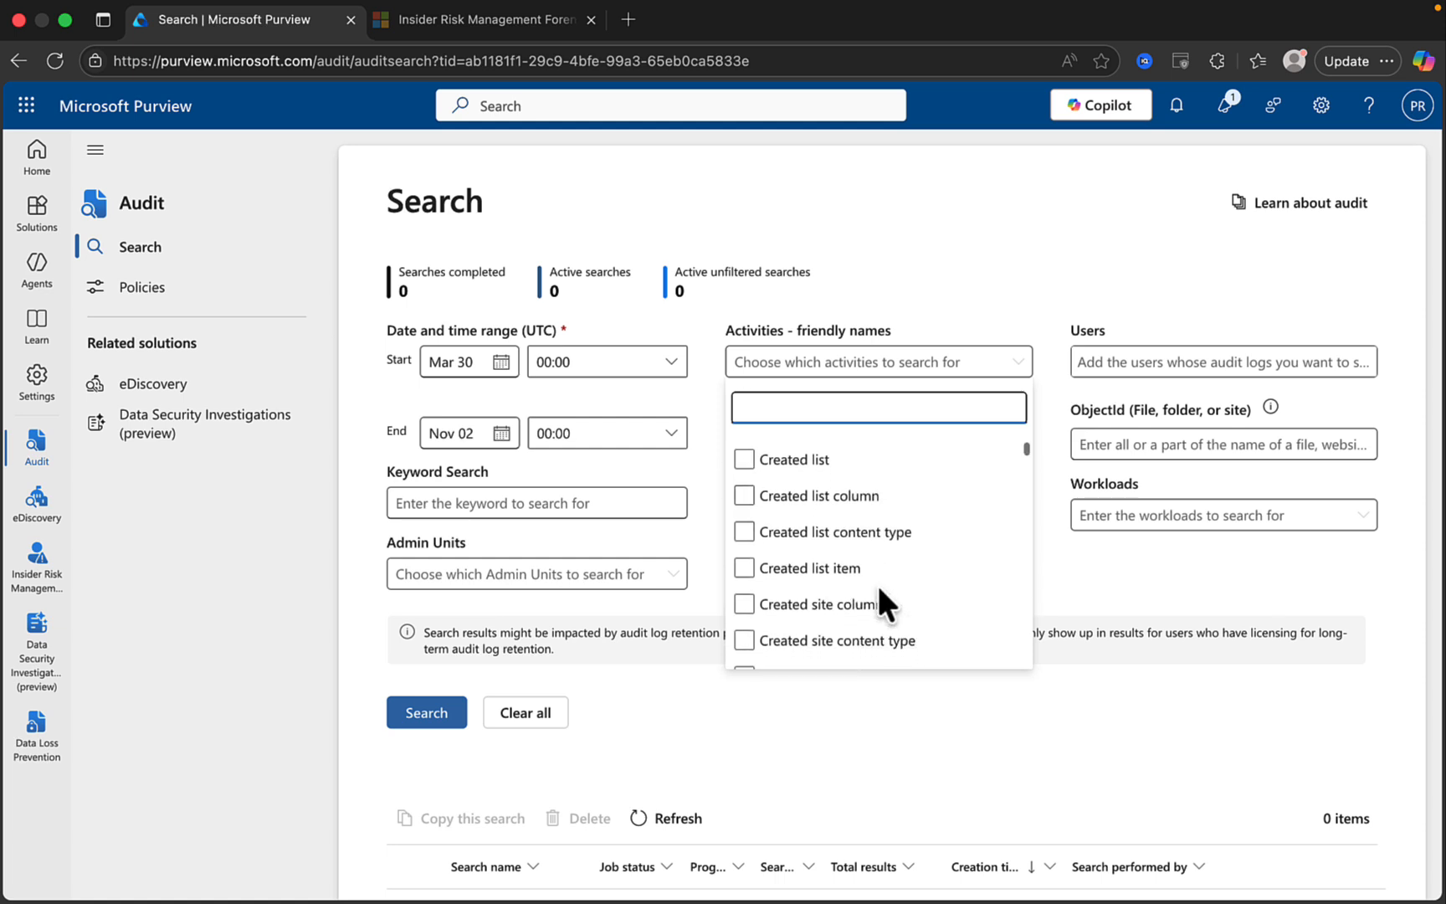
{"action": "scroll", "coordinate": [832, 515], "scroll_direction": "down", "scroll_amount": 10}
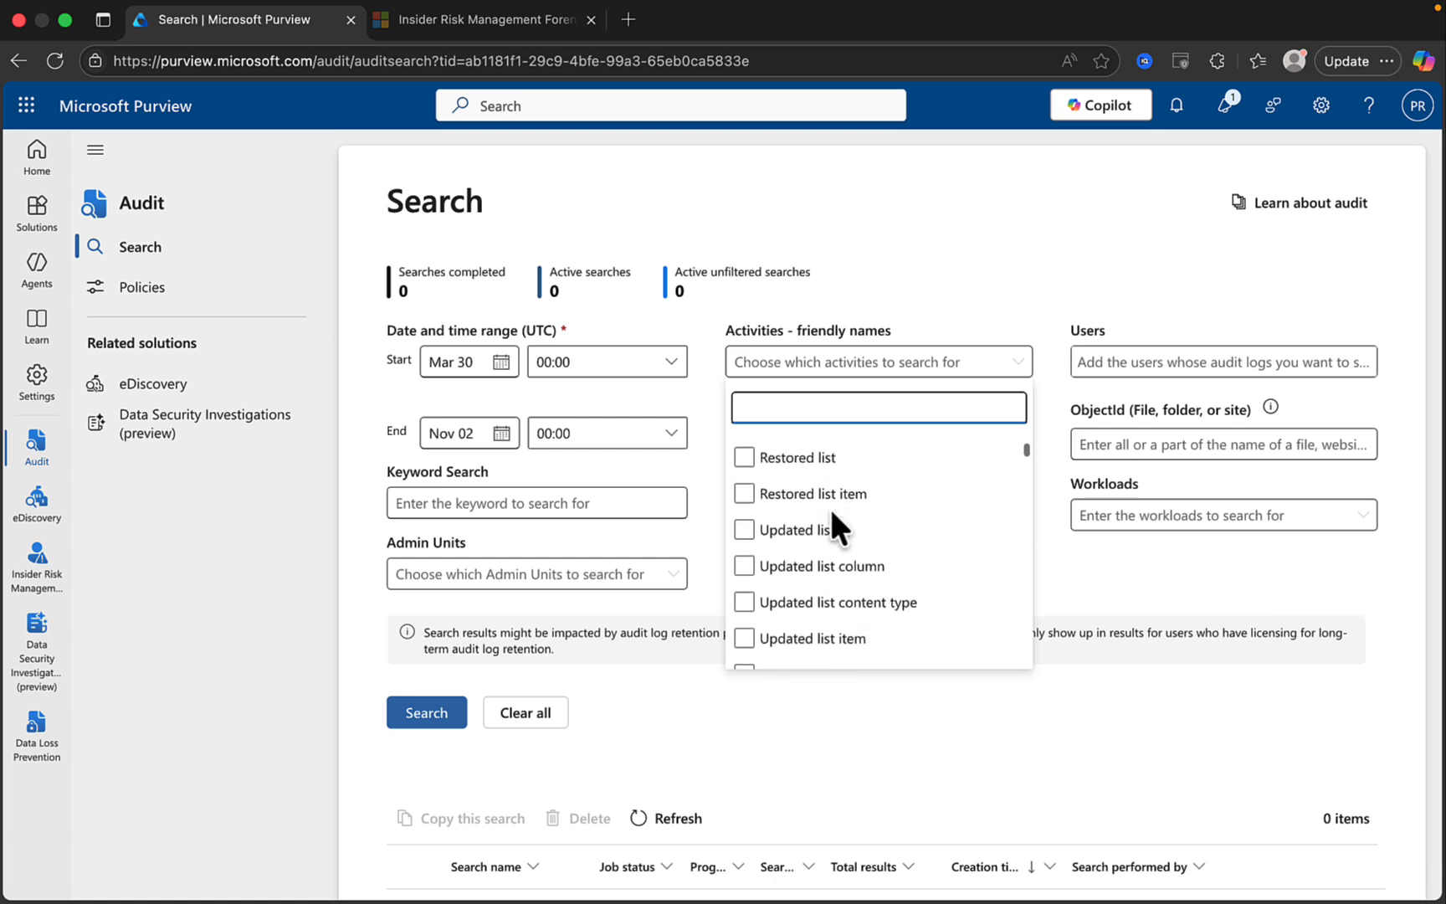
{"action": "scroll", "coordinate": [832, 514], "scroll_direction": "down", "scroll_amount": 10}
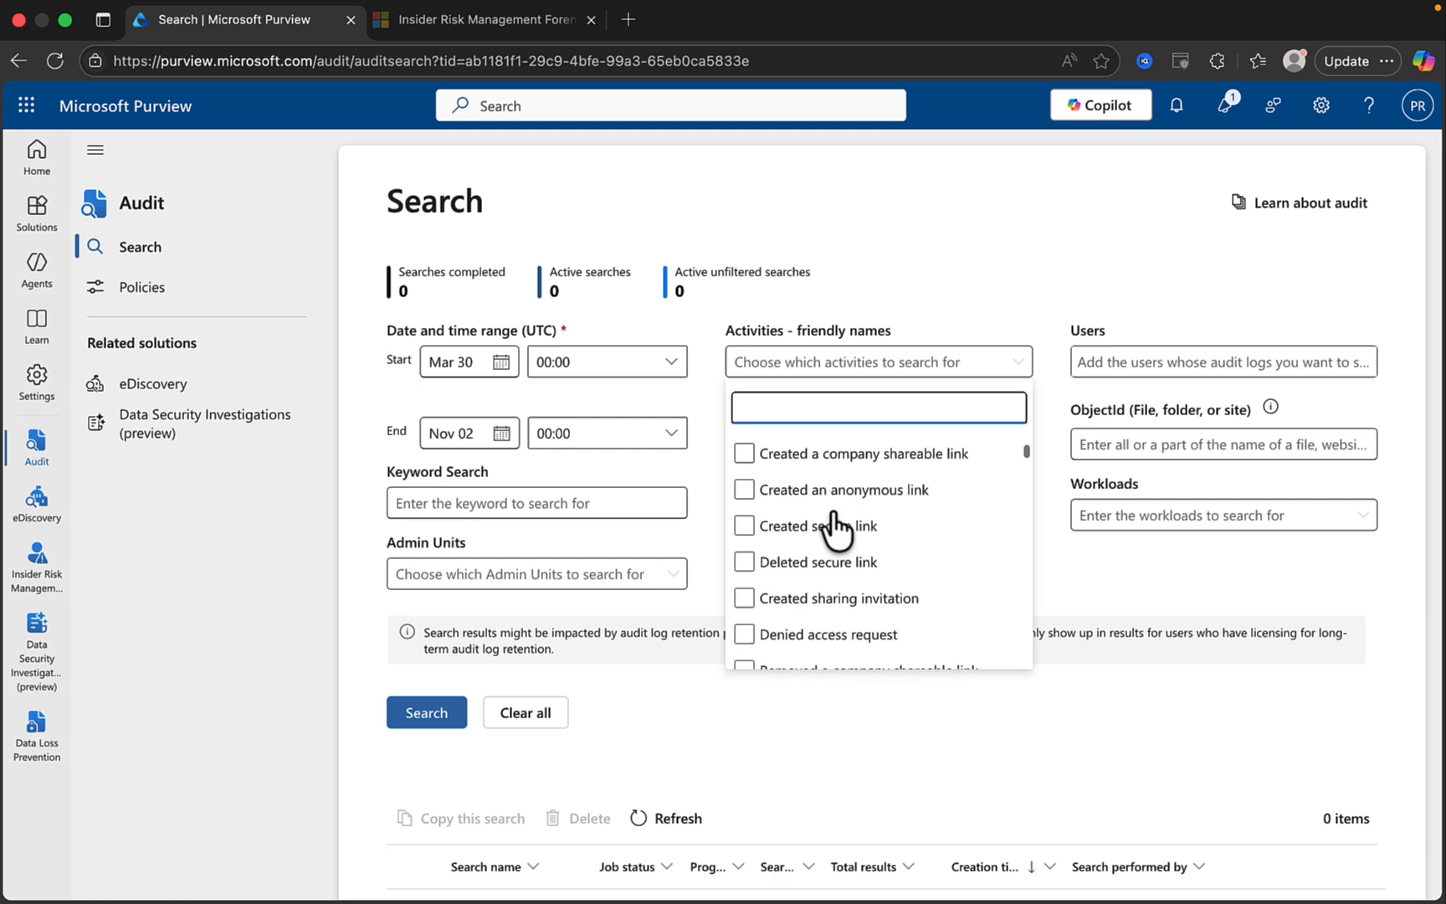
{"action": "scroll", "coordinate": [832, 529], "scroll_direction": "down", "scroll_amount": 5}
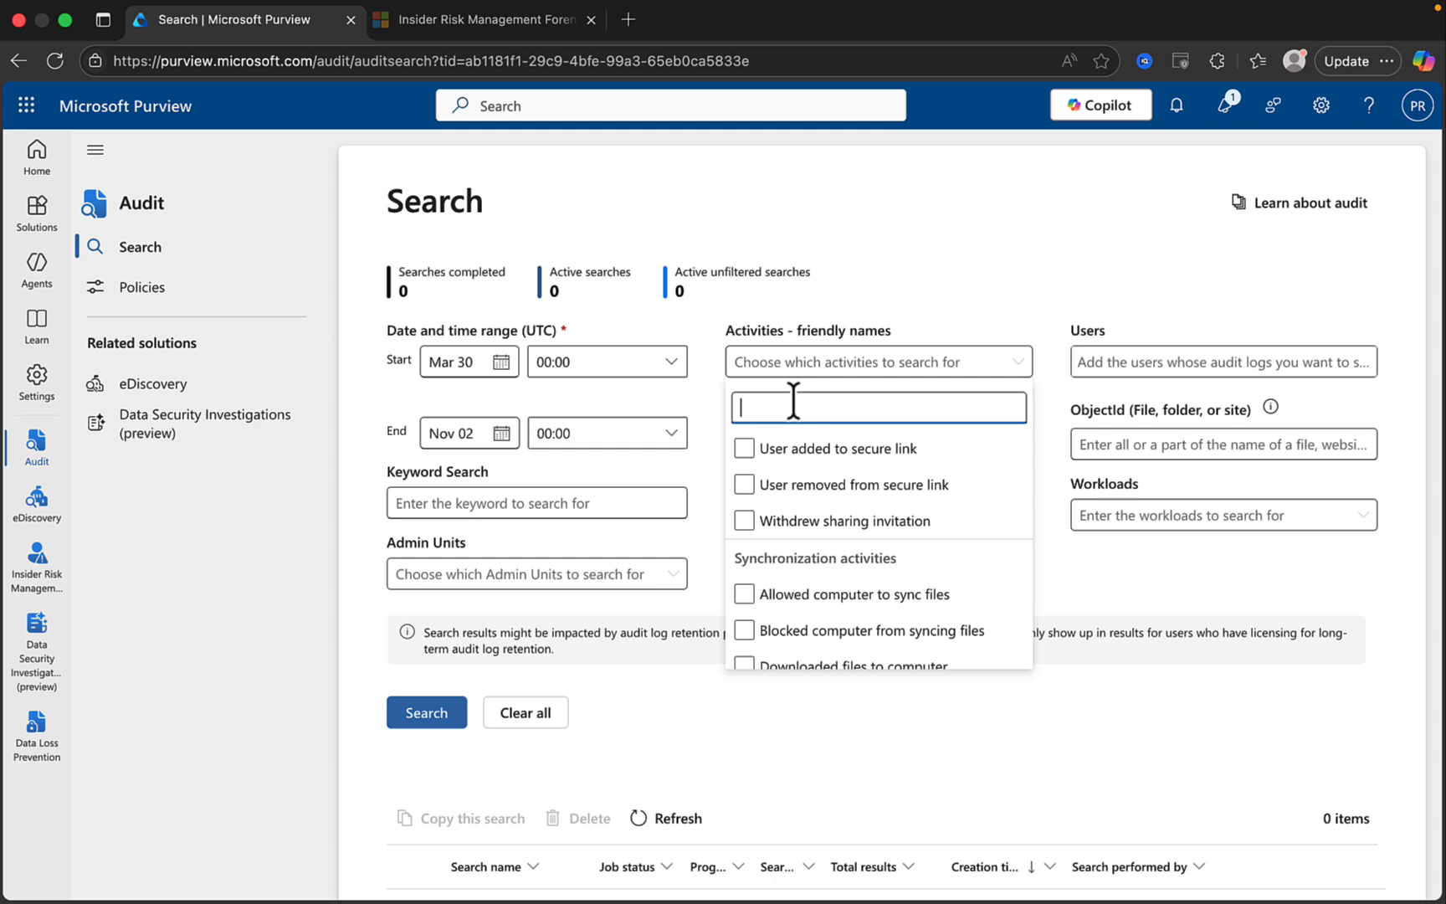
{"action": "type", "text": "teams"}
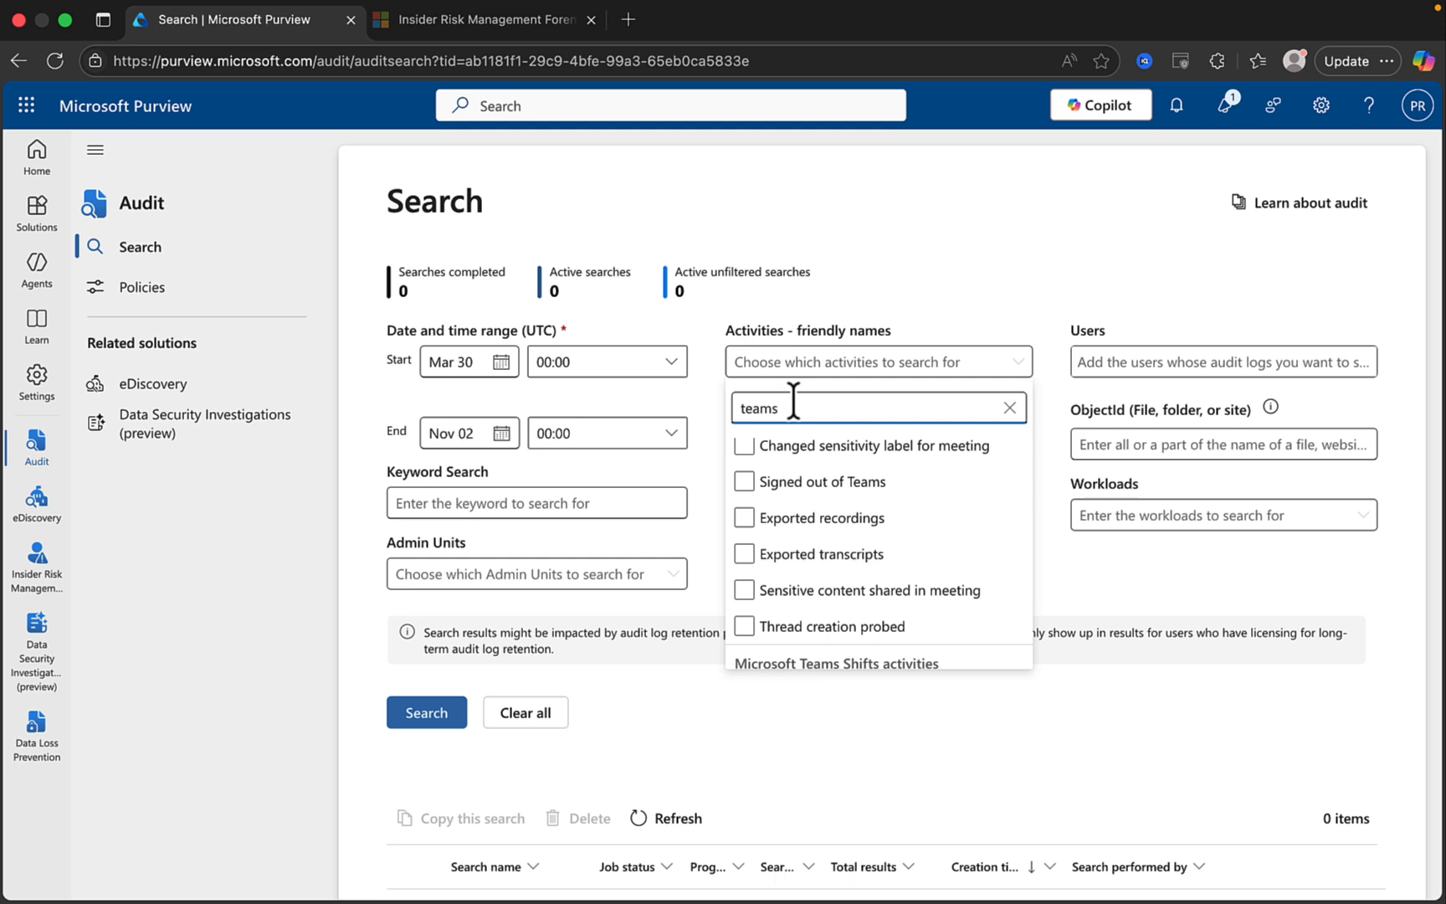
{"action": "scroll", "coordinate": [897, 549], "scroll_direction": "up", "scroll_amount": 3}
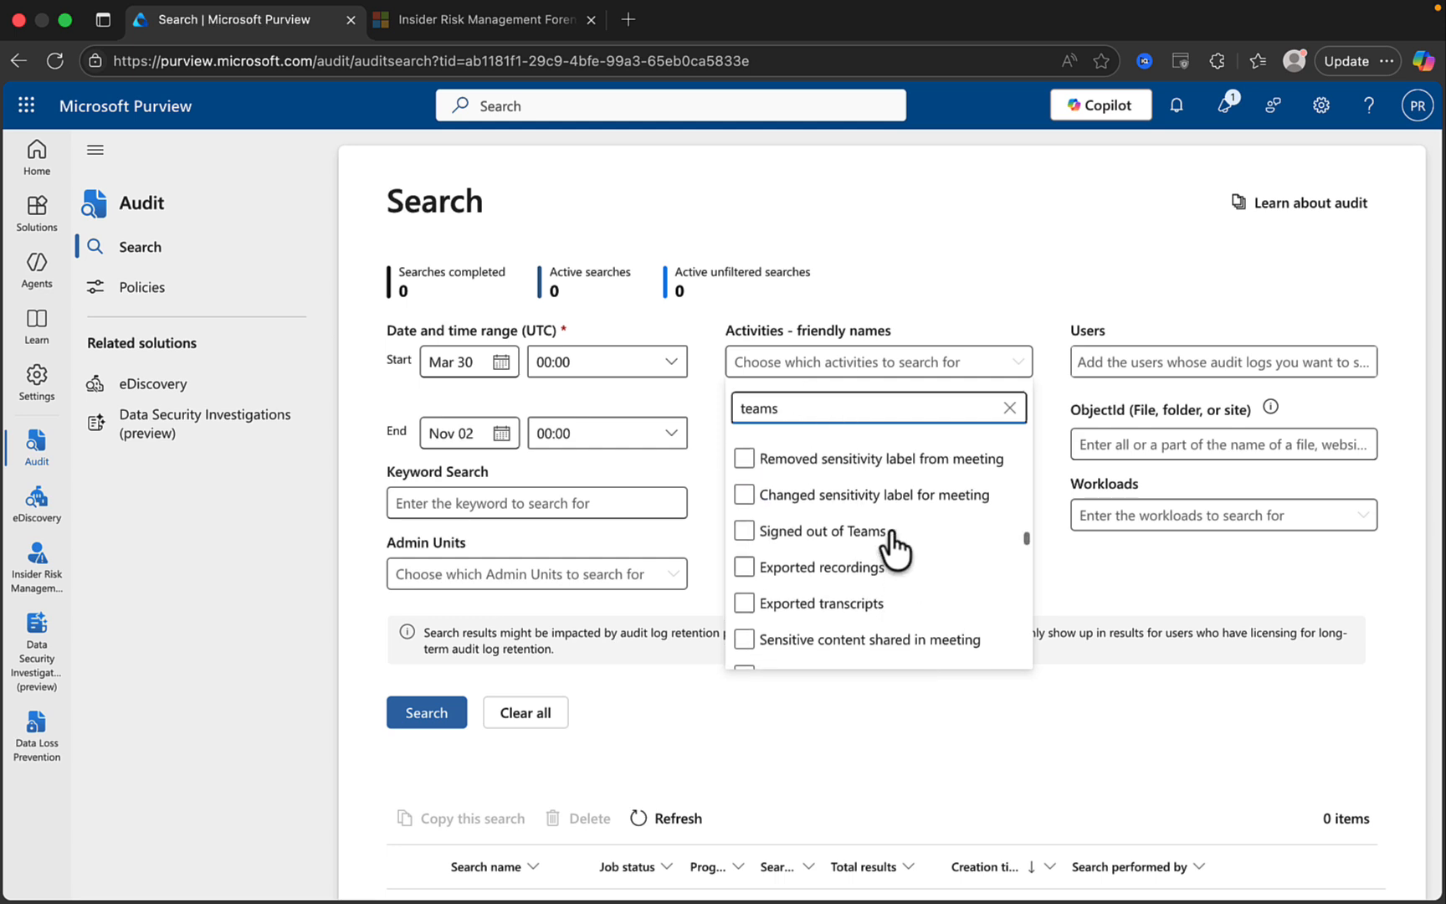
{"action": "scroll", "coordinate": [897, 549], "scroll_direction": "up", "scroll_amount": 5}
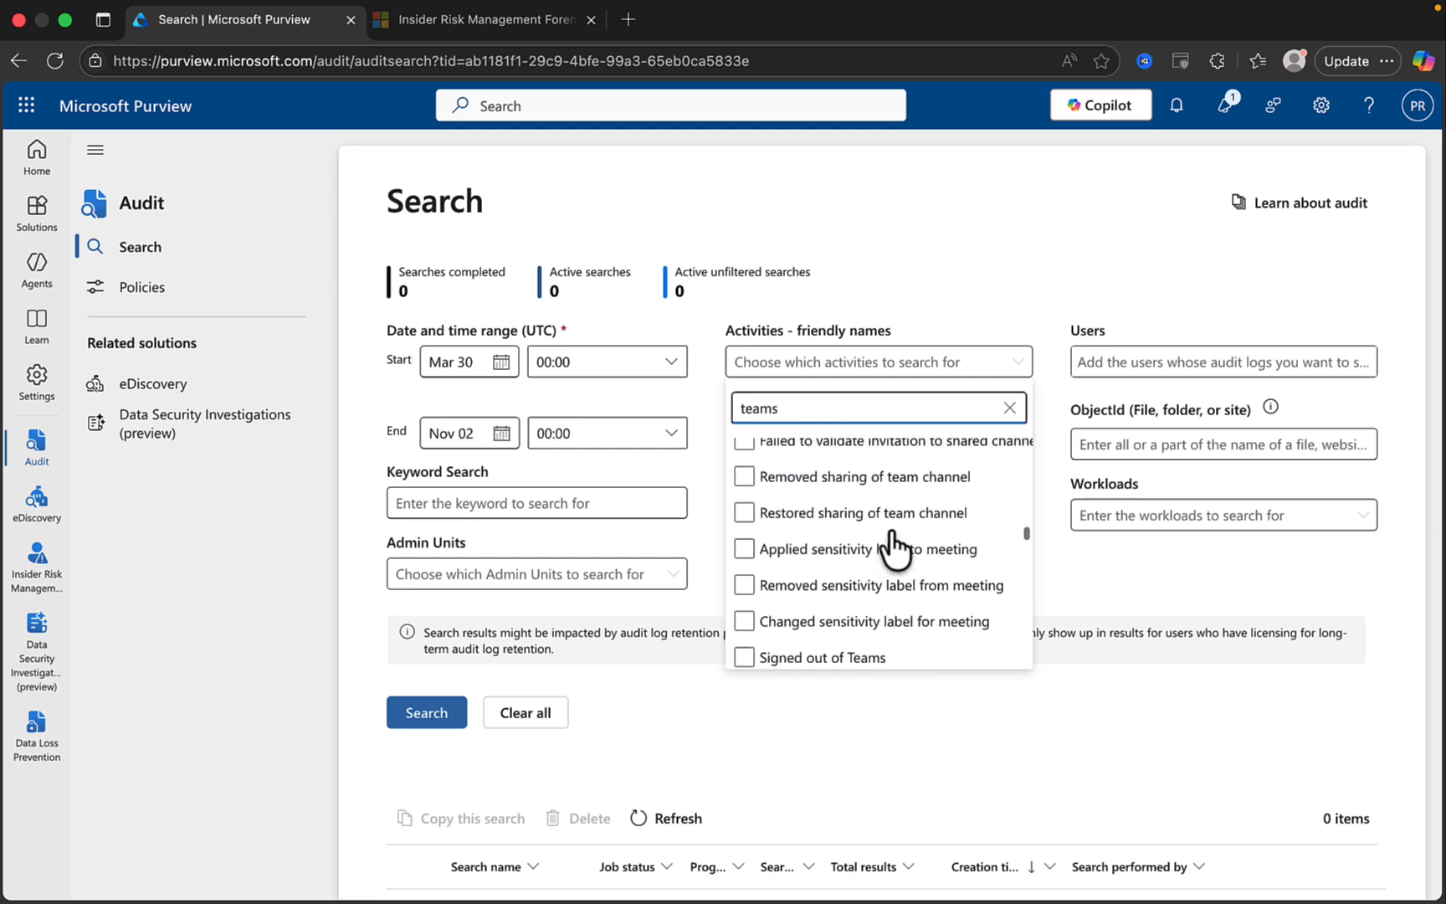
{"action": "scroll", "coordinate": [894, 546], "scroll_direction": "up", "scroll_amount": 5}
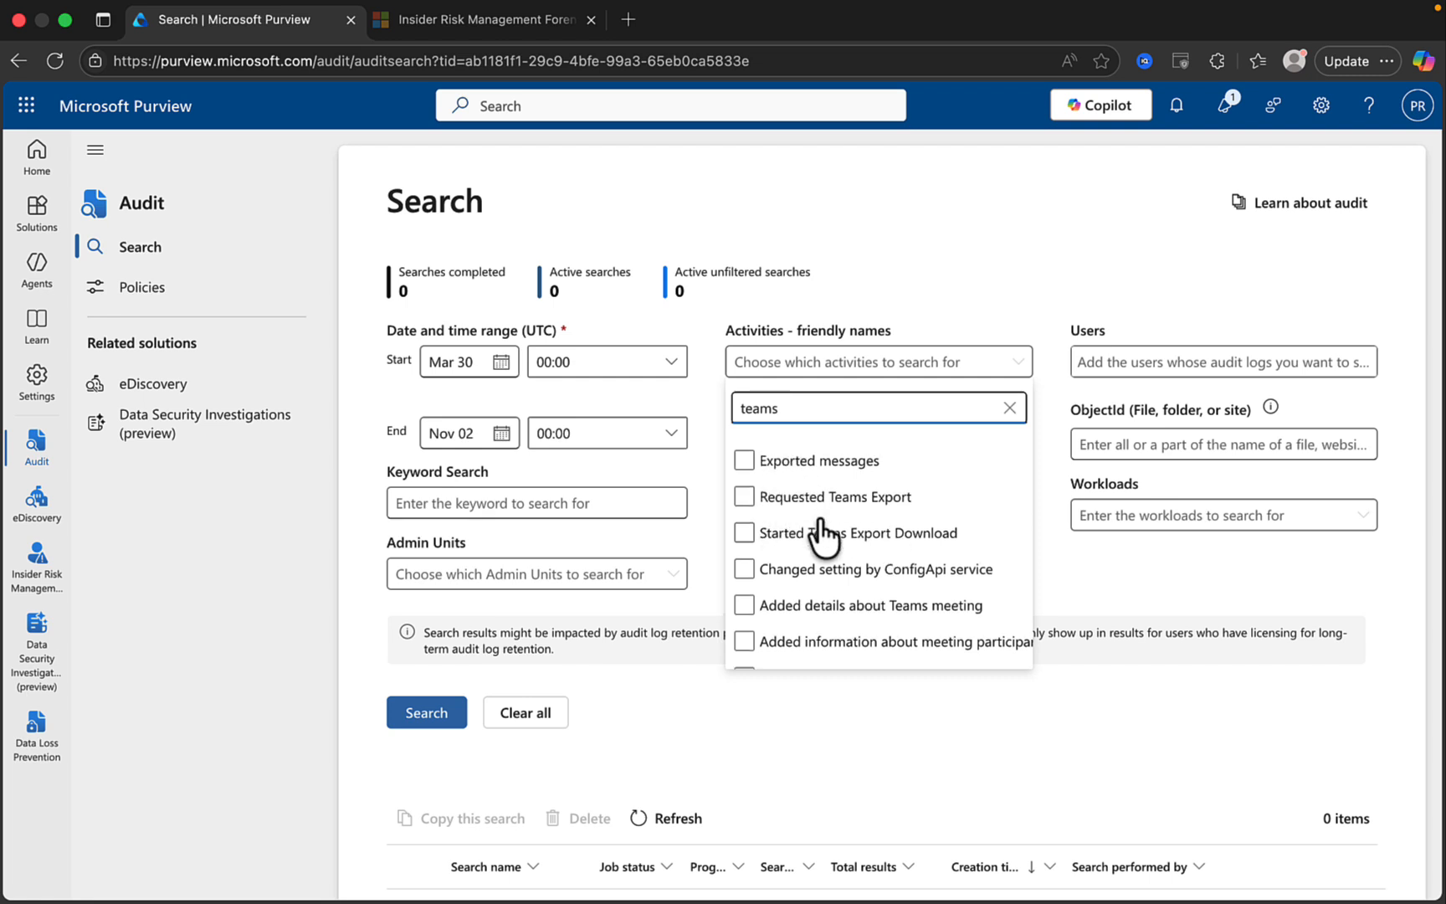
{"action": "scroll", "coordinate": [820, 524], "scroll_direction": "down", "scroll_amount": 2}
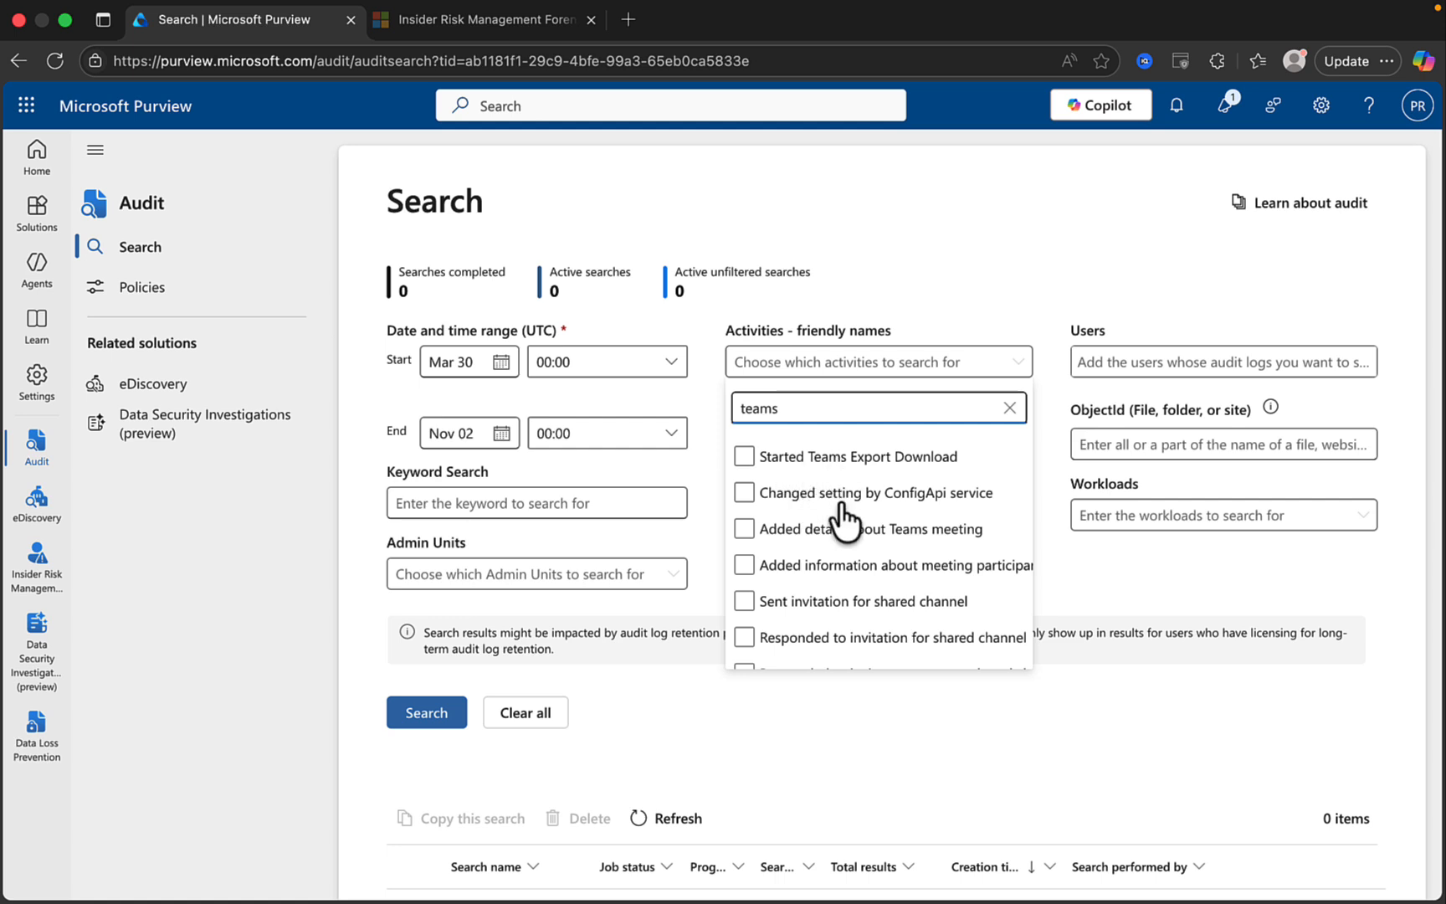
{"action": "scroll", "coordinate": [837, 519], "scroll_direction": "down", "scroll_amount": 3}
{"action": "scroll", "coordinate": [846, 520], "scroll_direction": "down", "scroll_amount": 3}
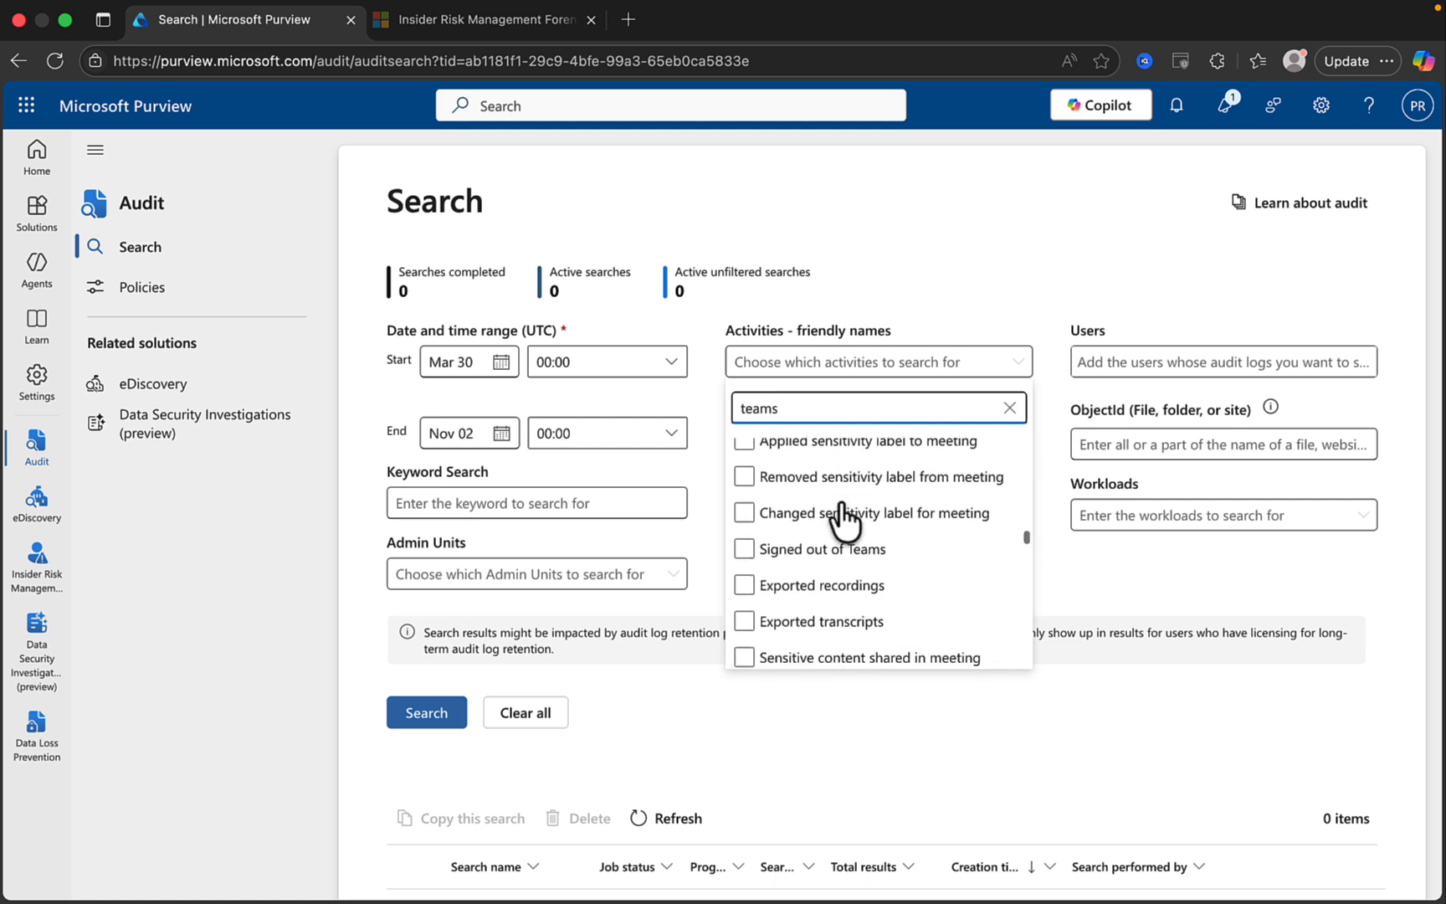
{"action": "scroll", "coordinate": [845, 521], "scroll_direction": "up", "scroll_amount": 2}
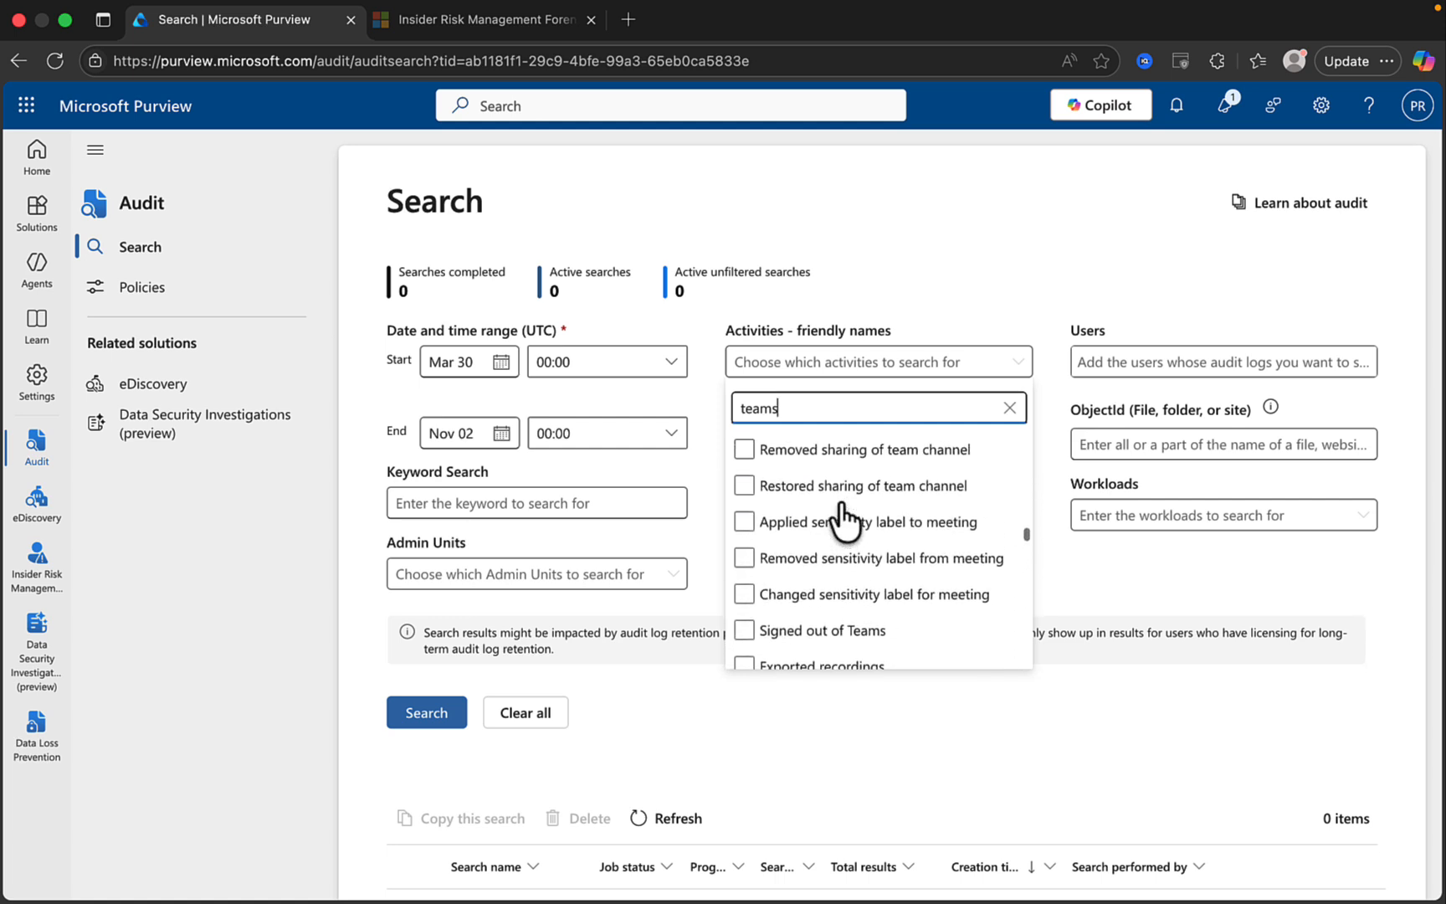
Select the Applied sensitivity label to meeting and Signed out of Teams activities.
{"action": "left_click", "coordinate": [746, 522]}
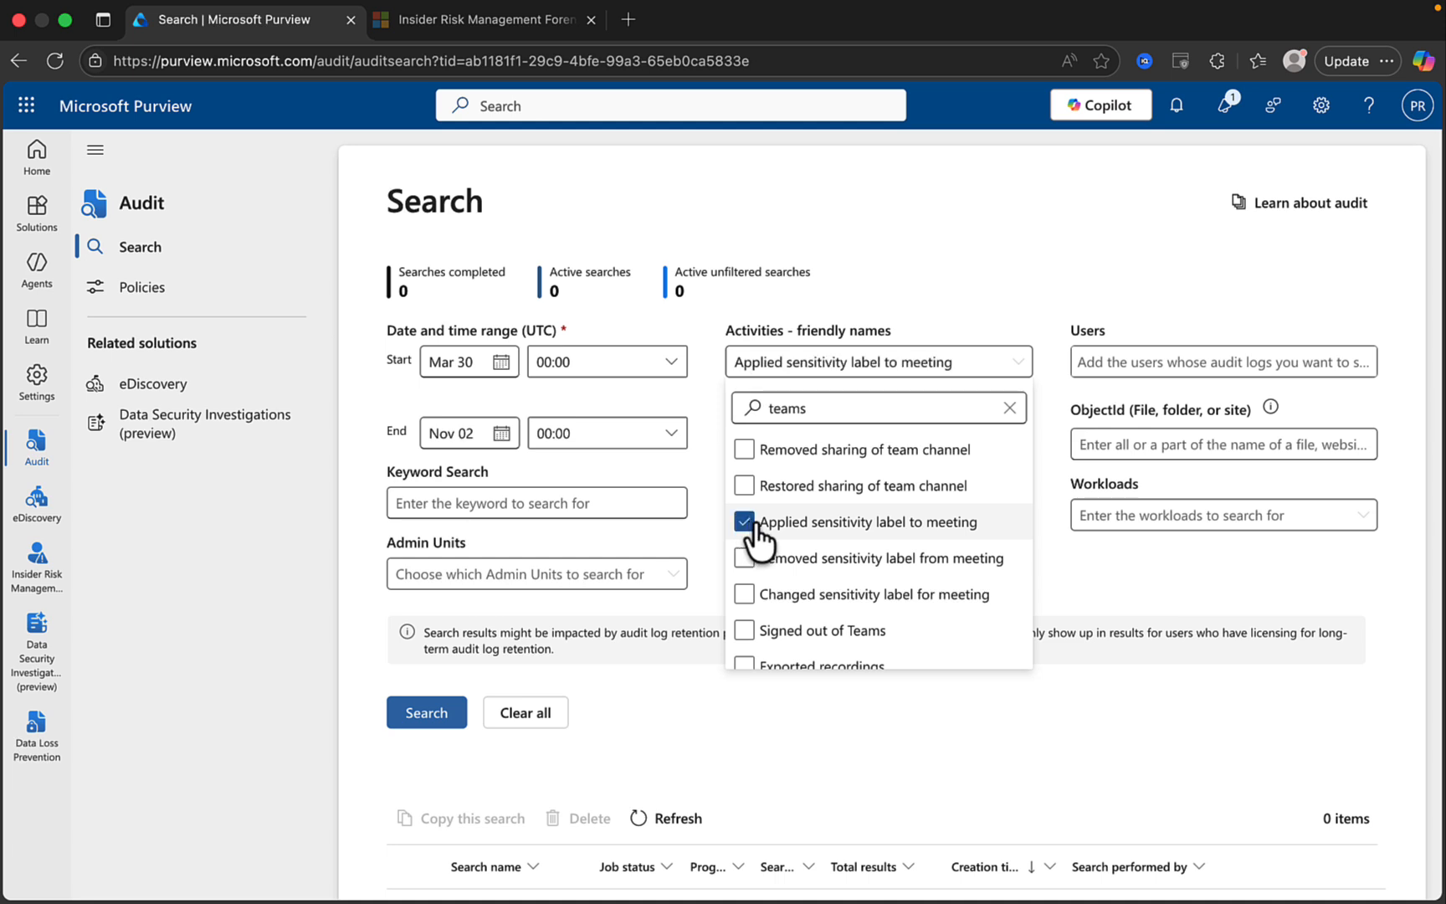
{"action": "scroll", "coordinate": [816, 601], "scroll_direction": "down", "scroll_amount": 3}
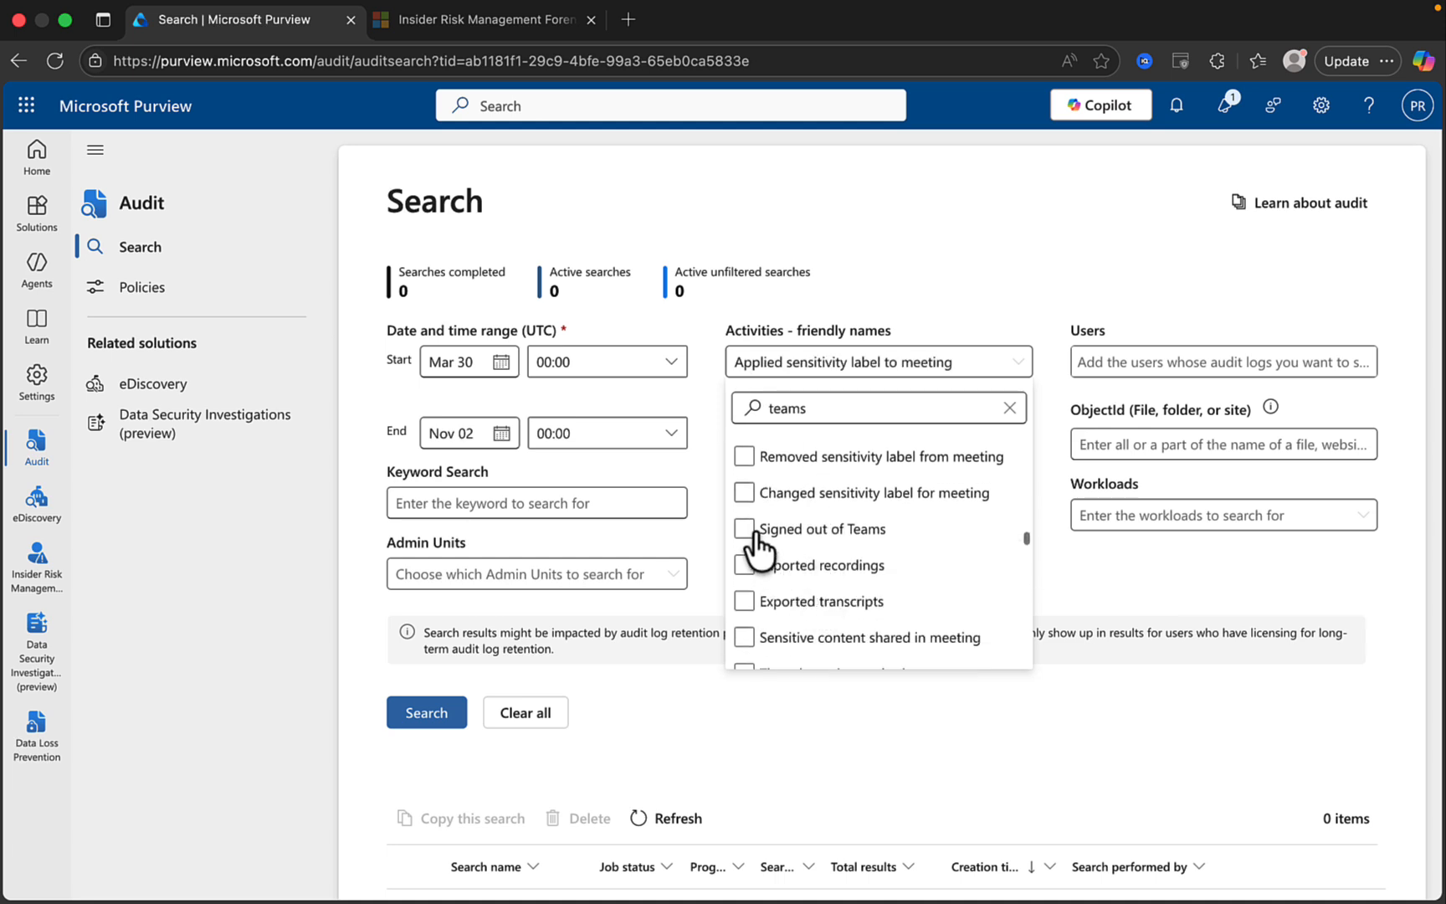
{"action": "left_click", "coordinate": [746, 529]}
{"action": "scroll", "coordinate": [854, 586], "scroll_direction": "down", "scroll_amount": 5}
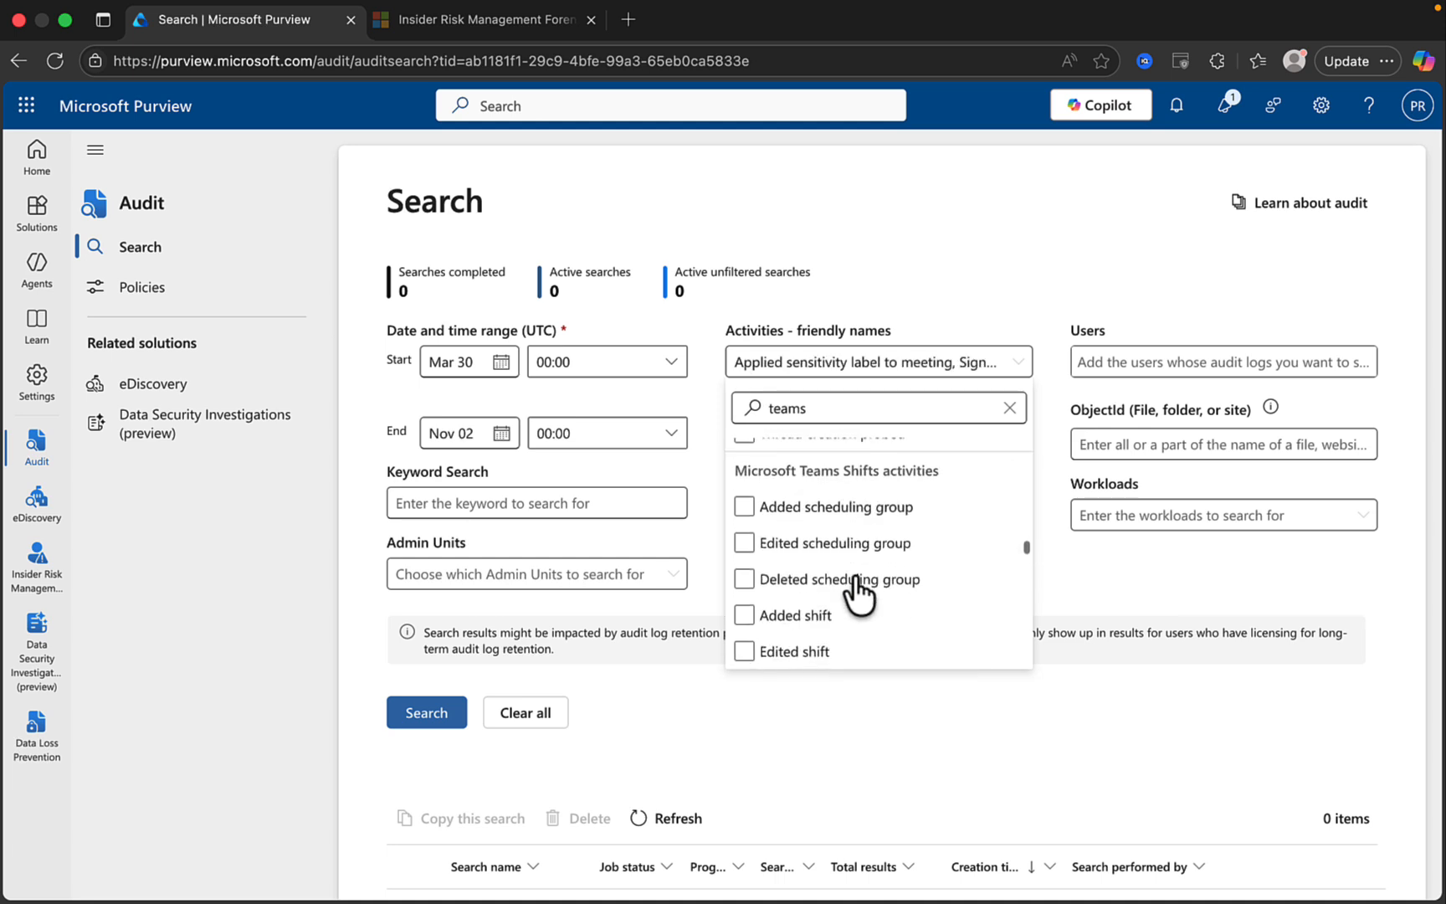
{"action": "left_click", "coordinate": [1074, 562]}
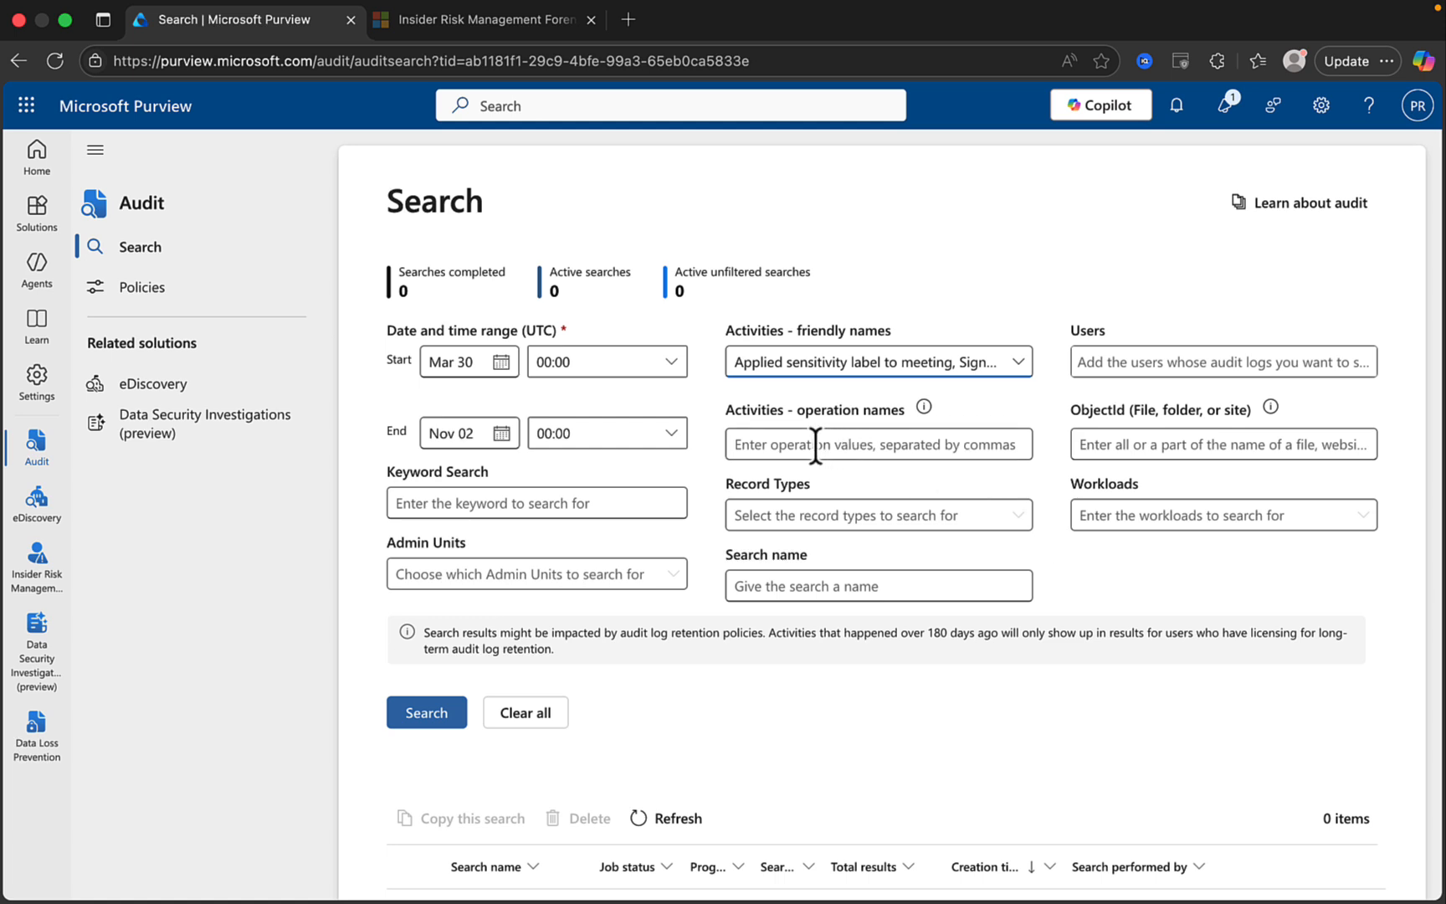
{"action": "left_click", "coordinate": [754, 444]}
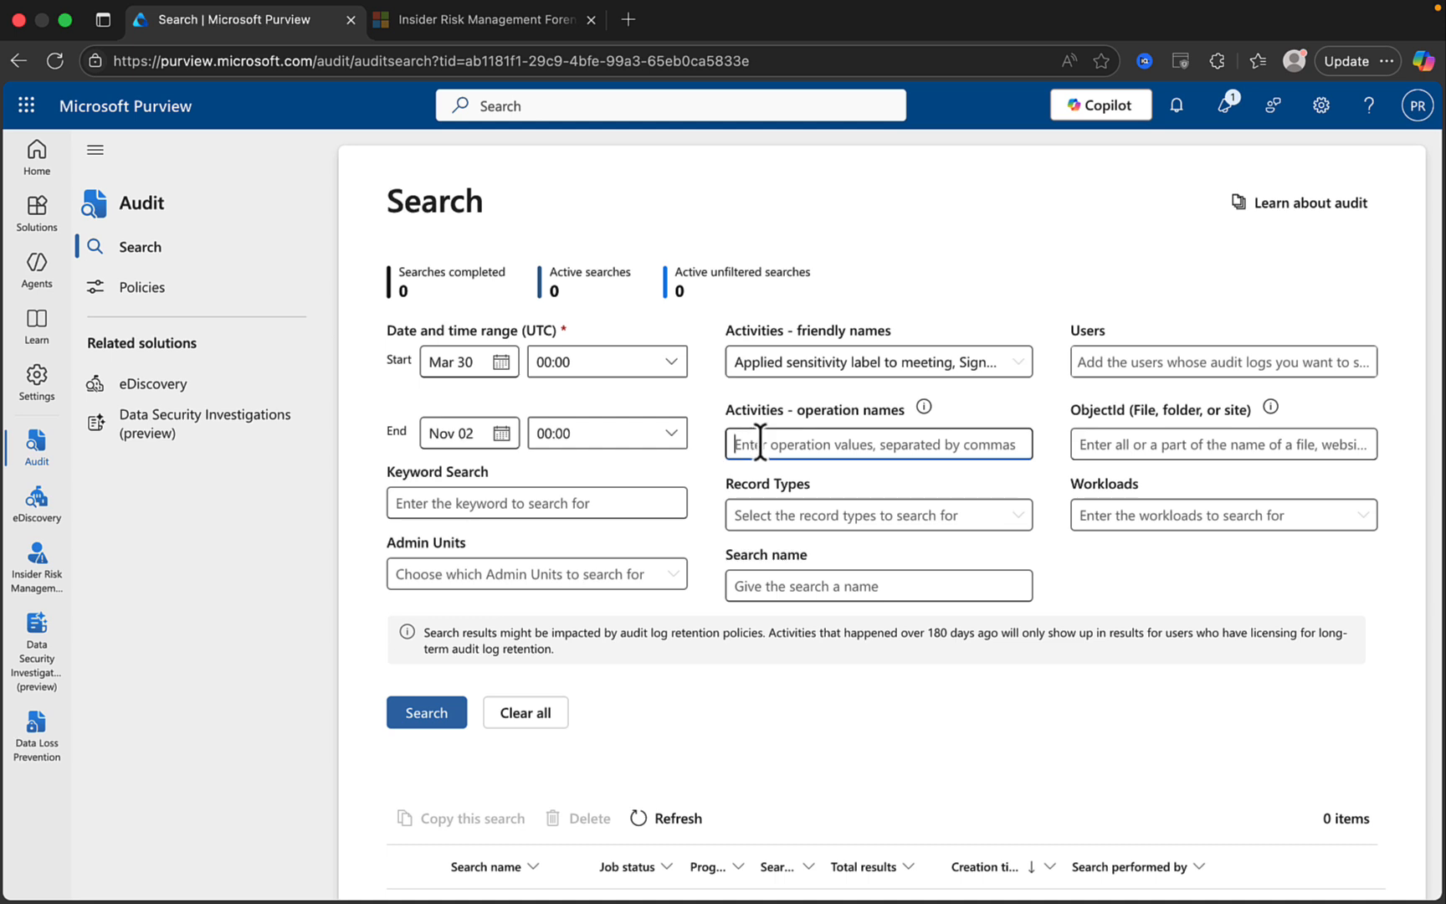
{"action": "left_click", "coordinate": [926, 406]}
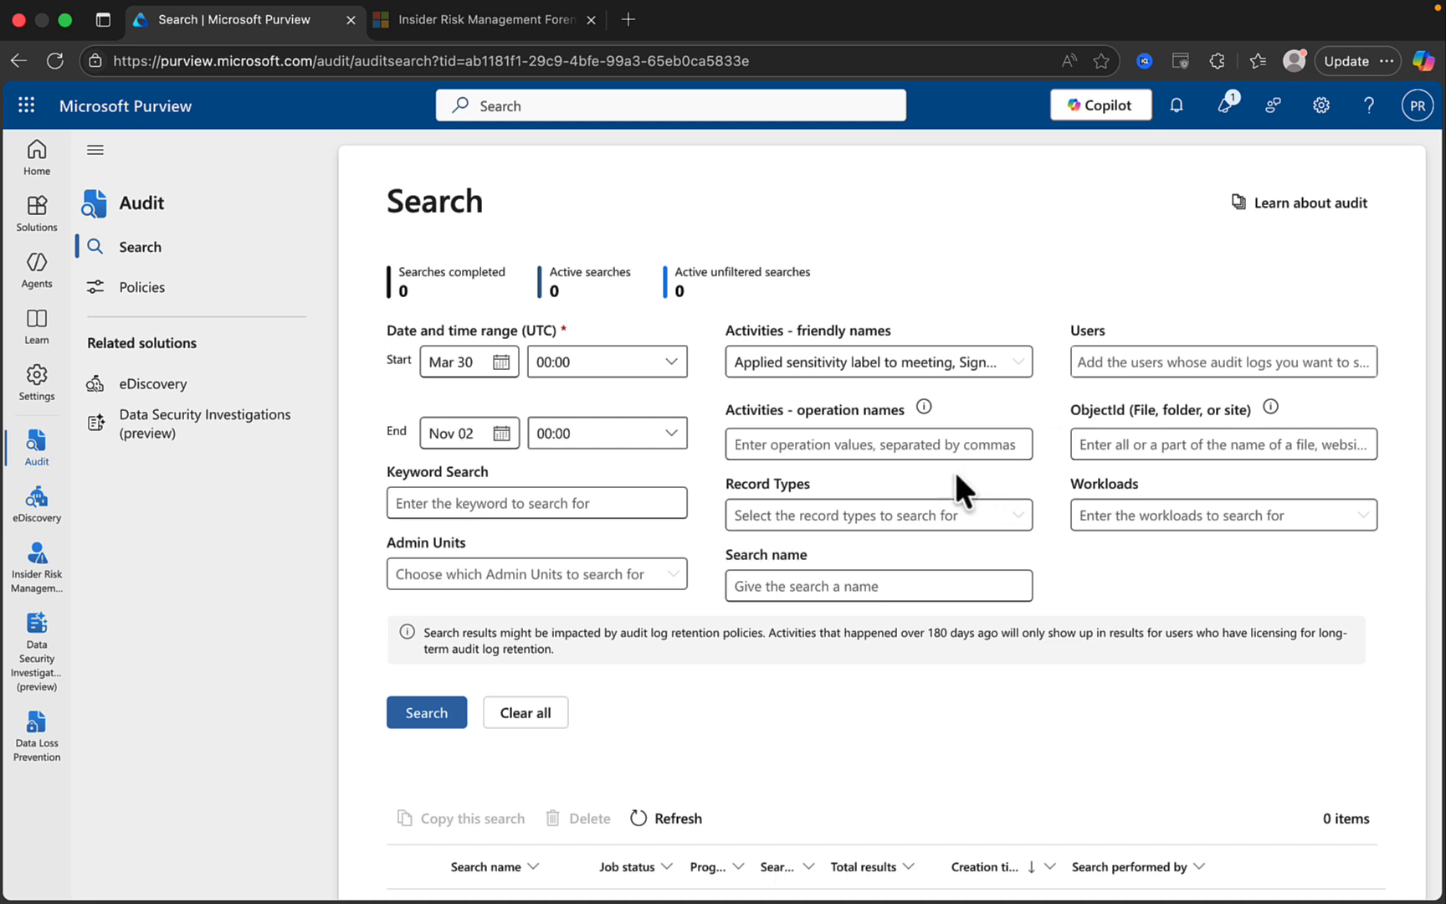
{"action": "left_click", "coordinate": [812, 516]}
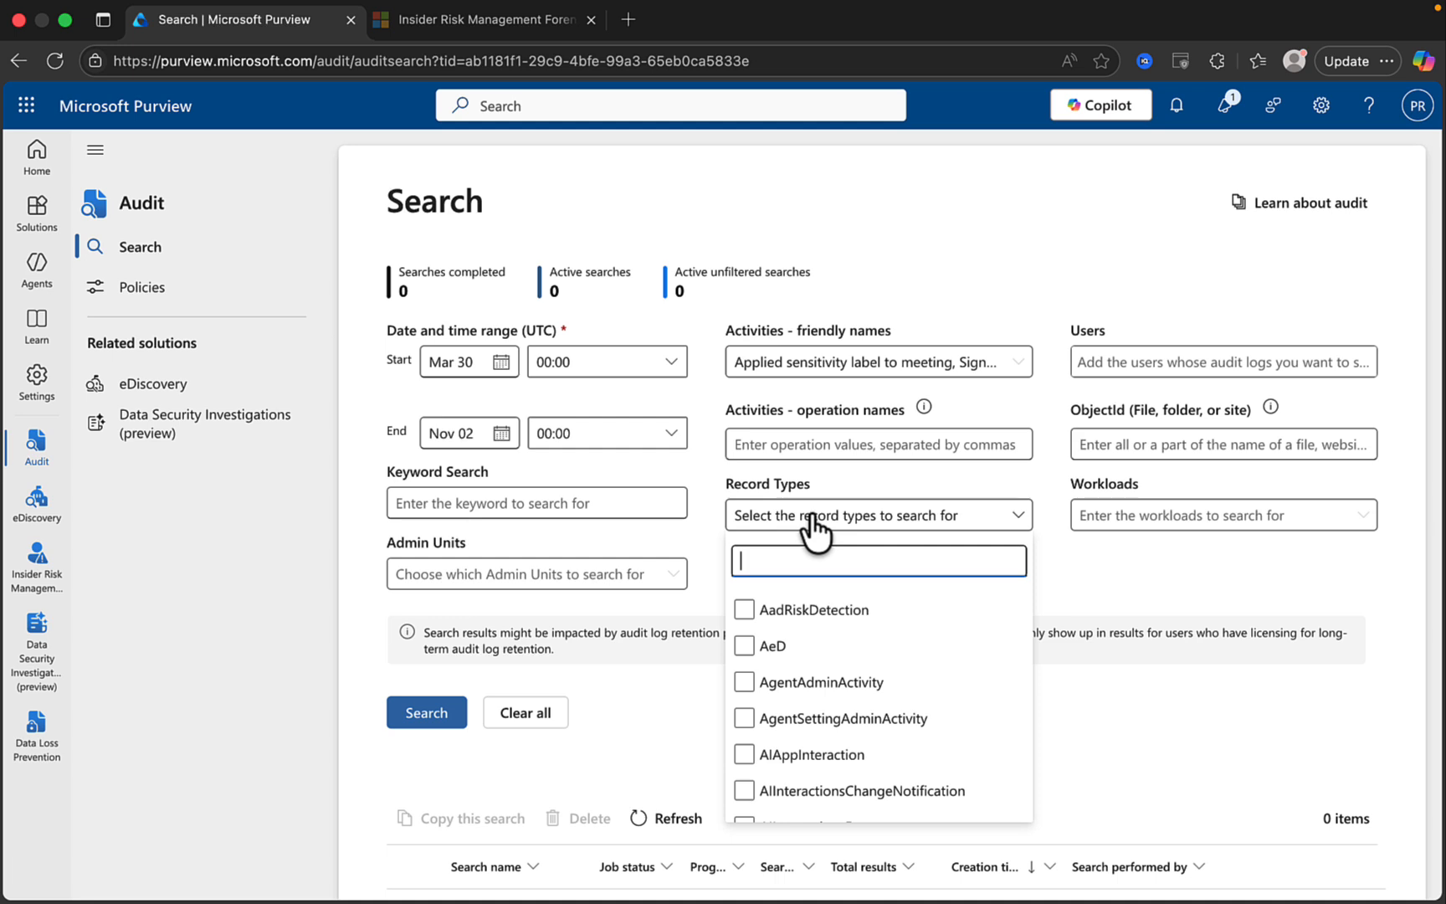
{"action": "scroll", "coordinate": [874, 753], "scroll_direction": "down", "scroll_amount": 5}
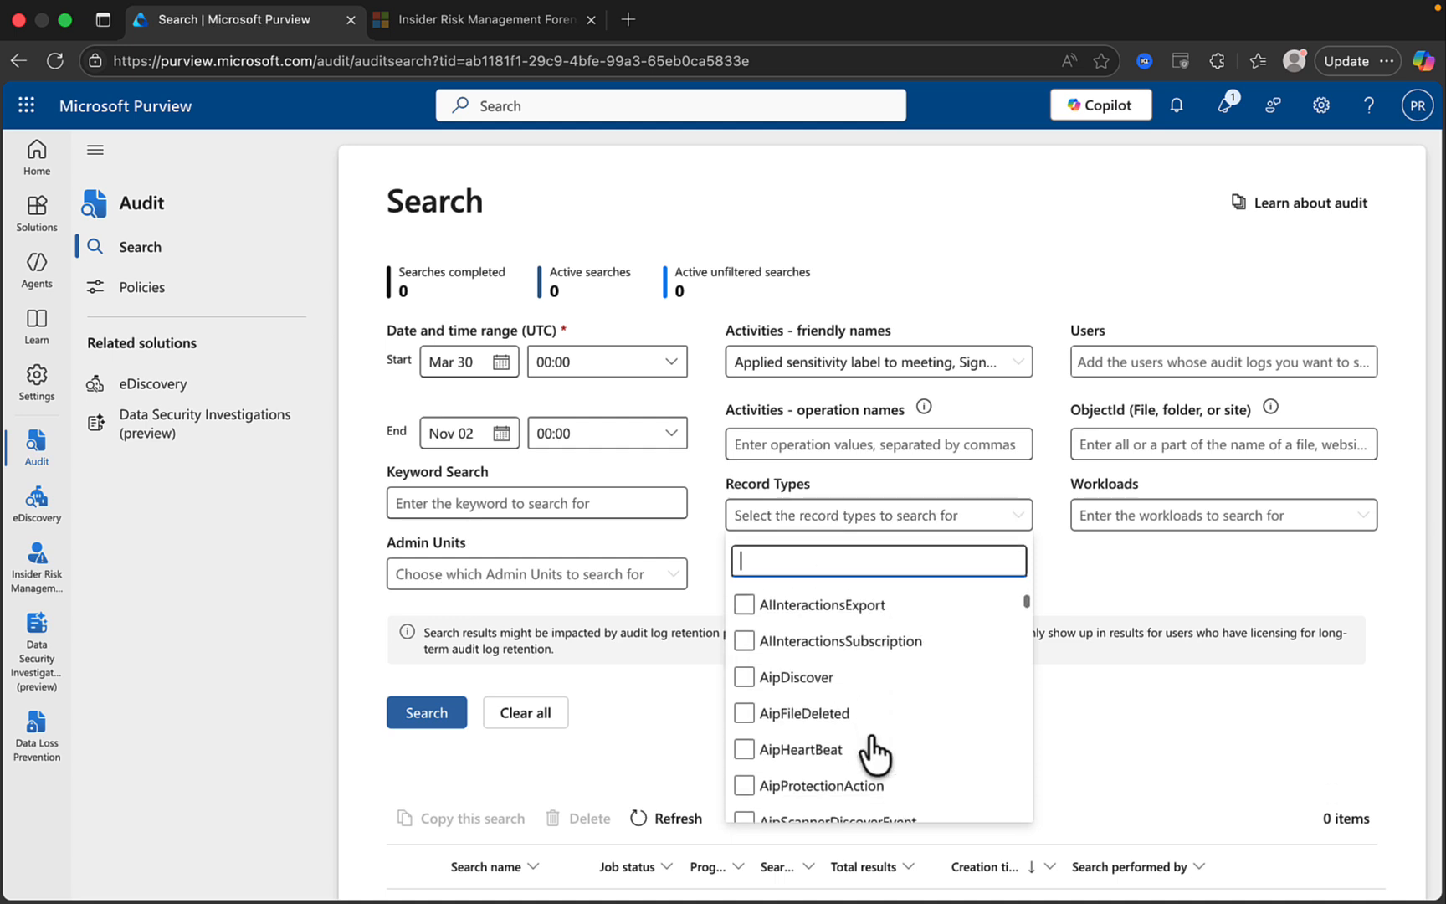
{"action": "scroll", "coordinate": [875, 753], "scroll_direction": "down", "scroll_amount": 5}
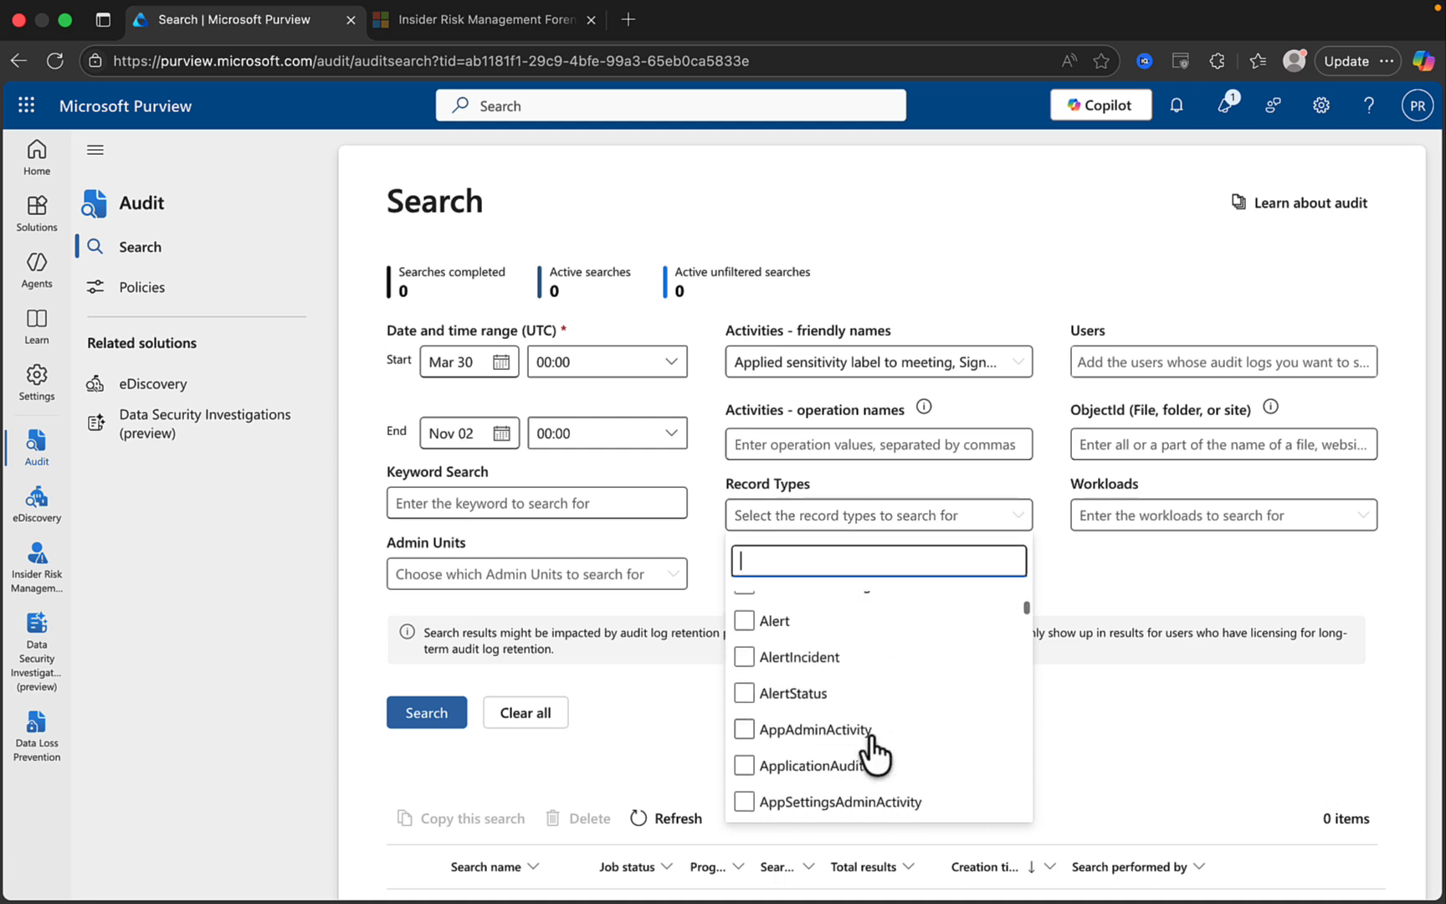
{"action": "scroll", "coordinate": [873, 751], "scroll_direction": "down", "scroll_amount": 3}
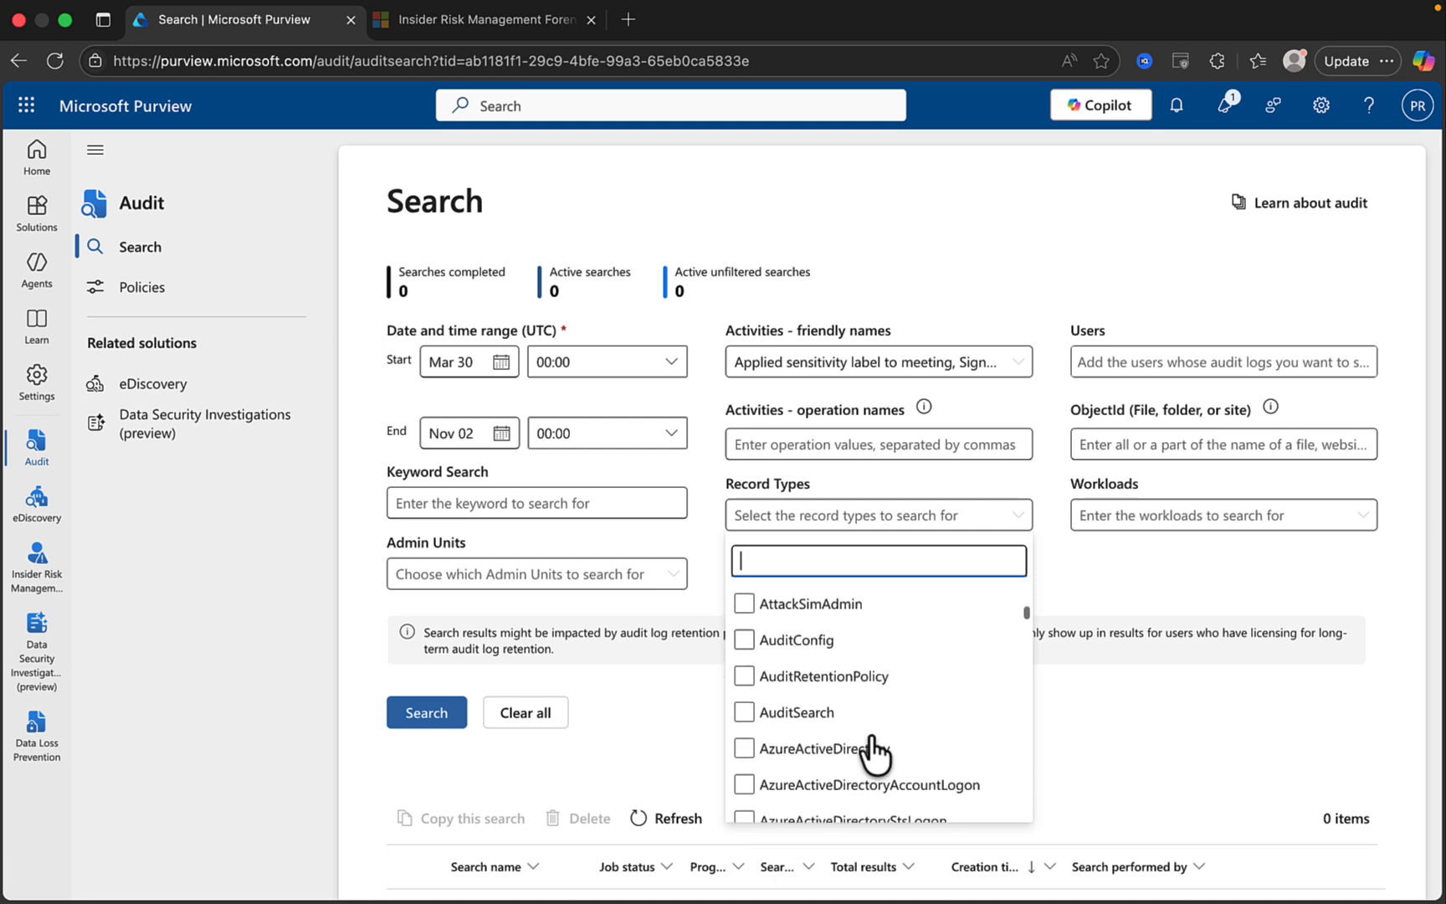
{"action": "left_click", "coordinate": [1124, 725]}
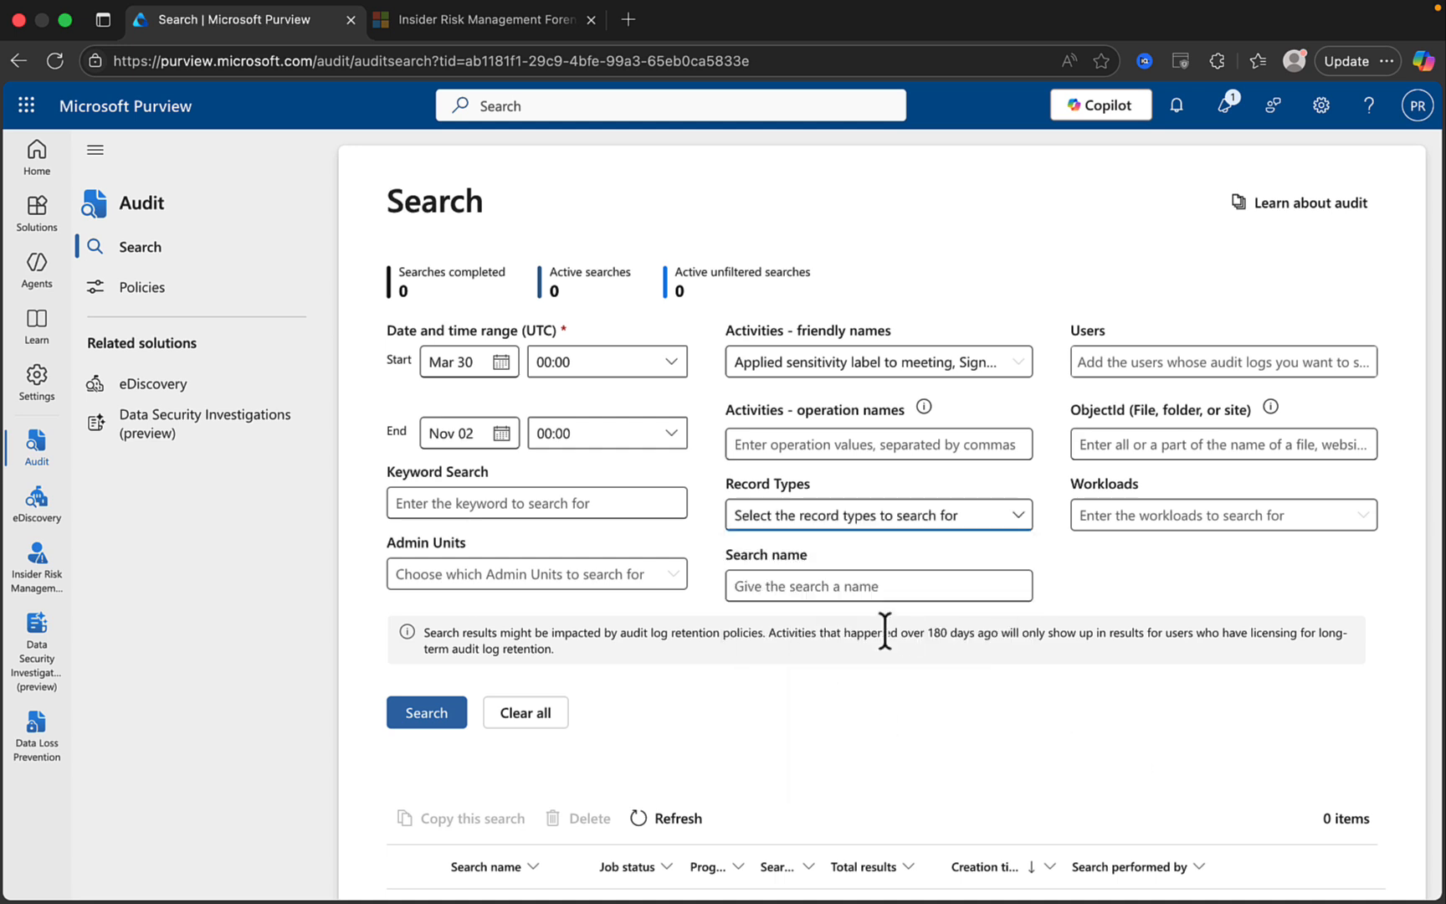
{"action": "left_click", "coordinate": [842, 586]}
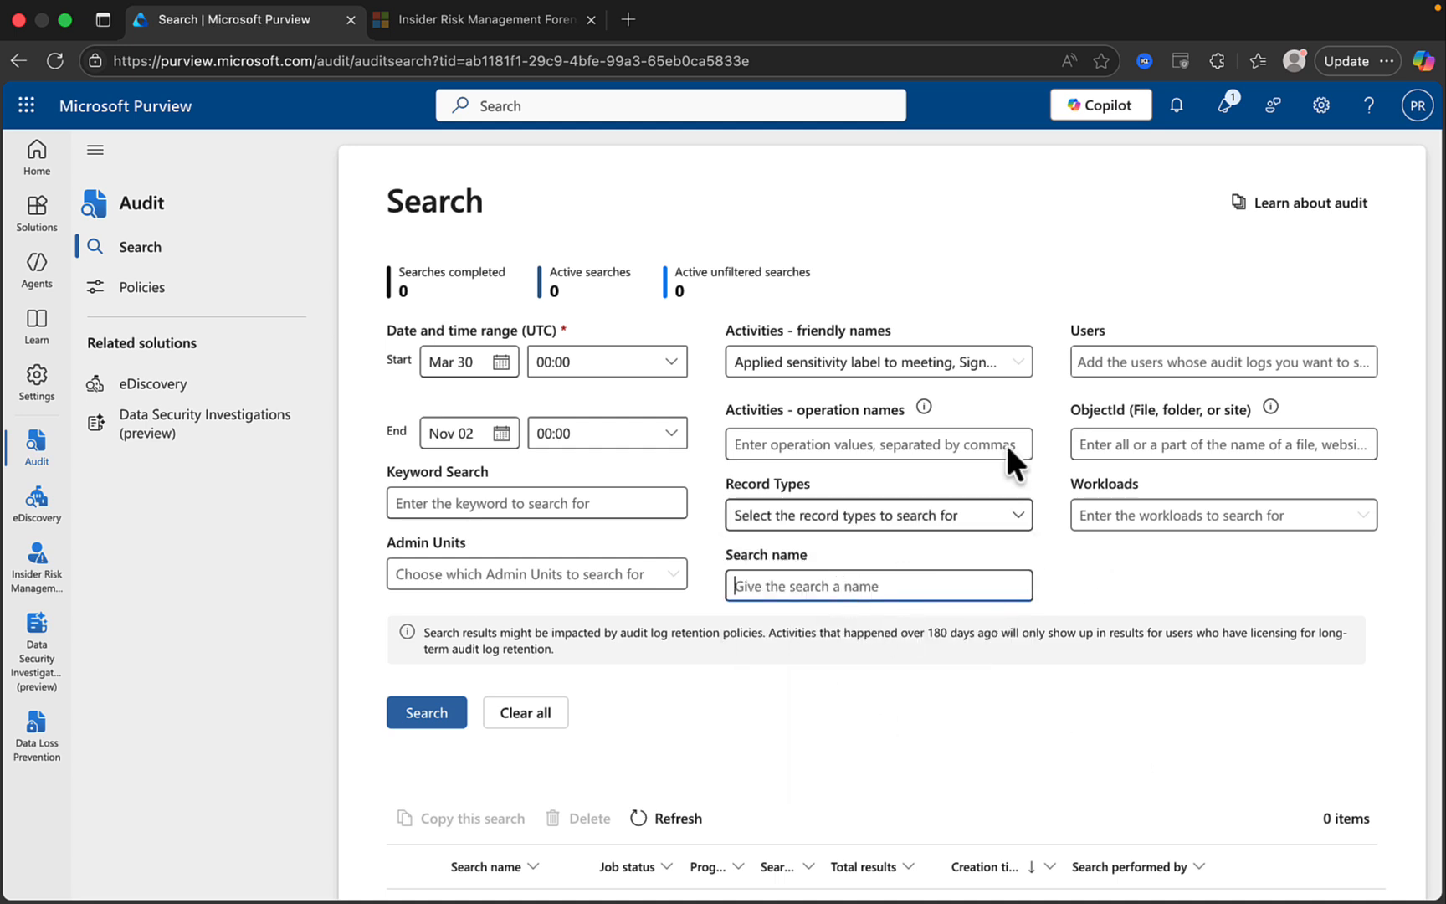
{"action": "left_click", "coordinate": [1169, 362]}
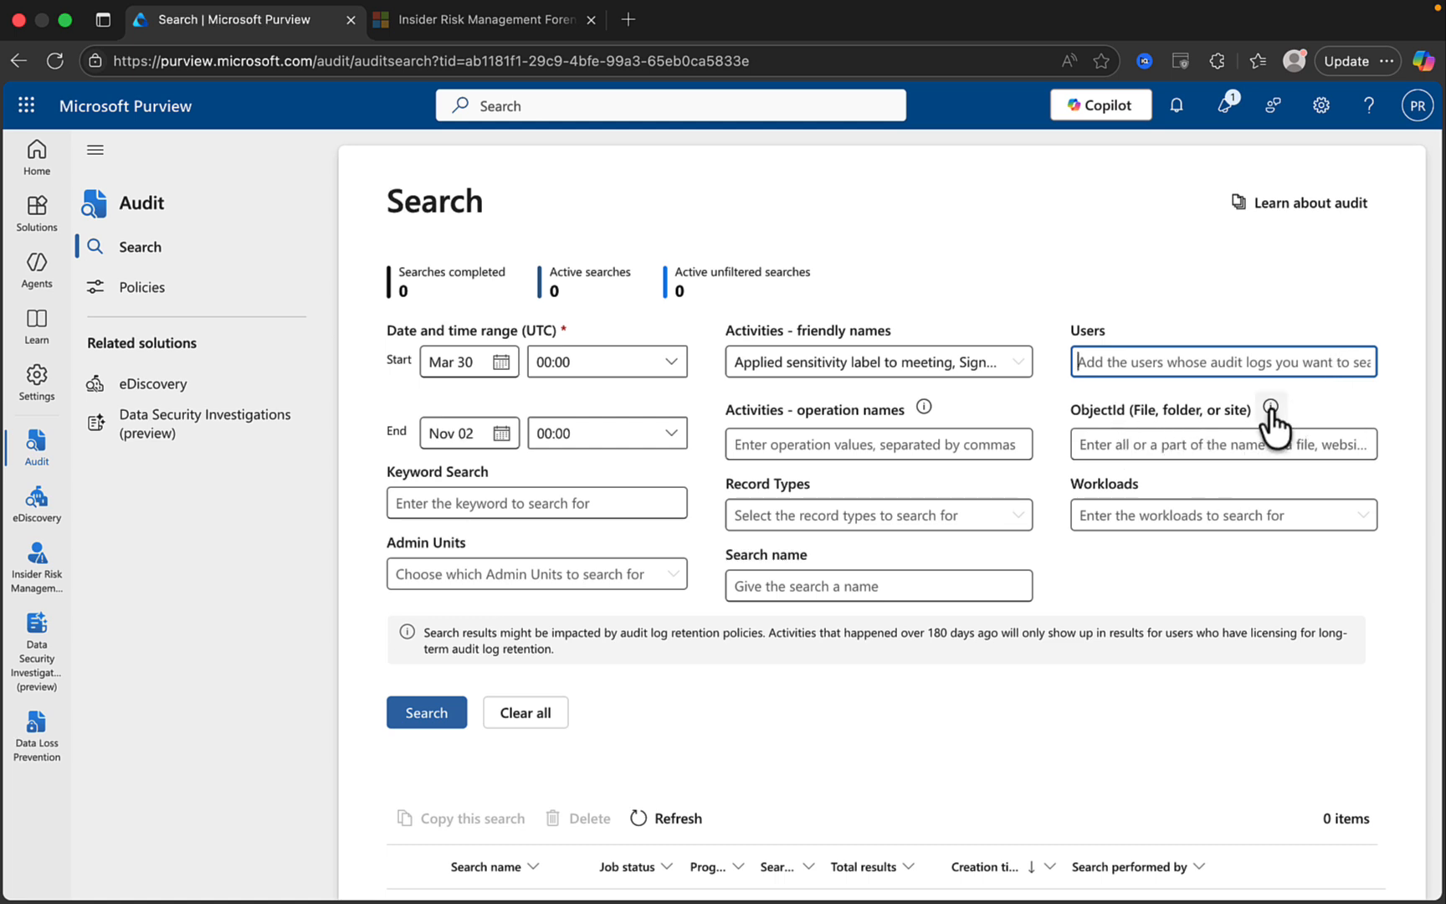
{"action": "mouse_move", "coordinate": [1271, 409]}
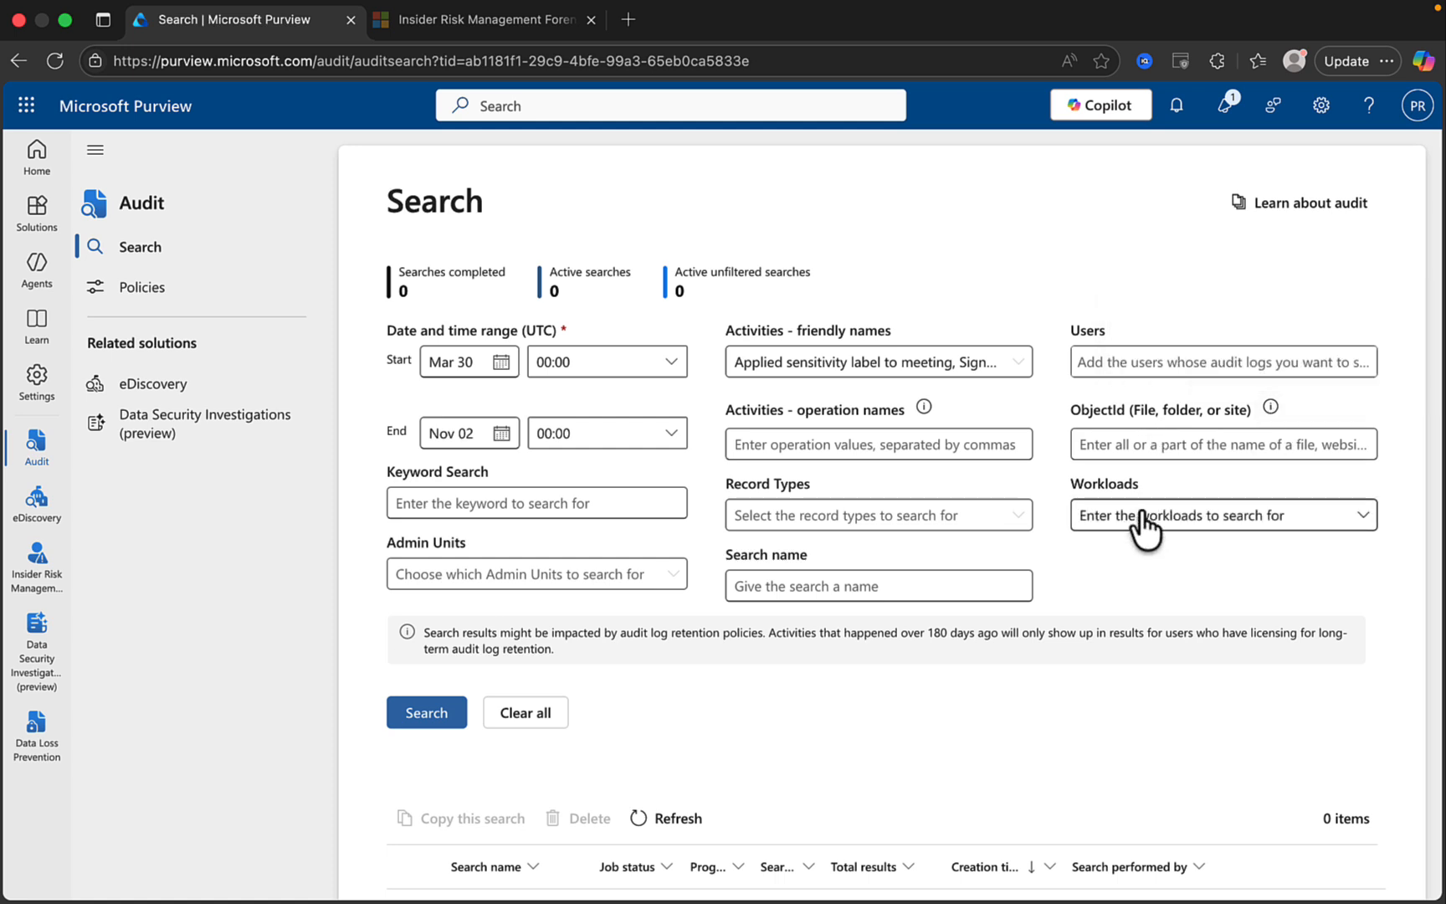
{"action": "left_click", "coordinate": [1273, 517]}
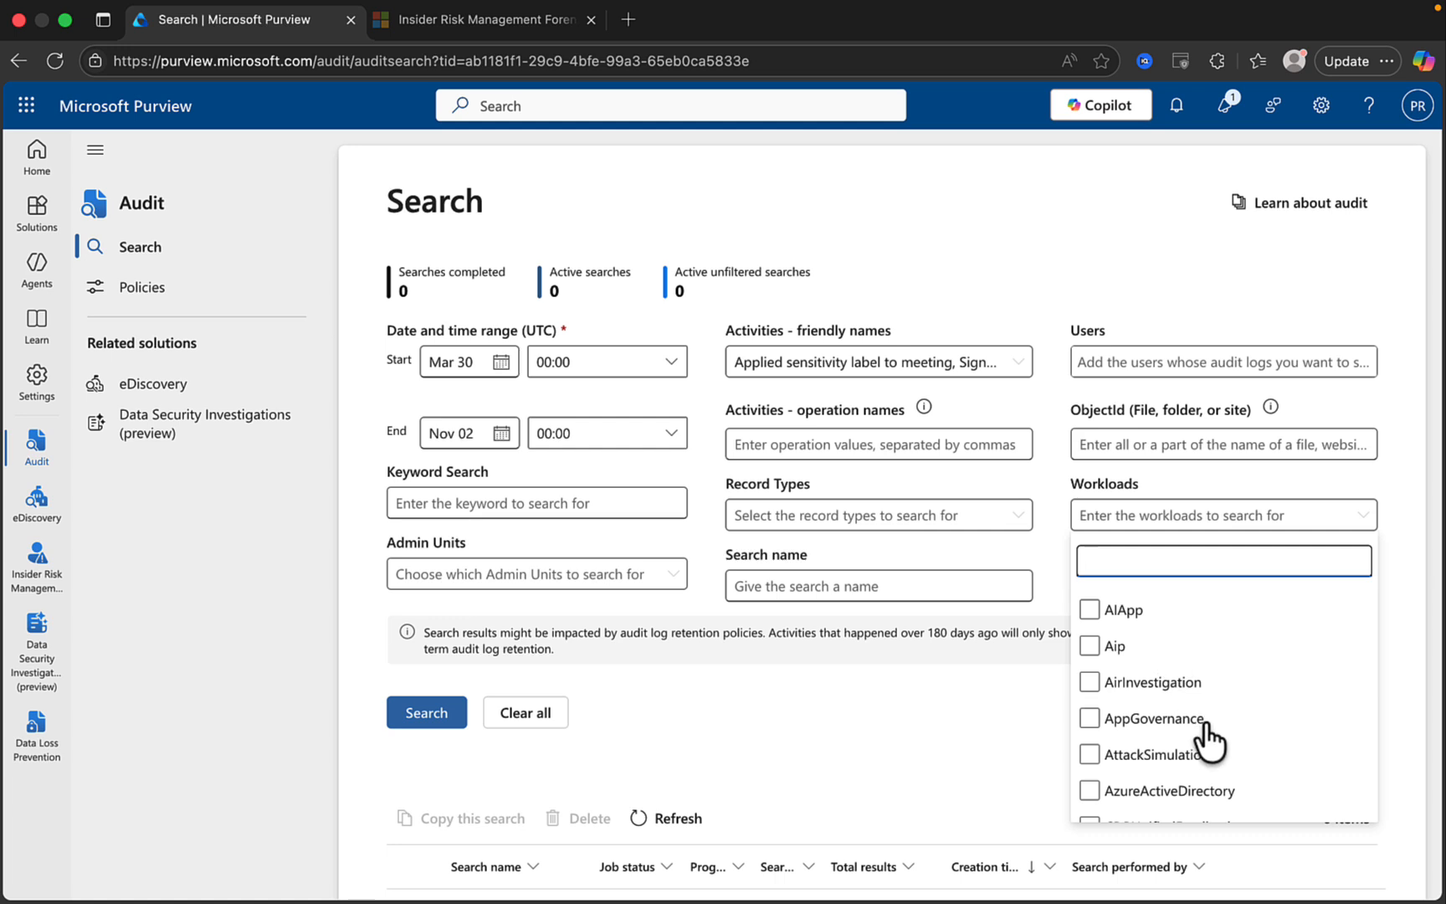
{"action": "scroll", "coordinate": [1207, 736], "scroll_direction": "down", "scroll_amount": 3}
{"action": "scroll", "coordinate": [1205, 730], "scroll_direction": "down", "scroll_amount": 2}
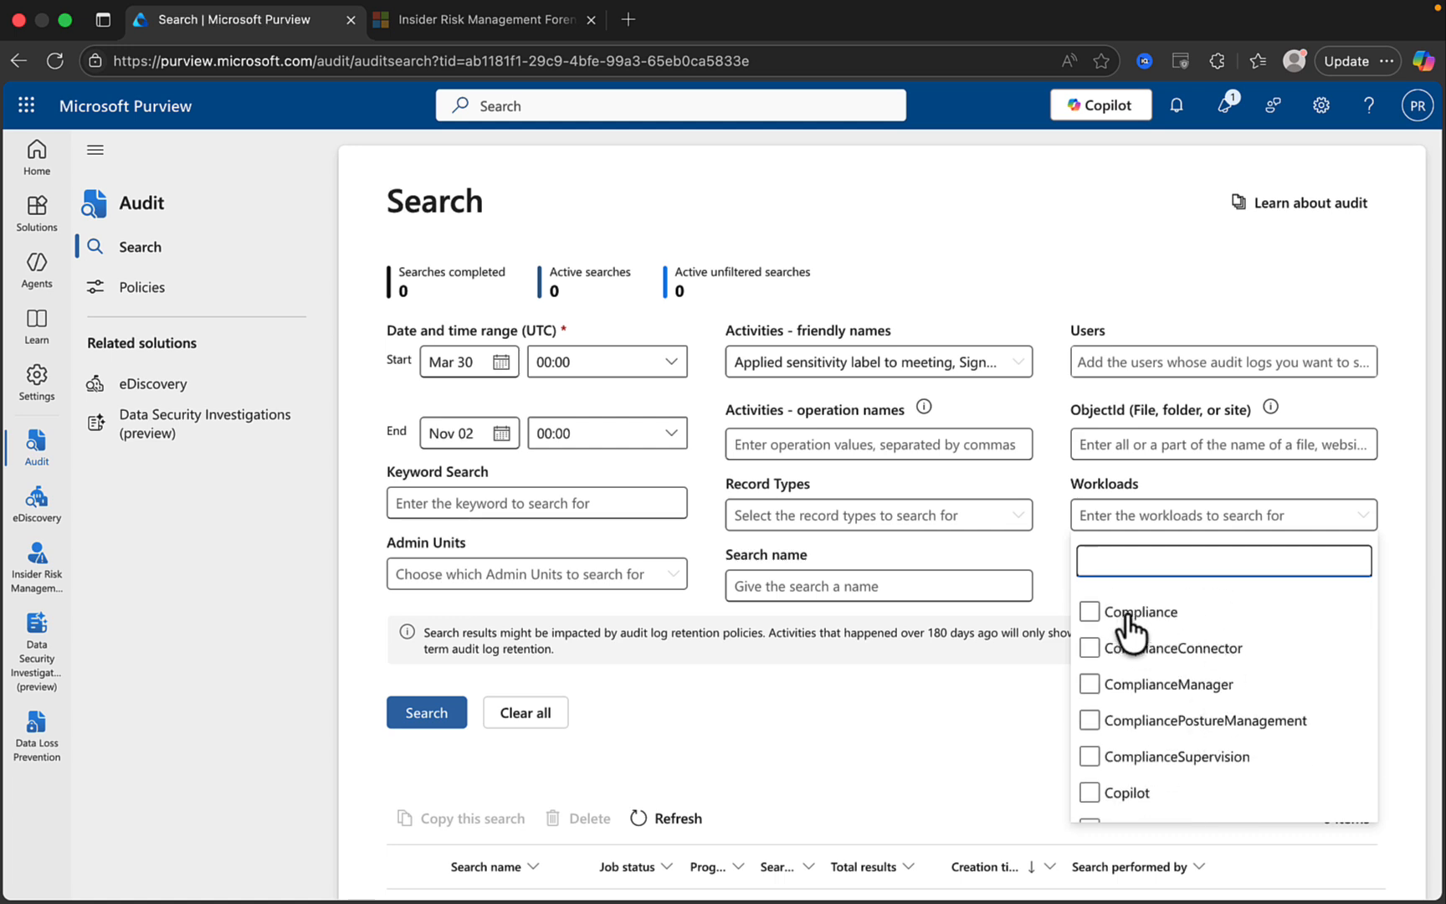
{"action": "scroll", "coordinate": [1113, 603], "scroll_direction": "down", "scroll_amount": 2}
{"action": "scroll", "coordinate": [1188, 695], "scroll_direction": "down", "scroll_amount": 4}
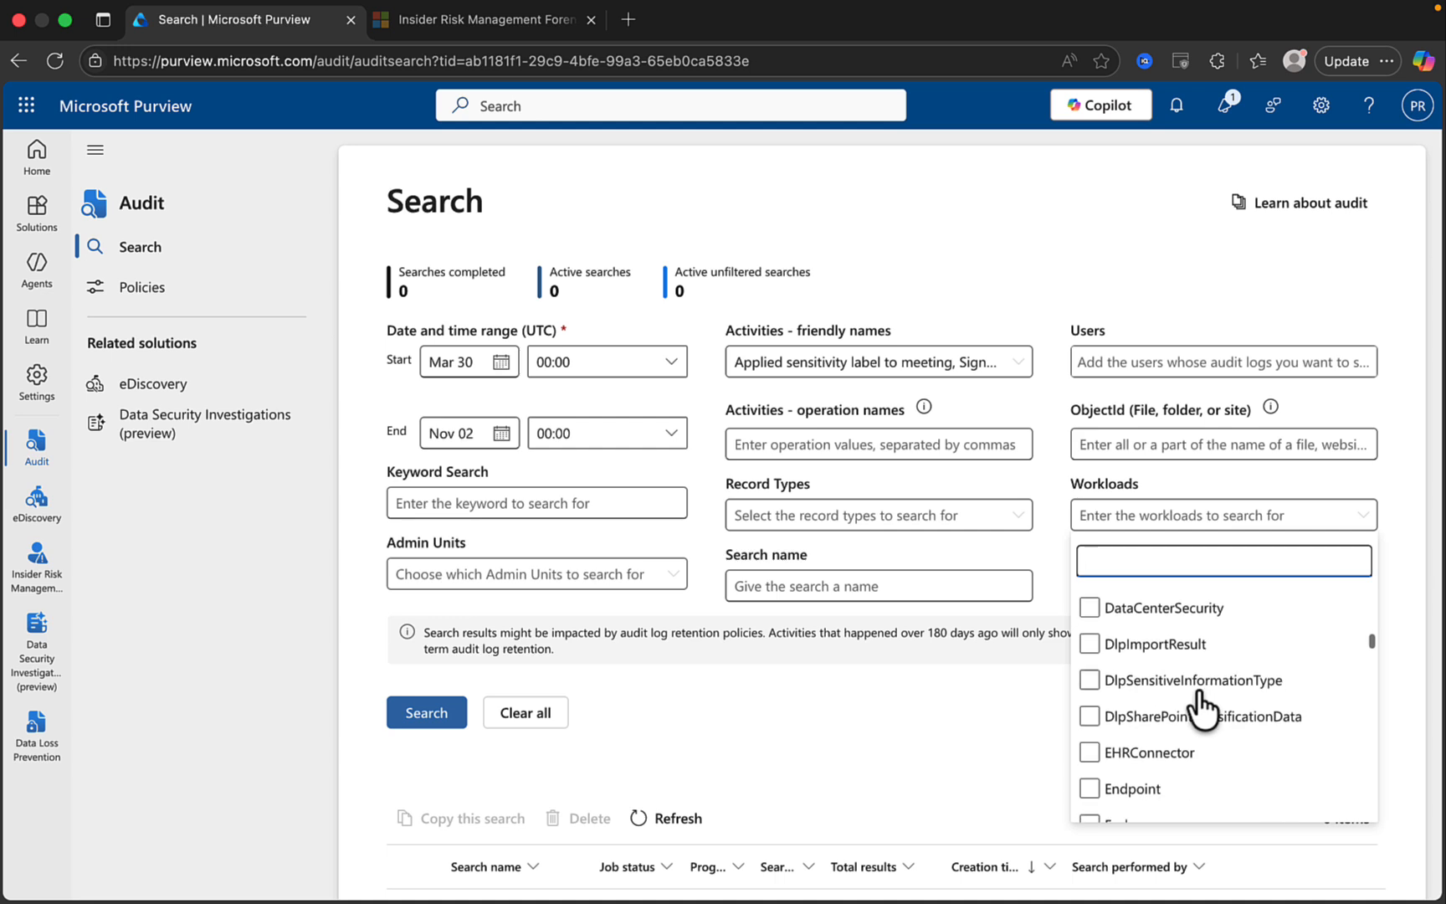
{"action": "scroll", "coordinate": [1203, 708], "scroll_direction": "down", "scroll_amount": 2}
{"action": "scroll", "coordinate": [1204, 707], "scroll_direction": "down", "scroll_amount": 3}
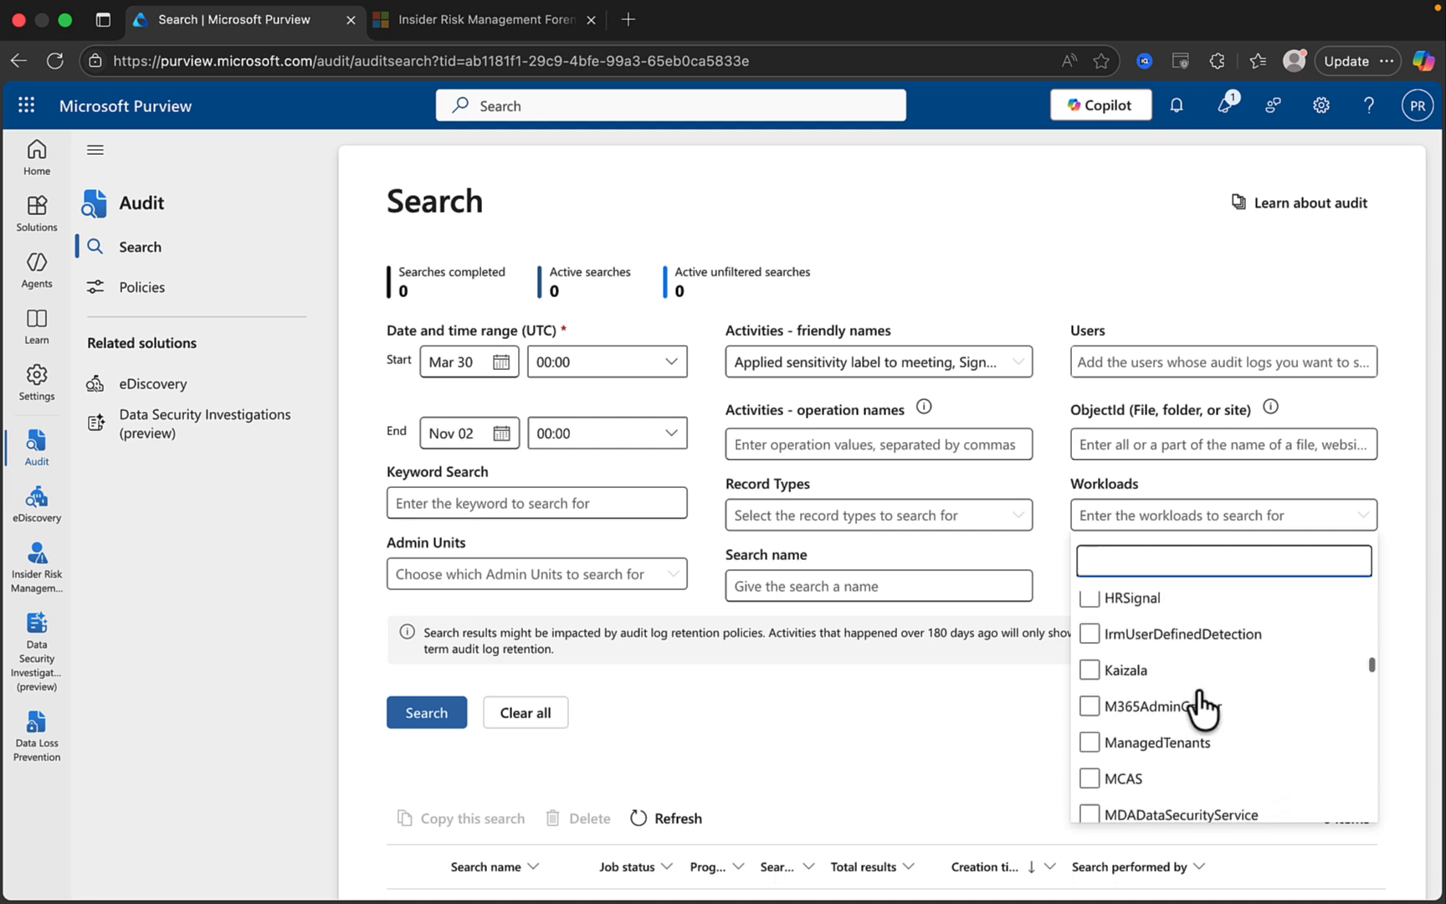
{"action": "scroll", "coordinate": [1203, 707], "scroll_direction": "down", "scroll_amount": 1}
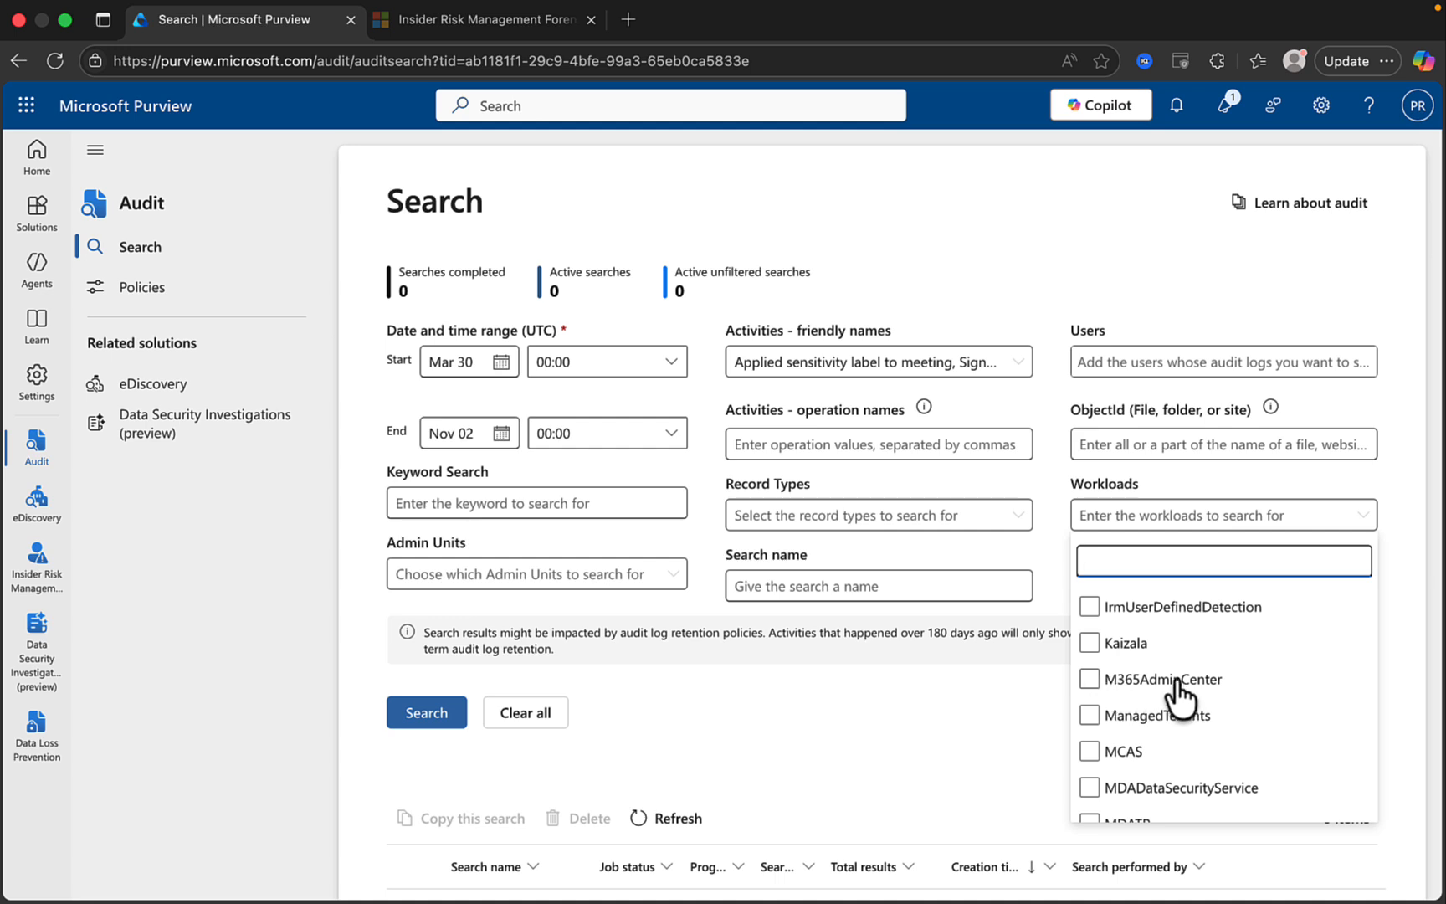
{"action": "scroll", "coordinate": [1213, 727], "scroll_direction": "down", "scroll_amount": 1}
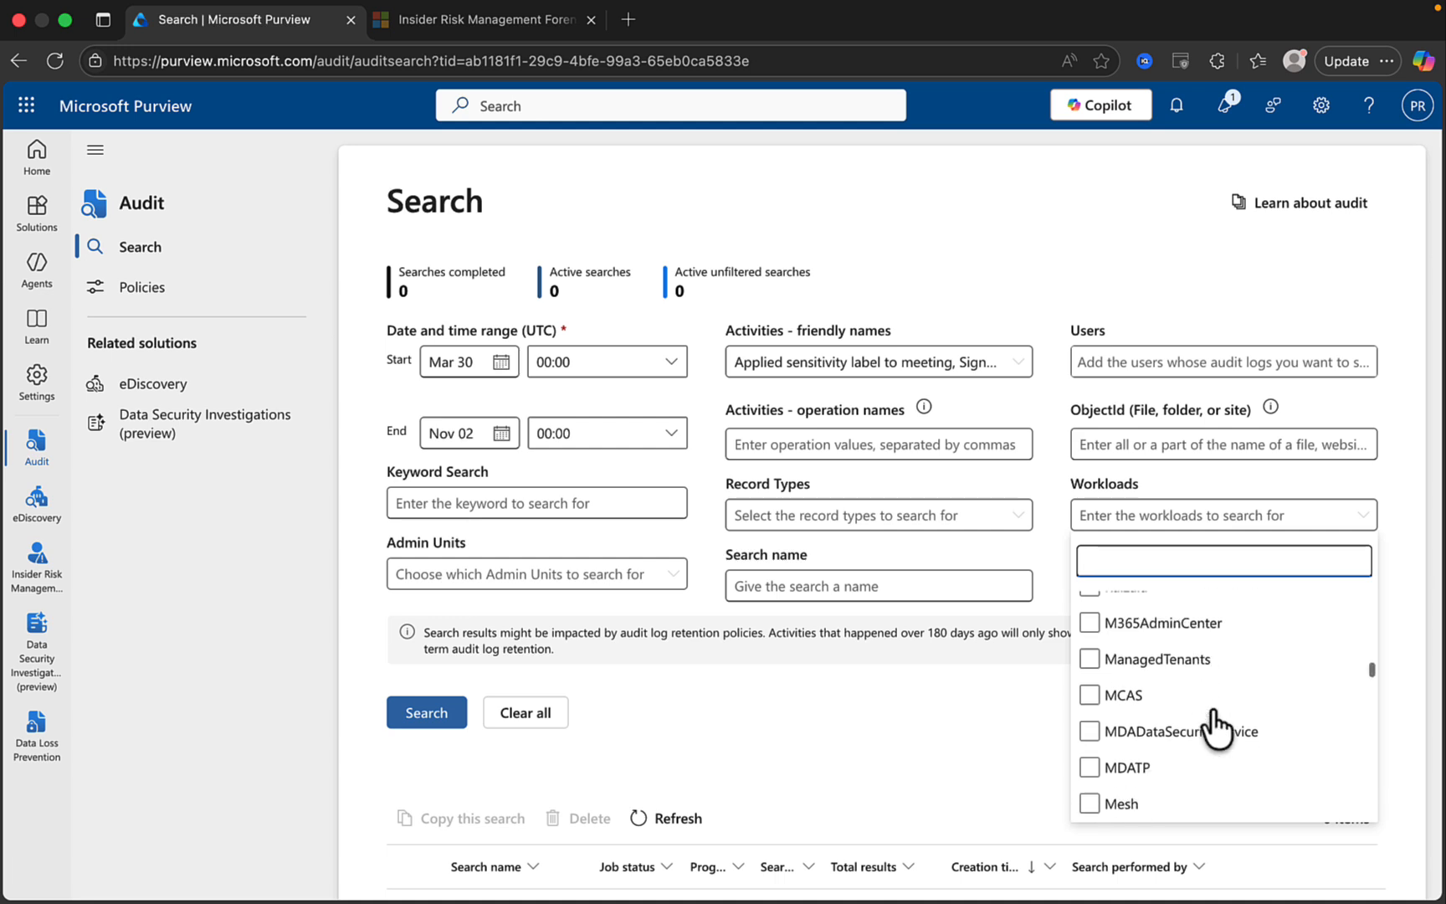
{"action": "scroll", "coordinate": [1213, 713], "scroll_direction": "down", "scroll_amount": 1}
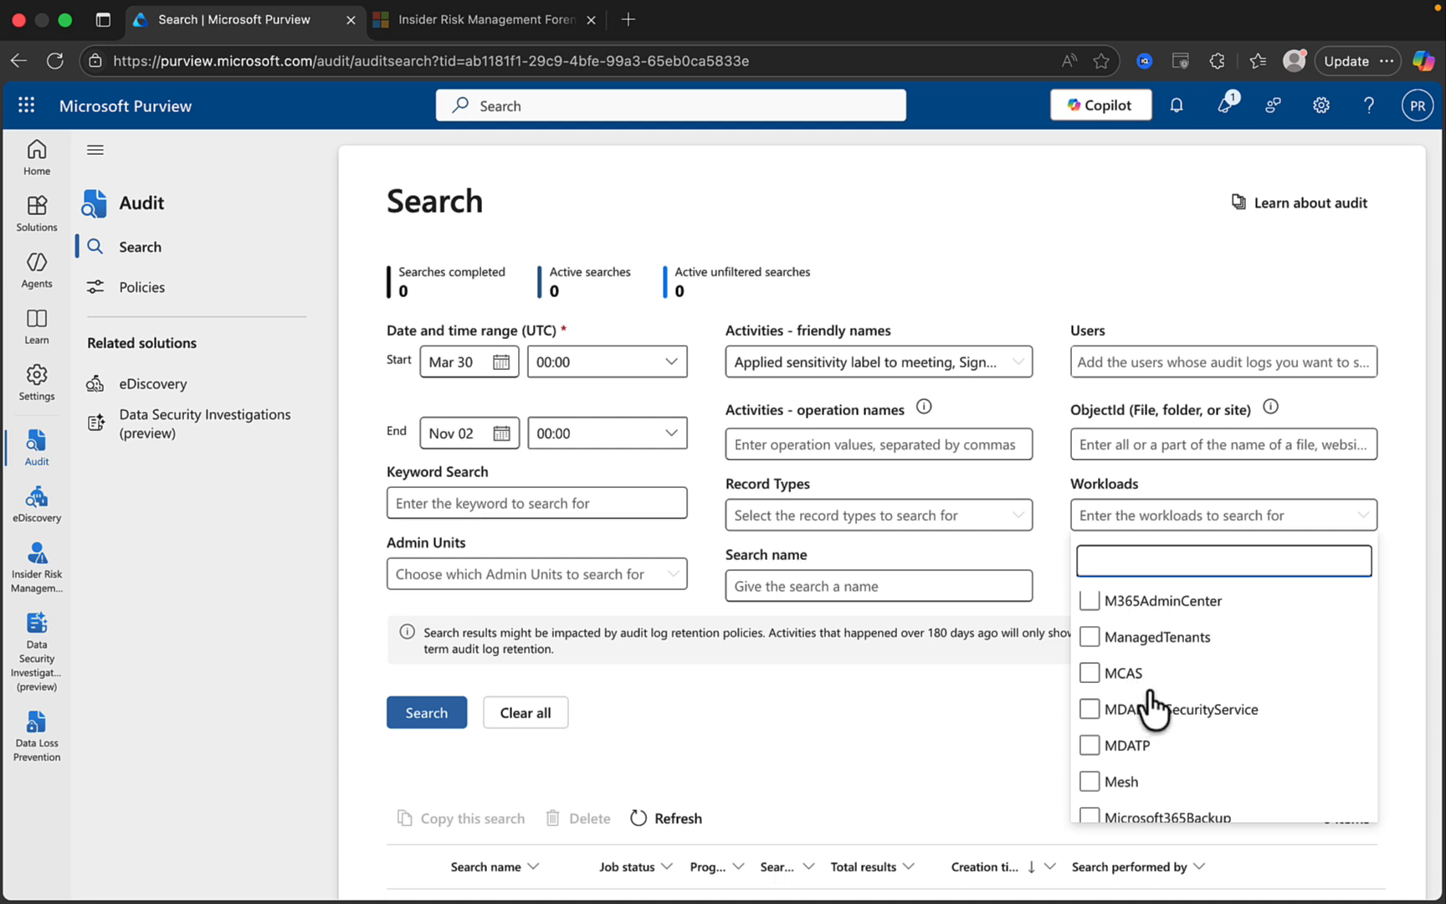
{"action": "scroll", "coordinate": [1208, 763], "scroll_direction": "down", "scroll_amount": 3}
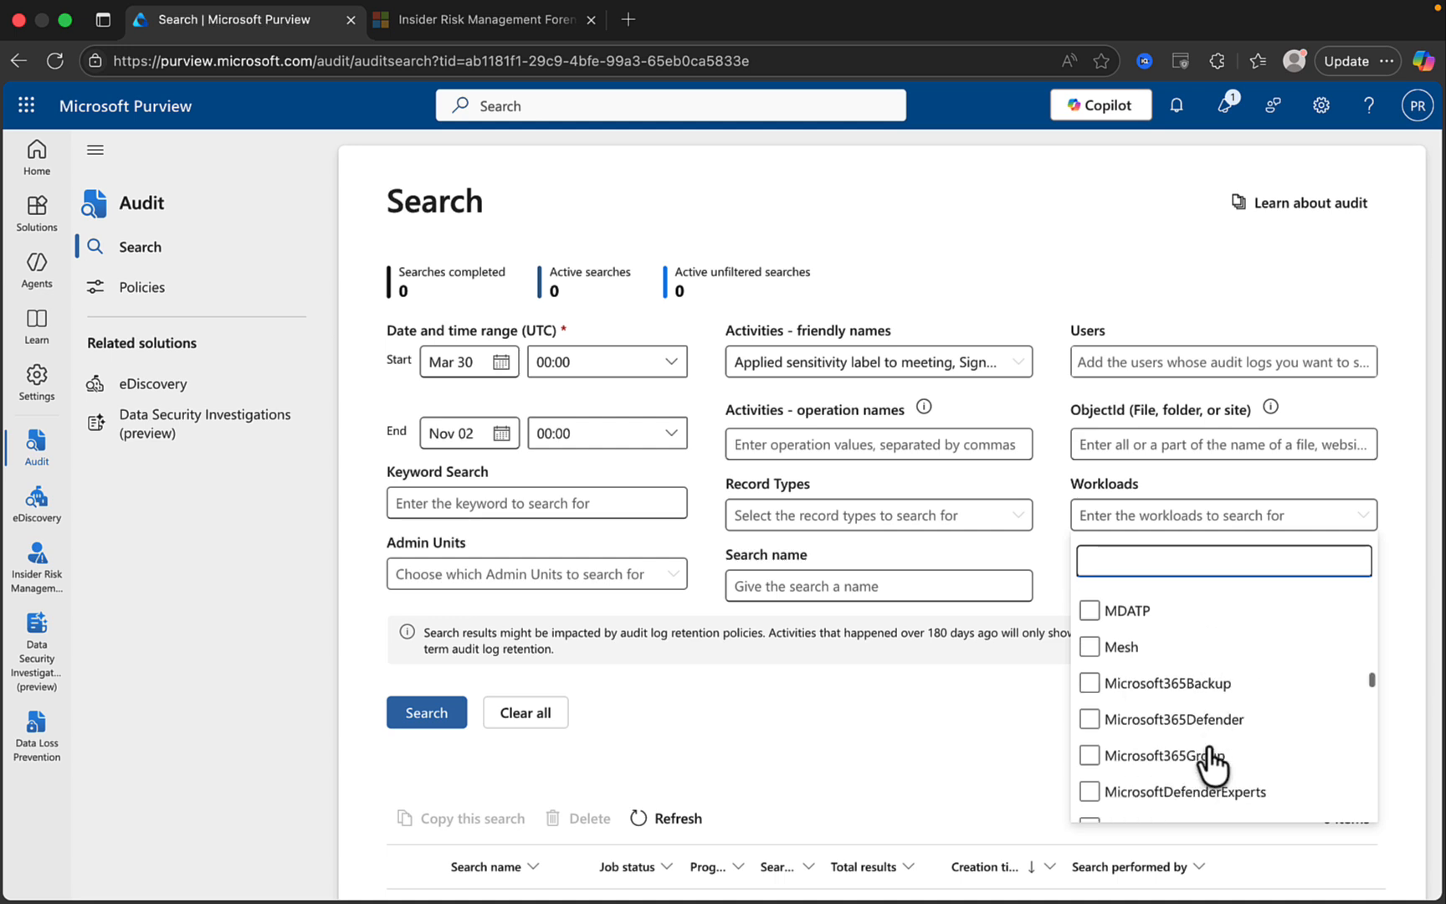
{"action": "scroll", "coordinate": [1211, 764], "scroll_direction": "down", "scroll_amount": 5}
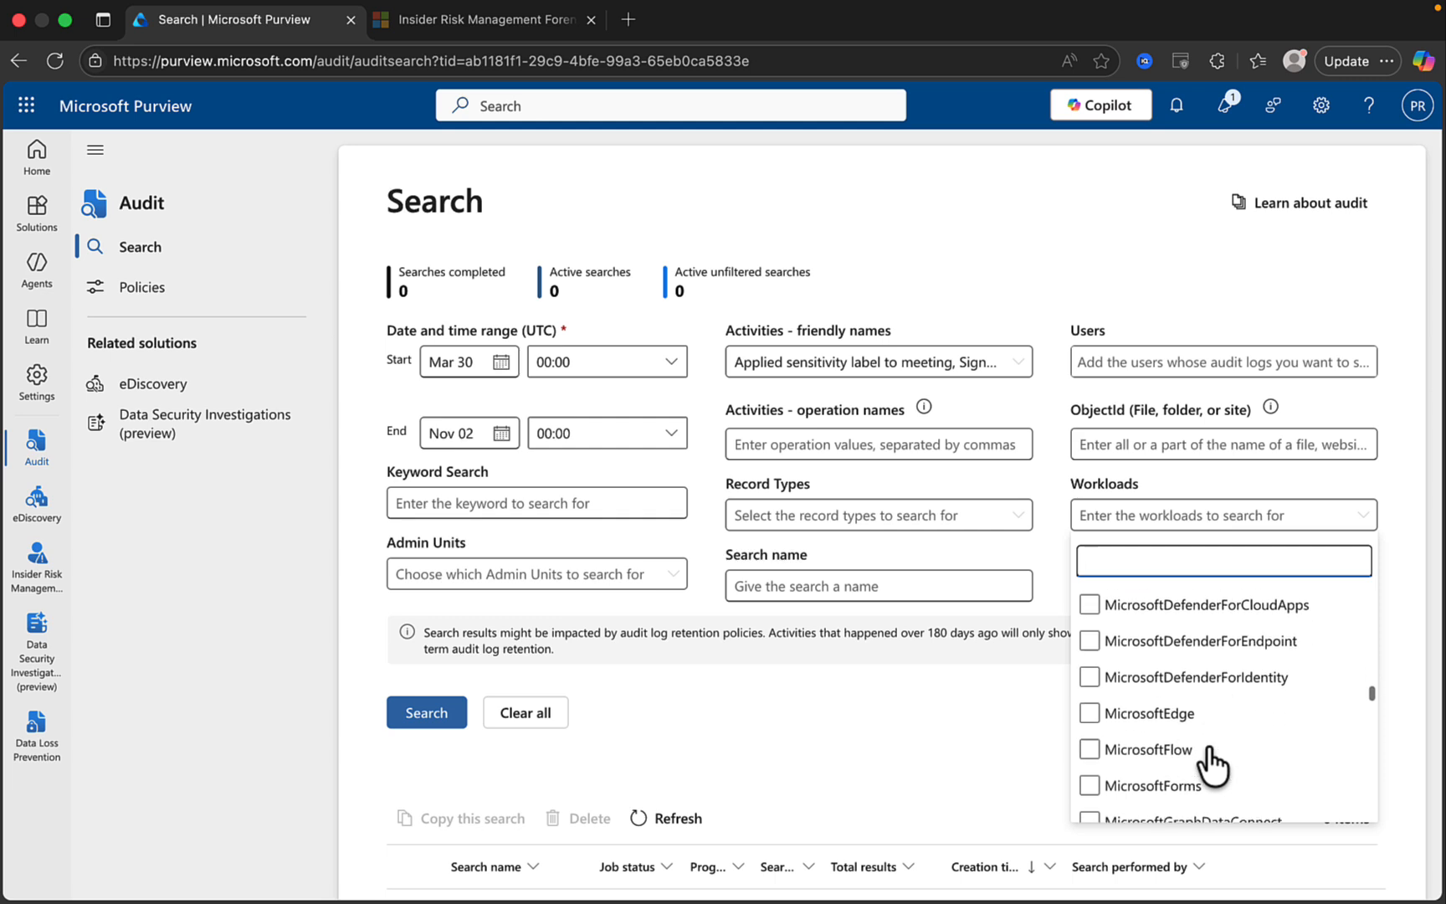
{"action": "scroll", "coordinate": [1210, 764], "scroll_direction": "down", "scroll_amount": 10}
{"action": "left_click", "coordinate": [876, 725]}
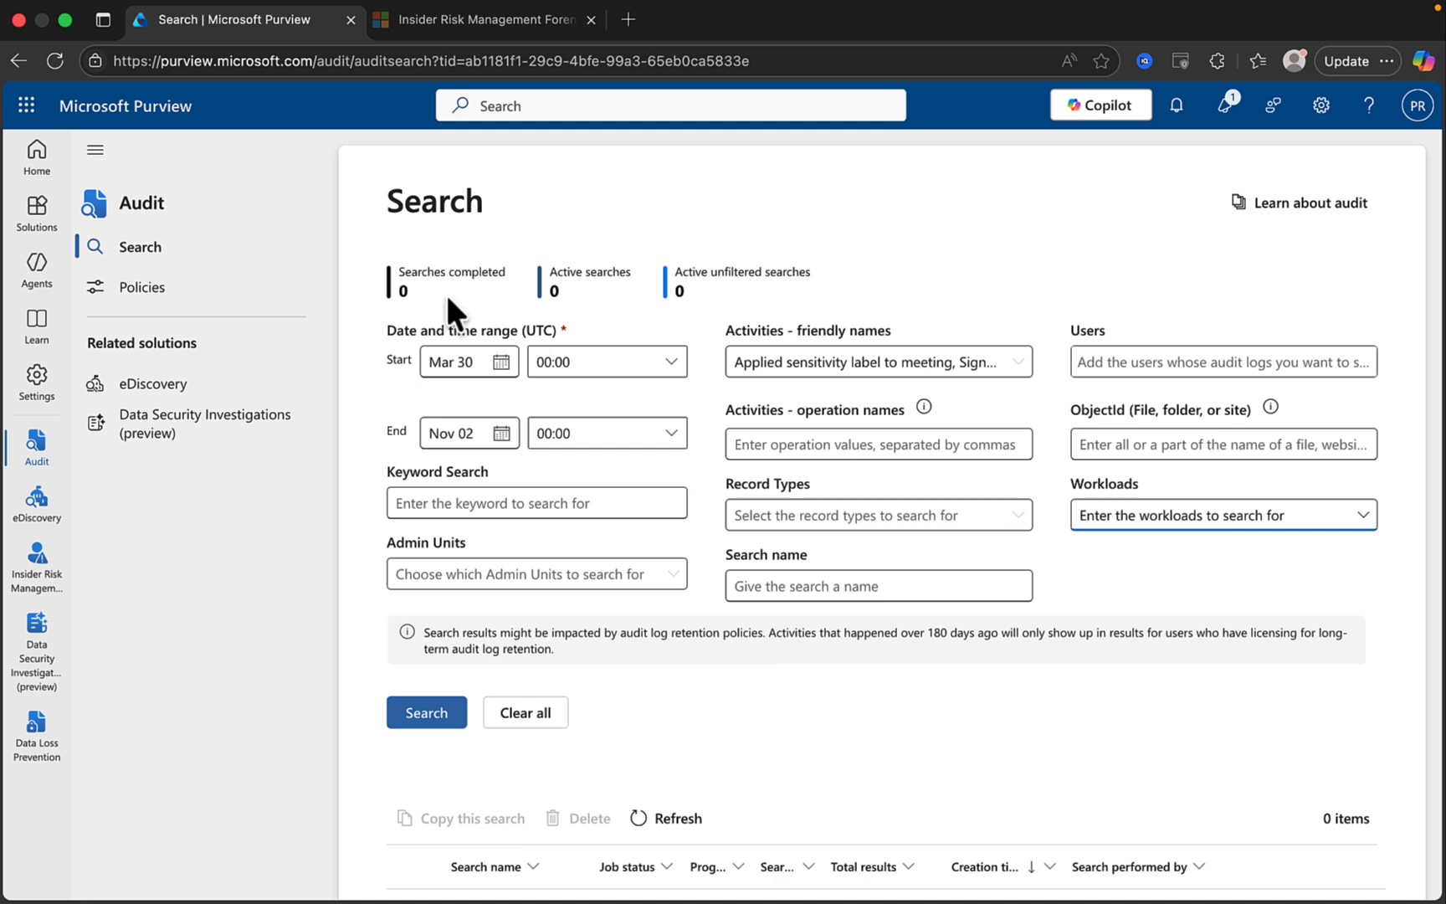
Switch to the Audit Policies page listing the existing retention policy.
{"action": "left_click", "coordinate": [189, 287]}
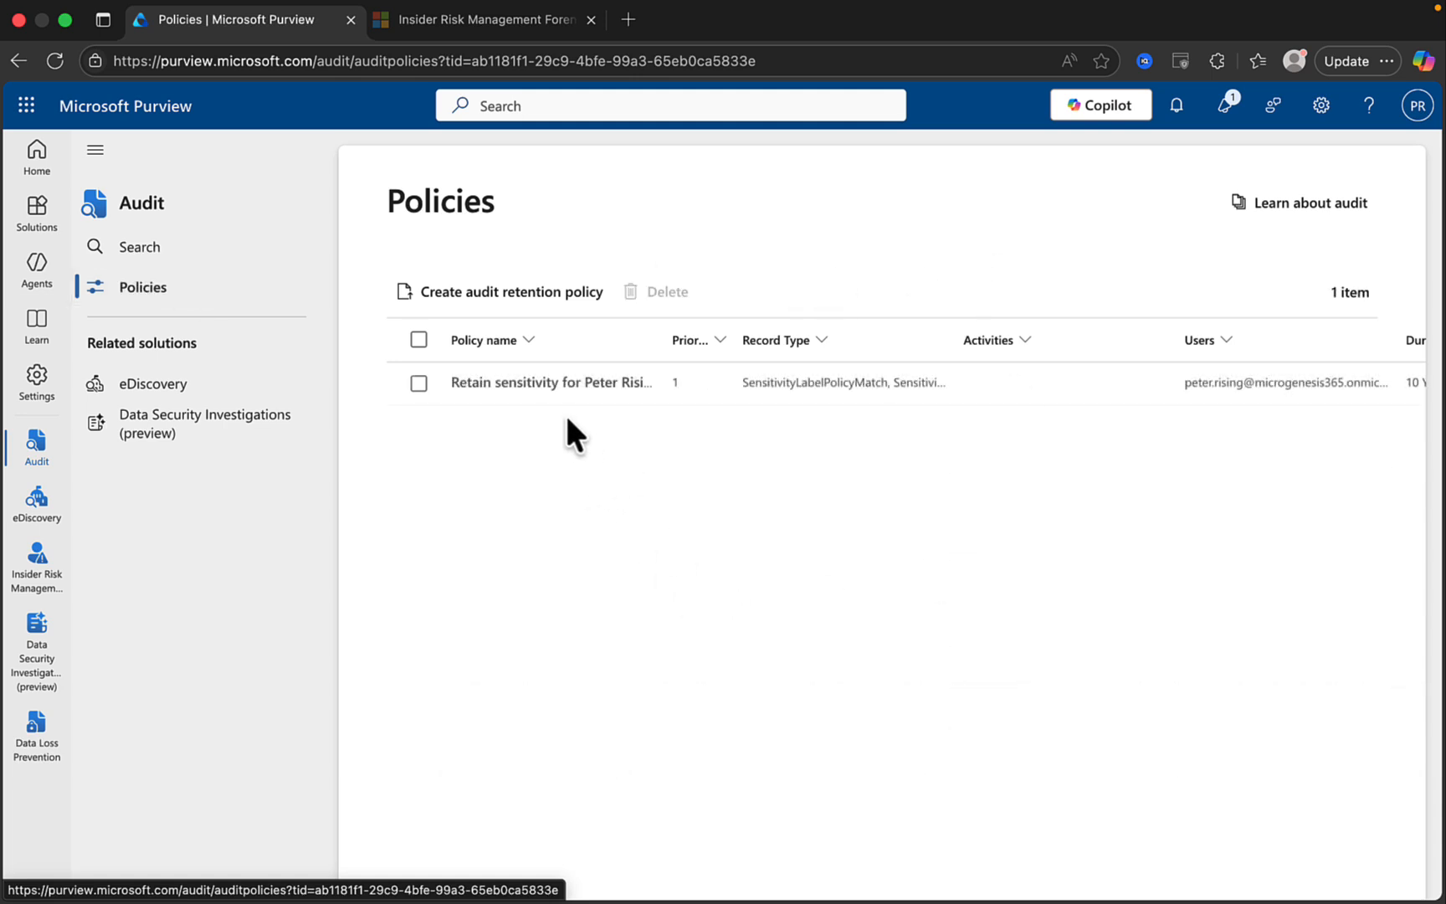
Collapse the navigation and open the existing sensitivity retention policy in the Edit panel.
{"action": "left_click", "coordinate": [94, 151]}
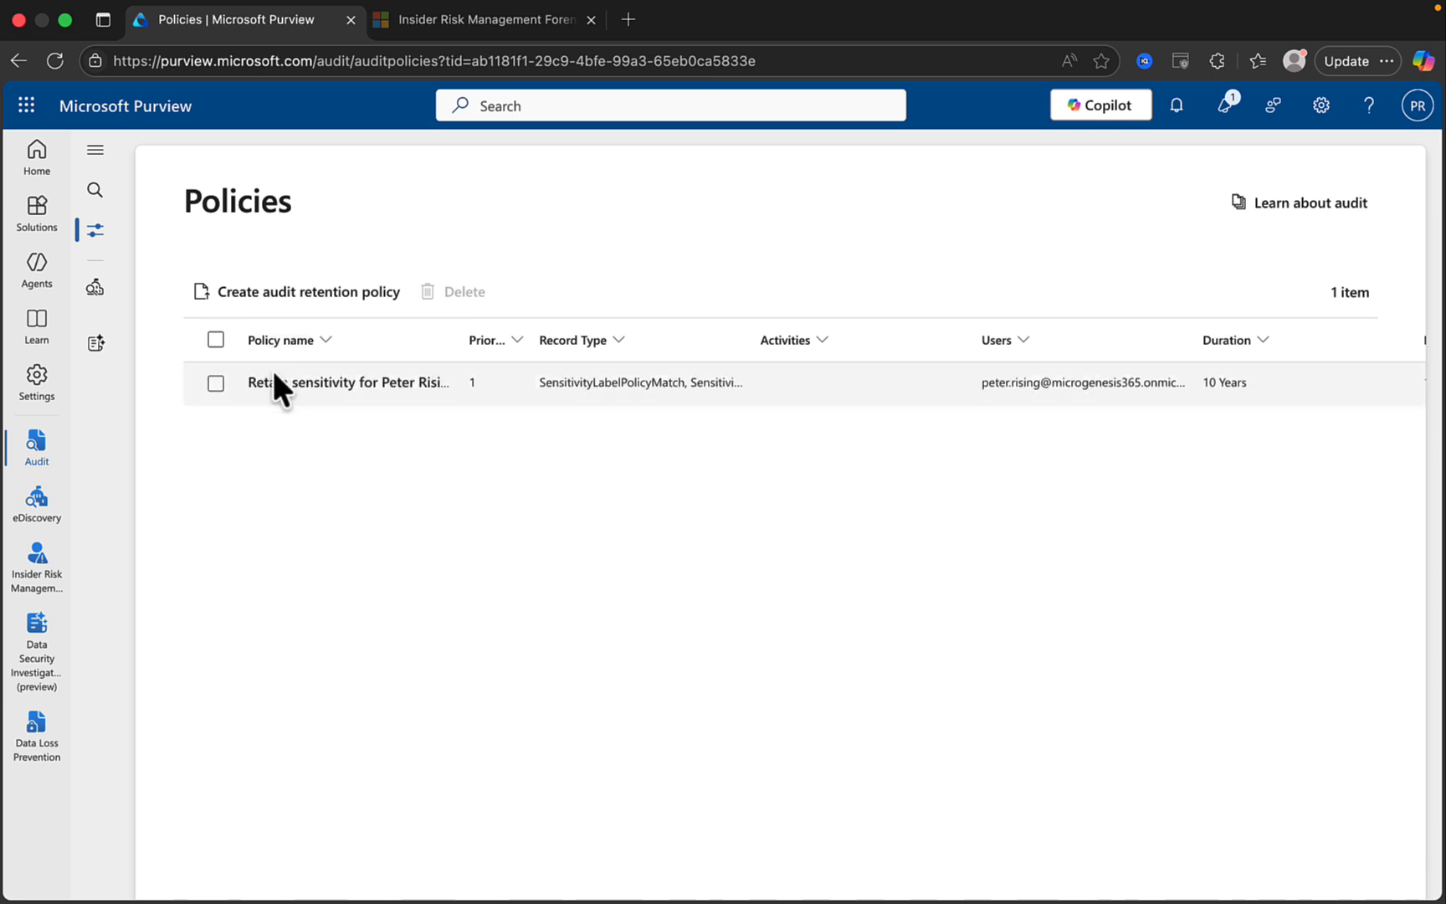
{"action": "left_click", "coordinate": [216, 383]}
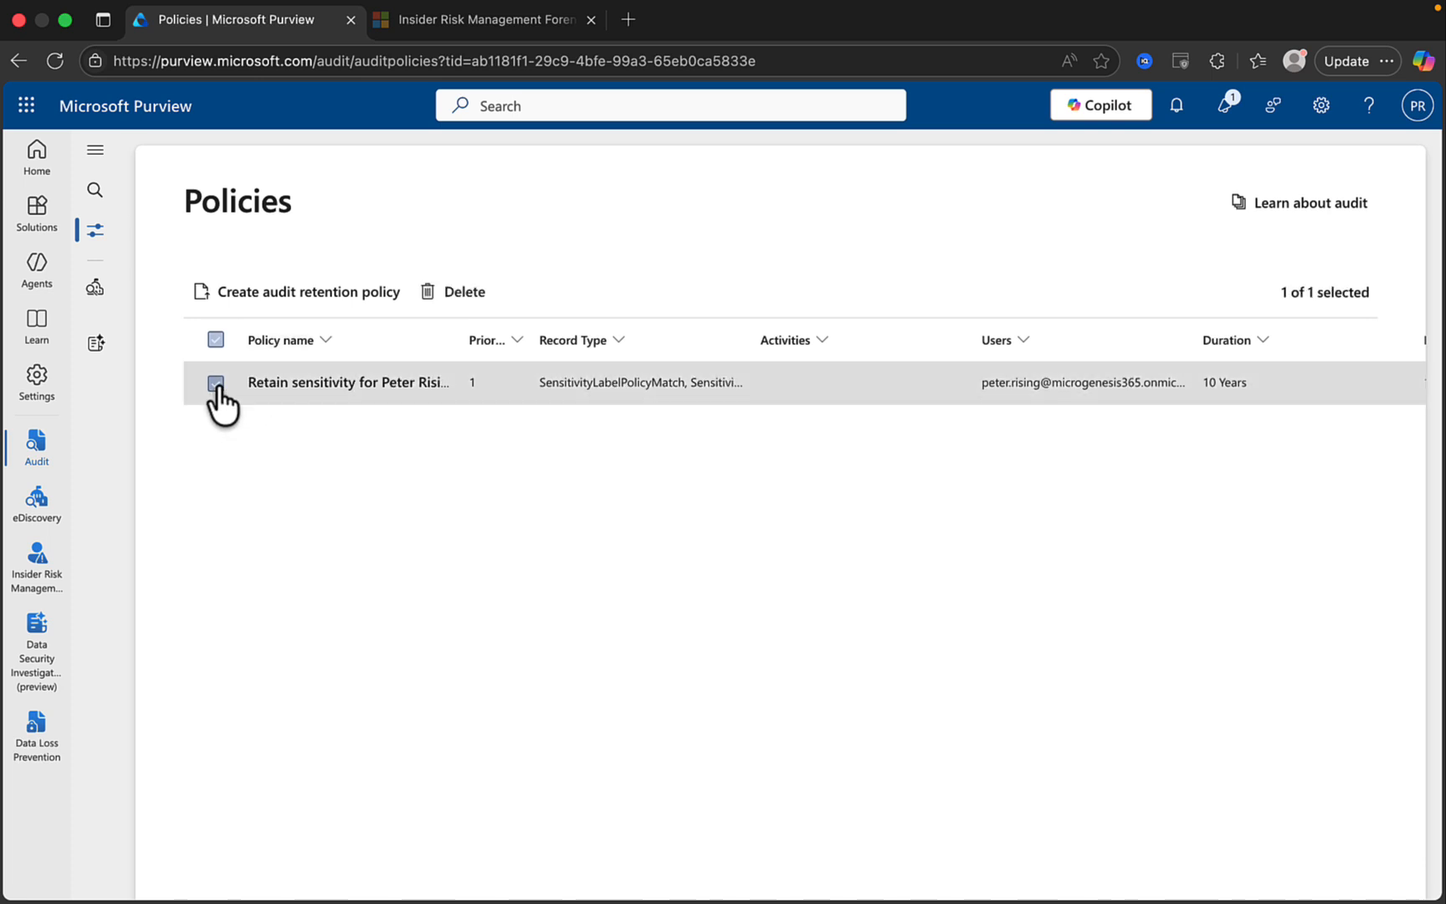
{"action": "left_click", "coordinate": [316, 381]}
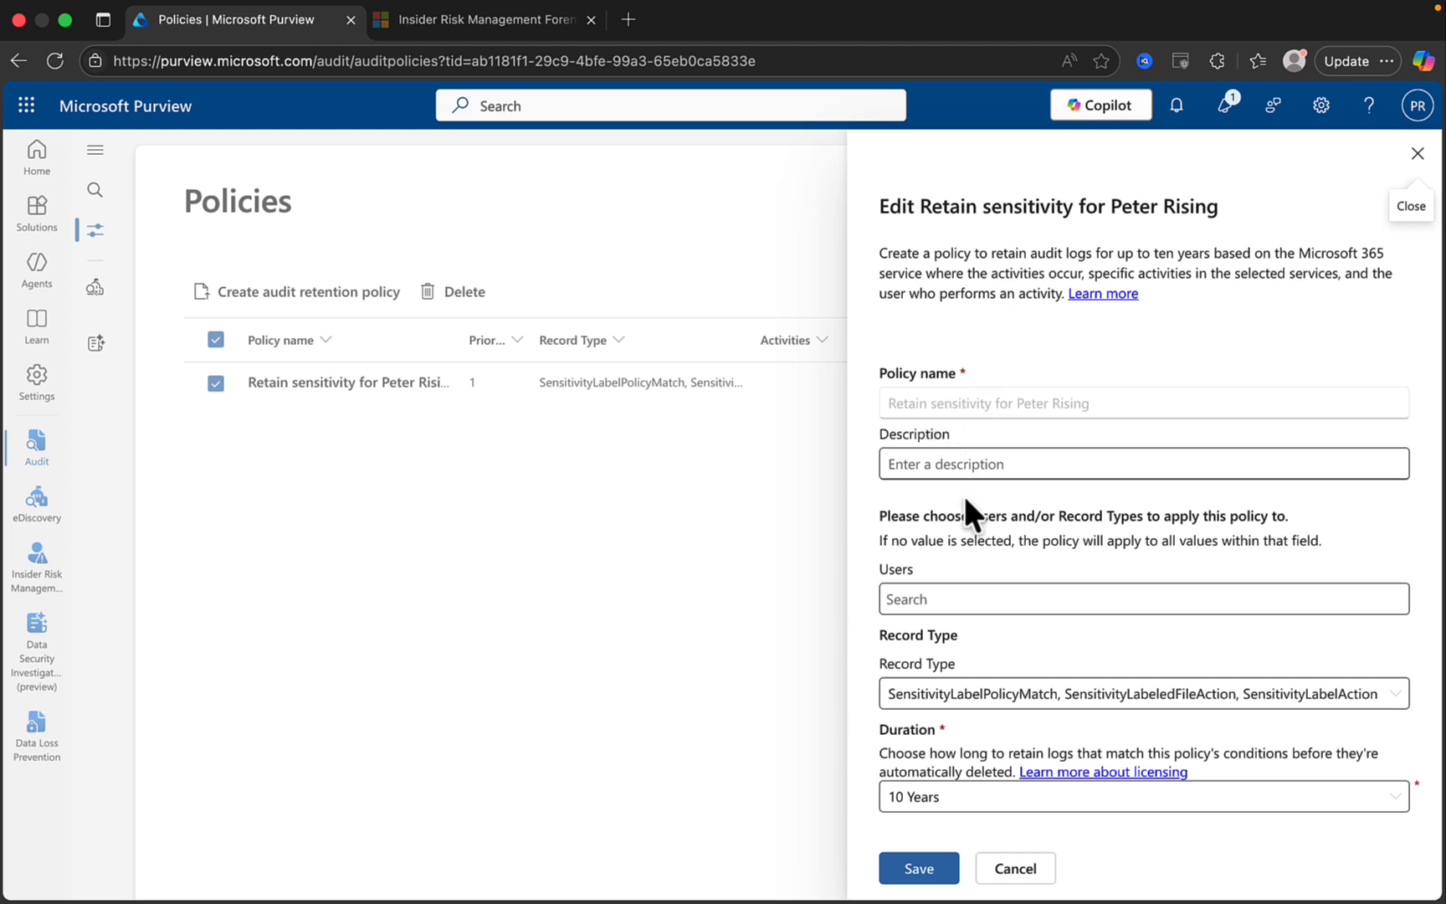
{"action": "left_click", "coordinate": [978, 464]}
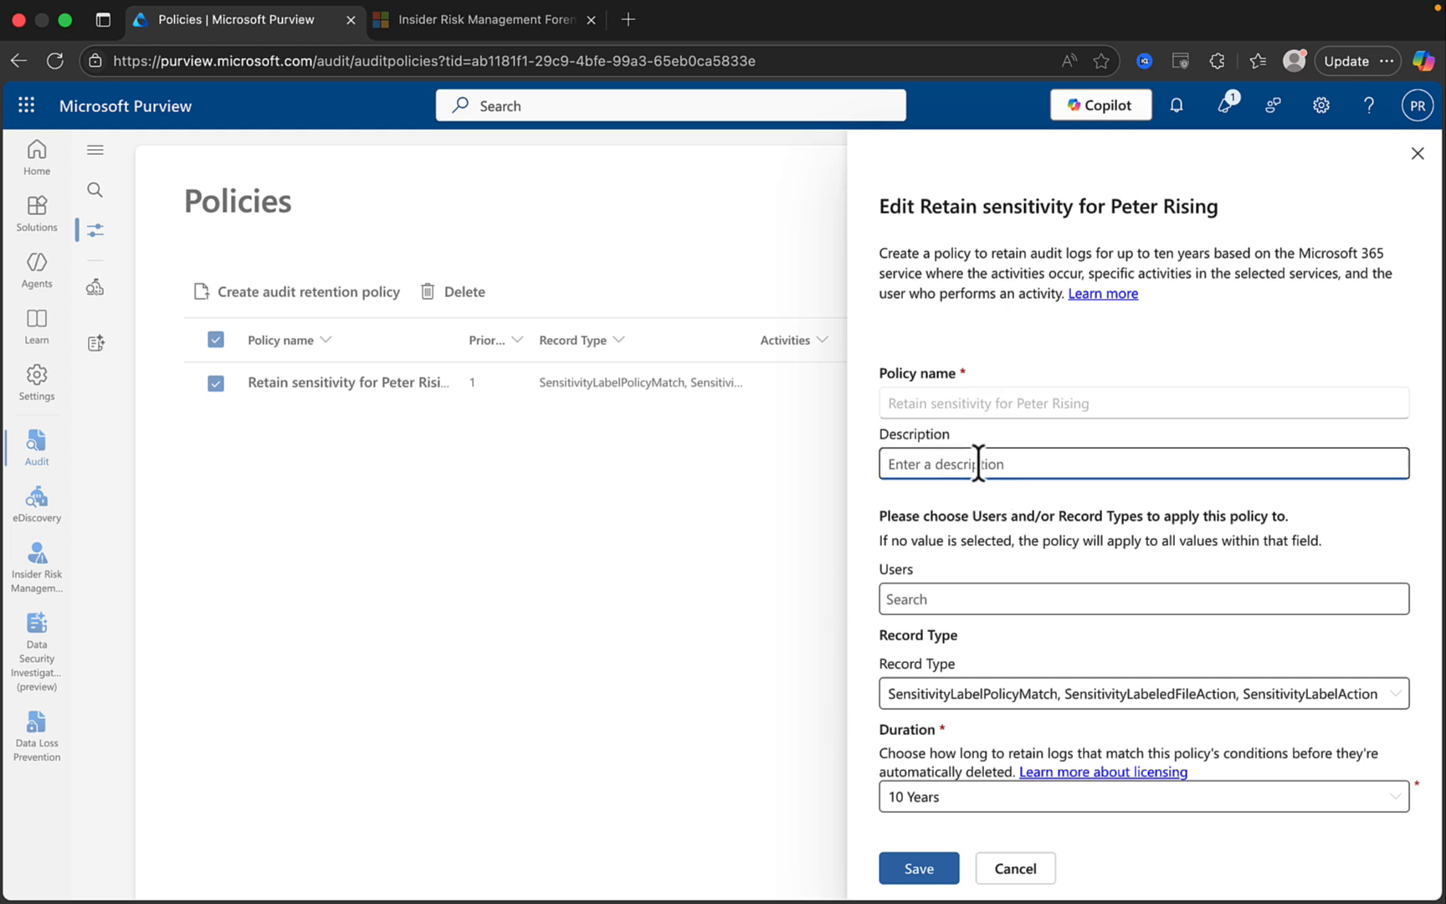
{"action": "type", "text": "hhhh"}
{"action": "key", "text": "BackSpace"}
{"action": "key", "text": "BackSpace"}
{"action": "key", "text": "BackSpace"}
{"action": "key", "text": "BackSpace"}
{"action": "scroll", "coordinate": [1184, 535], "scroll_direction": "down", "scroll_amount": 1}
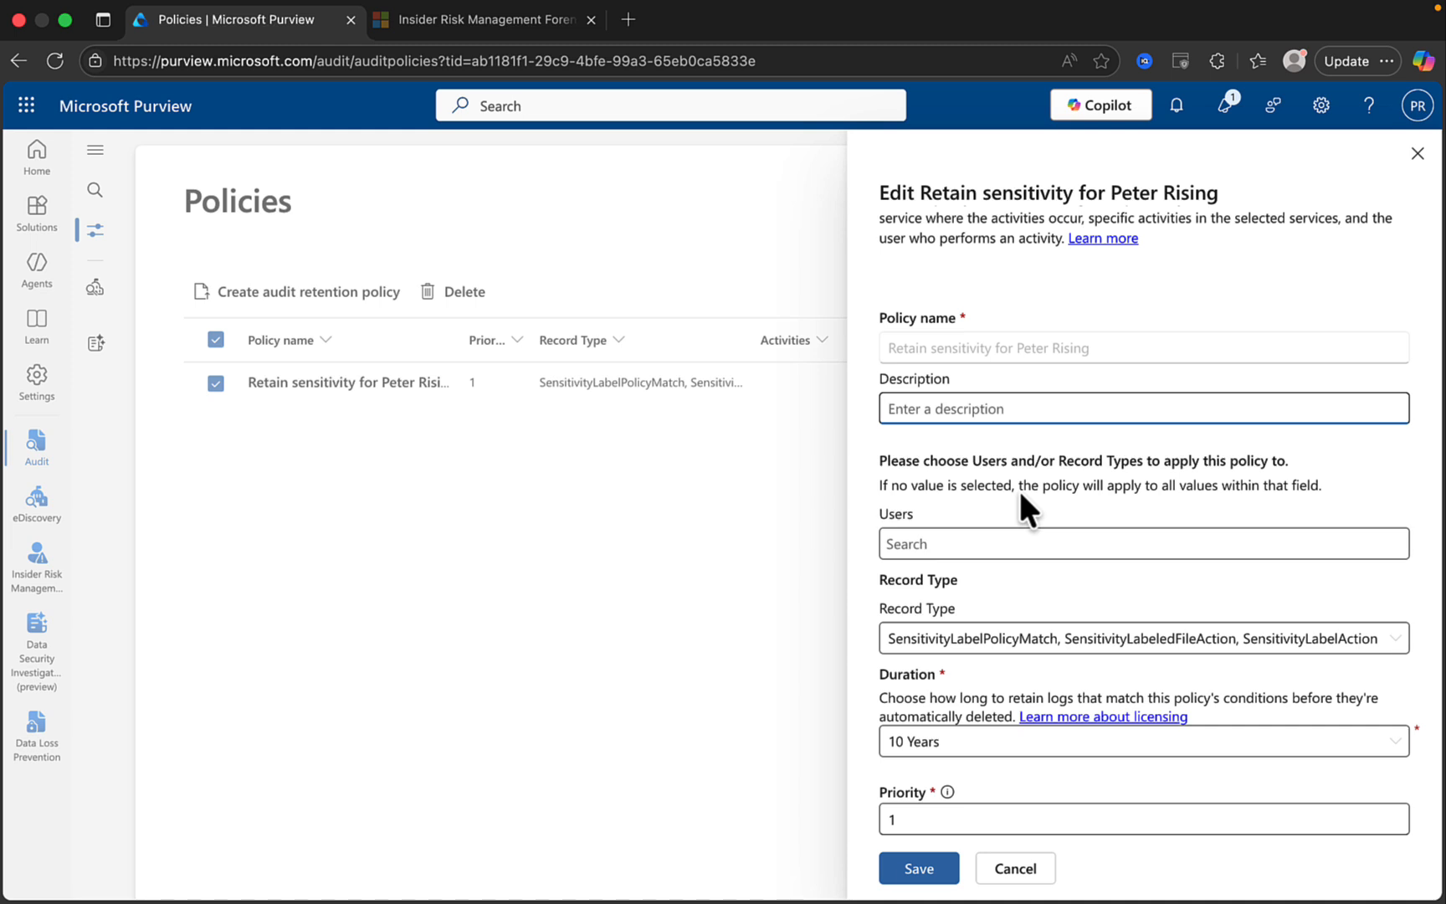
{"action": "left_click", "coordinate": [945, 534]}
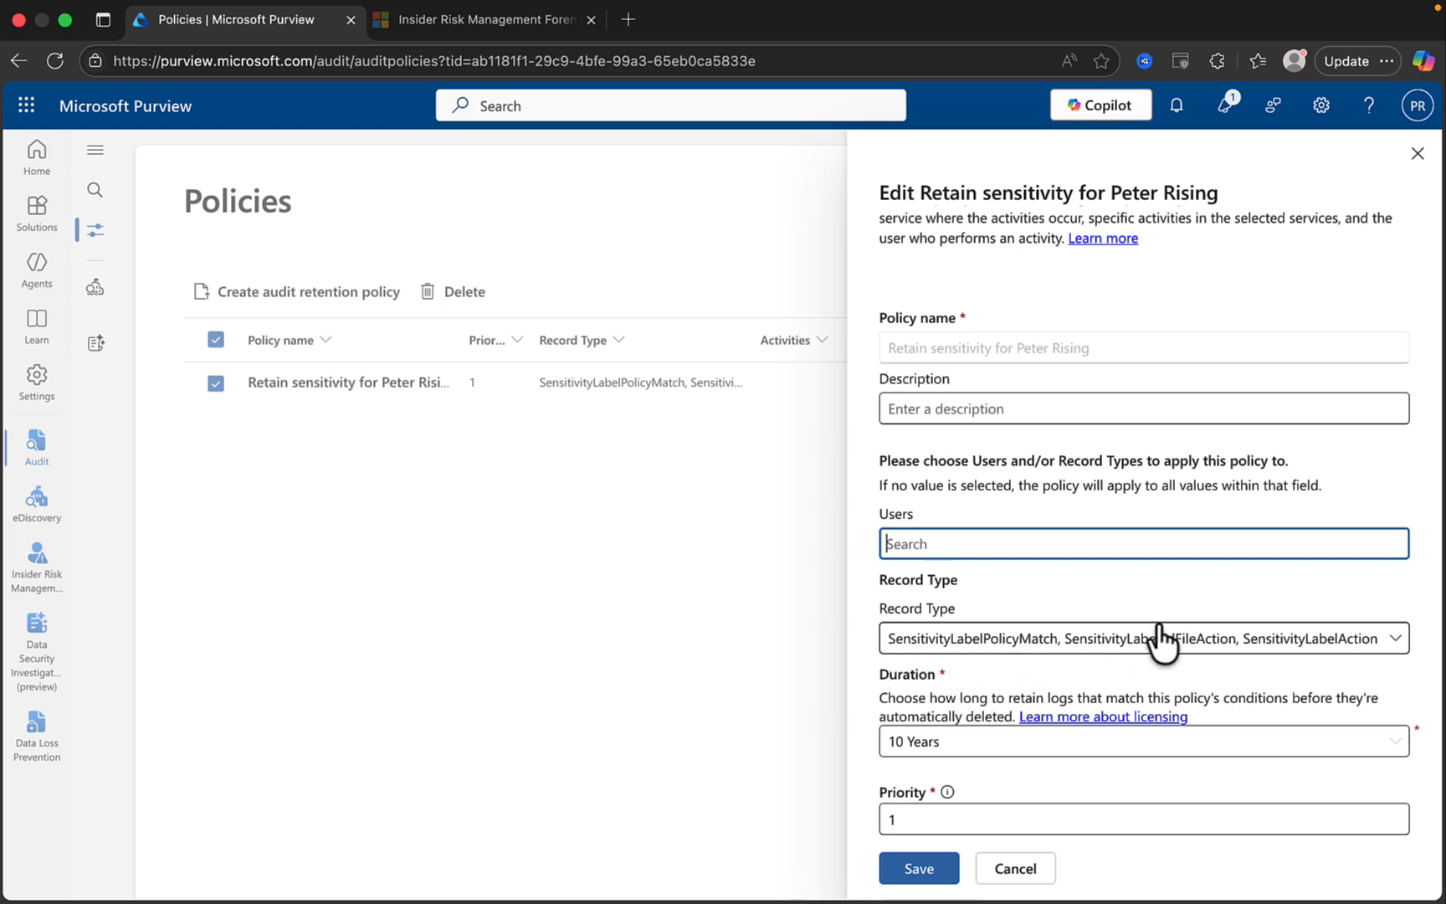
Review the policy's three sensitivity label record types in the Record Type list.
{"action": "left_click", "coordinate": [1311, 643]}
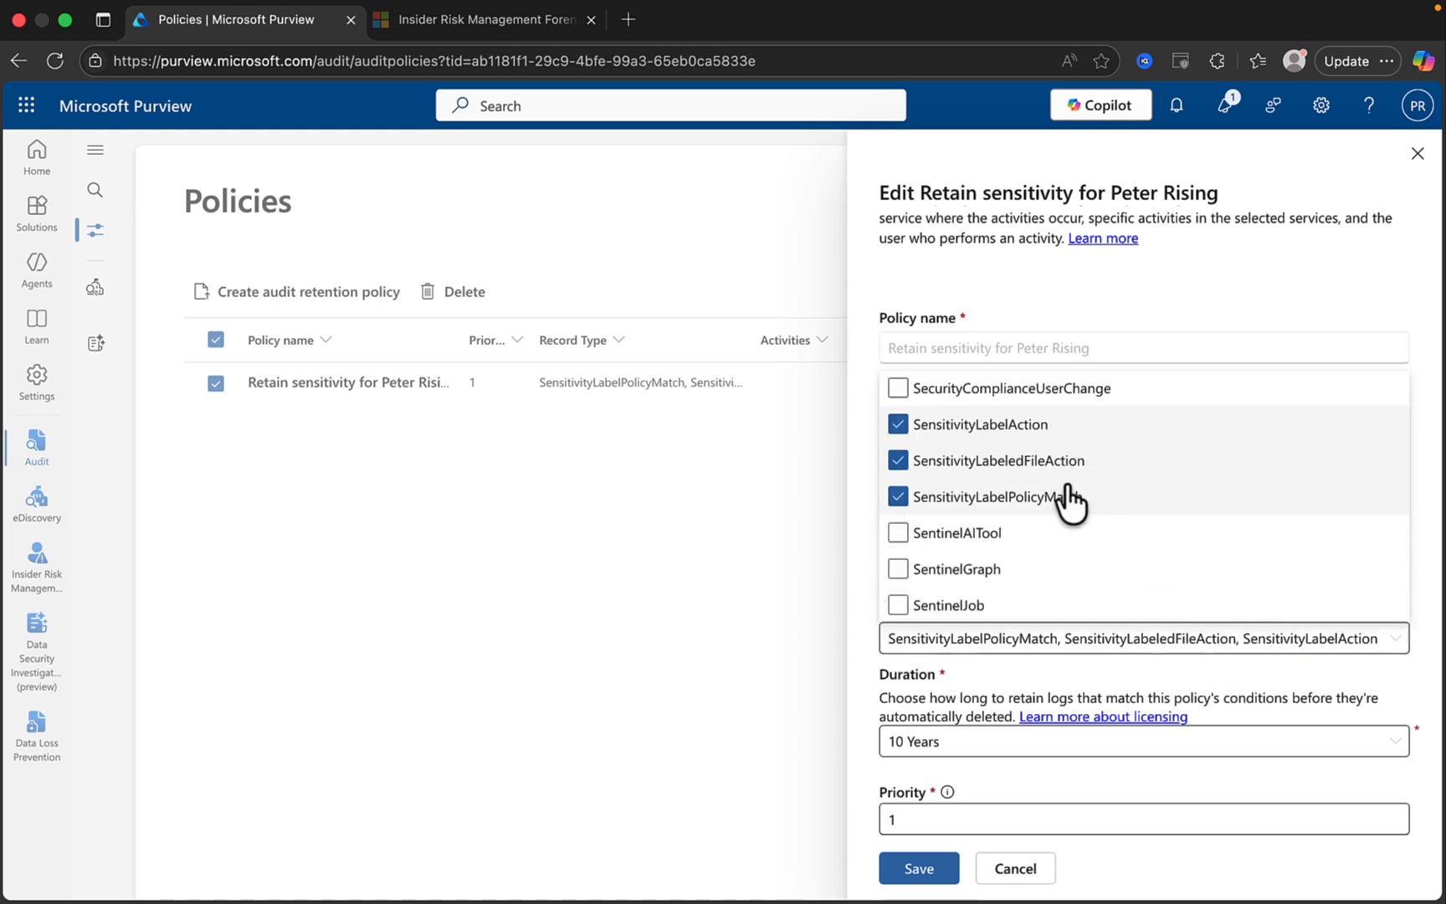
{"action": "scroll", "coordinate": [1189, 565], "scroll_direction": "down", "scroll_amount": 3}
{"action": "scroll", "coordinate": [1192, 565], "scroll_direction": "down", "scroll_amount": 15}
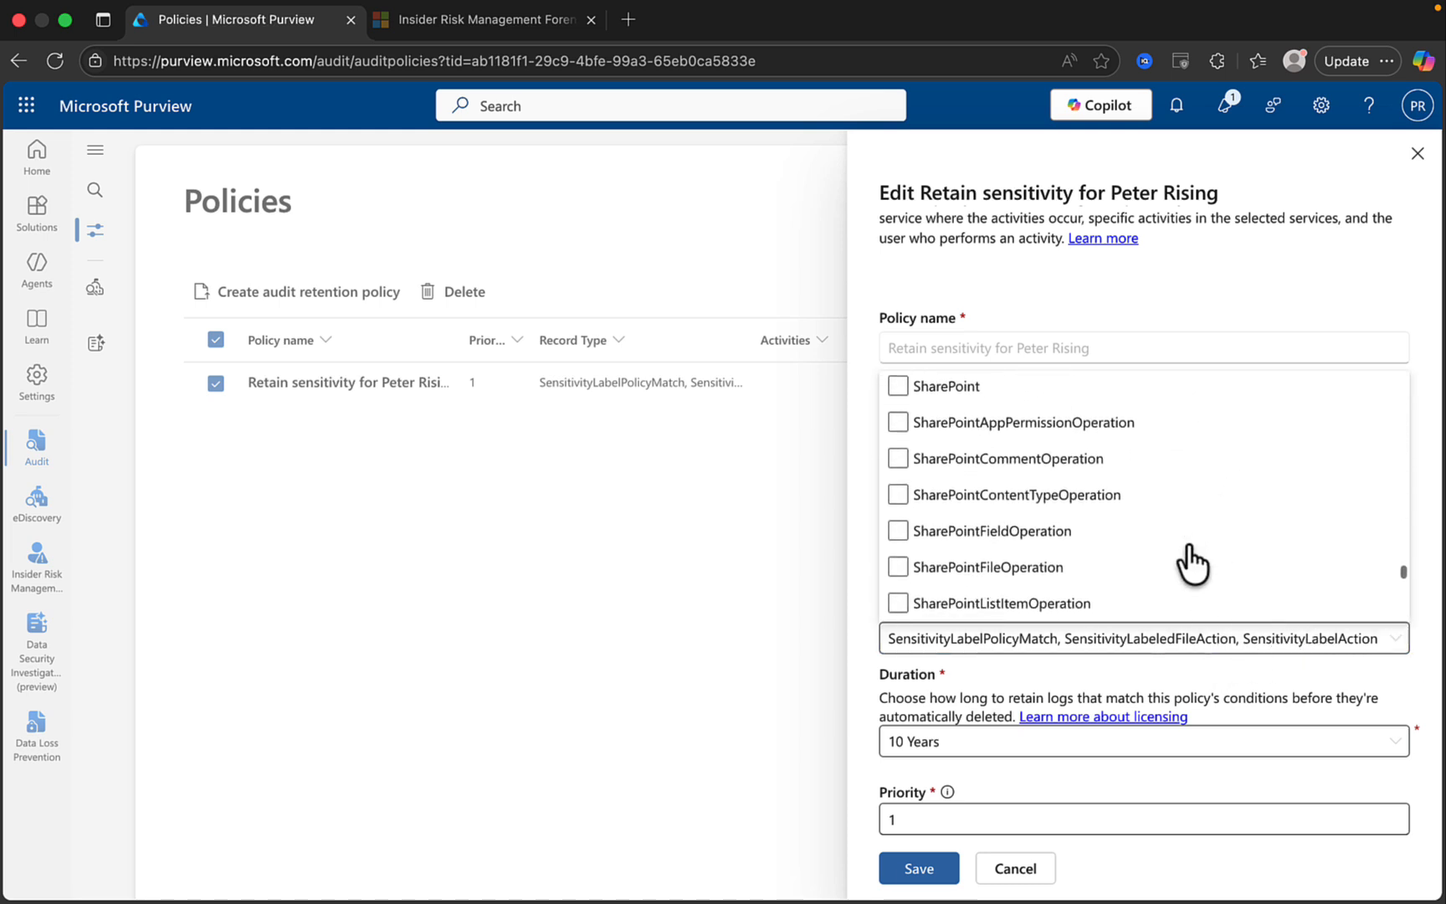
{"action": "scroll", "coordinate": [1193, 565], "scroll_direction": "down", "scroll_amount": 10}
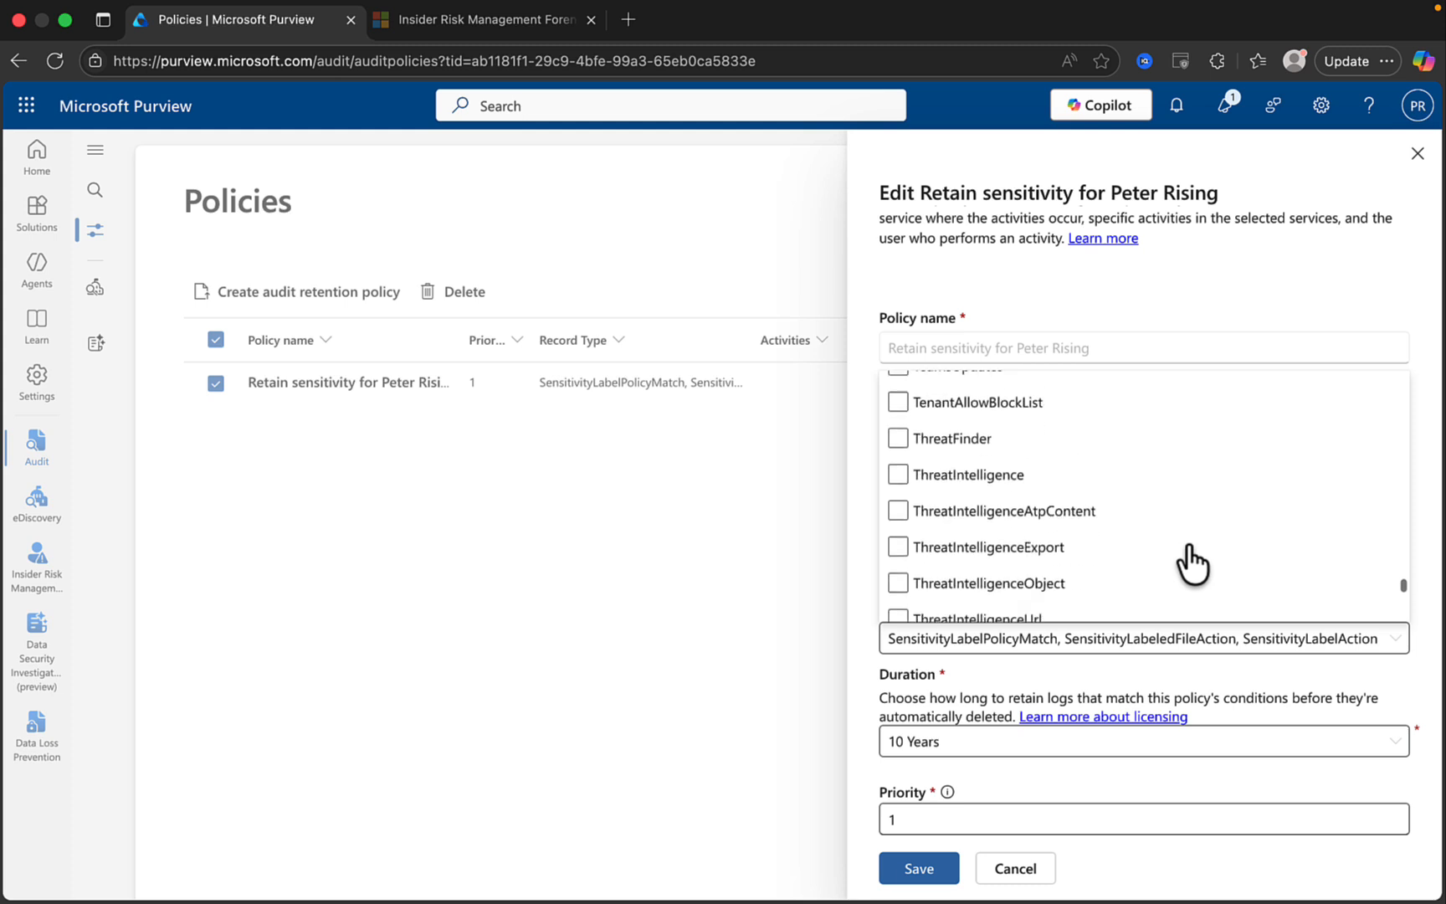
{"action": "scroll", "coordinate": [1193, 565], "scroll_direction": "down", "scroll_amount": 5}
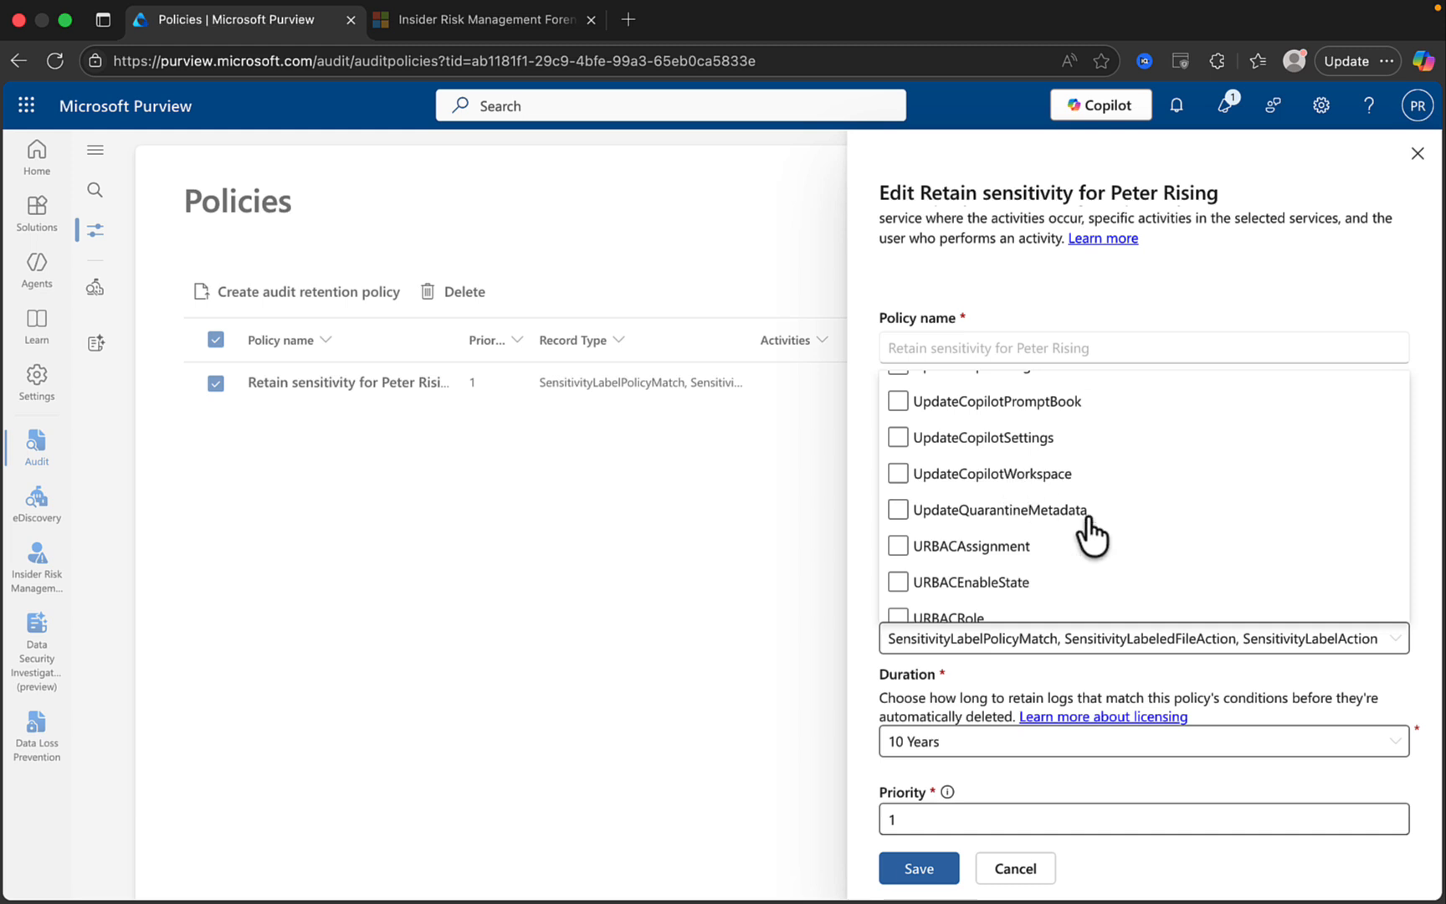
{"action": "scroll", "coordinate": [1084, 532], "scroll_direction": "down", "scroll_amount": 10}
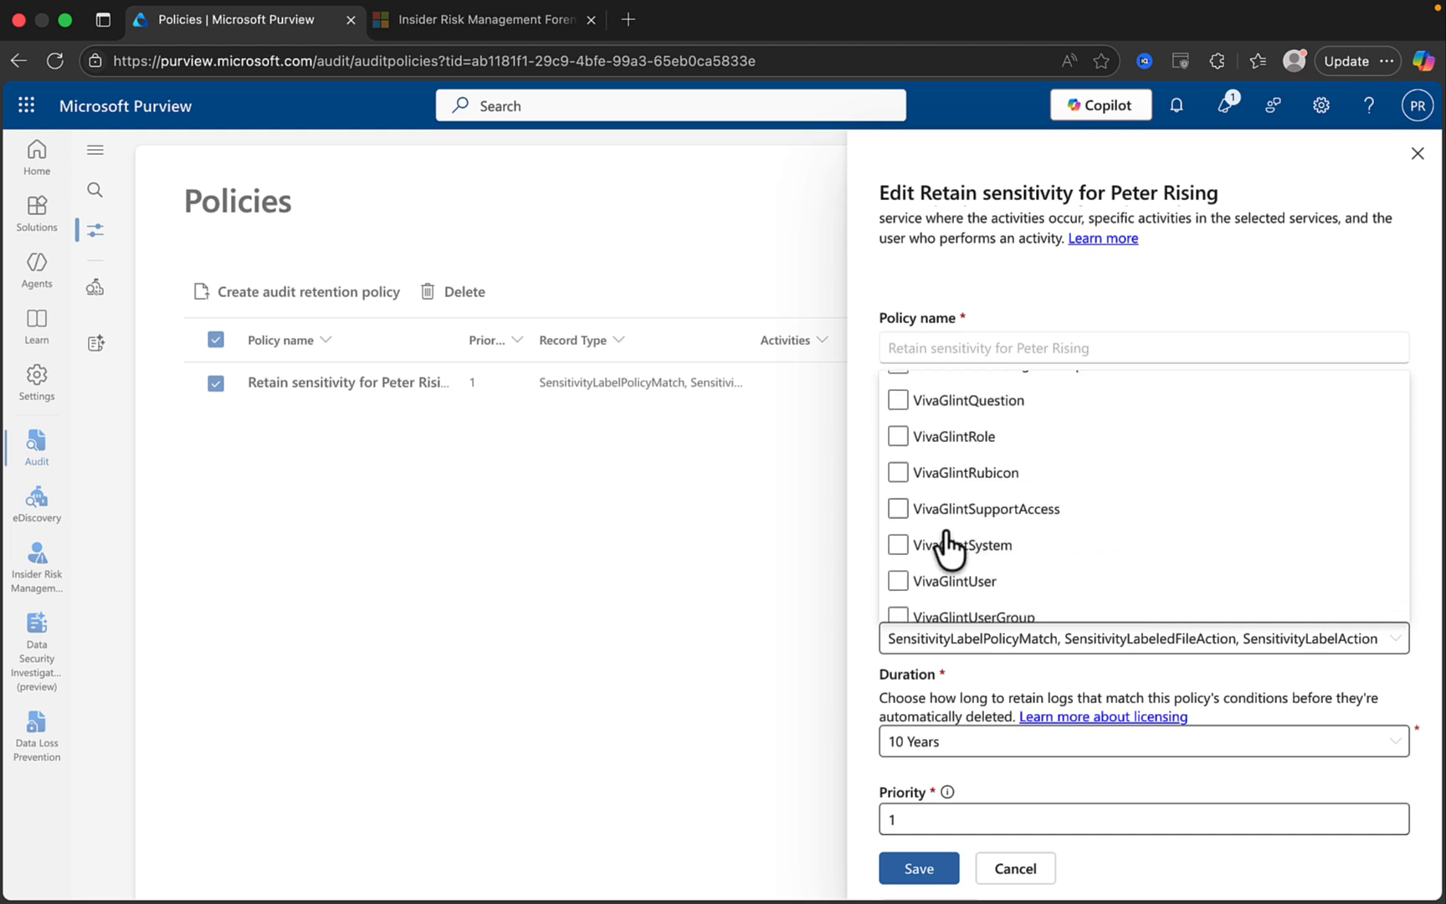
{"action": "left_click", "coordinate": [1302, 272]}
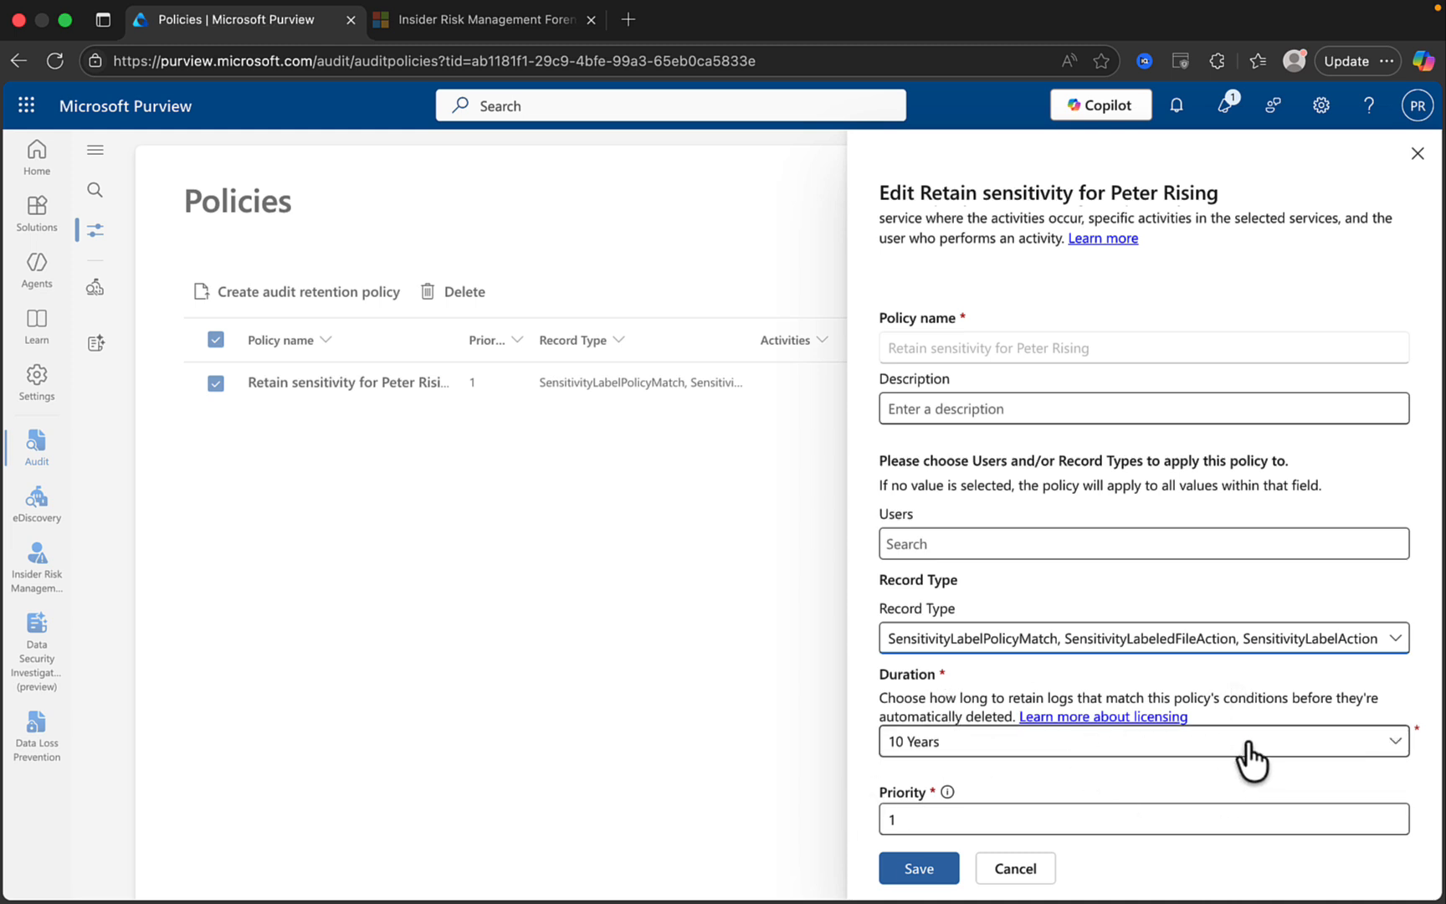
Keep the retention duration at 10 Years and check the priority of 1.
{"action": "left_click", "coordinate": [1351, 745]}
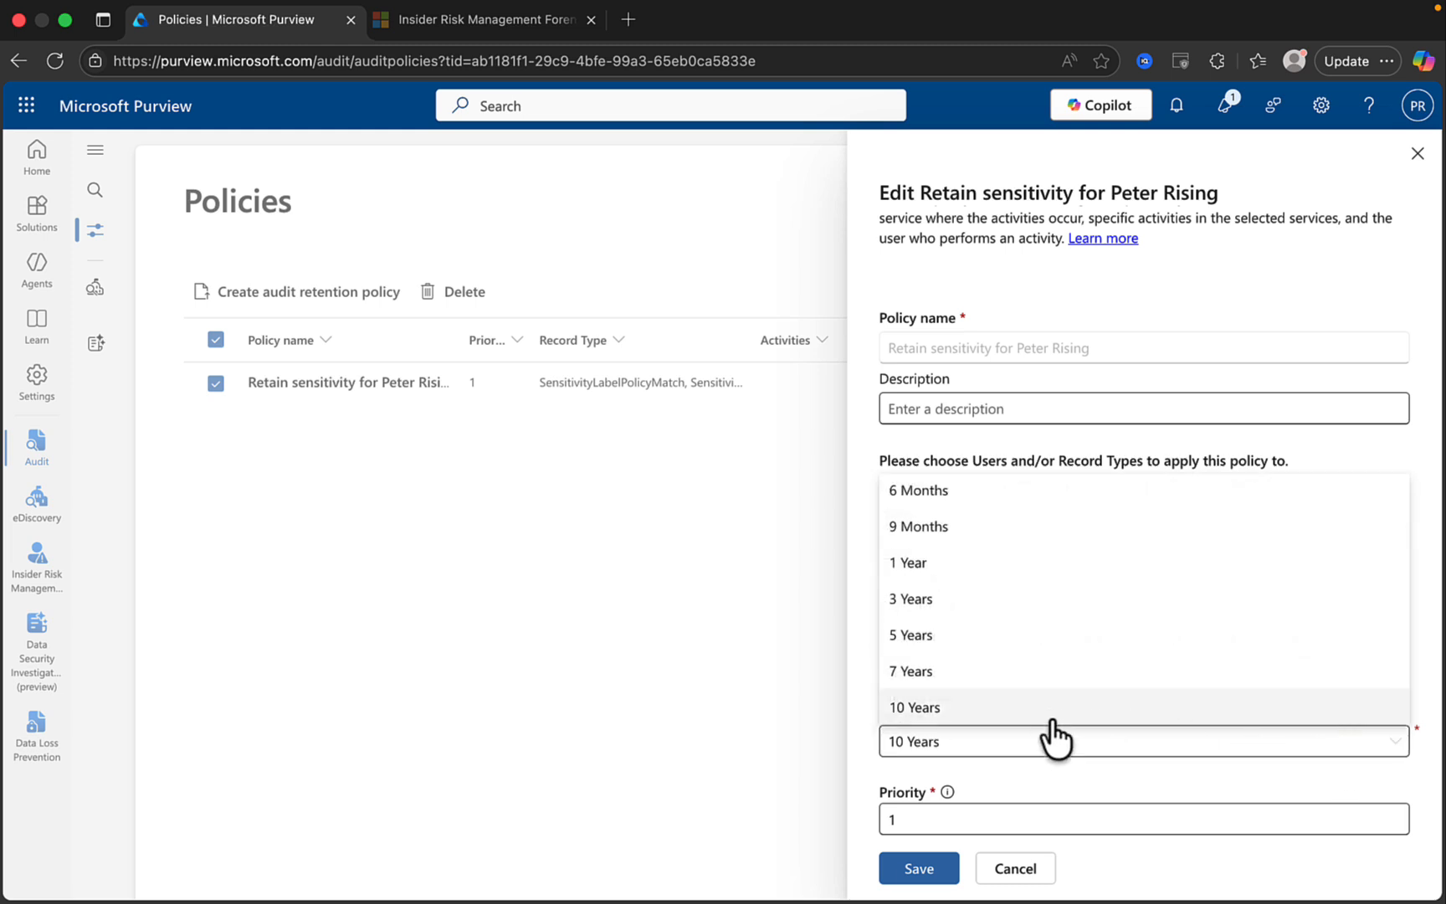
{"action": "left_click", "coordinate": [1067, 737]}
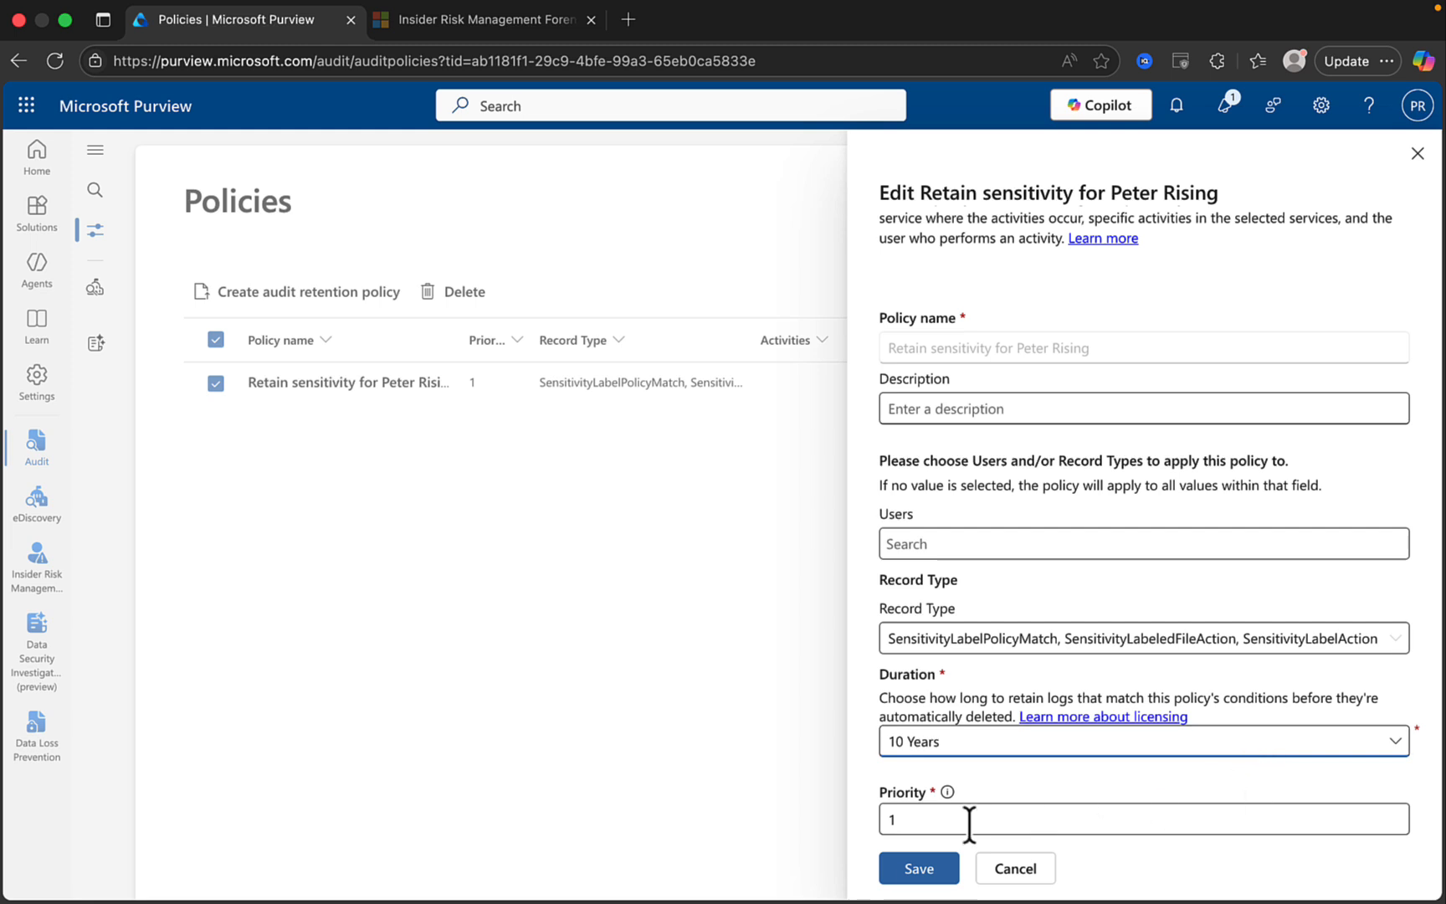
{"action": "mouse_move", "coordinate": [948, 792]}
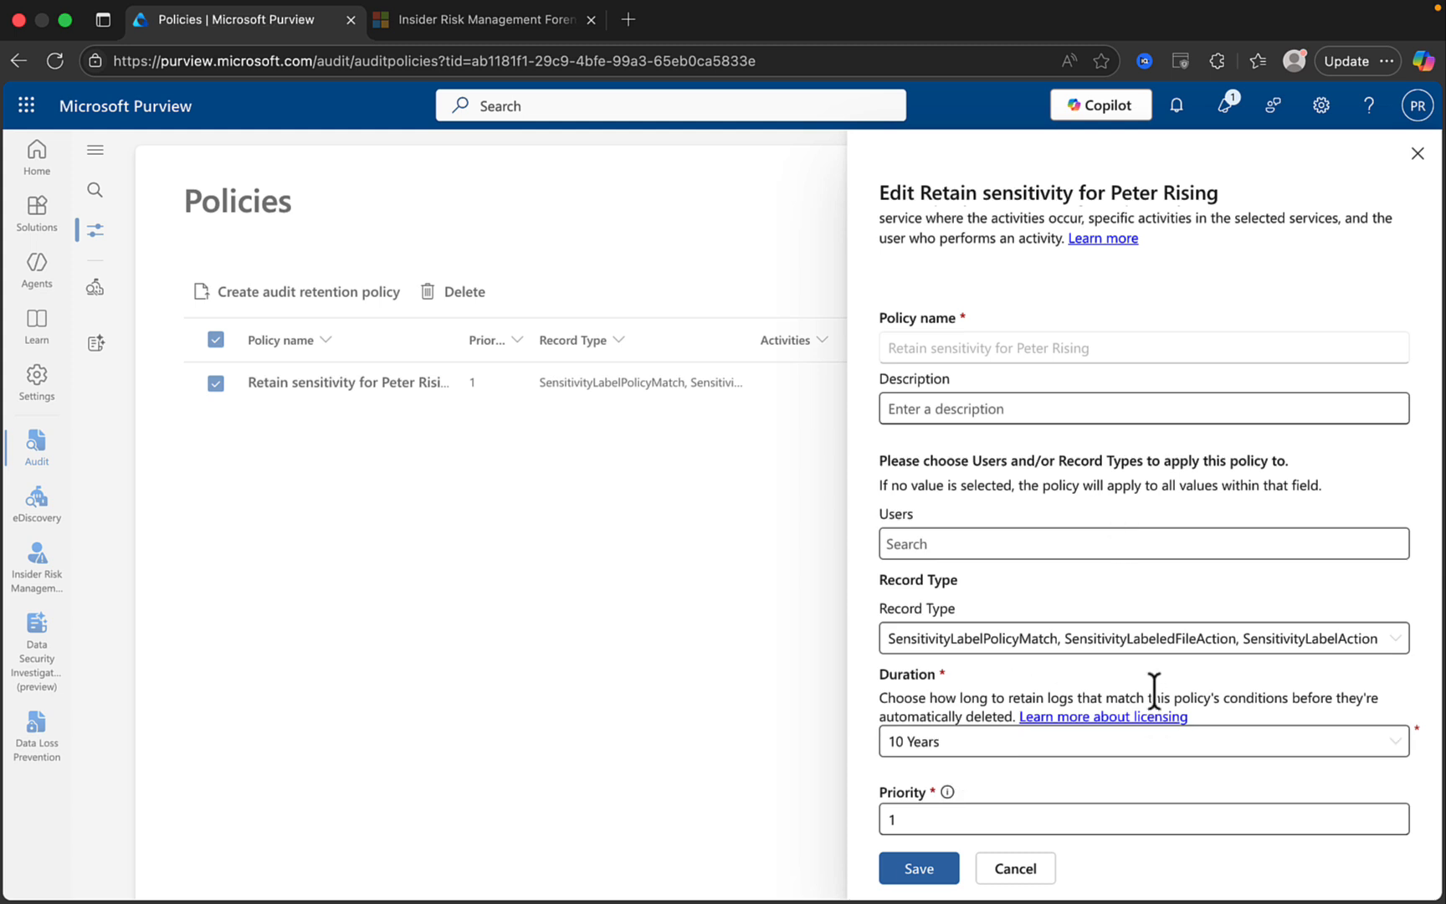
Close the policy editor unsaved, and cancel a newly started audit retention policy.
{"action": "left_click", "coordinate": [1415, 153]}
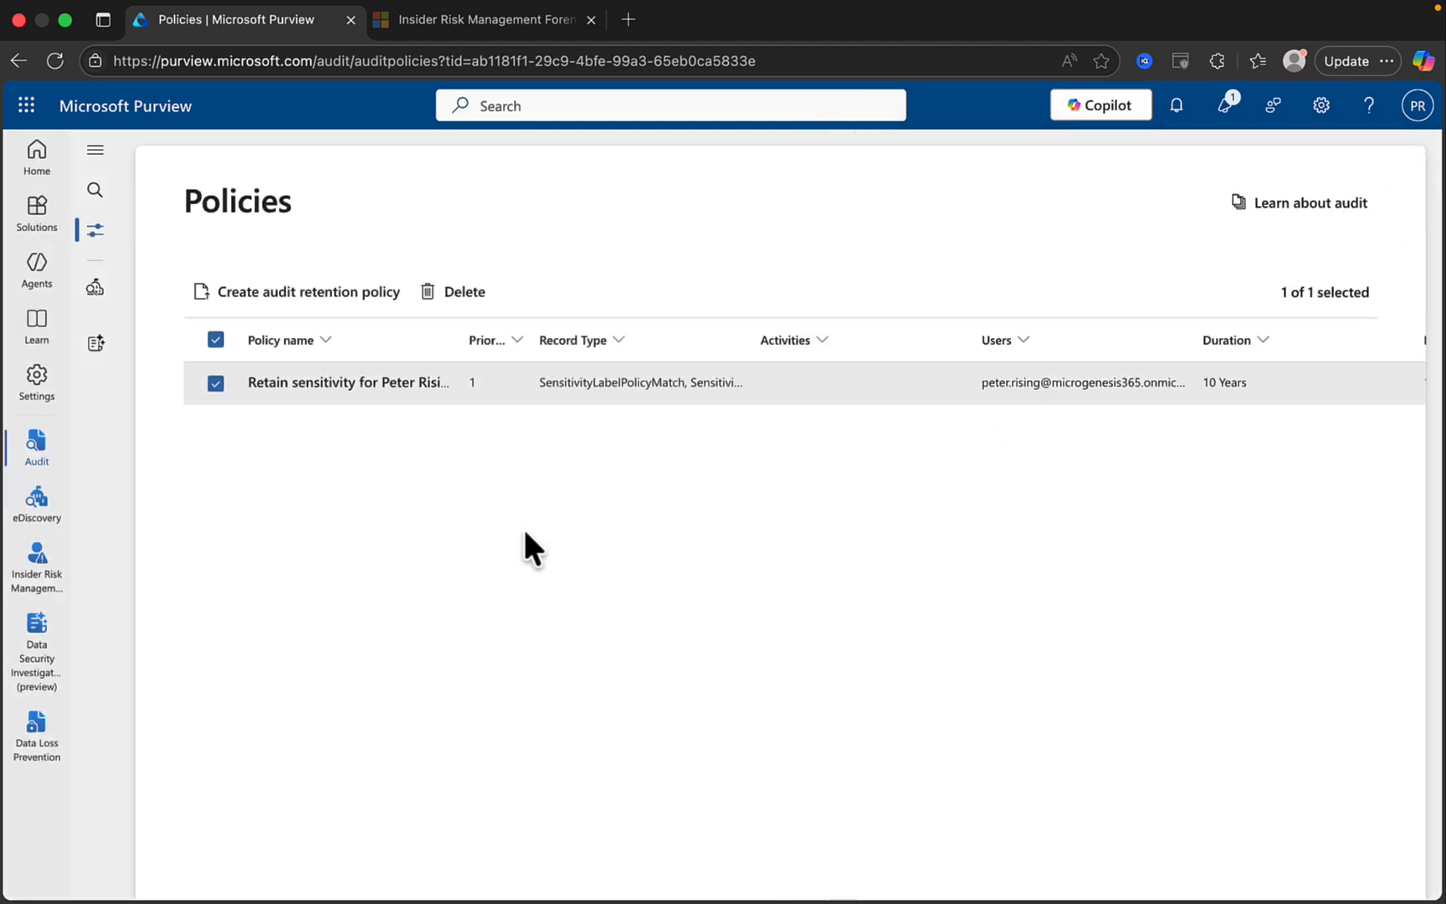
{"action": "left_click", "coordinate": [350, 293]}
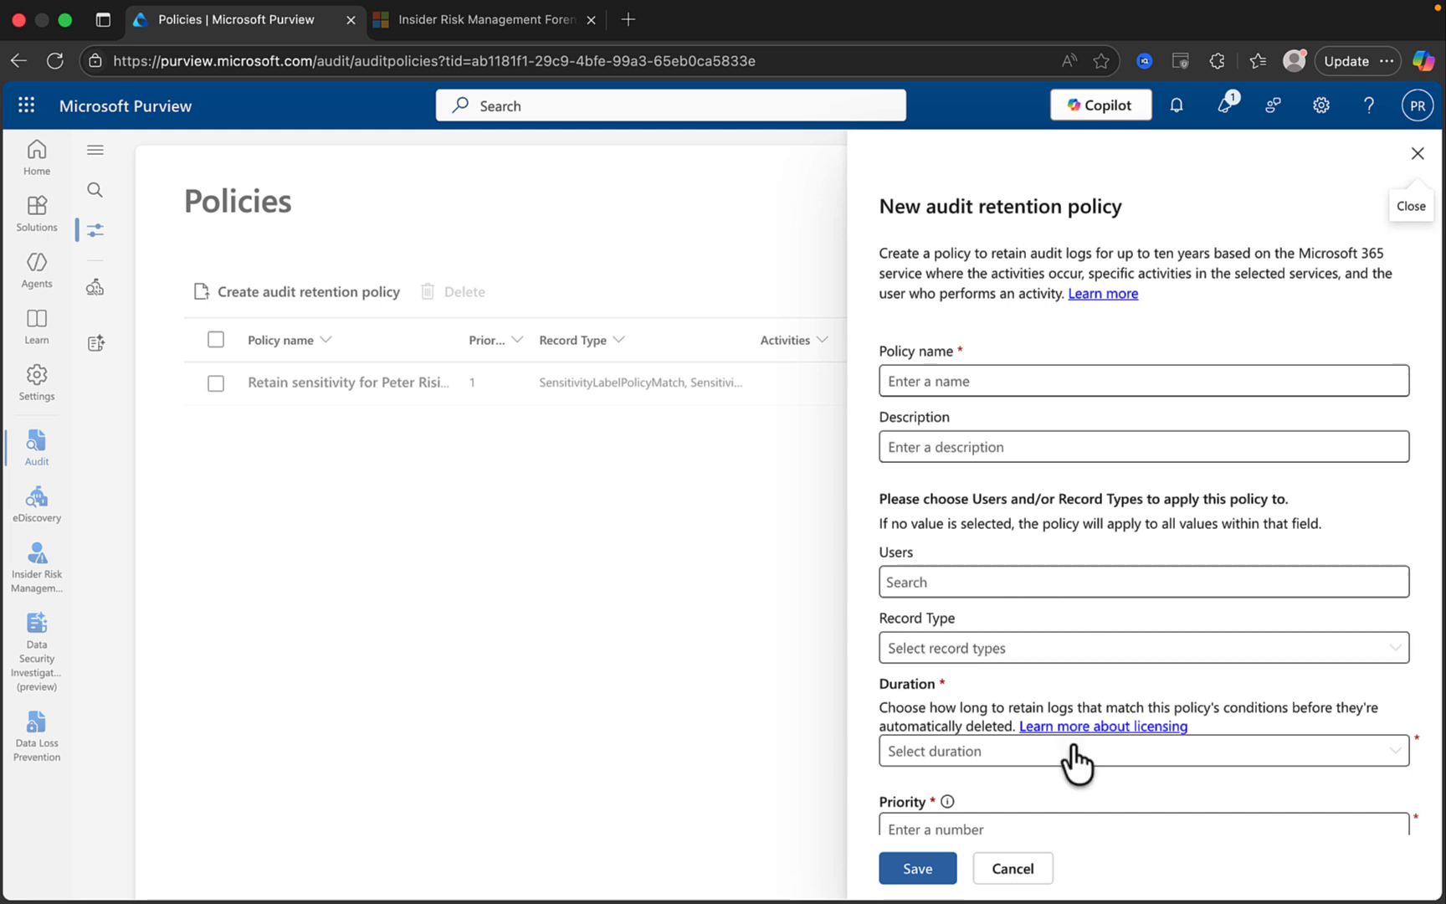
{"action": "left_click", "coordinate": [1011, 869]}
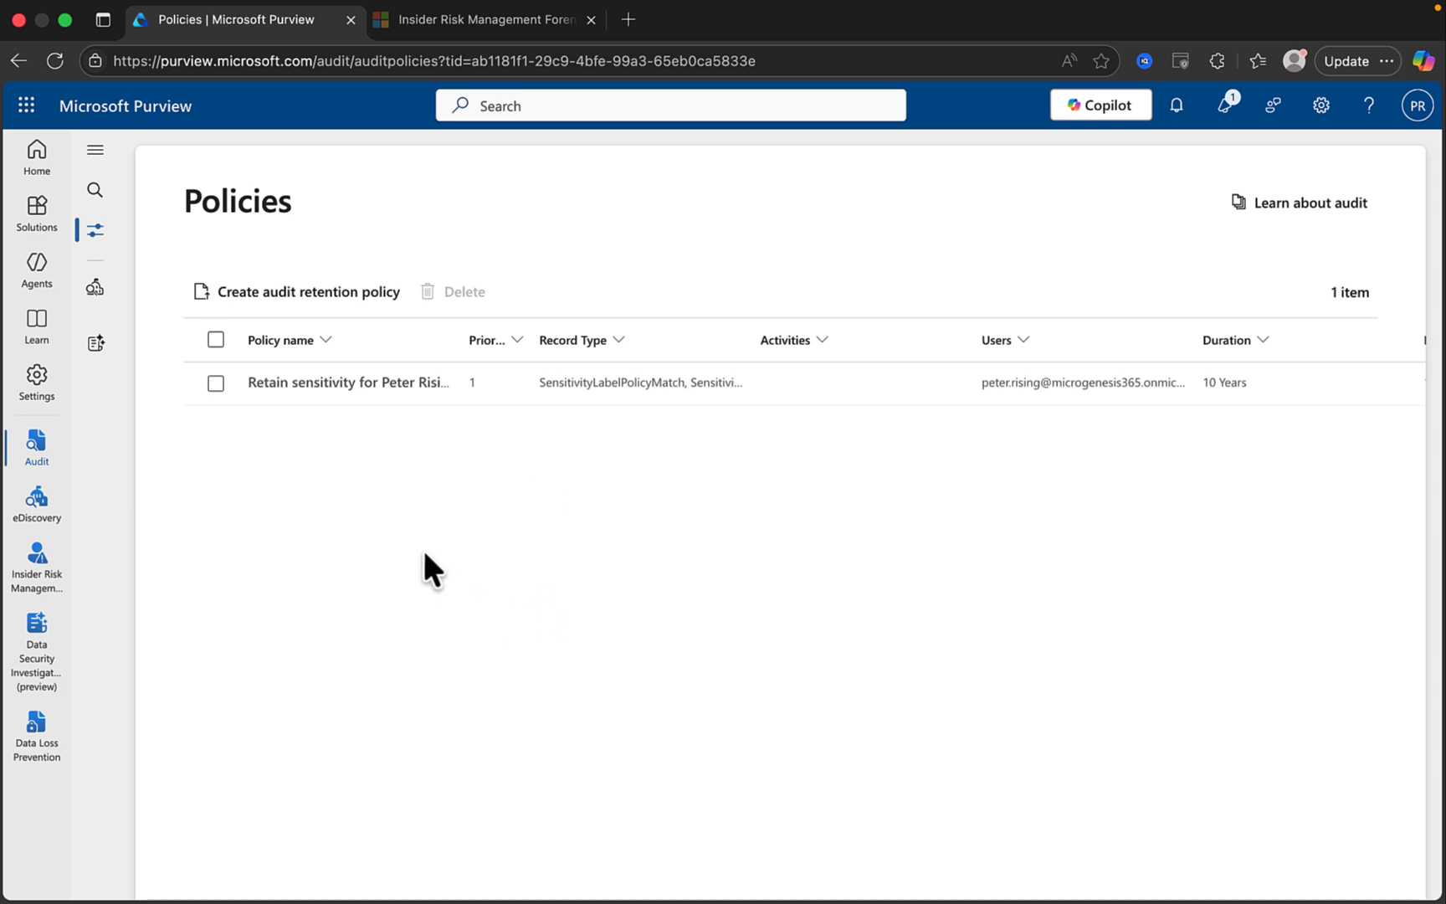
Go to Data Loss Prevention and open the Activity explorer under Explorers.
{"action": "left_click", "coordinate": [31, 219]}
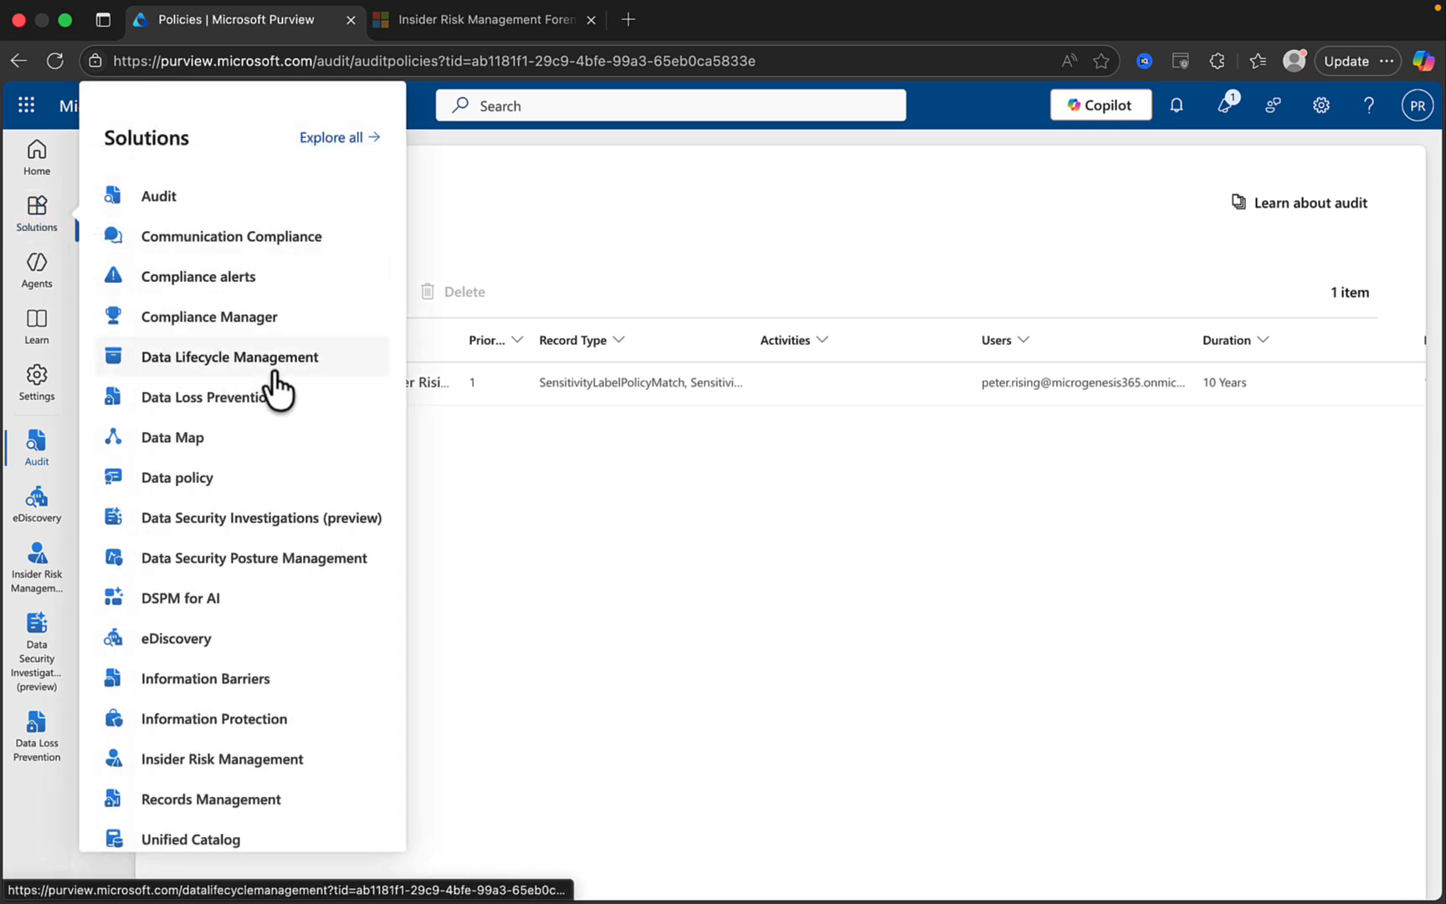
{"action": "left_click", "coordinate": [244, 397]}
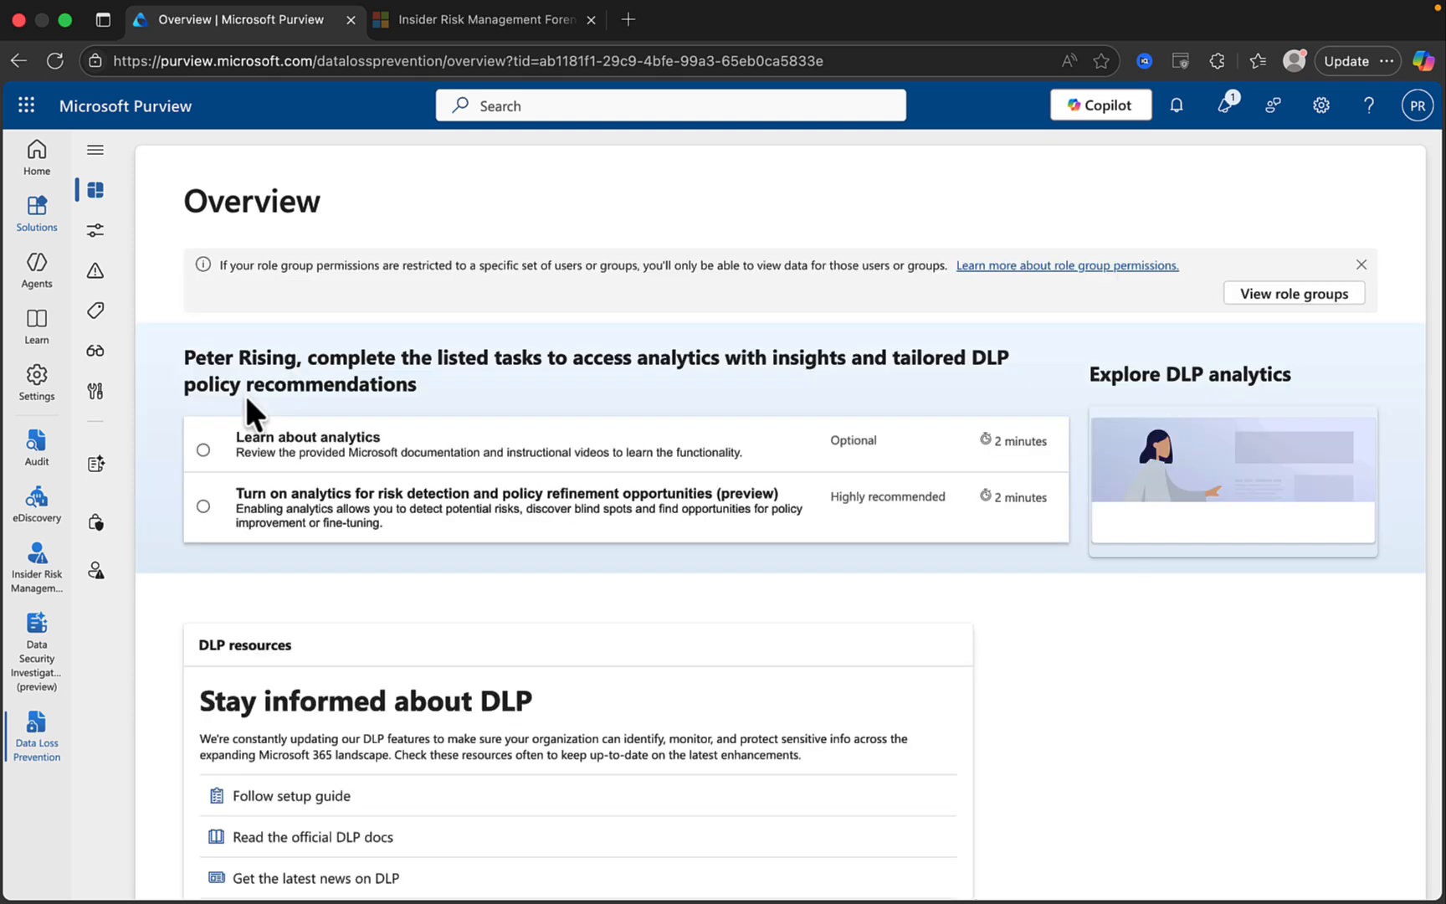
{"action": "left_click", "coordinate": [95, 150]}
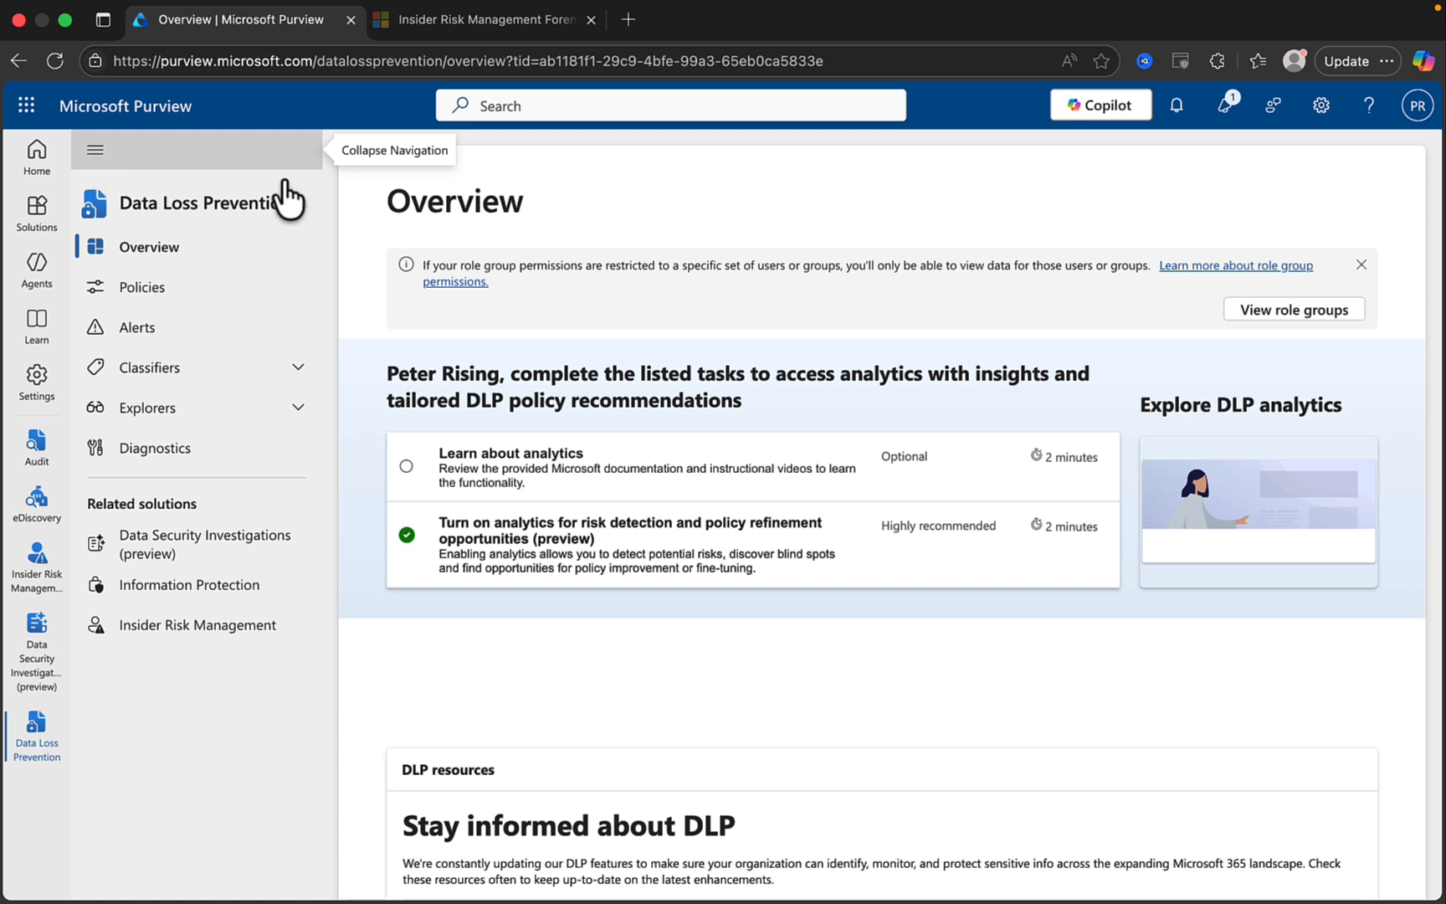
{"action": "left_click", "coordinate": [294, 415]}
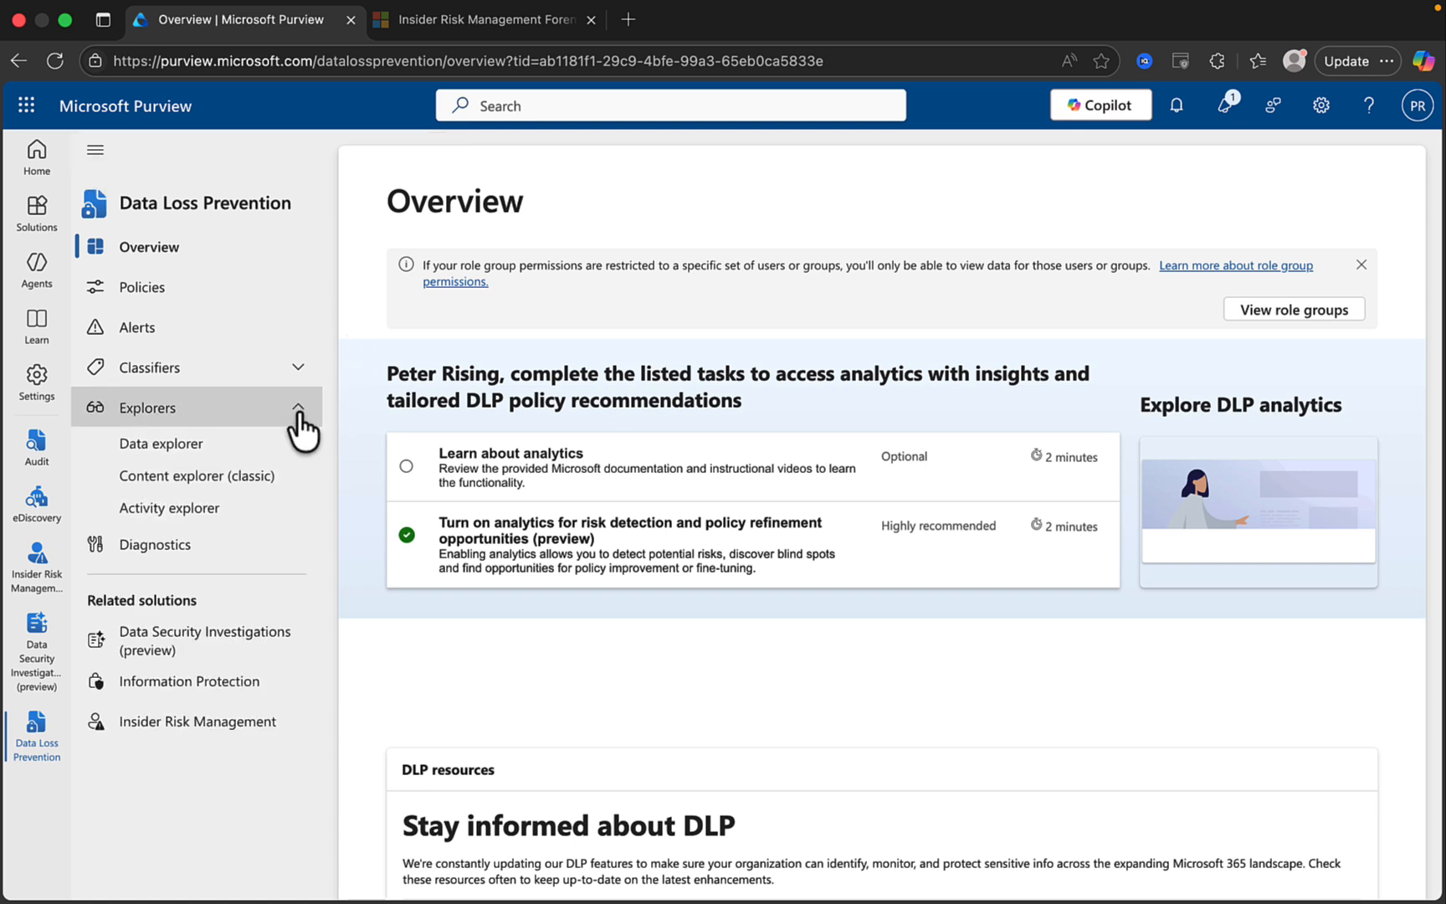
{"action": "left_click", "coordinate": [196, 511]}
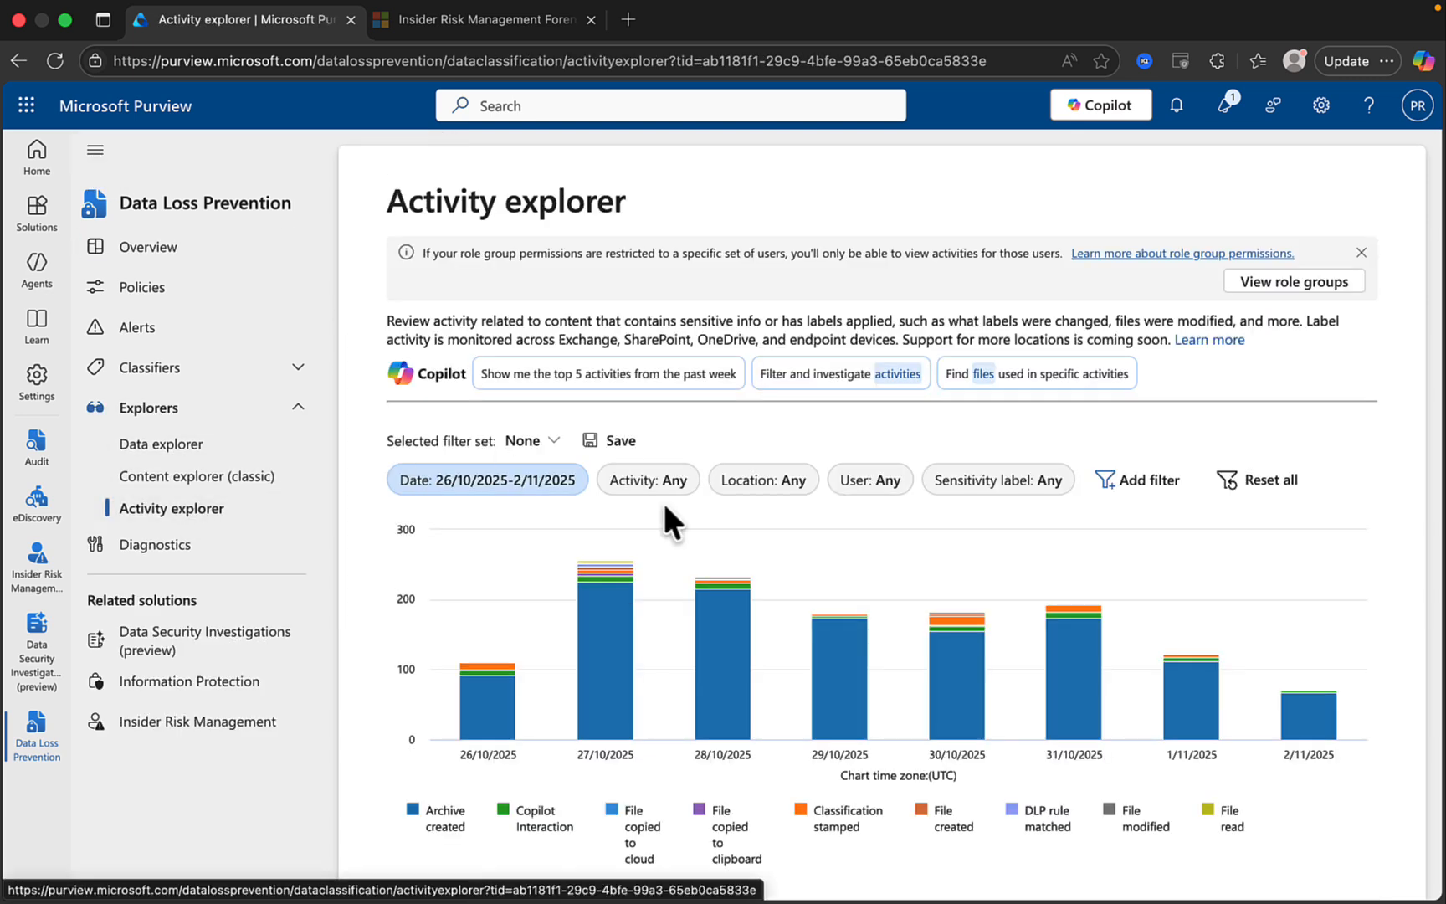
{"action": "mouse_move", "coordinate": [954, 580]}
{"action": "scroll", "coordinate": [952, 586], "scroll_direction": "down", "scroll_amount": 5}
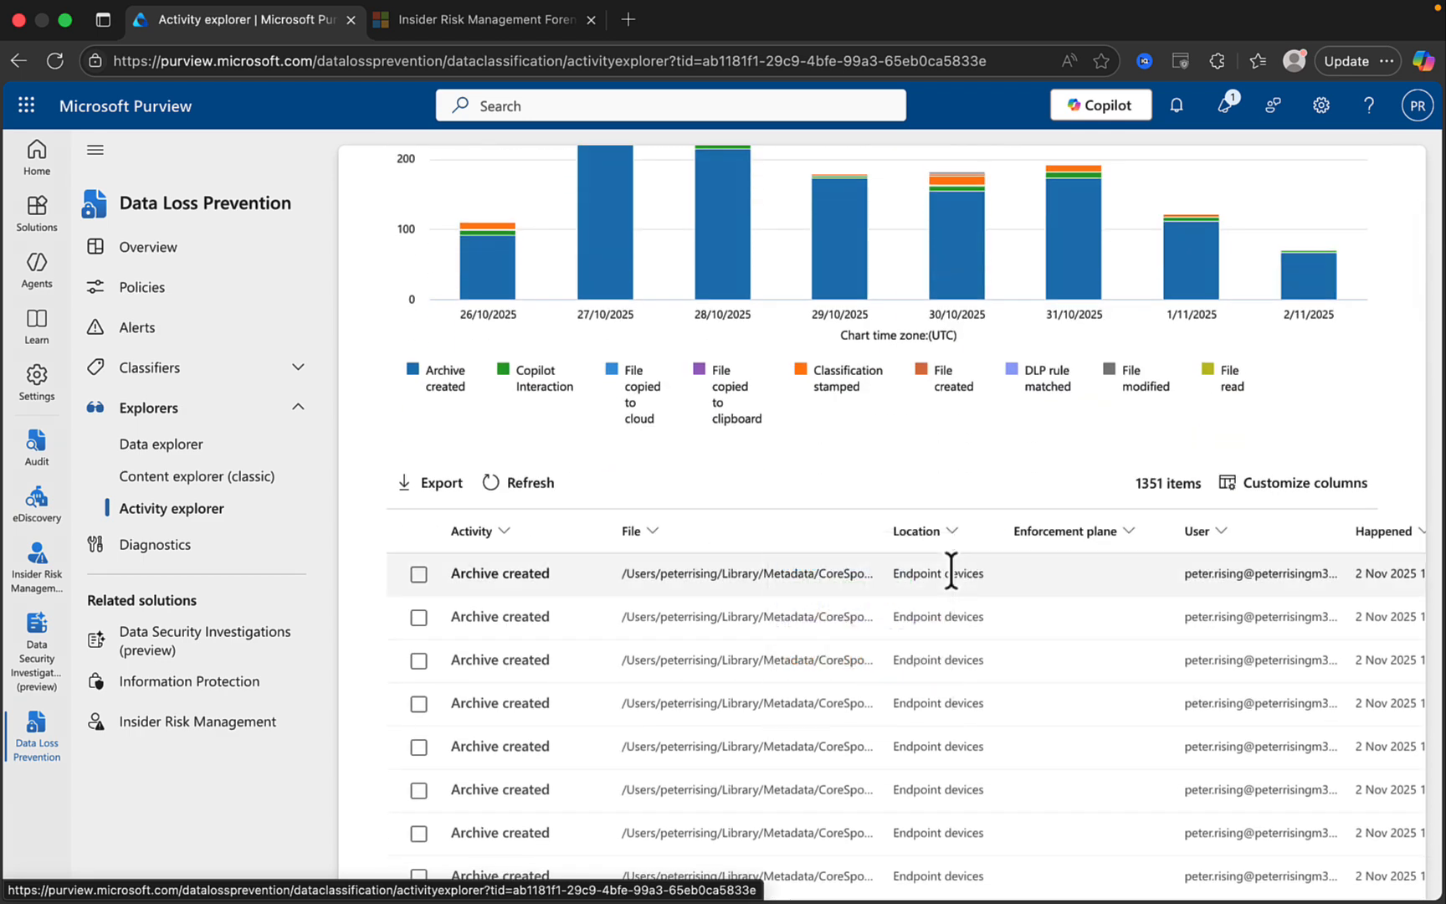
{"action": "scroll", "coordinate": [816, 670], "scroll_direction": "down", "scroll_amount": 2}
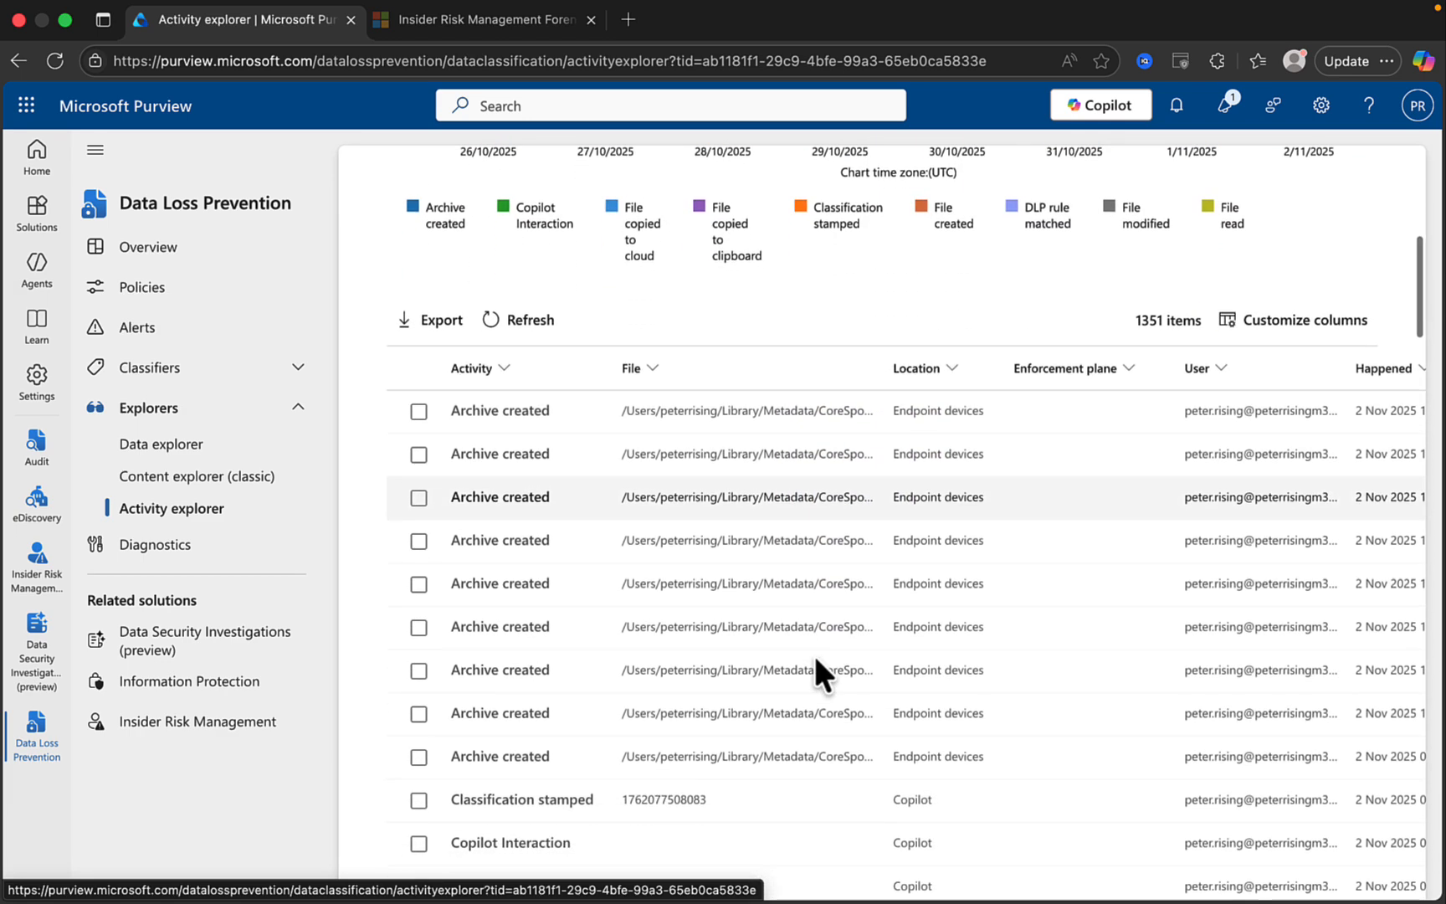
{"action": "scroll", "coordinate": [816, 670], "scroll_direction": "down", "scroll_amount": 1}
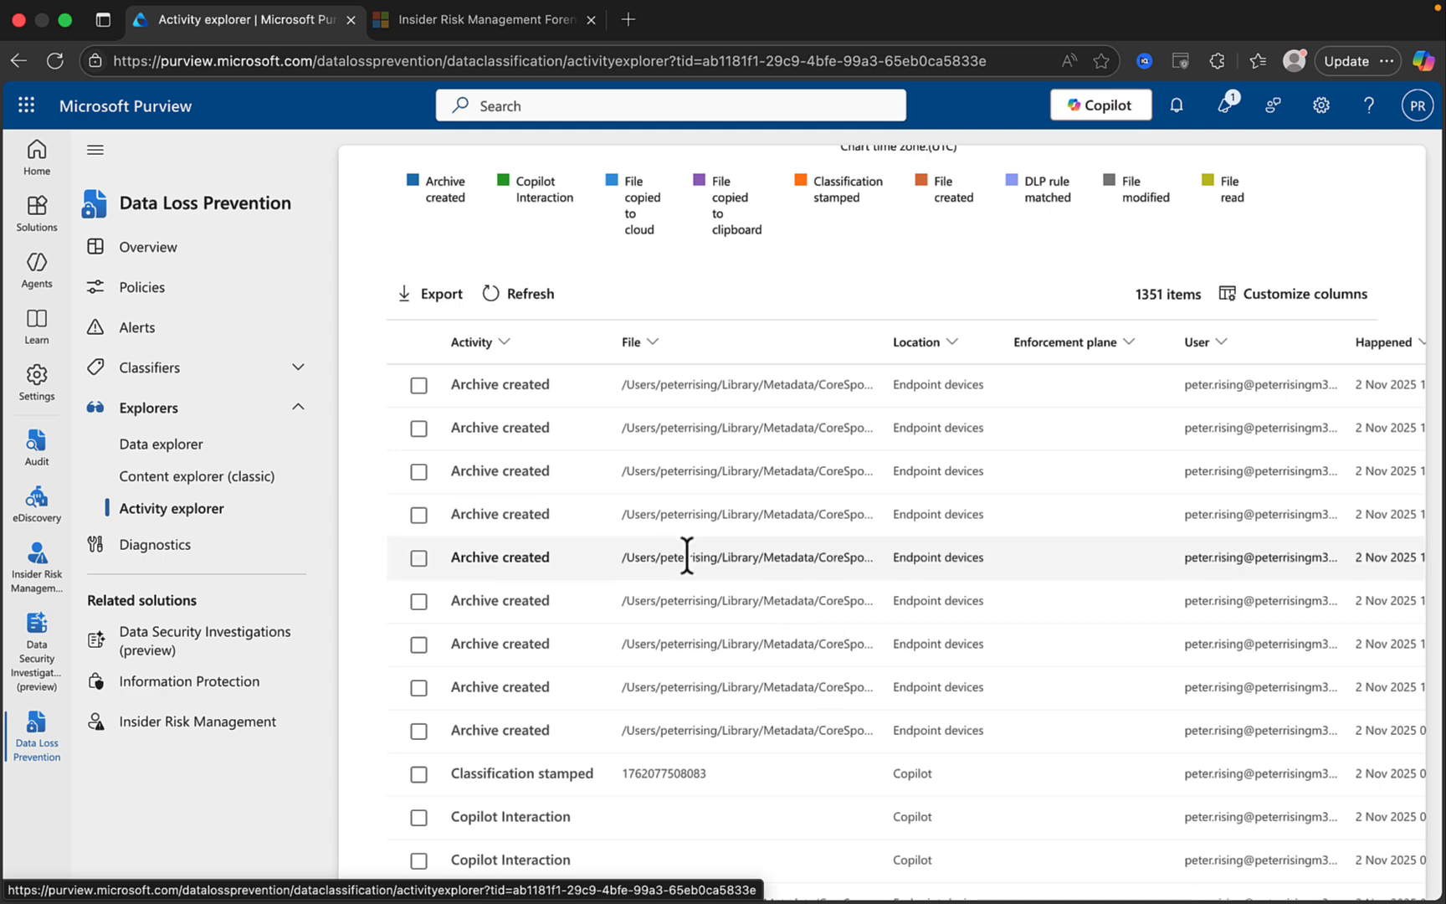
{"action": "left_click", "coordinate": [515, 475]}
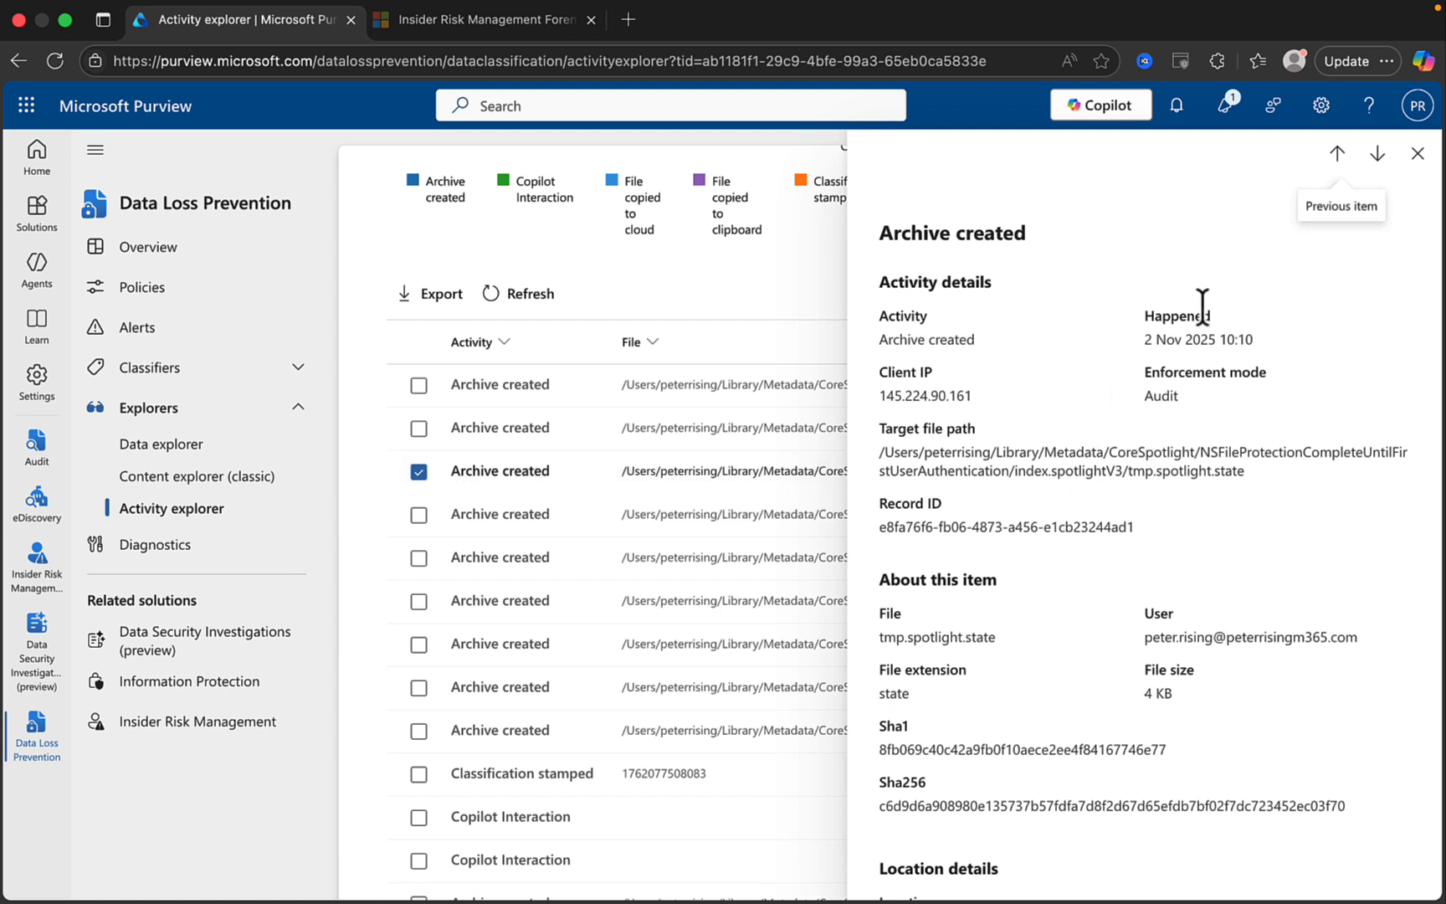
{"action": "left_click", "coordinate": [1417, 153]}
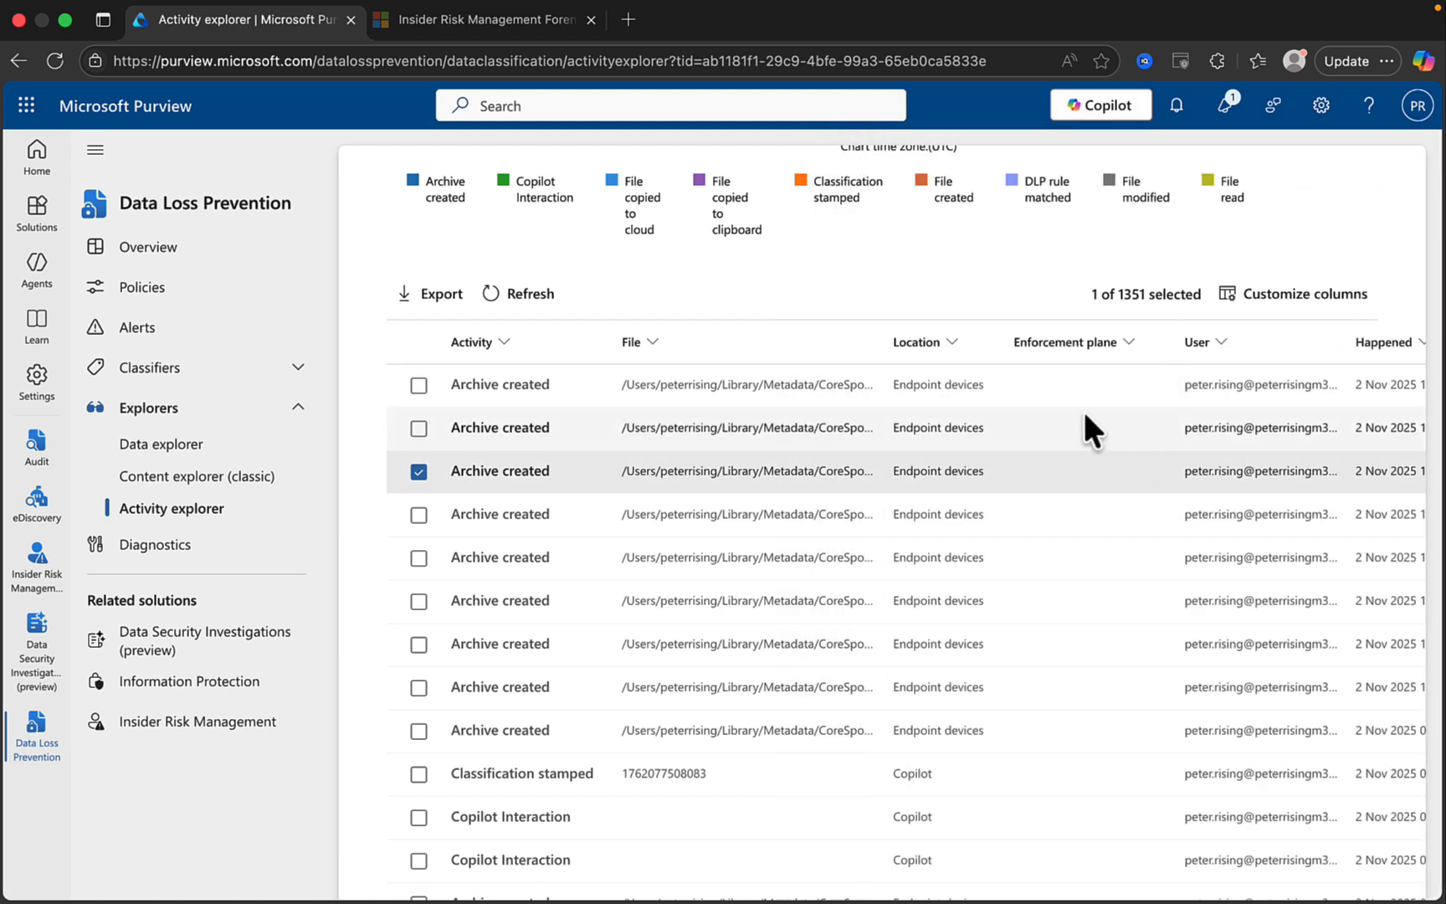
{"action": "scroll", "coordinate": [1037, 607], "scroll_direction": "right", "scroll_amount": 2}
{"action": "scroll", "coordinate": [1037, 607], "scroll_direction": "right", "scroll_amount": 4}
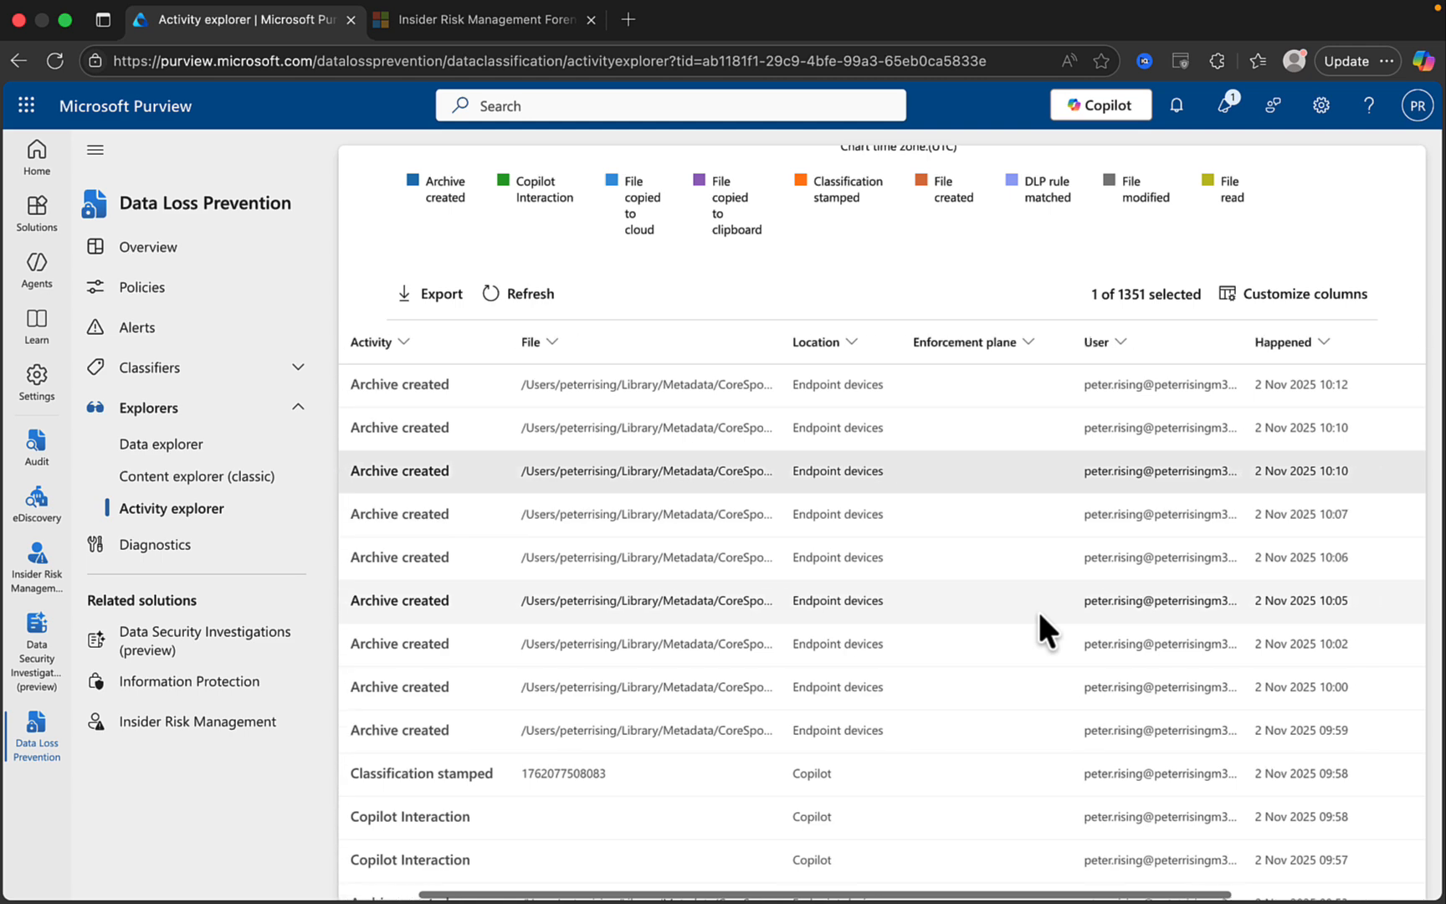
{"action": "scroll", "coordinate": [1037, 610], "scroll_direction": "left", "scroll_amount": 6}
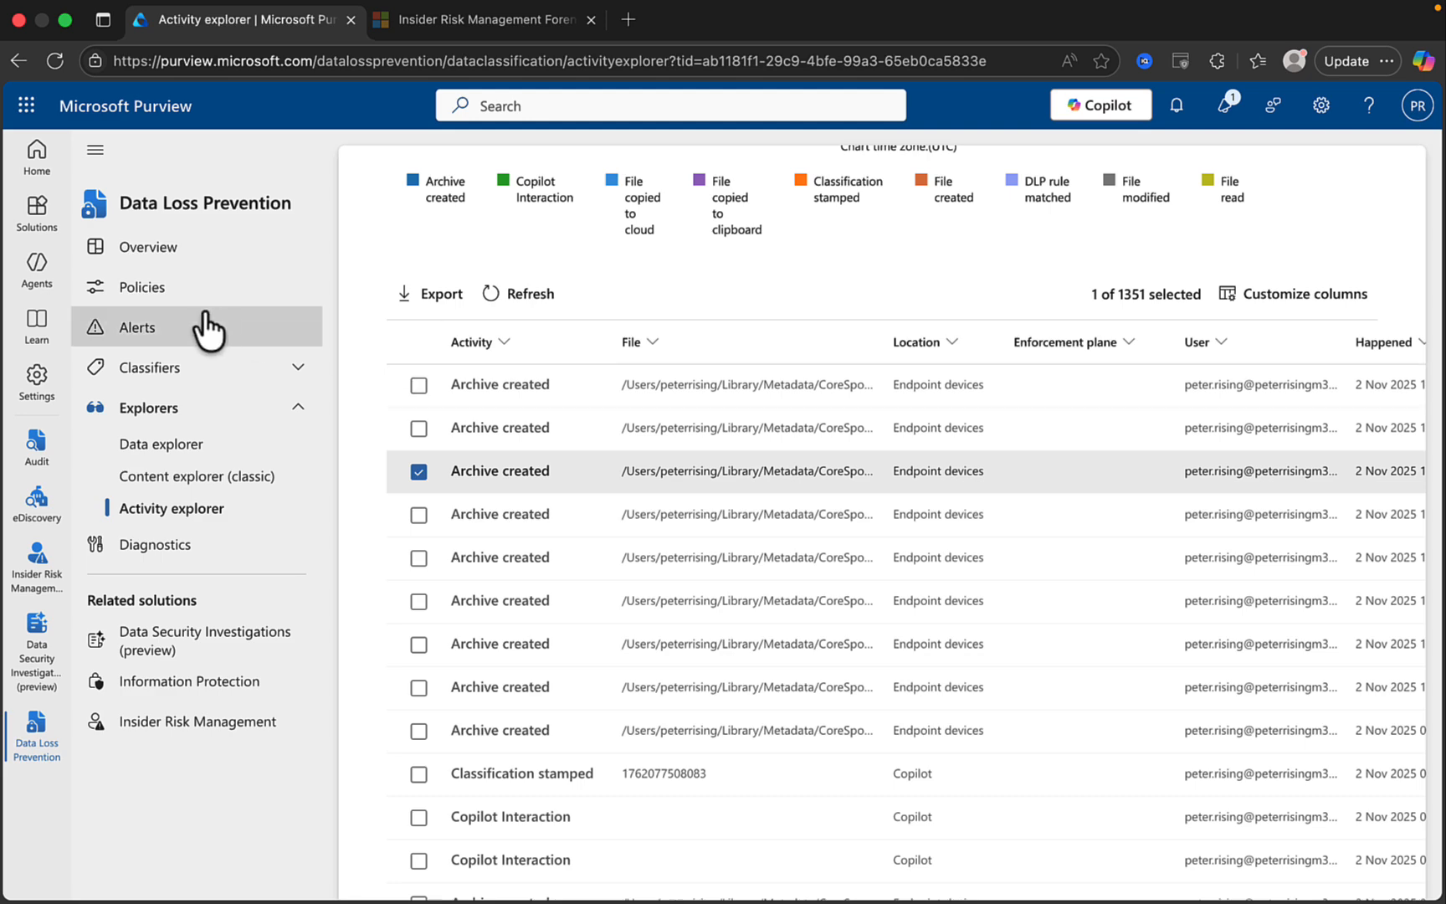
Open the DLP Alerts list and view the Retention Policies.docx alert's details.
{"action": "left_click", "coordinate": [174, 339]}
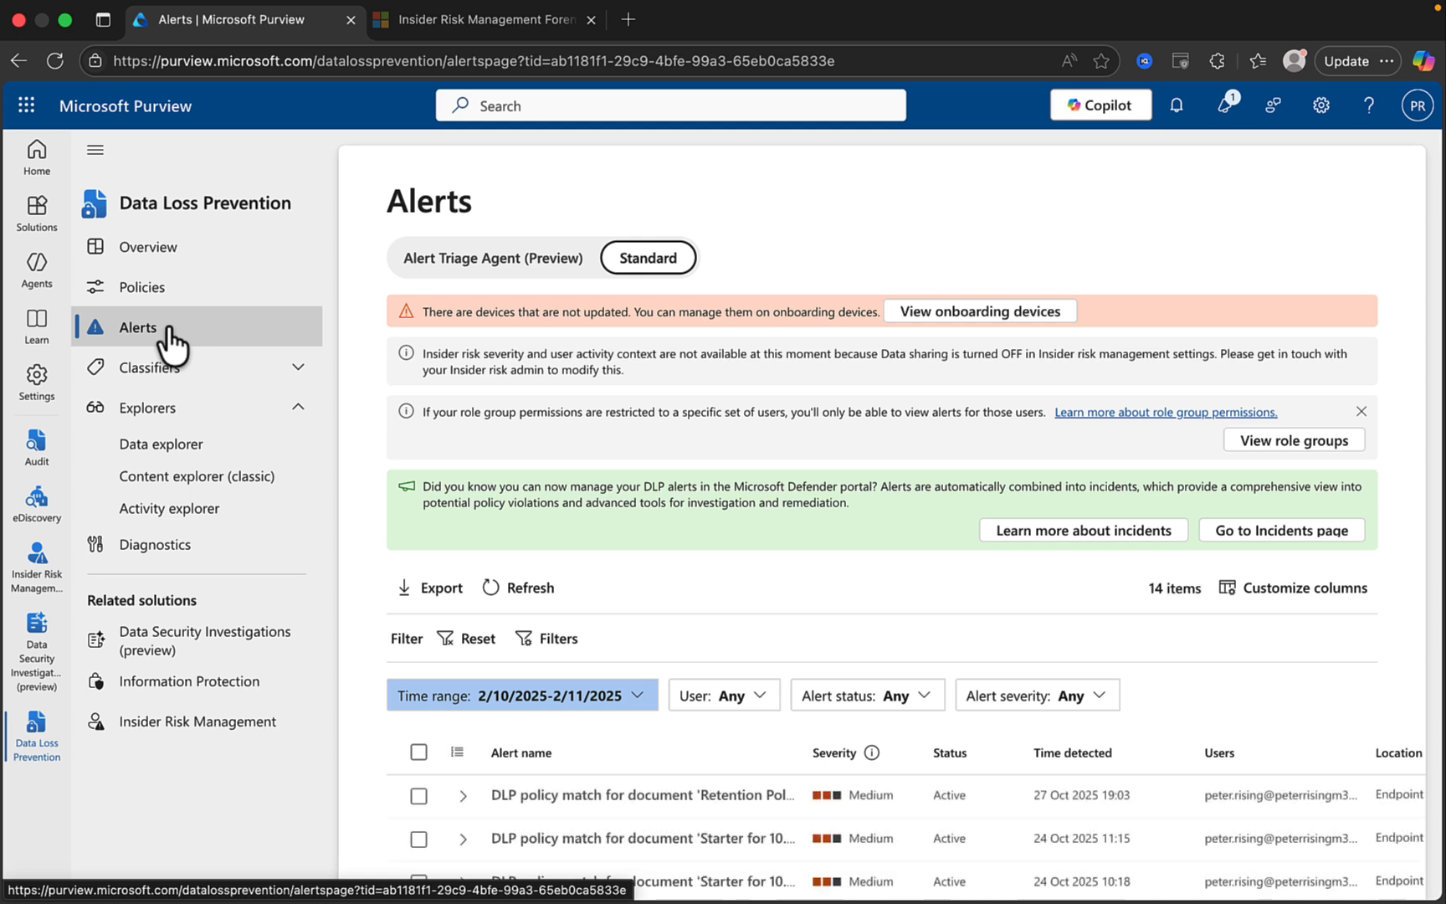
{"action": "scroll", "coordinate": [721, 662], "scroll_direction": "down", "scroll_amount": 5}
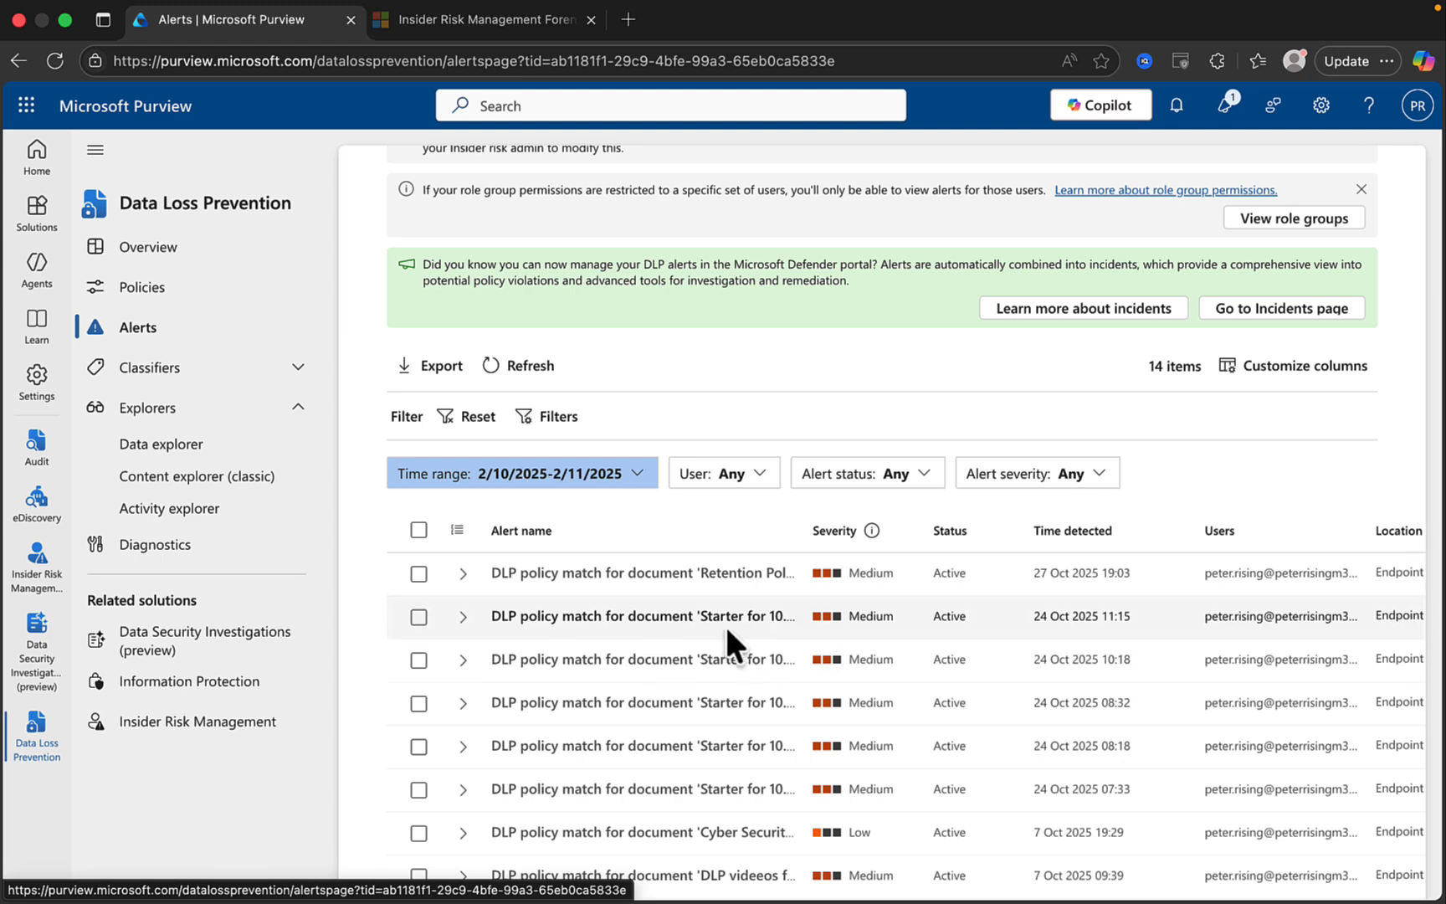
{"action": "left_click", "coordinate": [568, 571]}
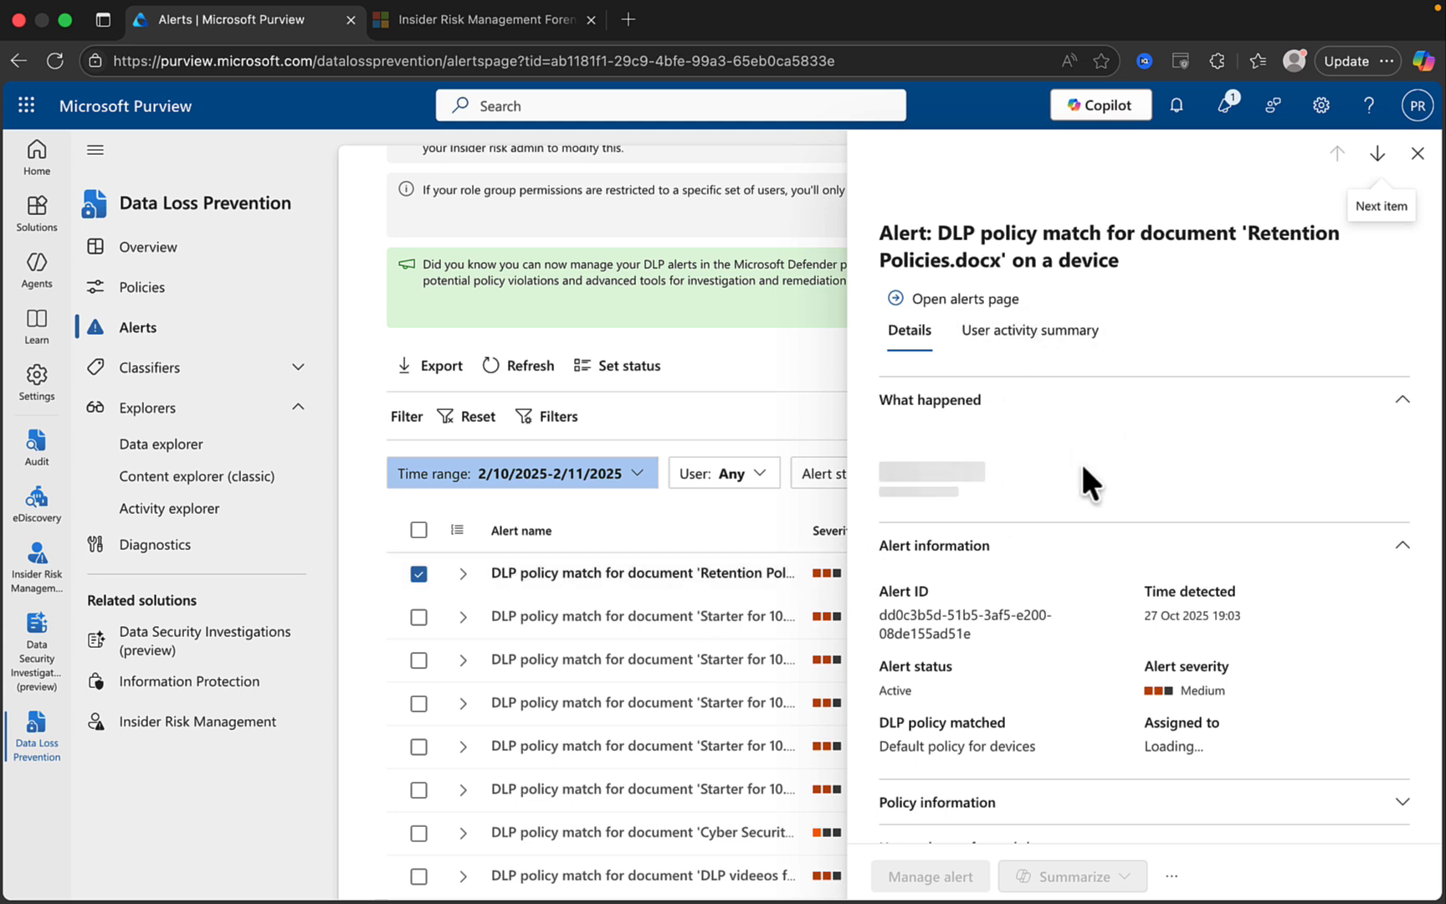
{"action": "scroll", "coordinate": [1083, 466], "scroll_direction": "down", "scroll_amount": 1}
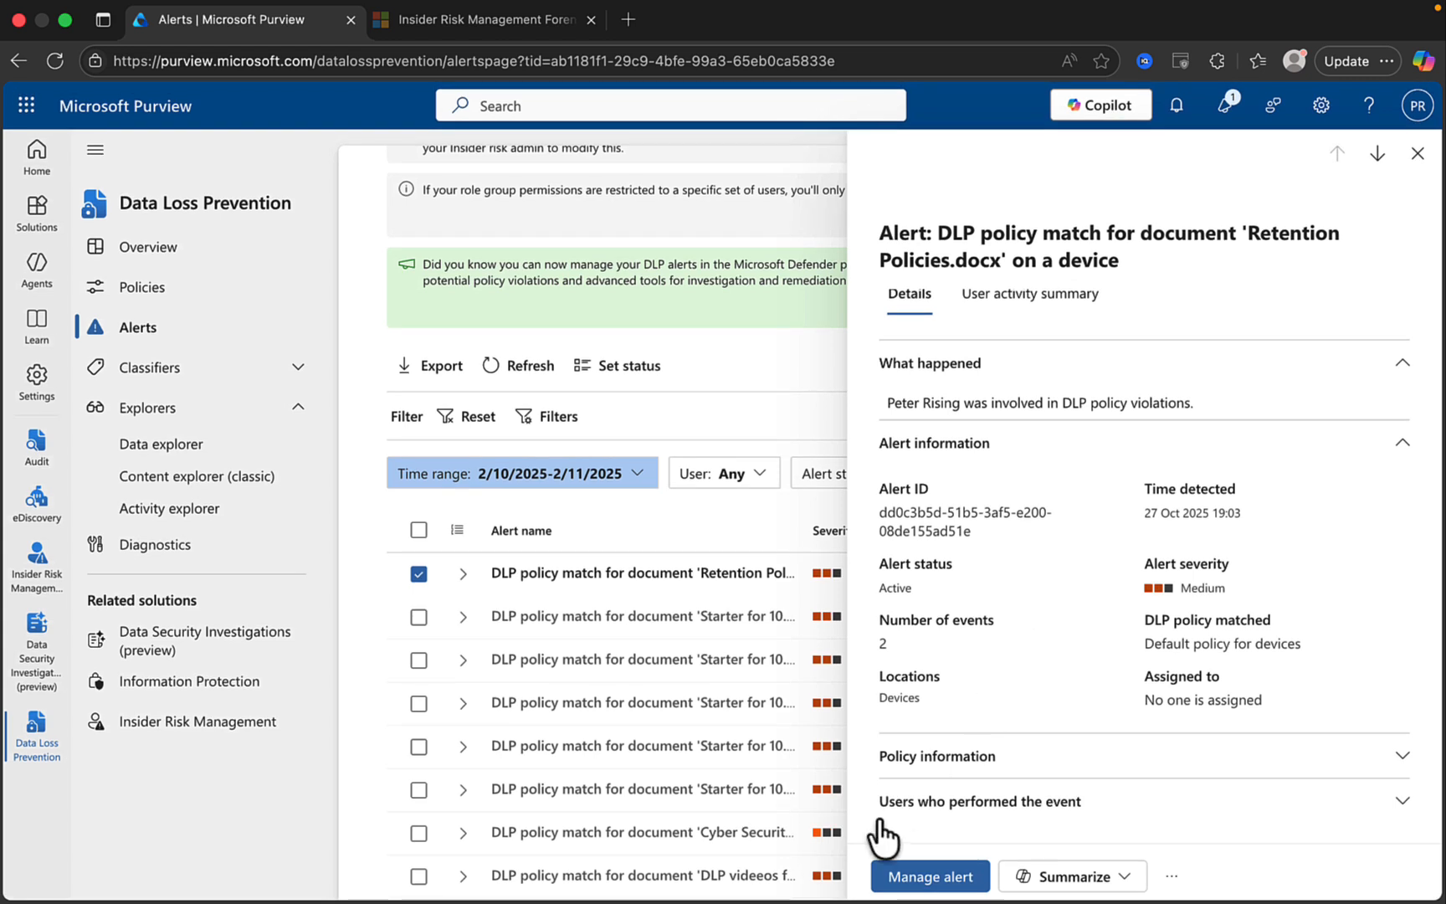
Start an alert status update, cancel it, then have Copilot summarize the user's activity.
{"action": "left_click", "coordinate": [921, 878]}
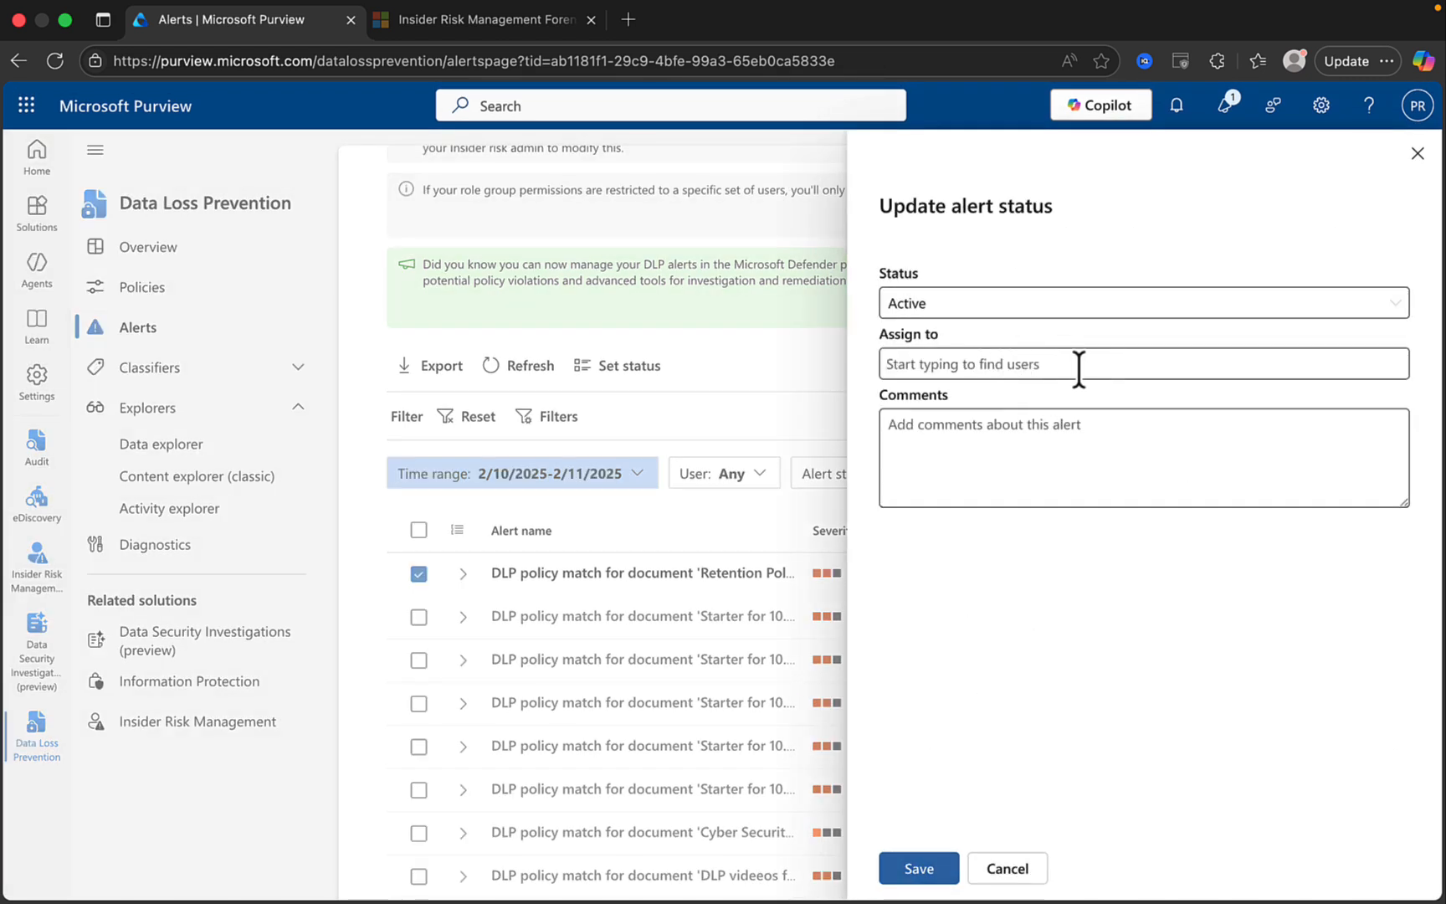
{"action": "left_click", "coordinate": [1007, 870]}
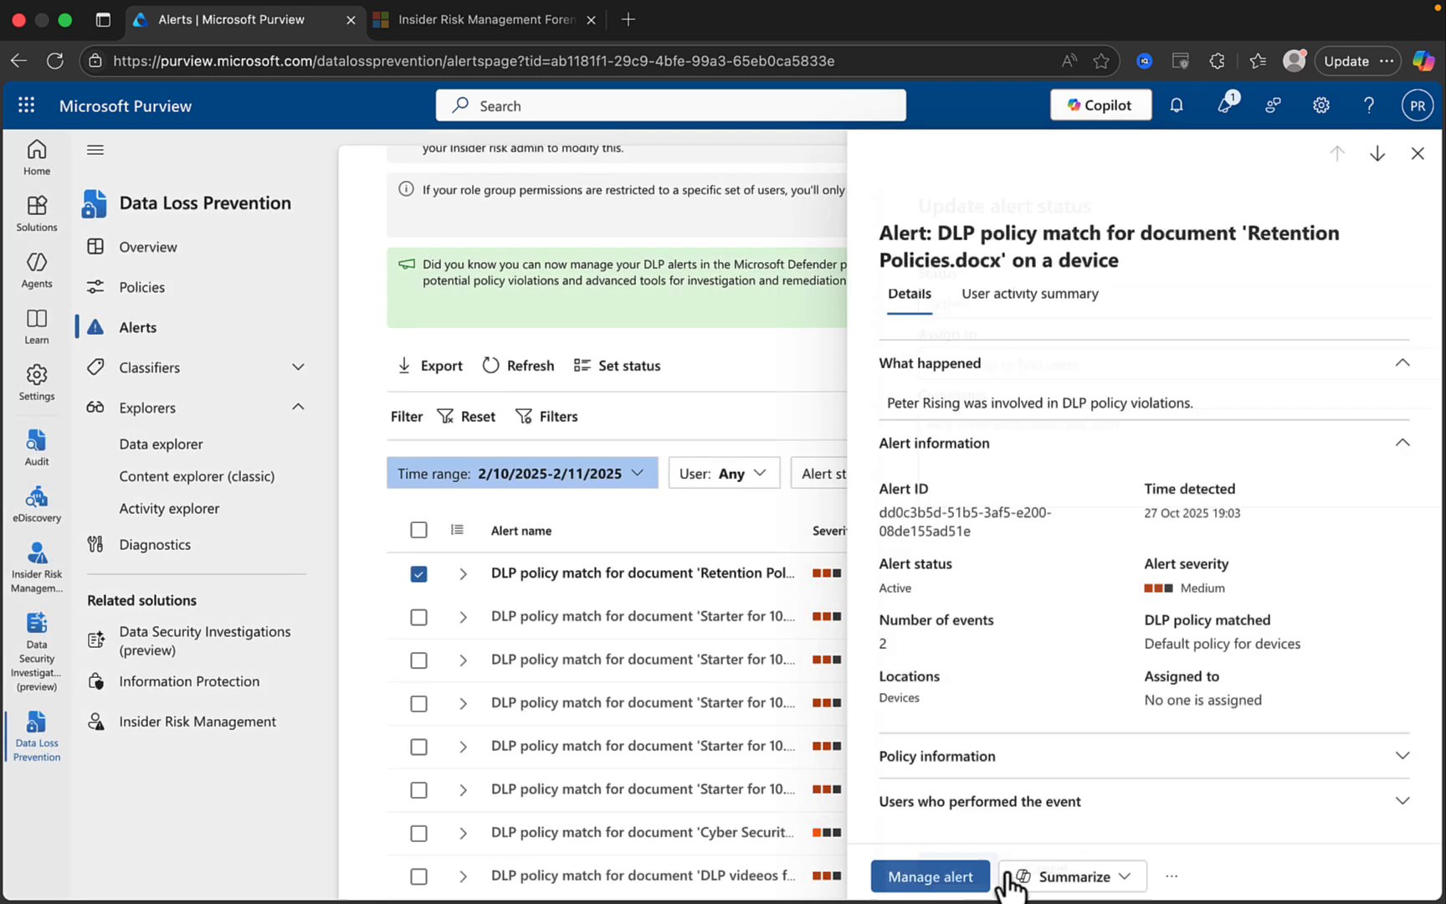
{"action": "left_click", "coordinate": [1123, 879]}
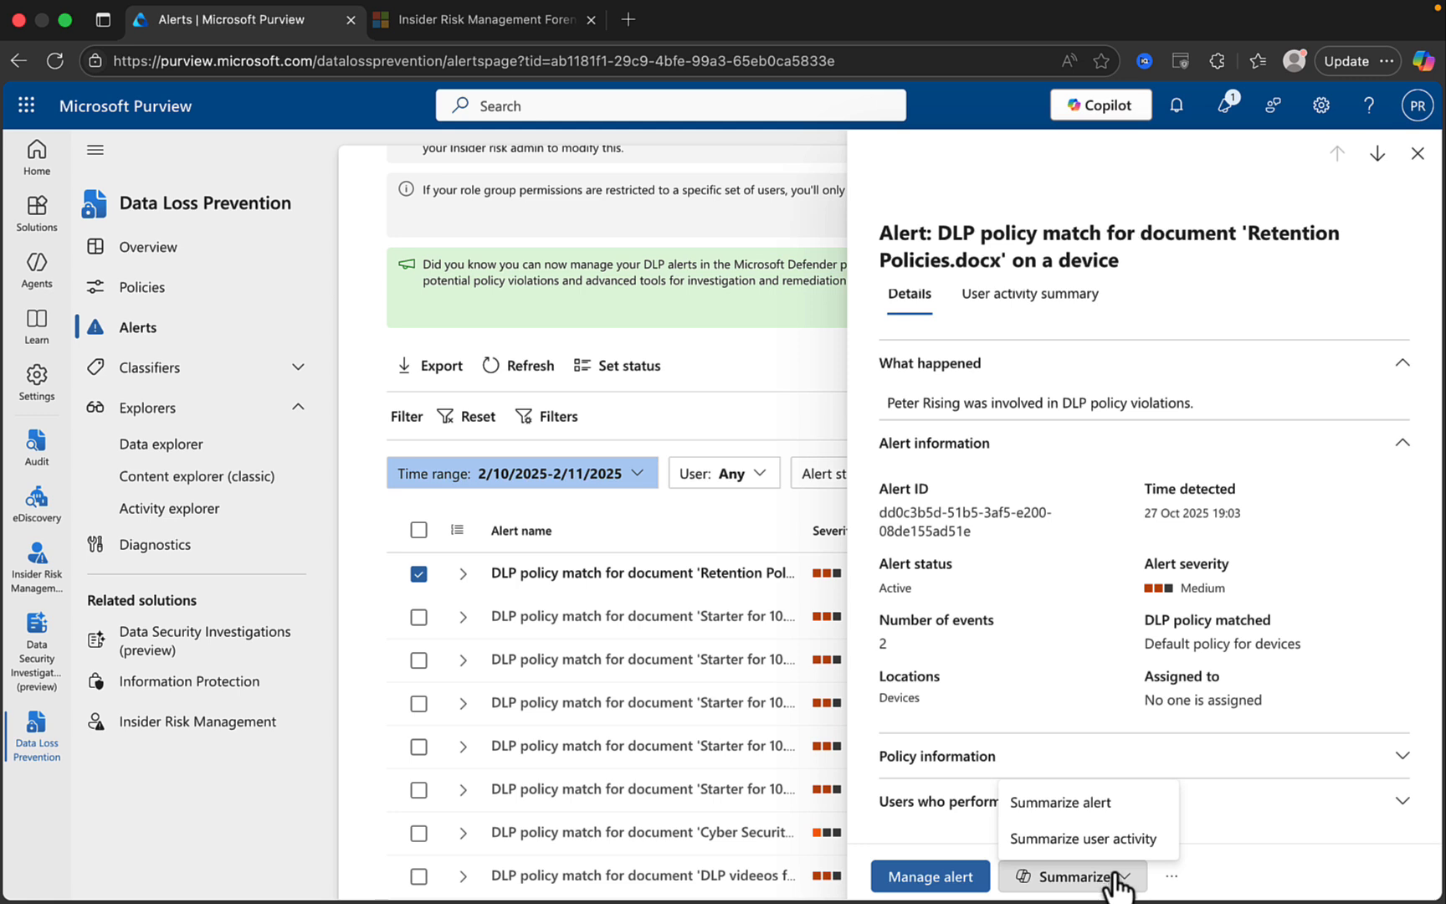
{"action": "left_click", "coordinate": [1081, 840]}
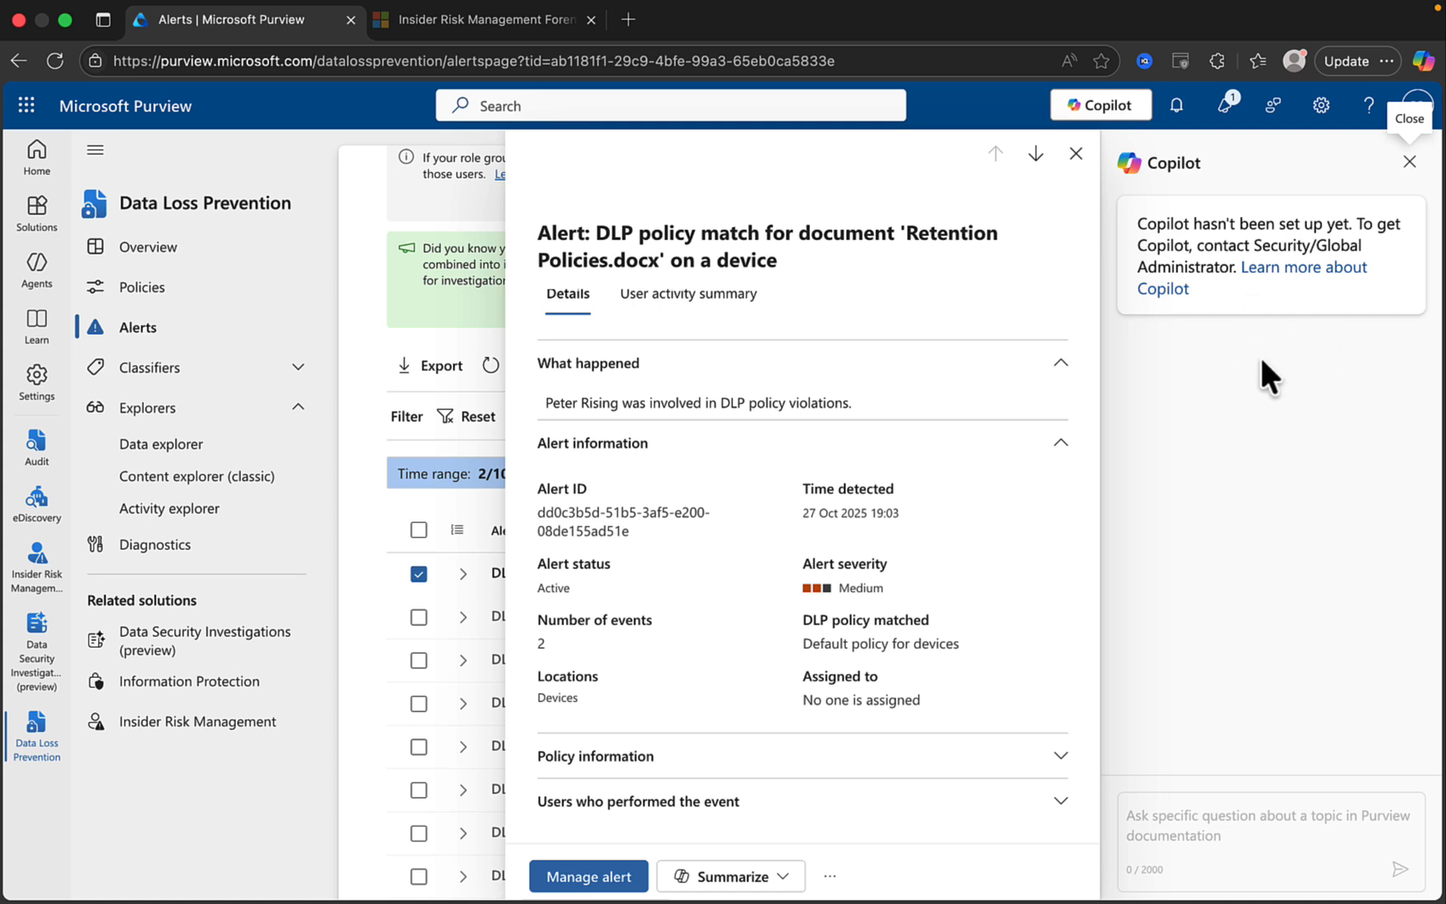
{"action": "left_click", "coordinate": [1410, 162]}
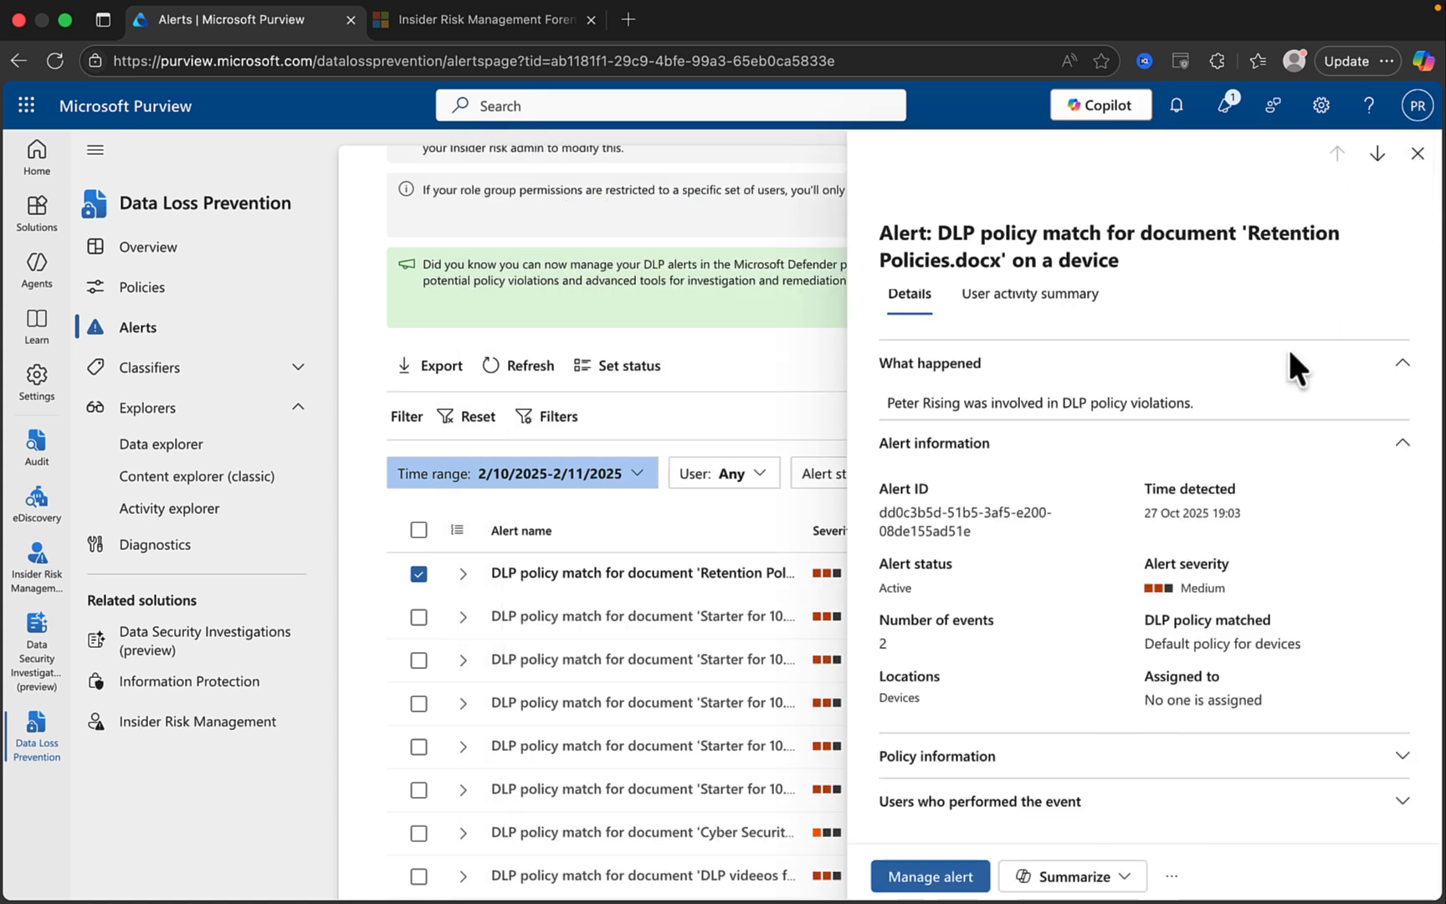
Advance through three more DLP alerts and close the alert details flyout.
{"action": "left_click", "coordinate": [1377, 155]}
{"action": "left_click", "coordinate": [1377, 155]}
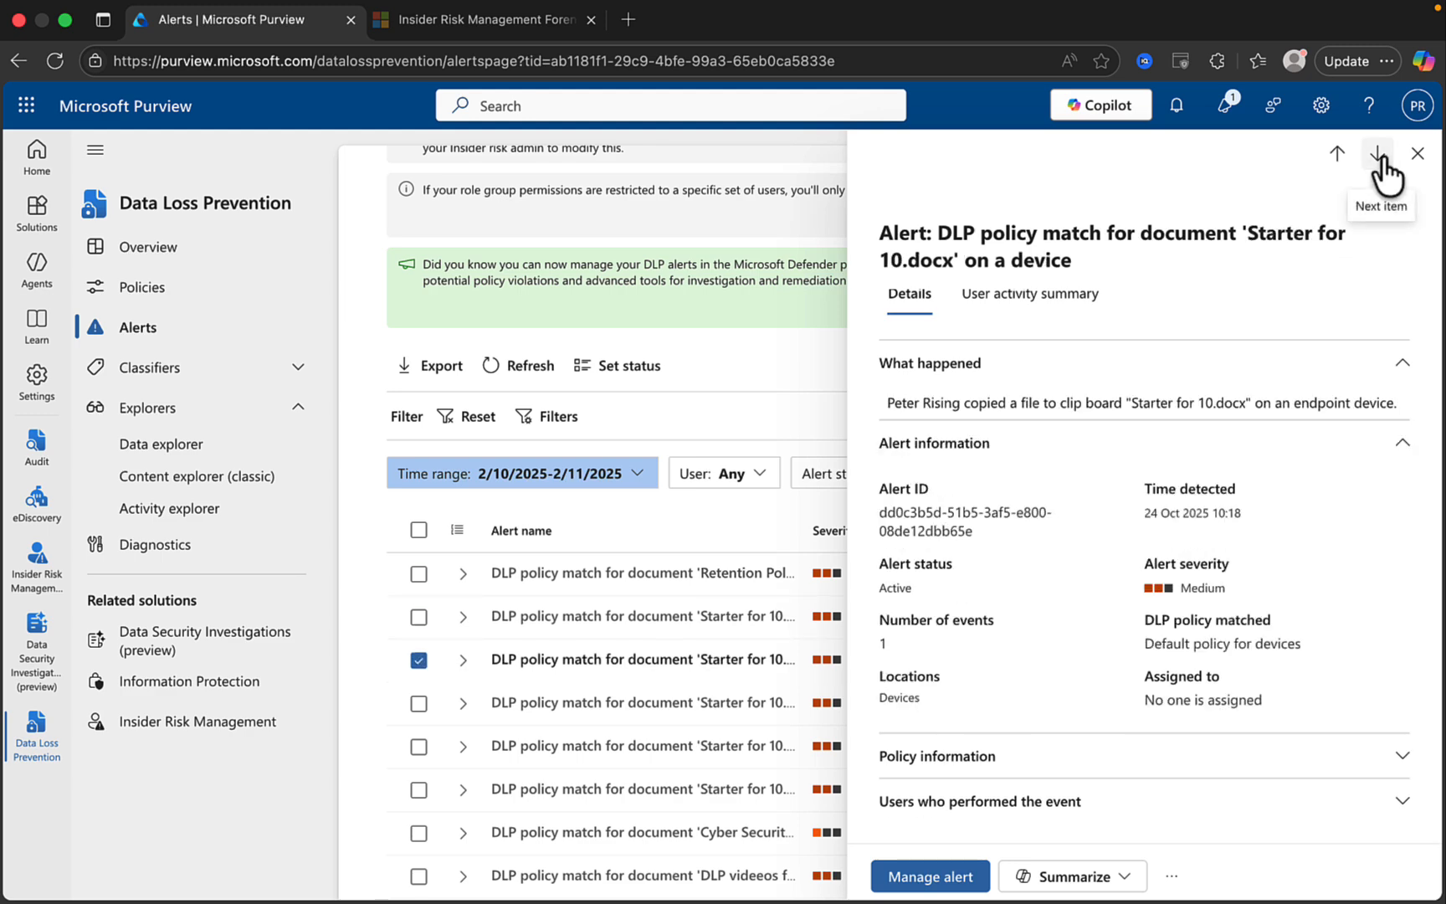
{"action": "left_click", "coordinate": [1377, 155]}
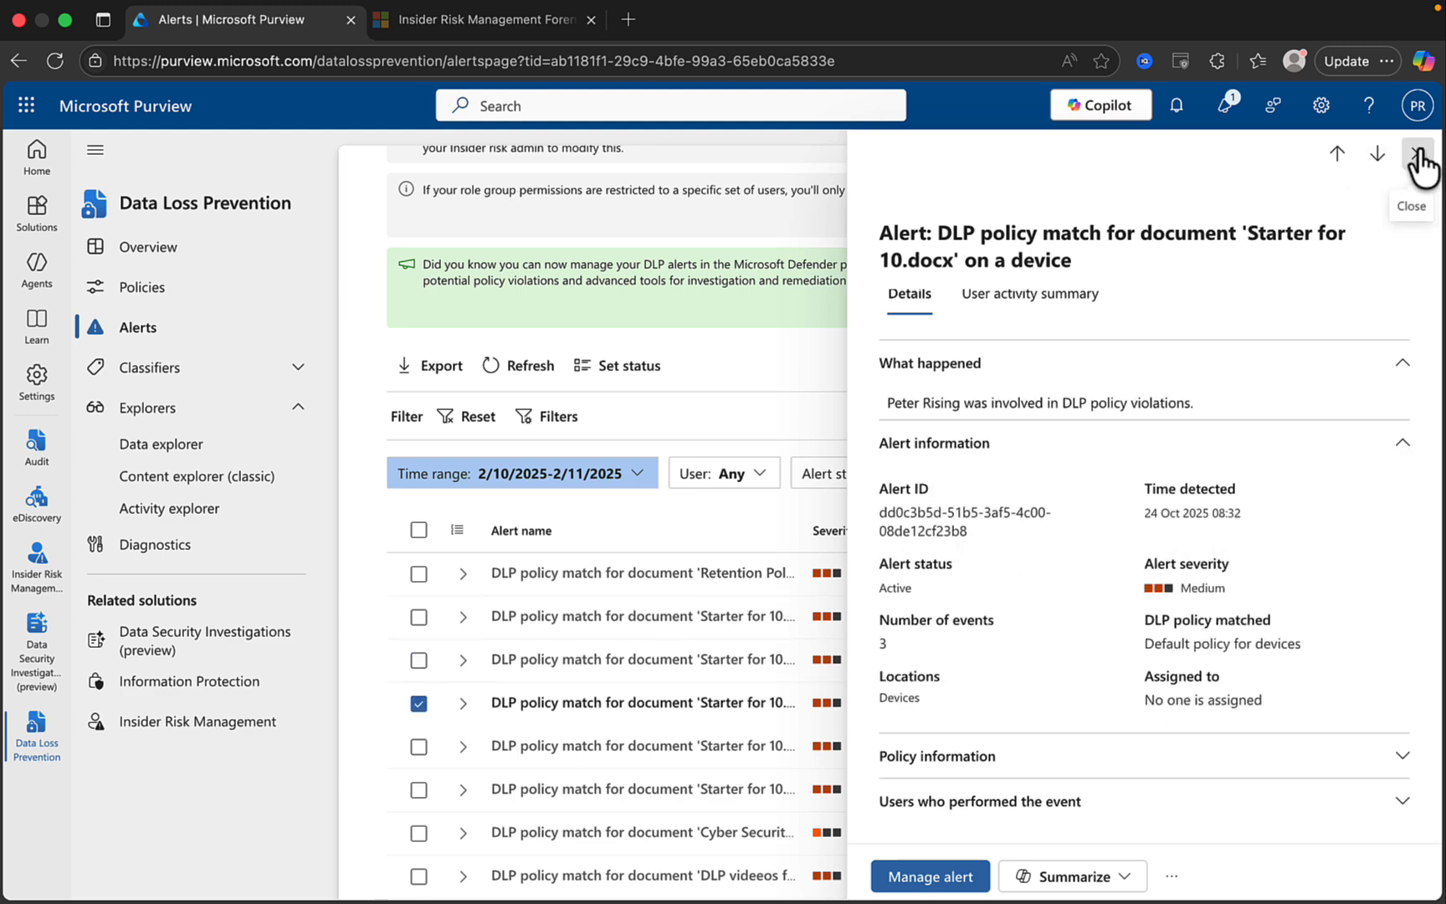
{"action": "left_click", "coordinate": [1418, 153]}
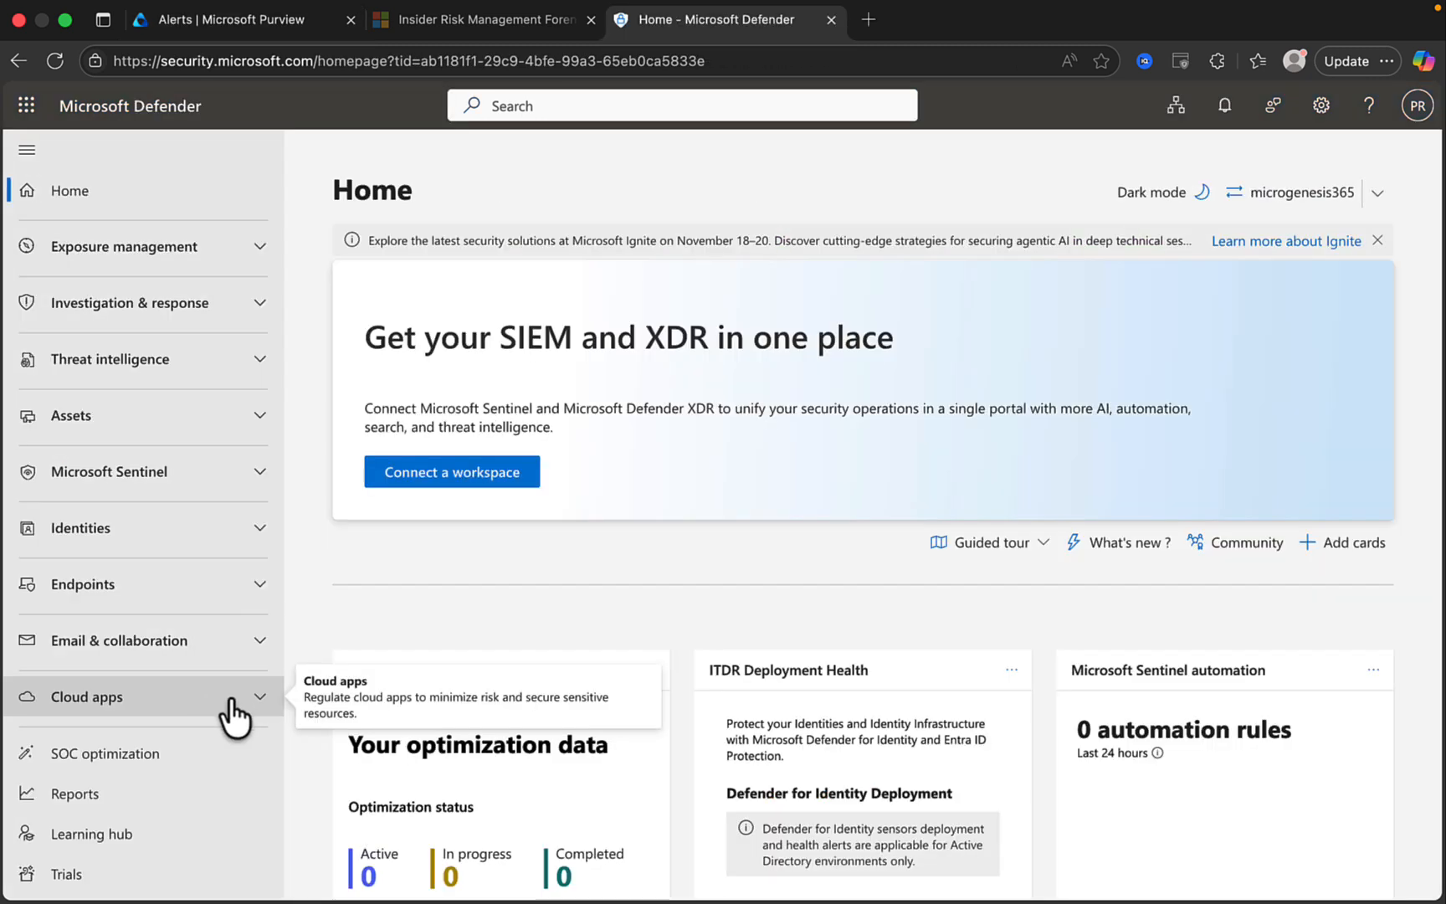
Expand Cloud apps in the Defender navigation and open its Activity log.
{"action": "left_click", "coordinate": [249, 702]}
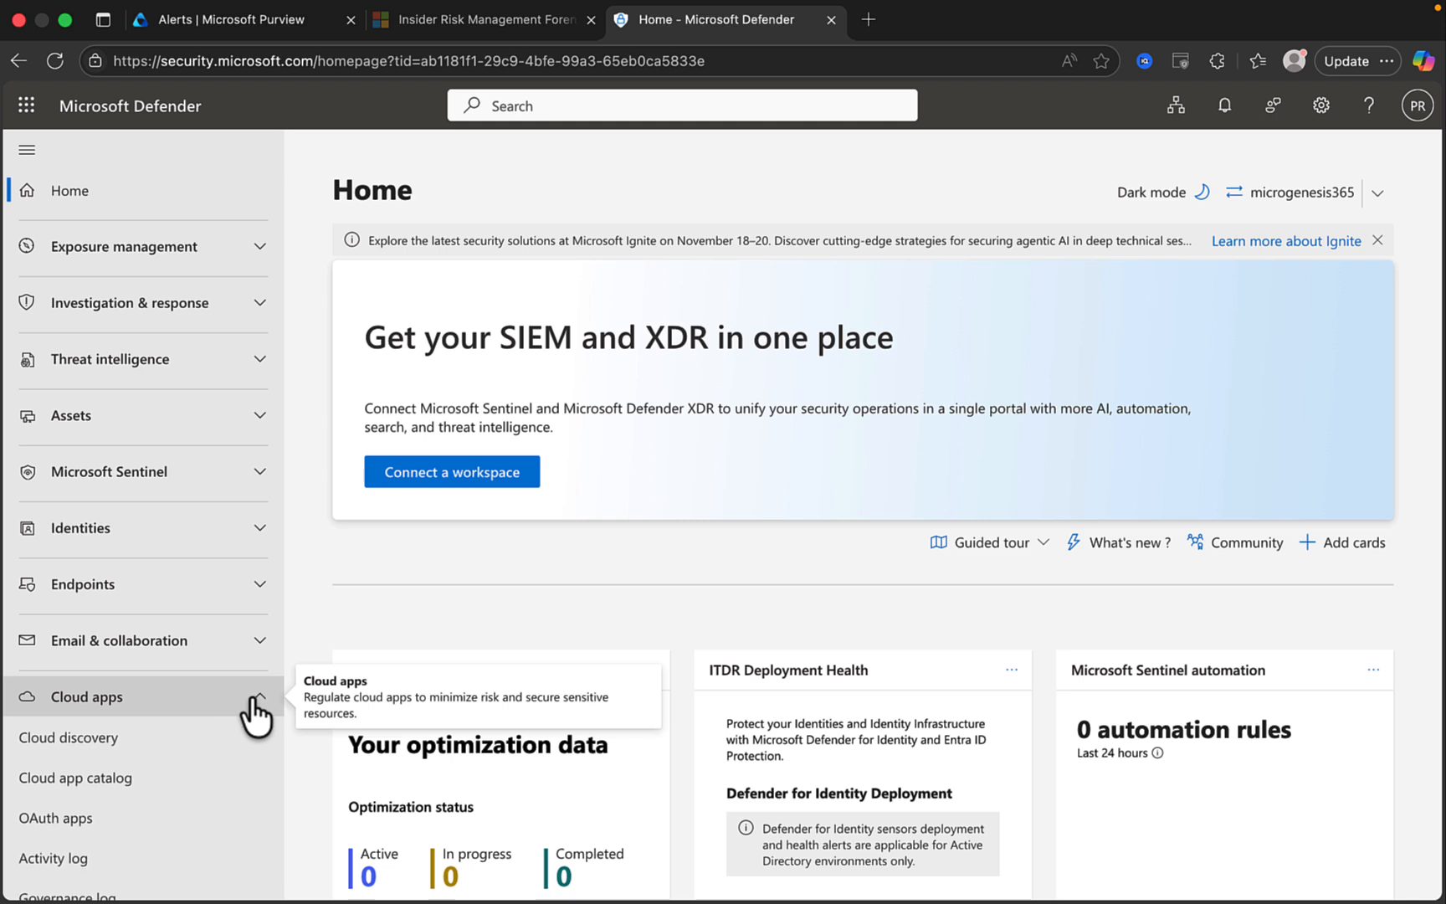
{"action": "scroll", "coordinate": [256, 713], "scroll_direction": "down", "scroll_amount": 3}
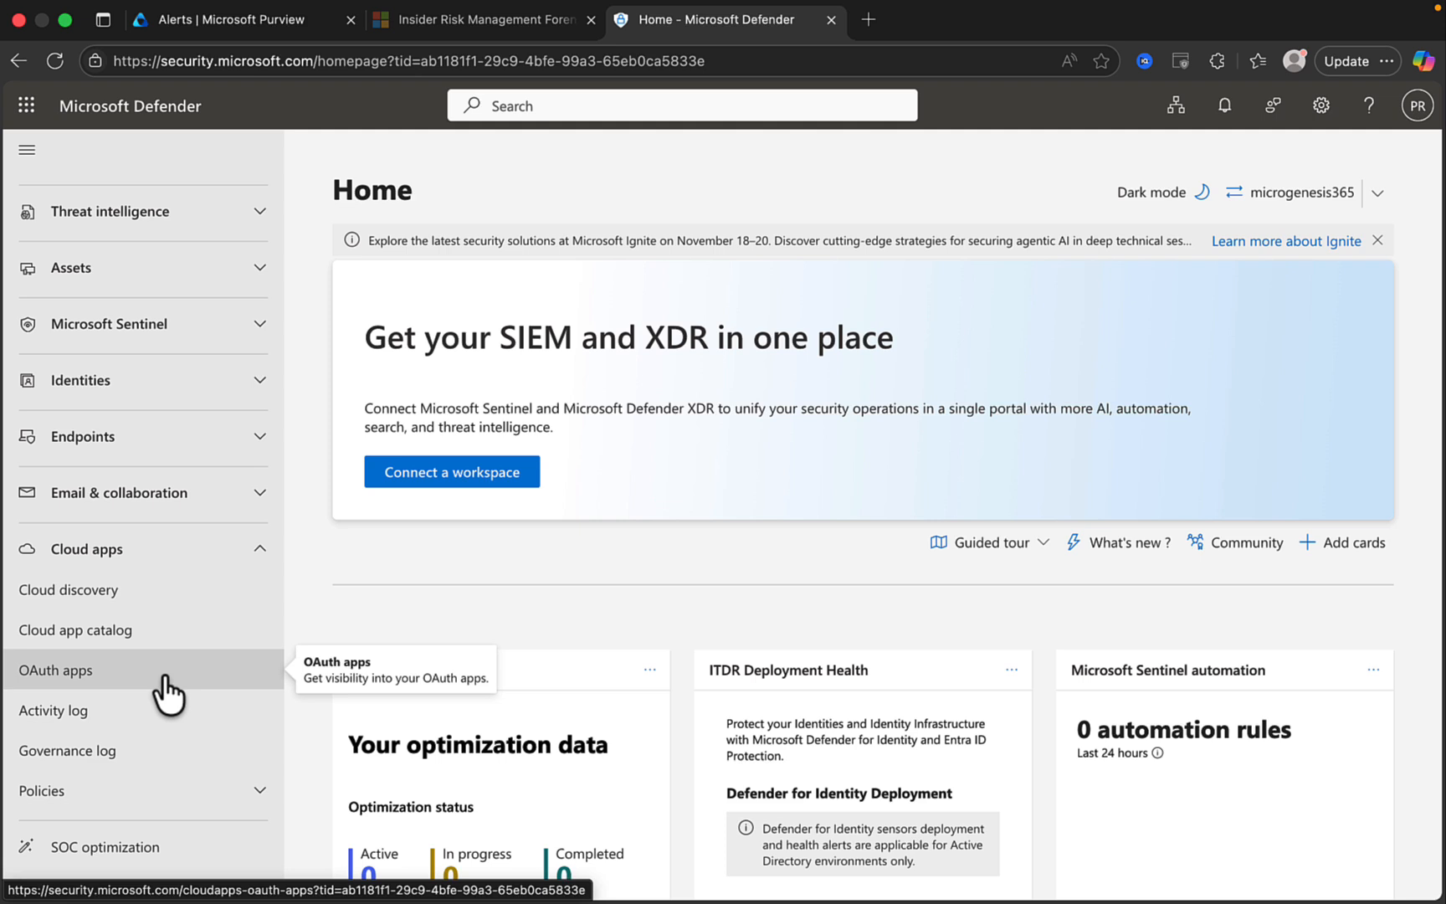
{"action": "scroll", "coordinate": [167, 693], "scroll_direction": "up", "scroll_amount": 3}
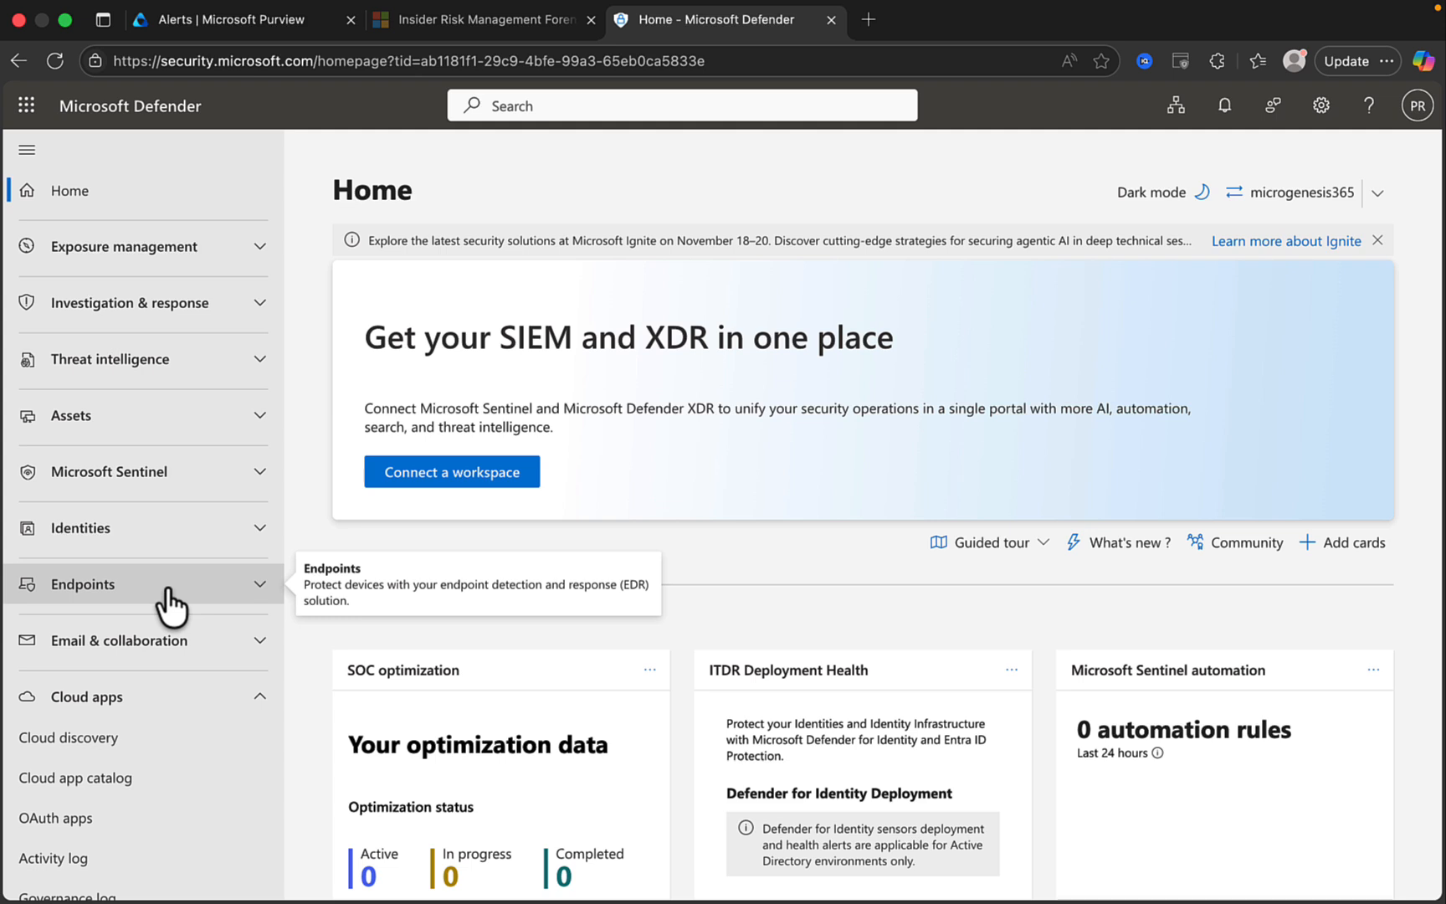
{"action": "scroll", "coordinate": [159, 606], "scroll_direction": "down", "scroll_amount": 3}
{"action": "left_click", "coordinate": [139, 618]}
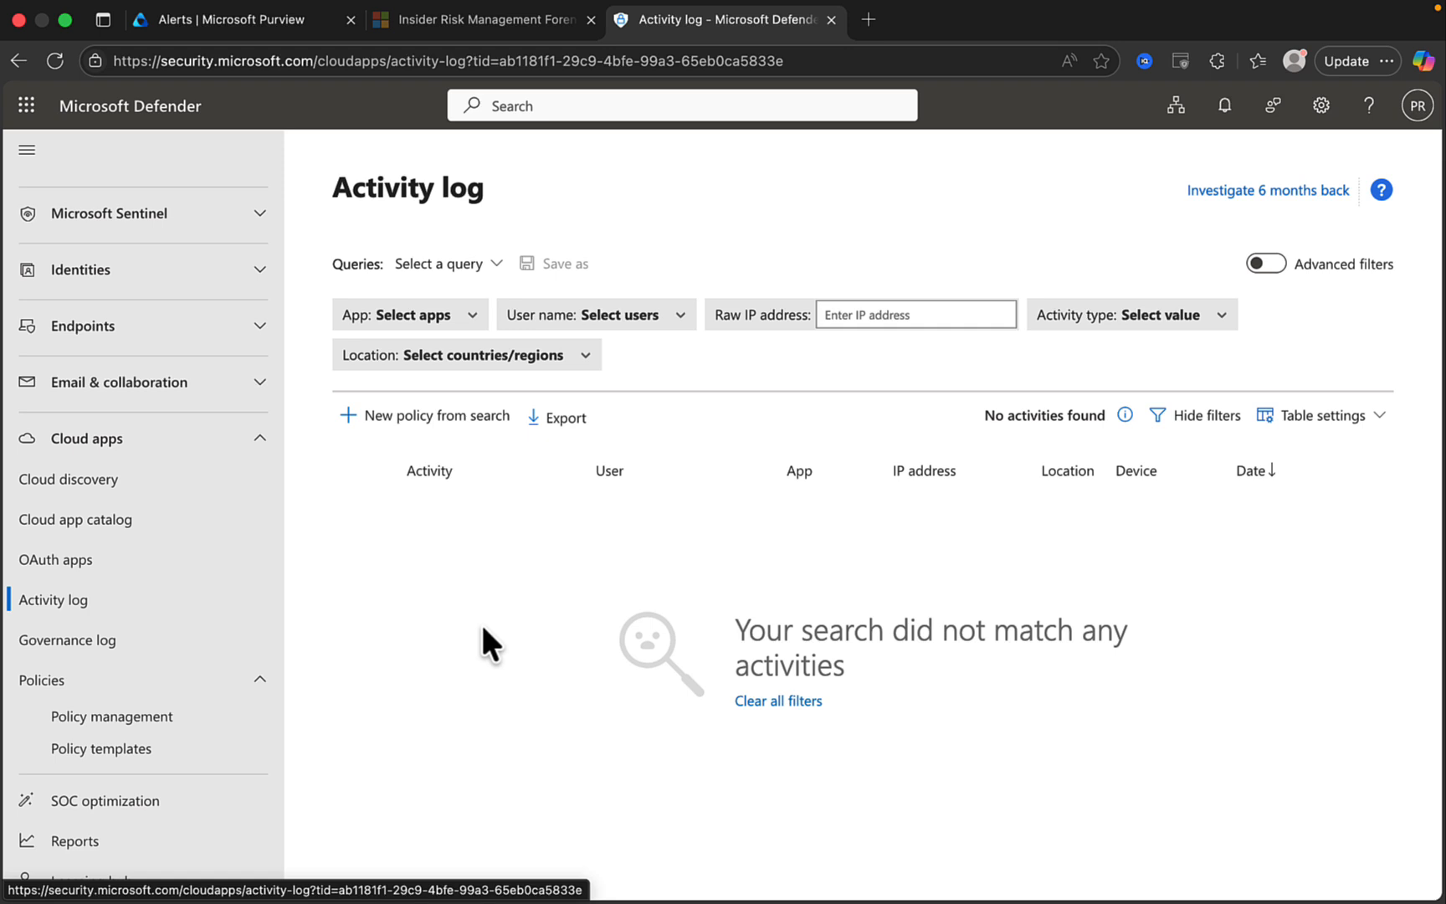
{"action": "scroll", "coordinate": [117, 373], "scroll_direction": "up", "scroll_amount": 5}
Expand Endpoints > Vulnerability management and open the Dashboard page.
{"action": "left_click", "coordinate": [245, 586]}
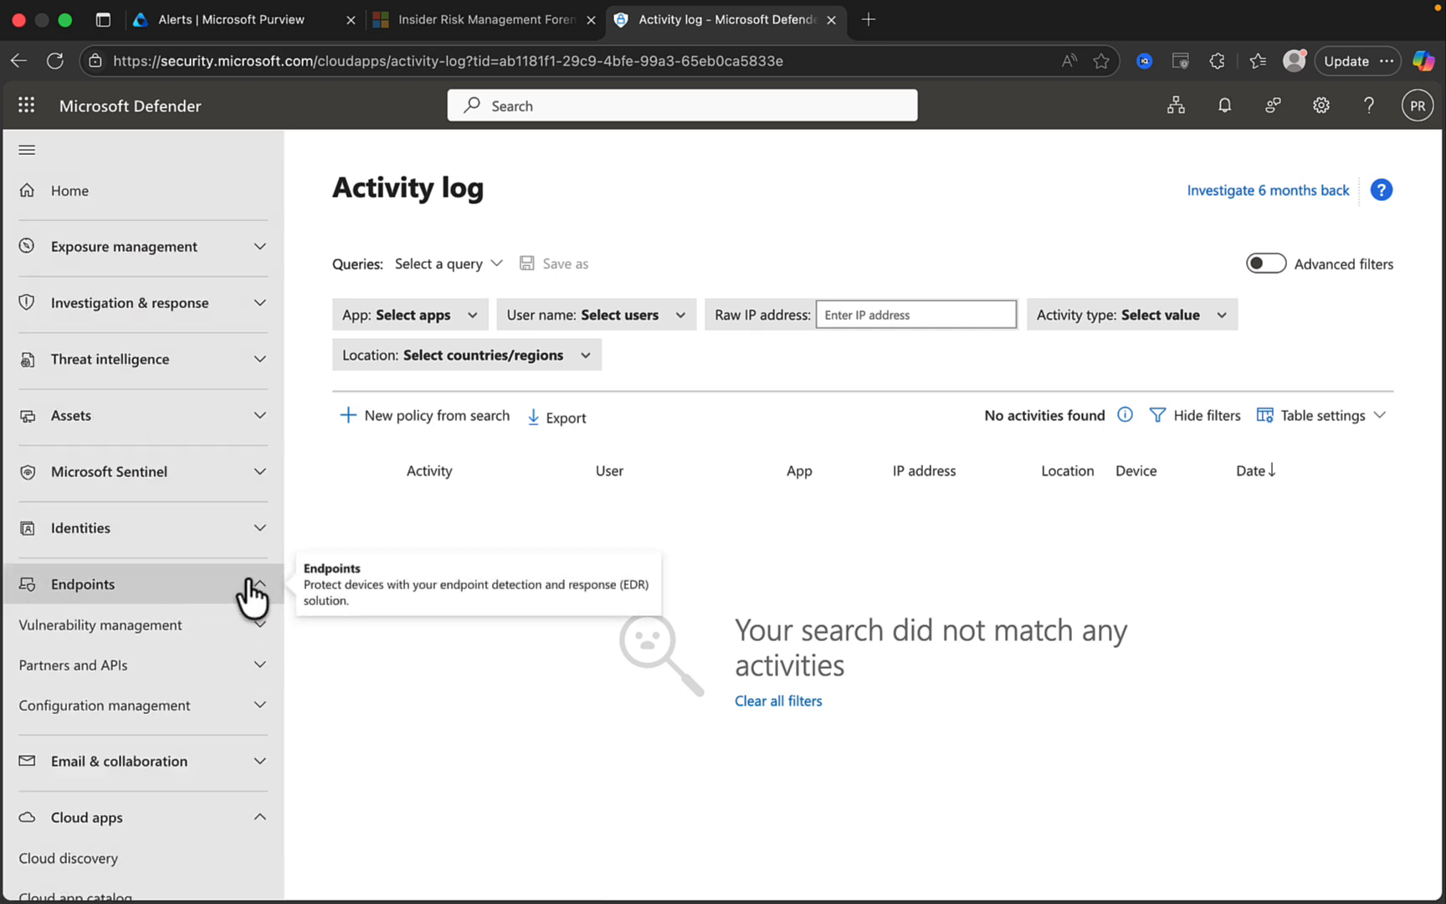
{"action": "scroll", "coordinate": [193, 600], "scroll_direction": "down", "scroll_amount": 3}
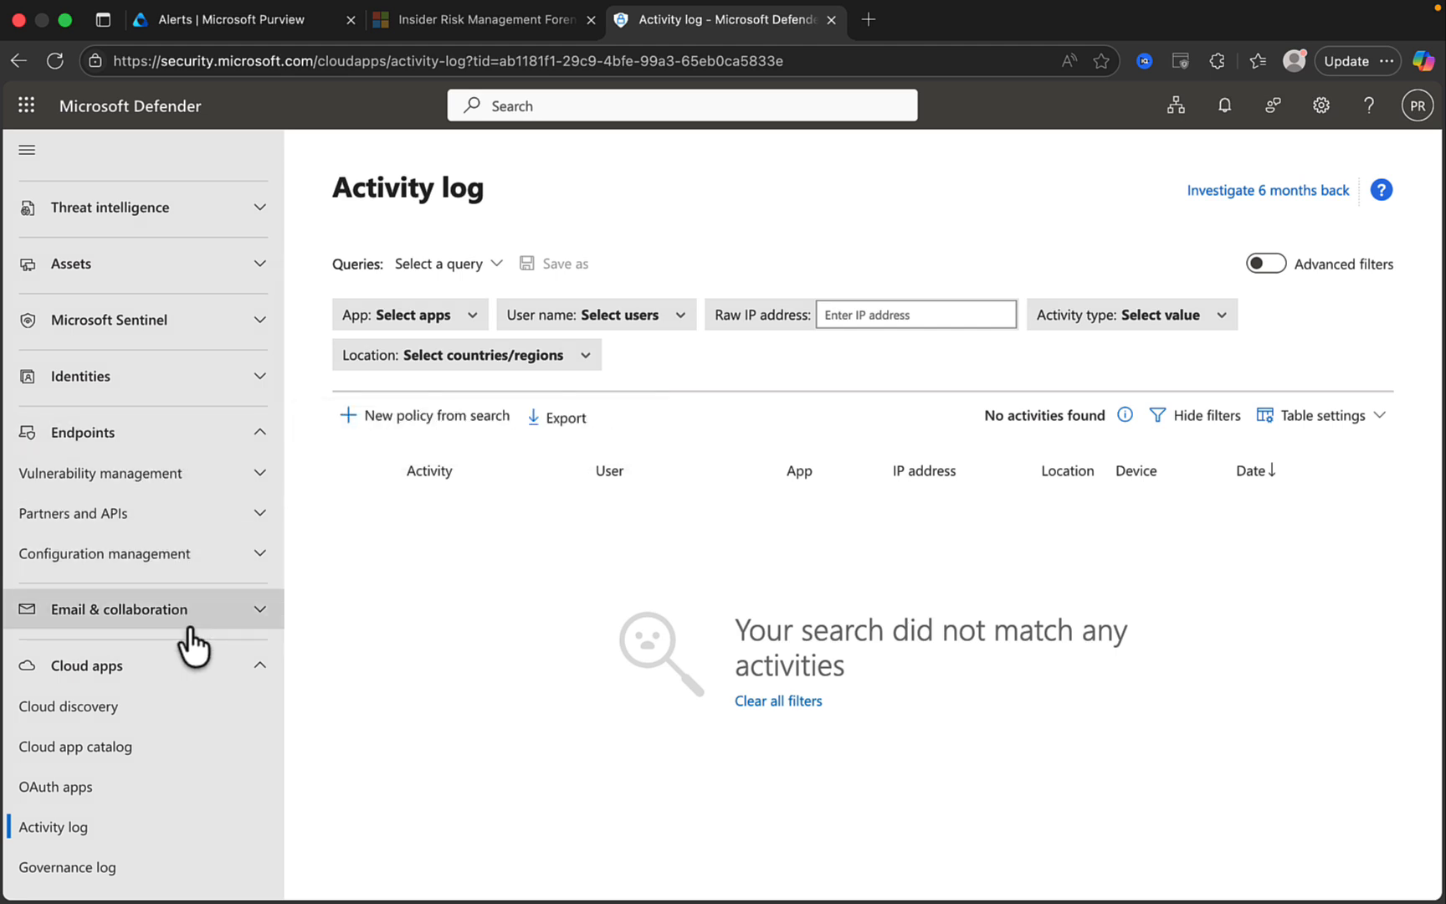
{"action": "scroll", "coordinate": [189, 539], "scroll_direction": "up", "scroll_amount": 3}
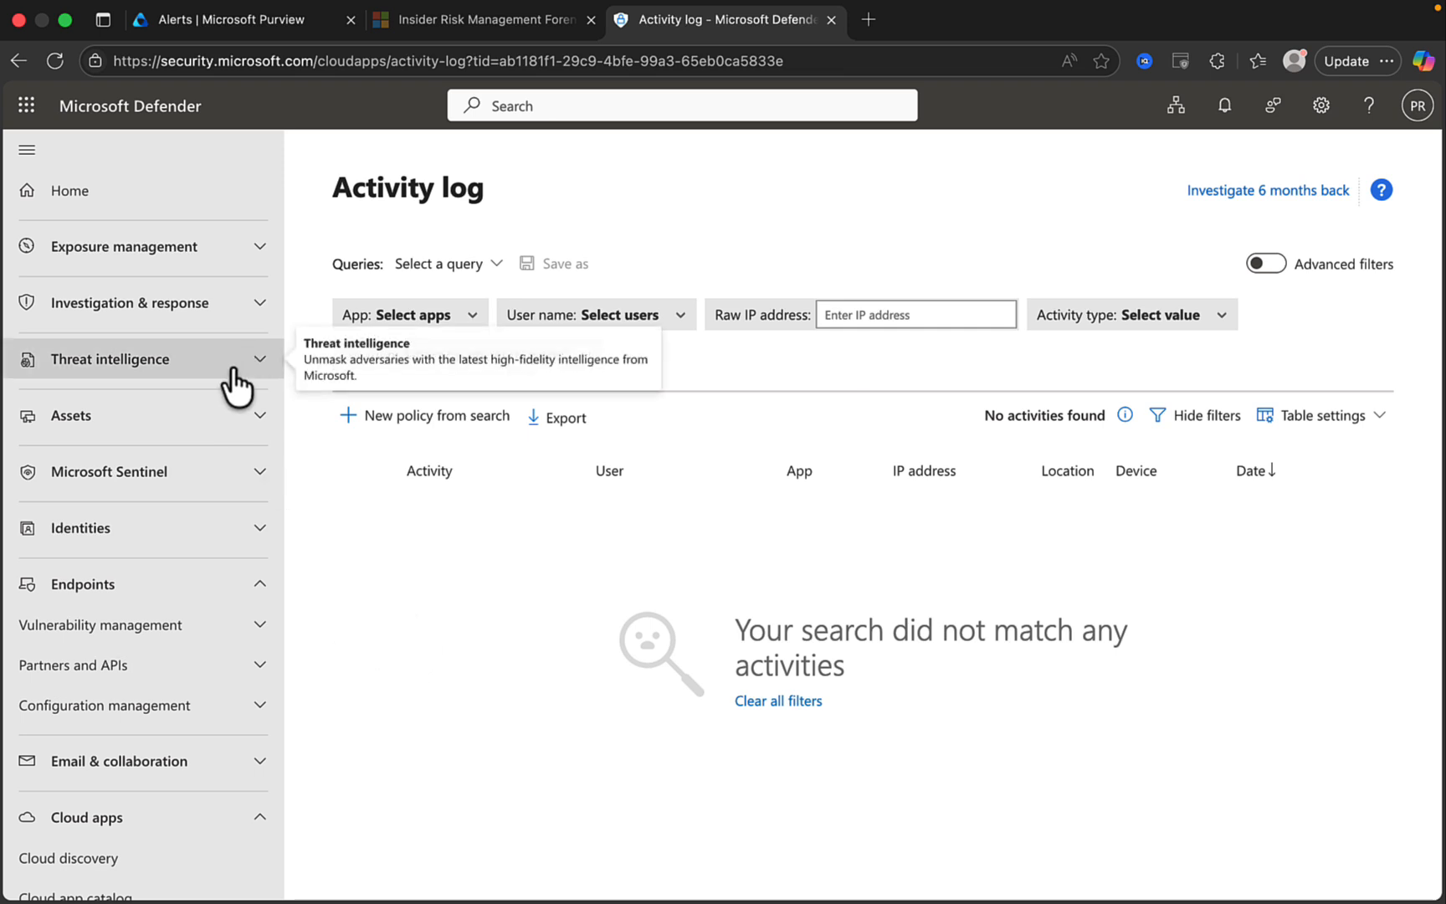
{"action": "left_click", "coordinate": [259, 630]}
{"action": "scroll", "coordinate": [216, 651], "scroll_direction": "down", "scroll_amount": 4}
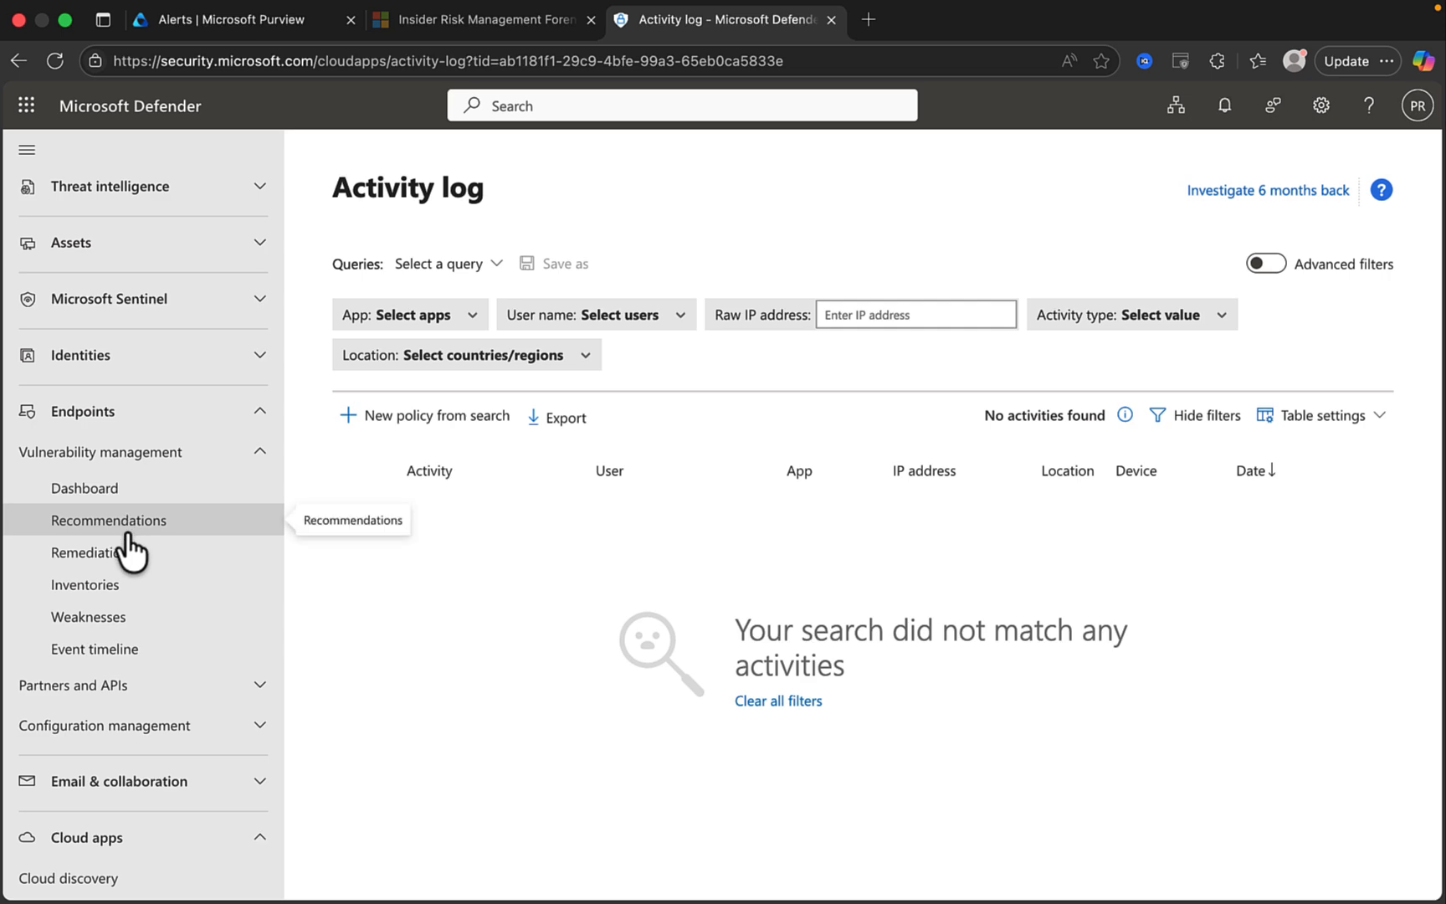
{"action": "left_click", "coordinate": [118, 491]}
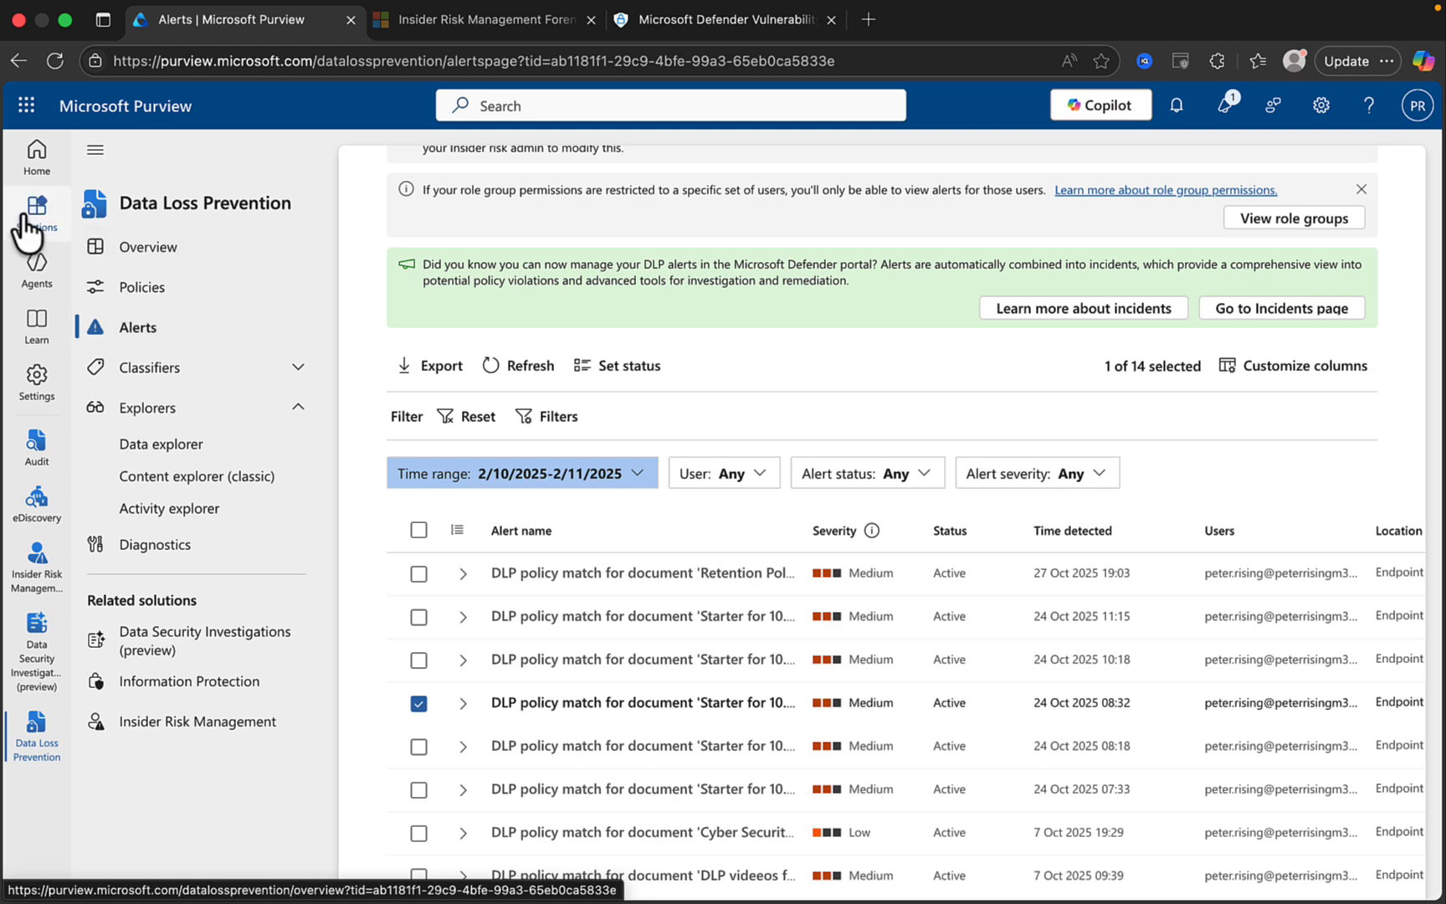
Open eDiscovery from the Purview Solutions list.
{"action": "left_click", "coordinate": [33, 216]}
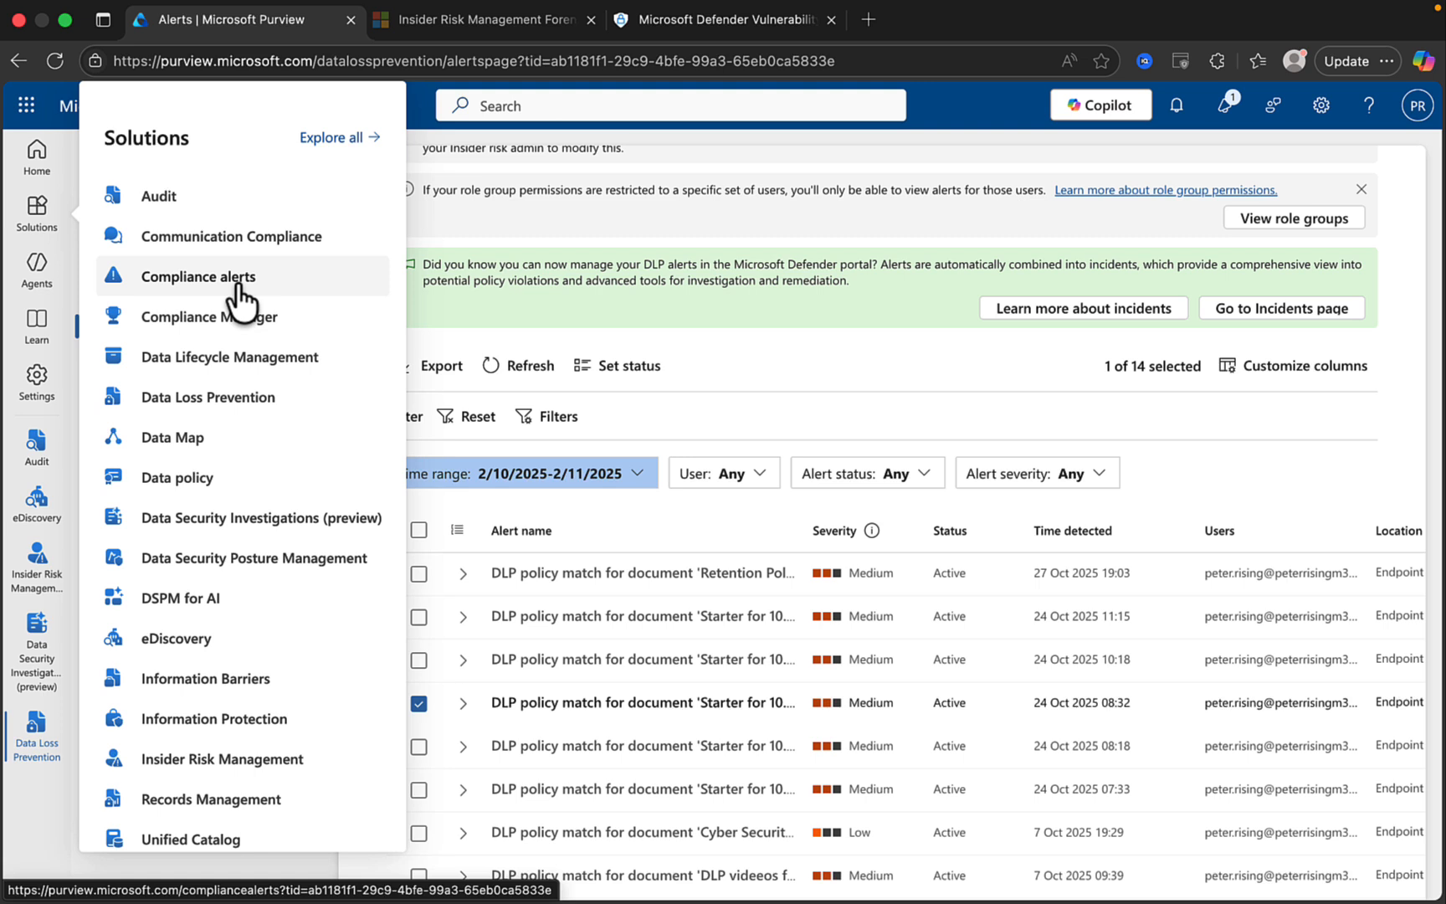
{"action": "scroll", "coordinate": [256, 465], "scroll_direction": "down", "scroll_amount": 3}
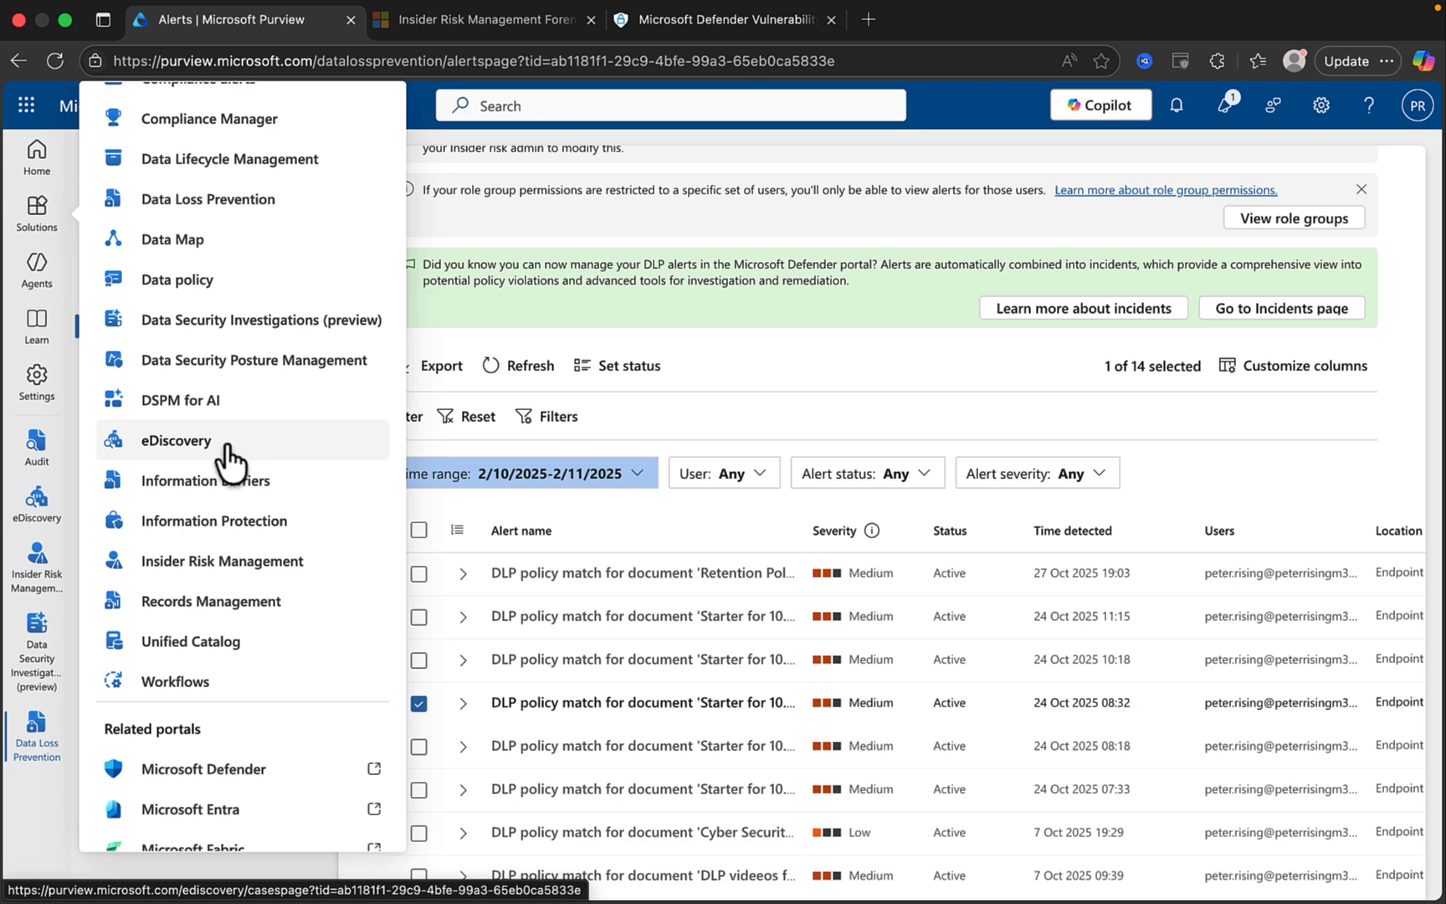
{"action": "left_click", "coordinate": [231, 452]}
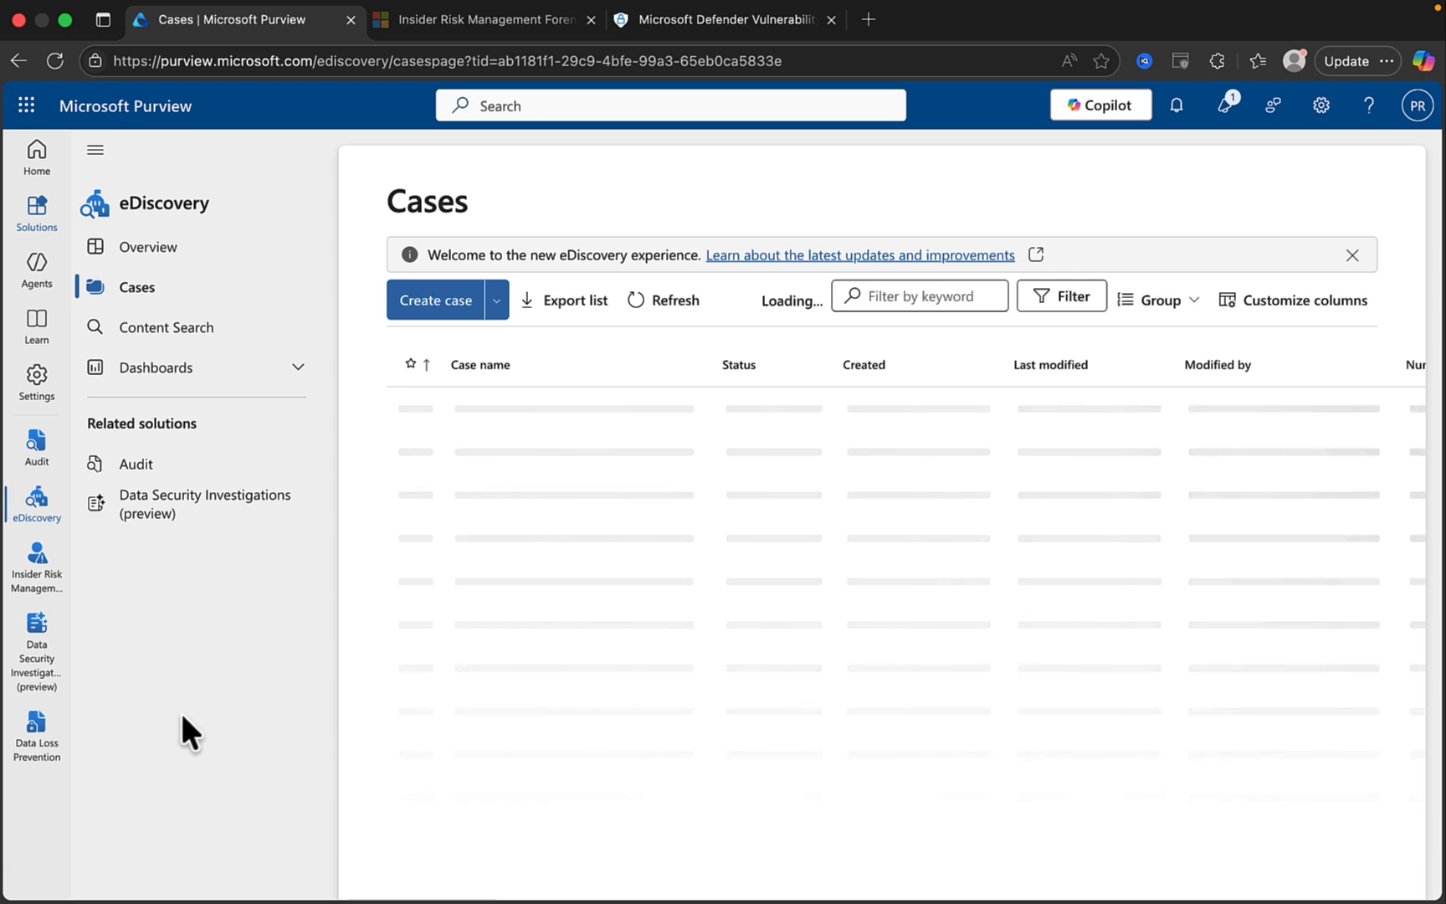
Open the 'Content Search' case from the eDiscovery cases list.
{"action": "left_click", "coordinate": [193, 328]}
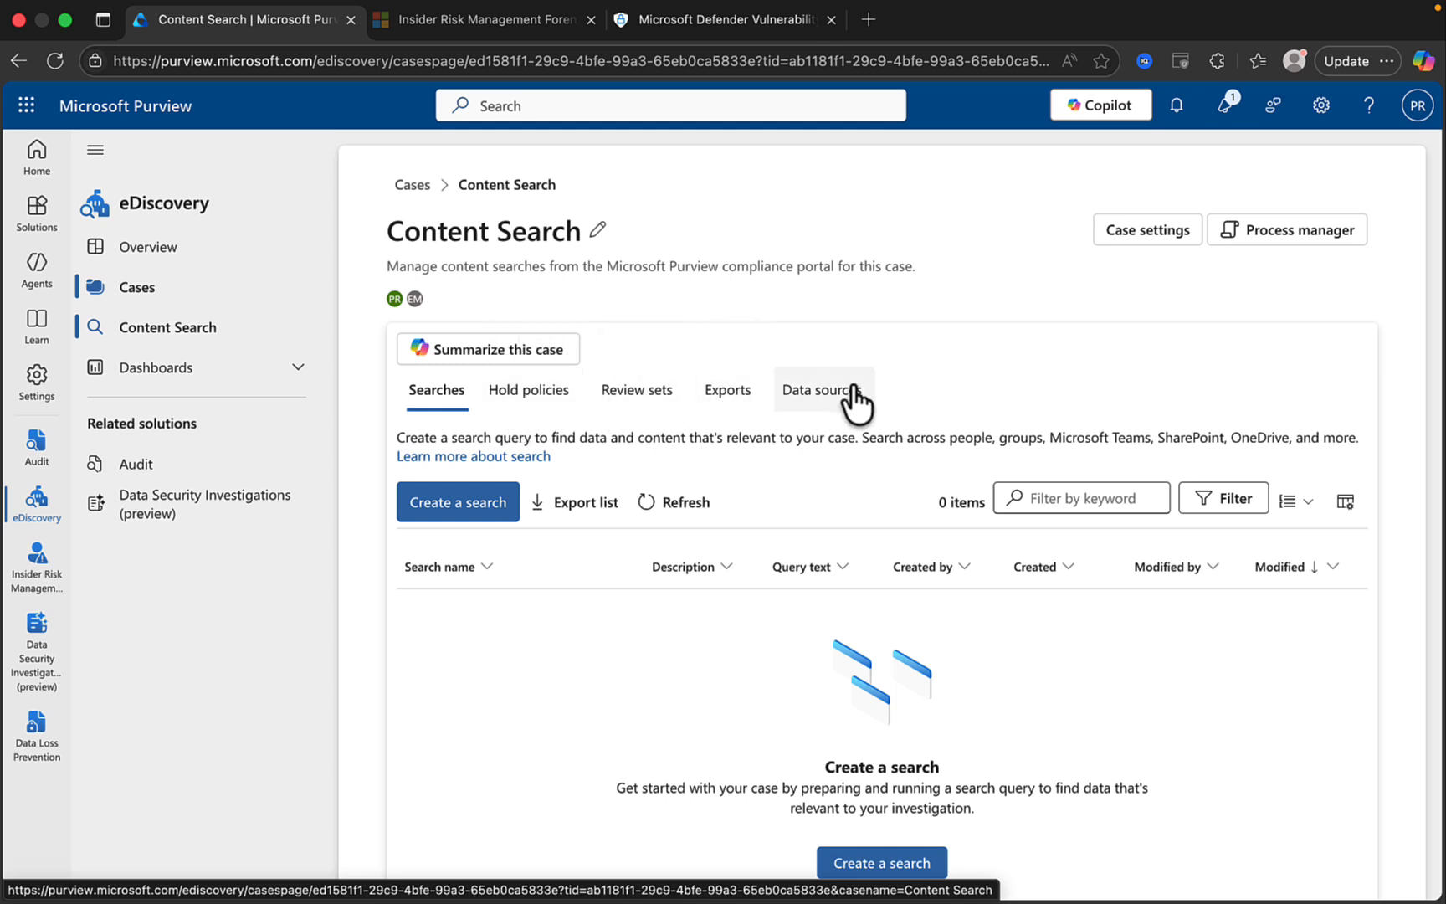
Create a new search named 'Search1'.
{"action": "left_click", "coordinate": [476, 512]}
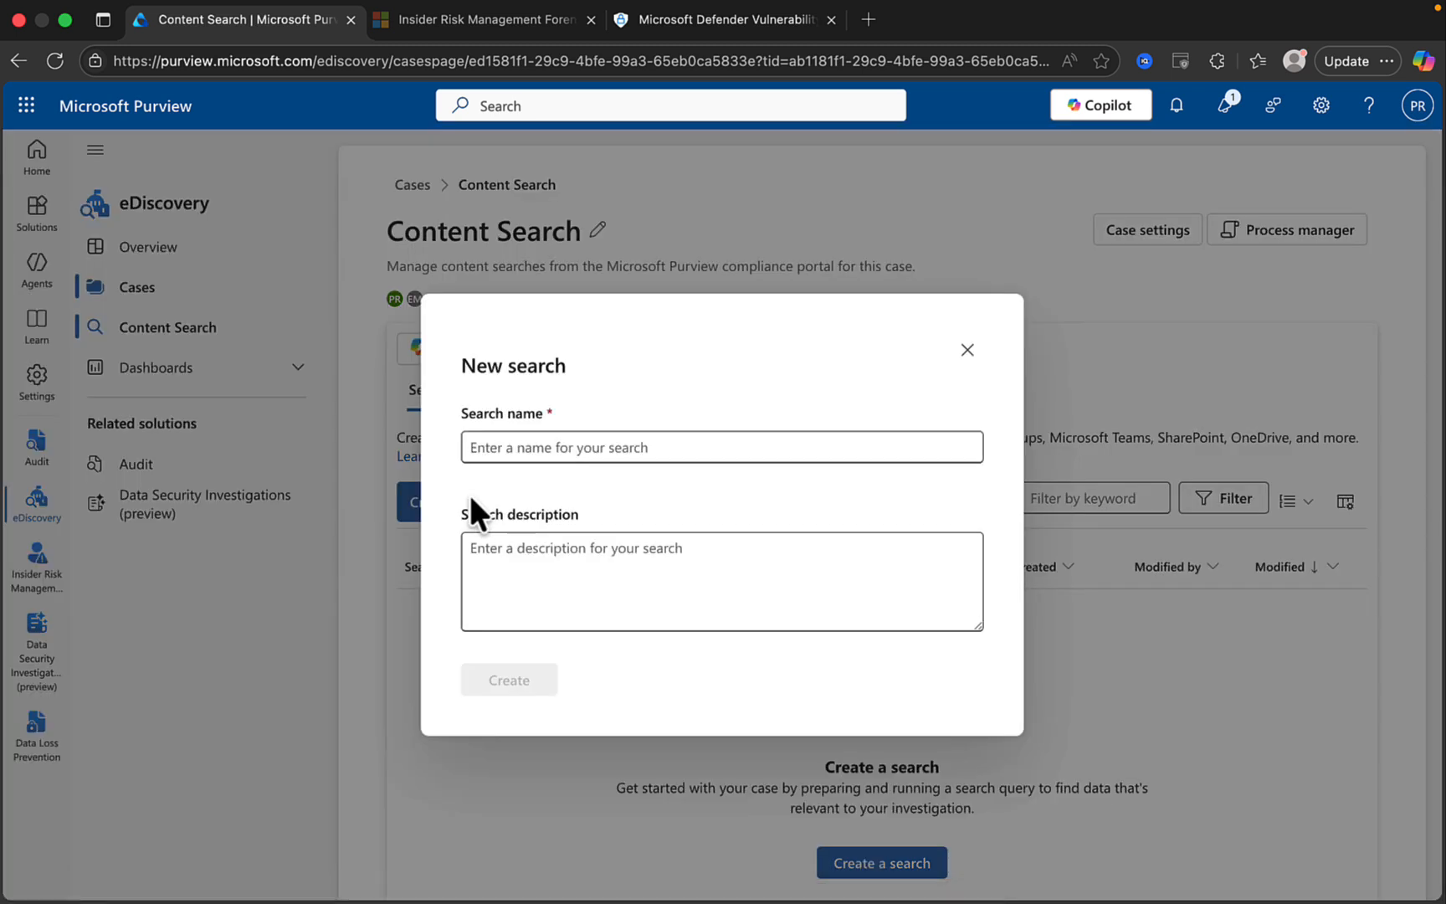
{"action": "left_click", "coordinate": [534, 443]}
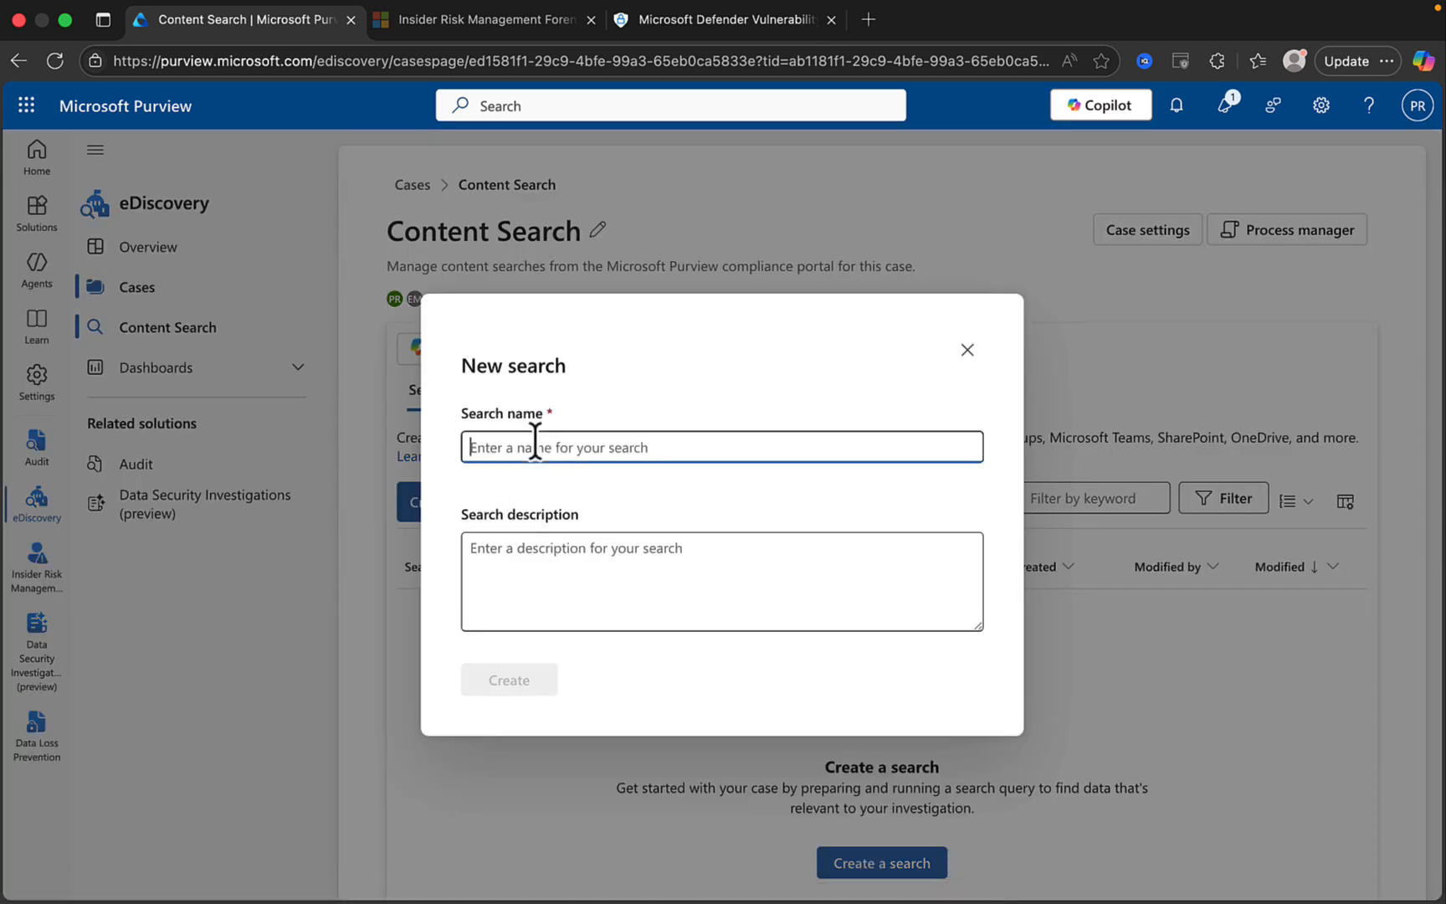
{"action": "type", "text": "Search"}
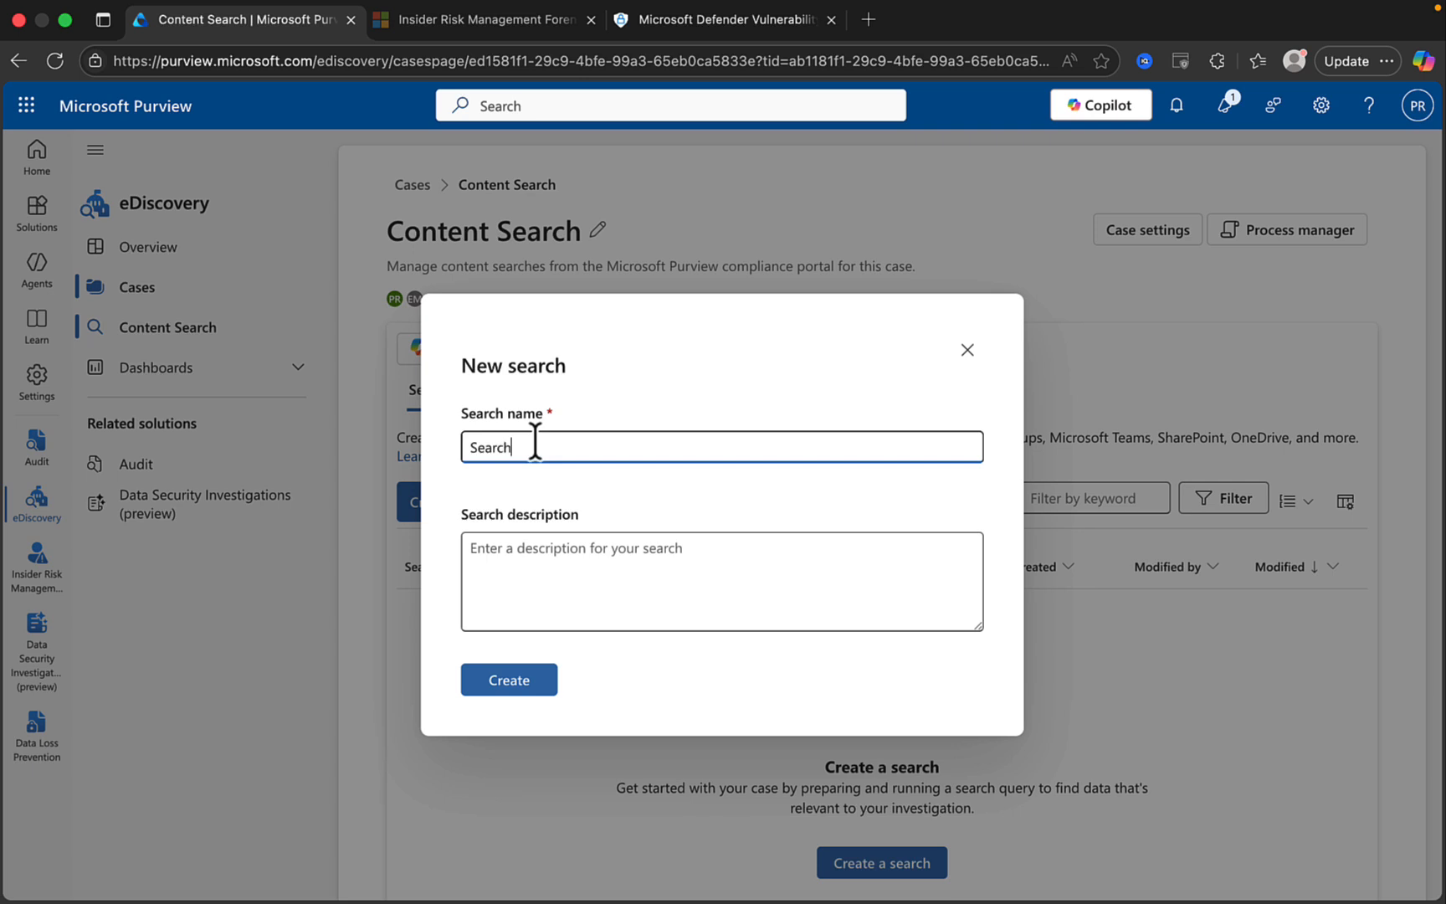
{"action": "type", "text": "1"}
{"action": "left_click", "coordinate": [523, 680]}
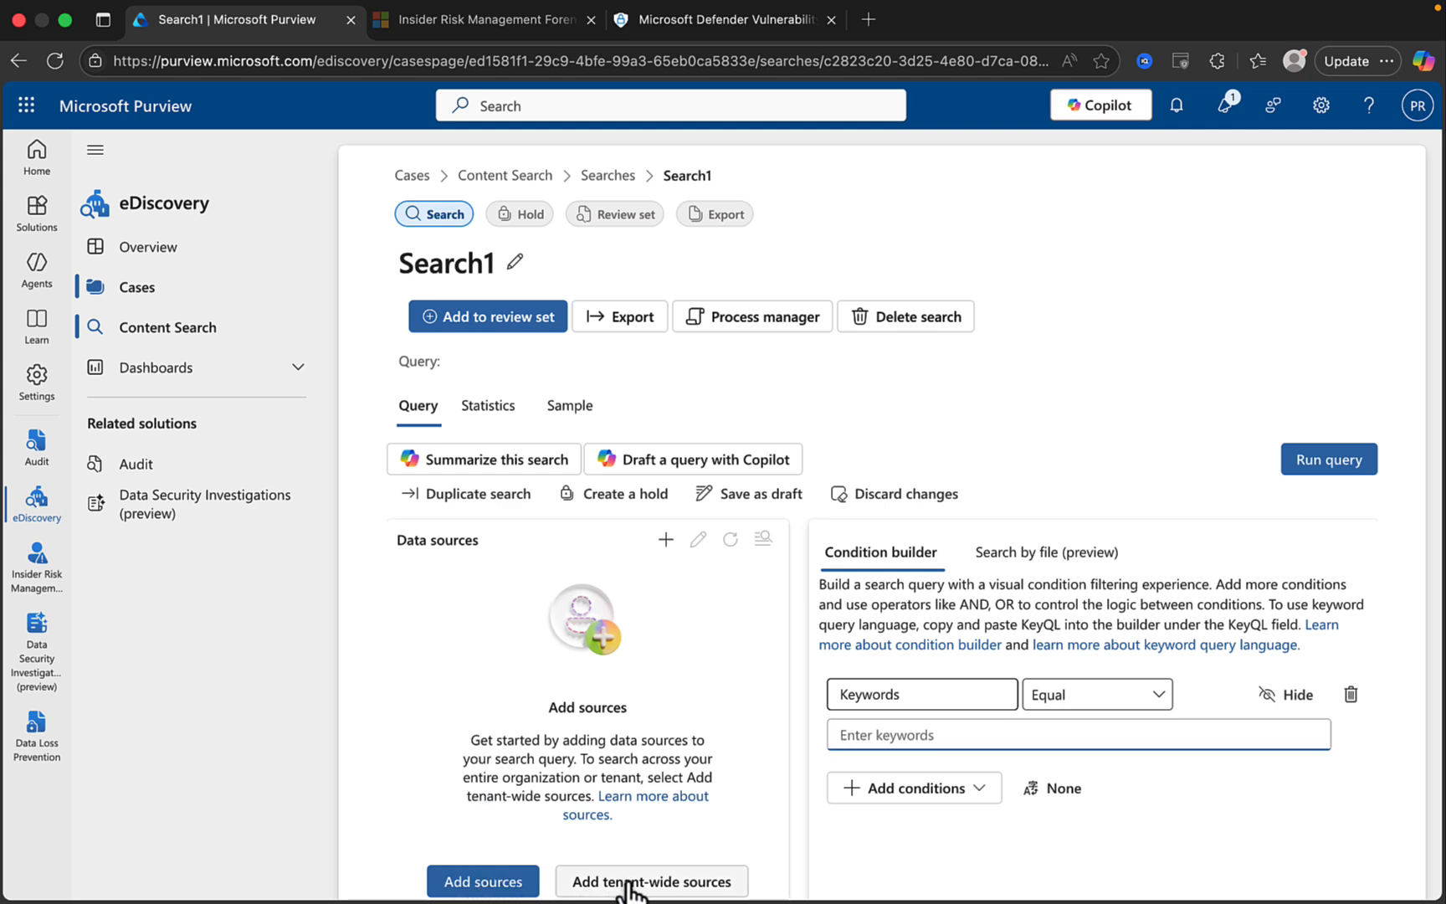
{"action": "left_click", "coordinate": [500, 883]}
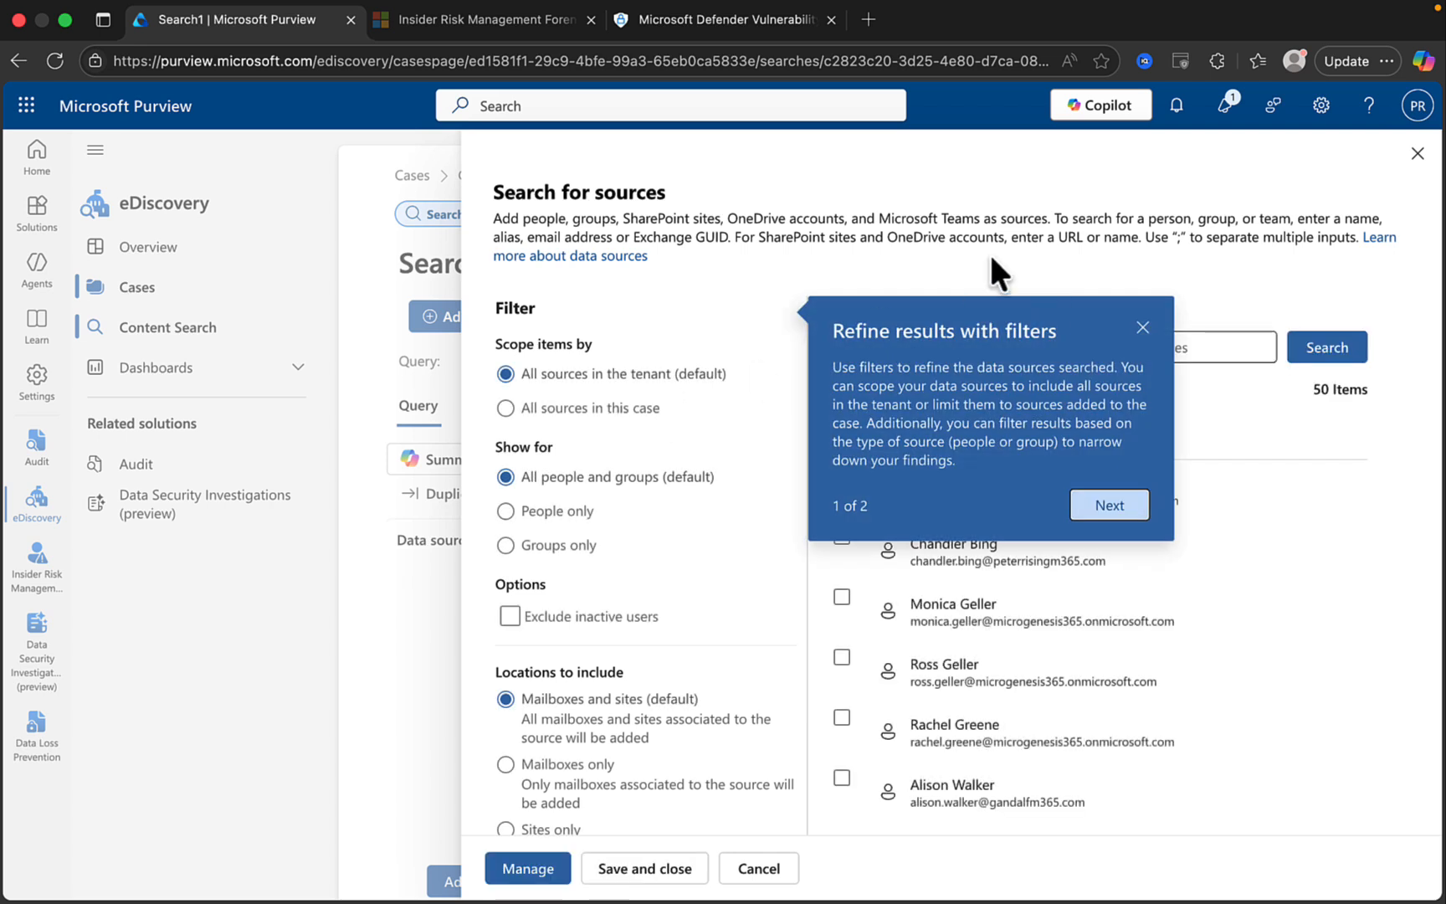
{"action": "left_click", "coordinate": [1142, 326]}
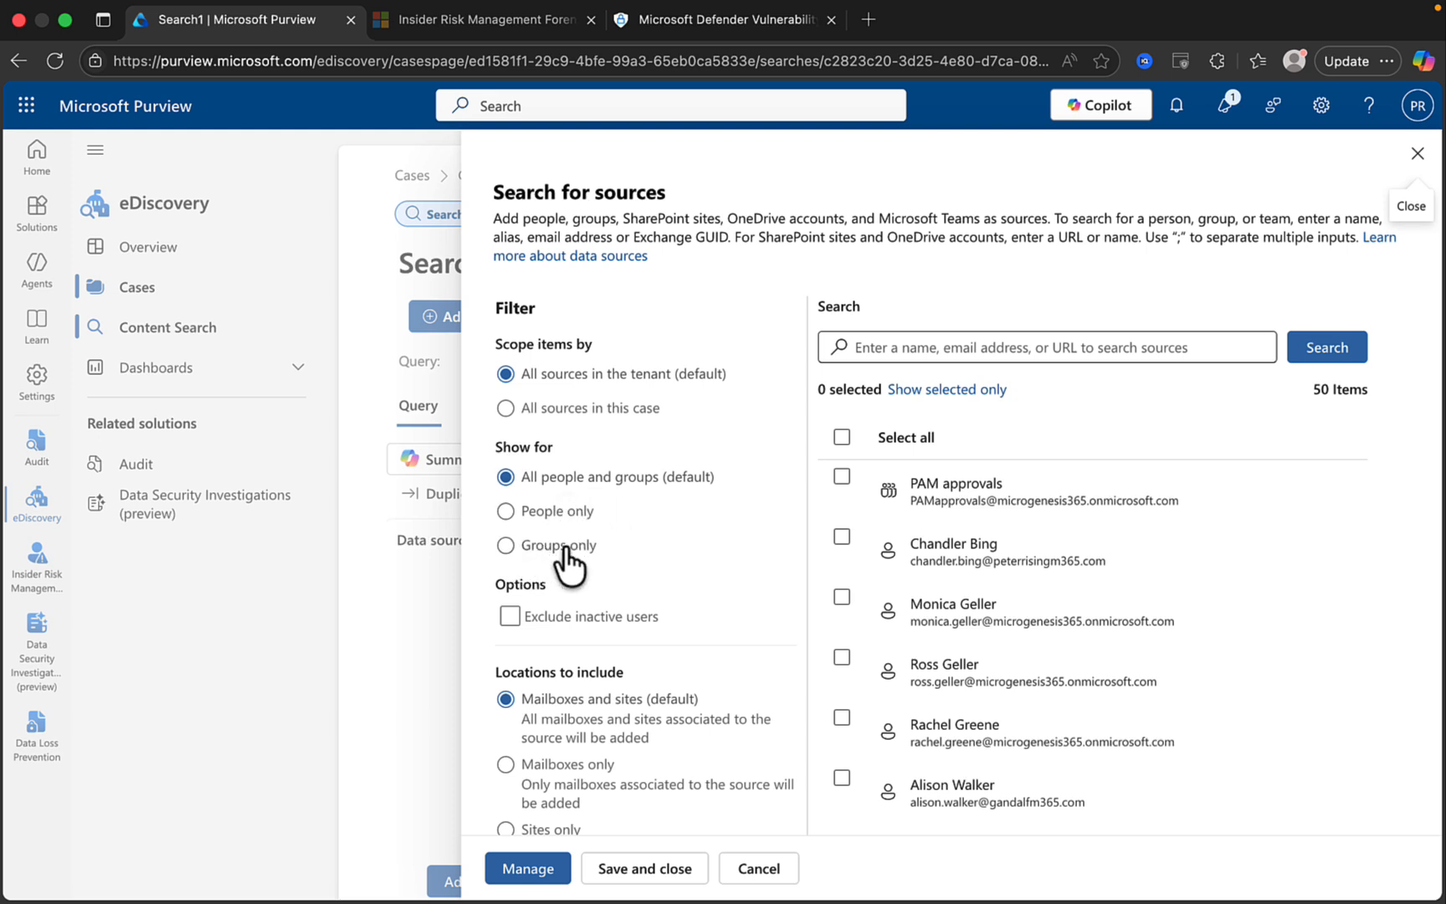
{"action": "scroll", "coordinate": [586, 619], "scroll_direction": "down", "scroll_amount": 1}
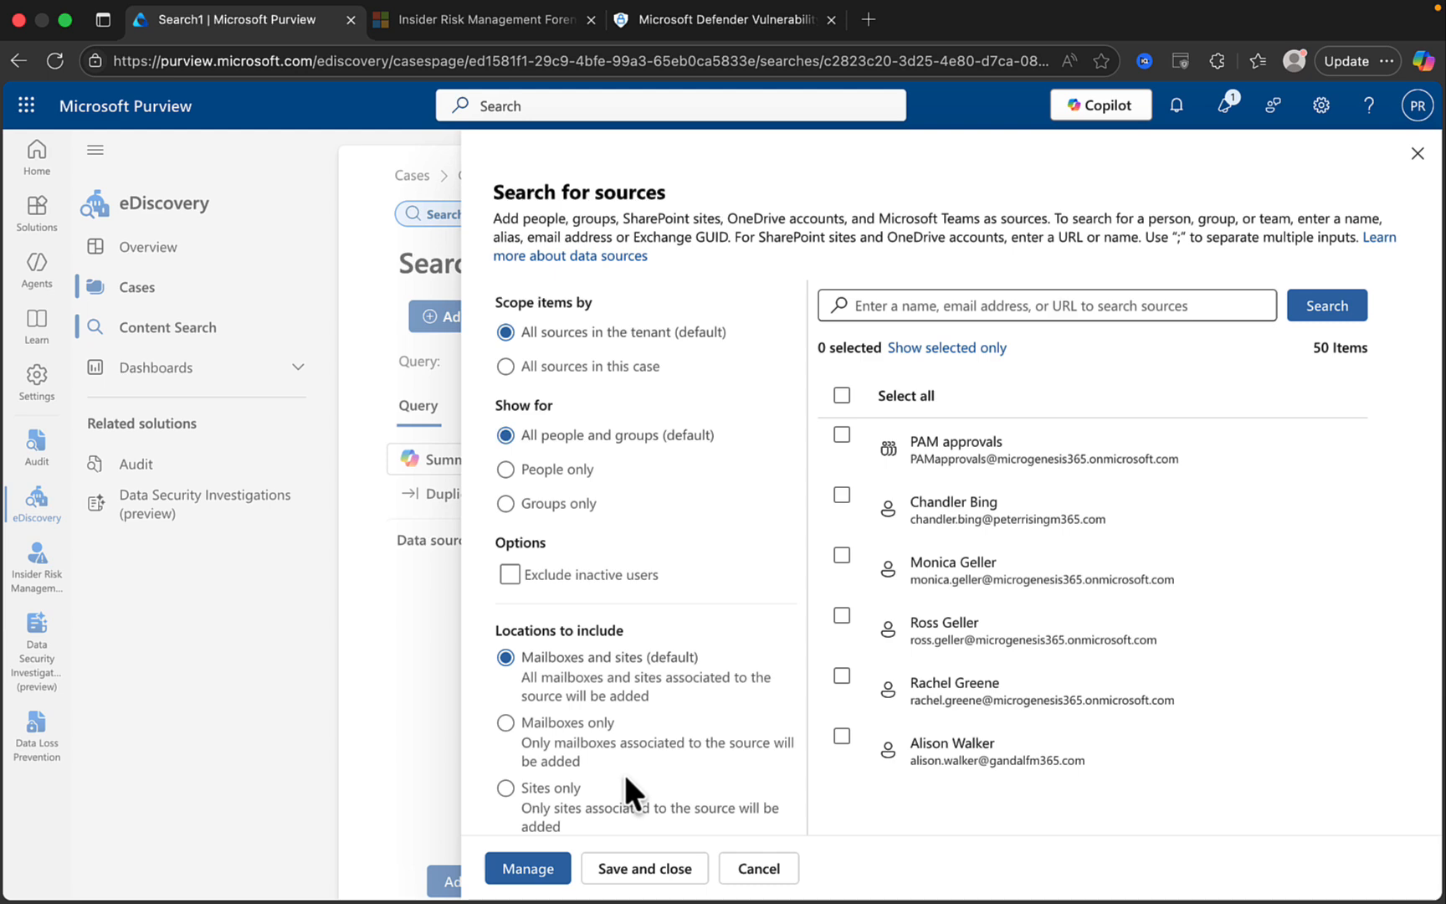
{"action": "scroll", "coordinate": [994, 523], "scroll_direction": "down", "scroll_amount": 3}
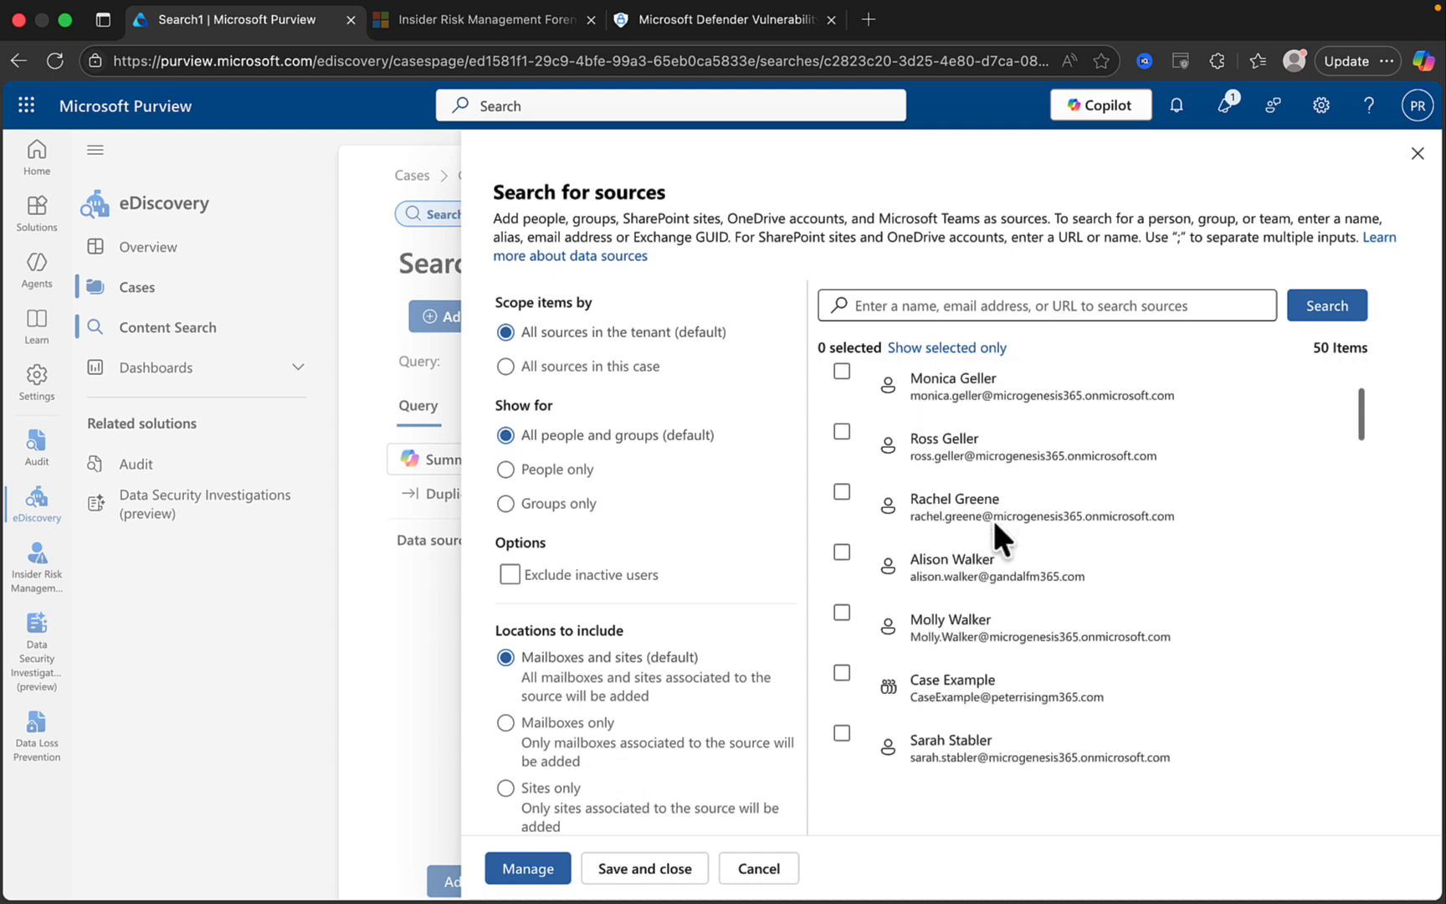
{"action": "scroll", "coordinate": [994, 523], "scroll_direction": "down", "scroll_amount": 1}
{"action": "scroll", "coordinate": [992, 516], "scroll_direction": "down", "scroll_amount": 2}
{"action": "scroll", "coordinate": [991, 516], "scroll_direction": "up", "scroll_amount": 6}
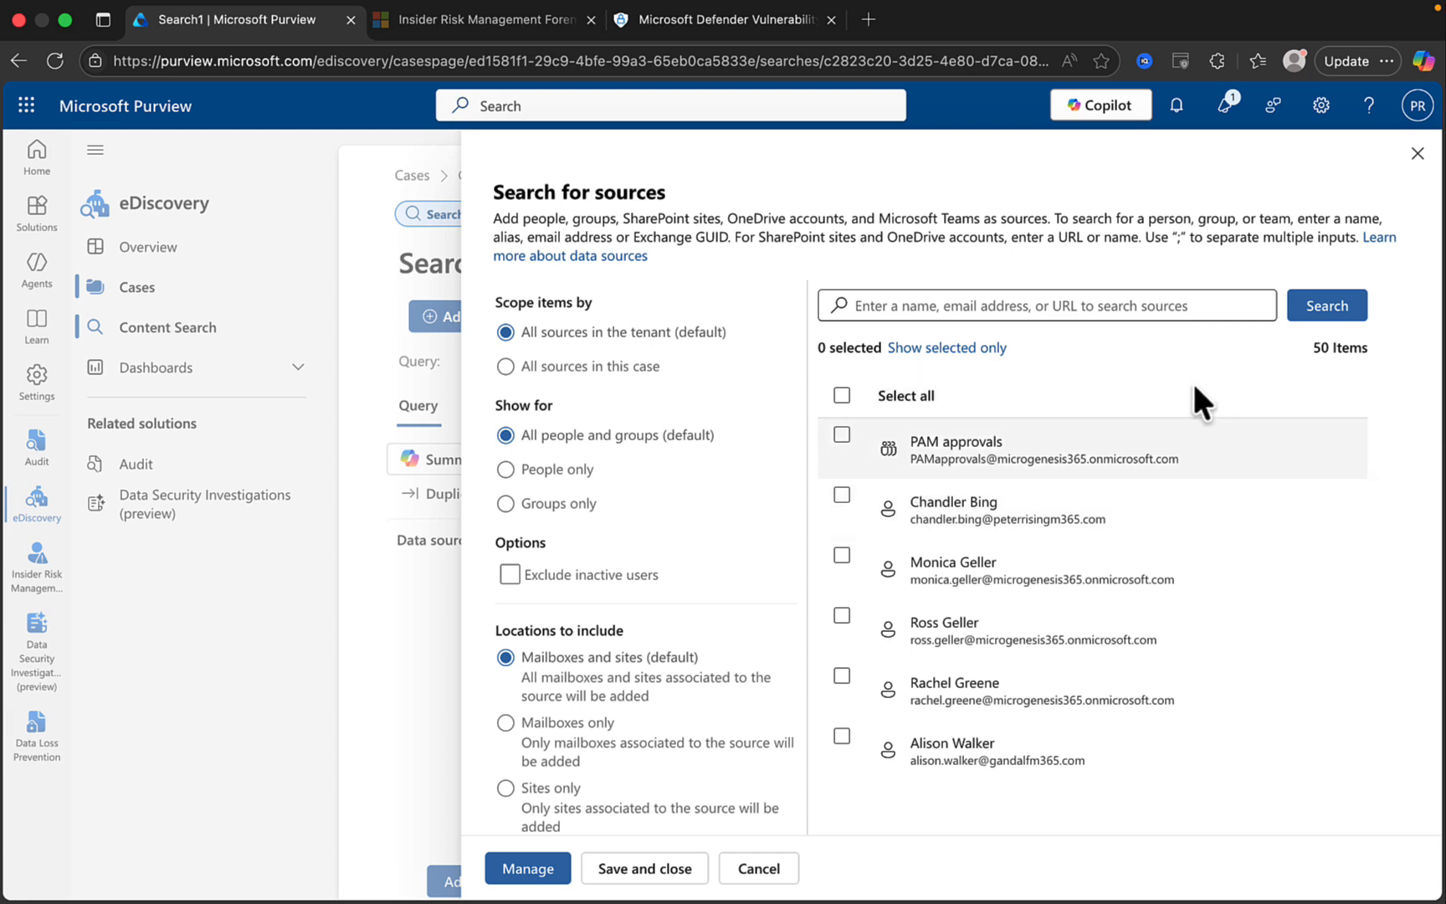
{"action": "left_click", "coordinate": [1417, 154]}
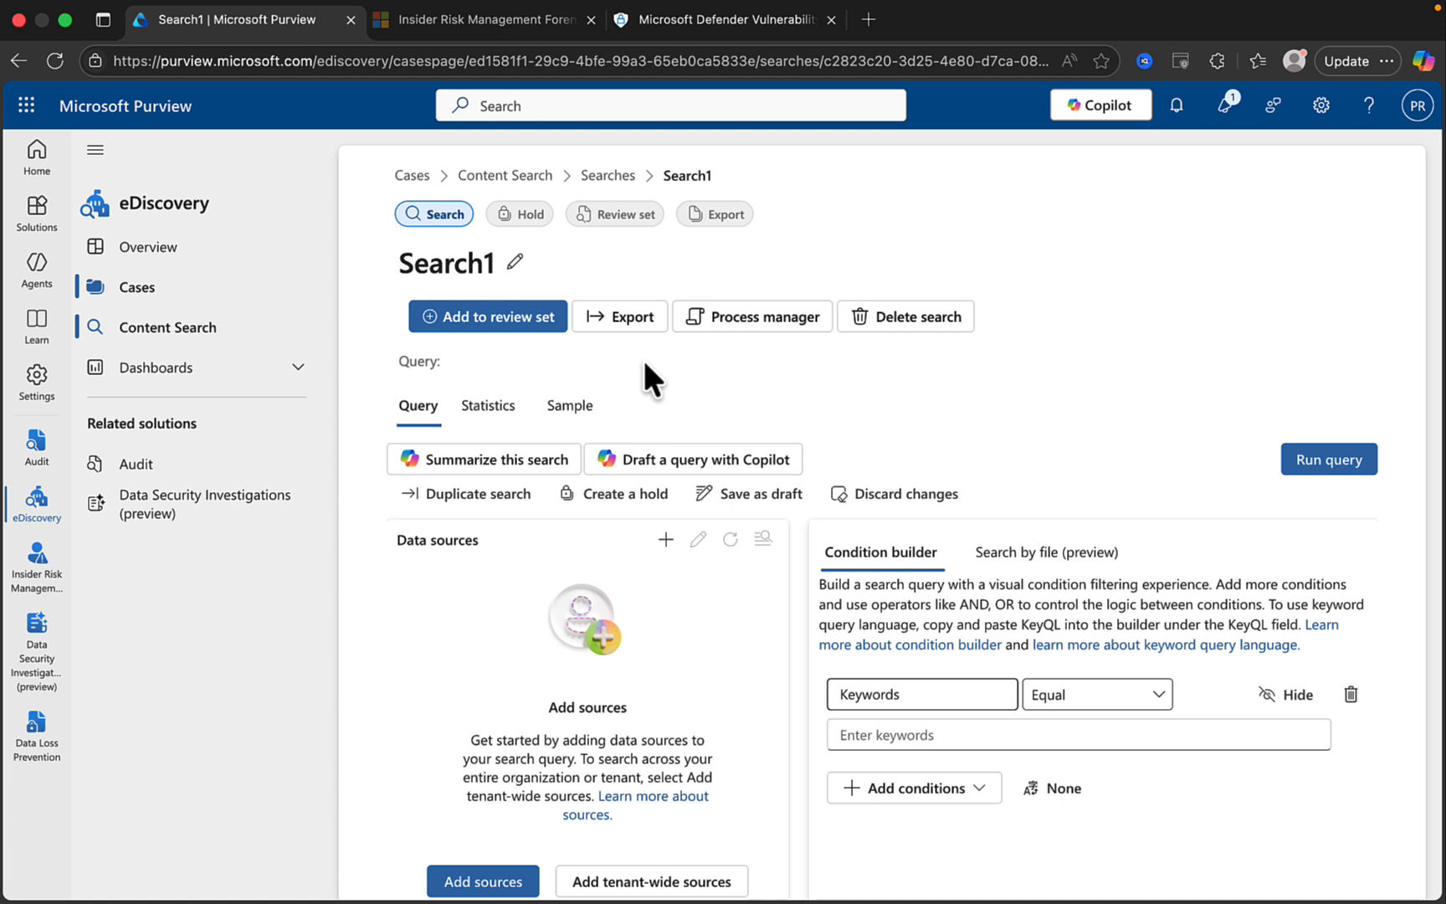
After a review-set attempt warns of missing sources, filter the source list to people.
{"action": "left_click", "coordinate": [454, 314]}
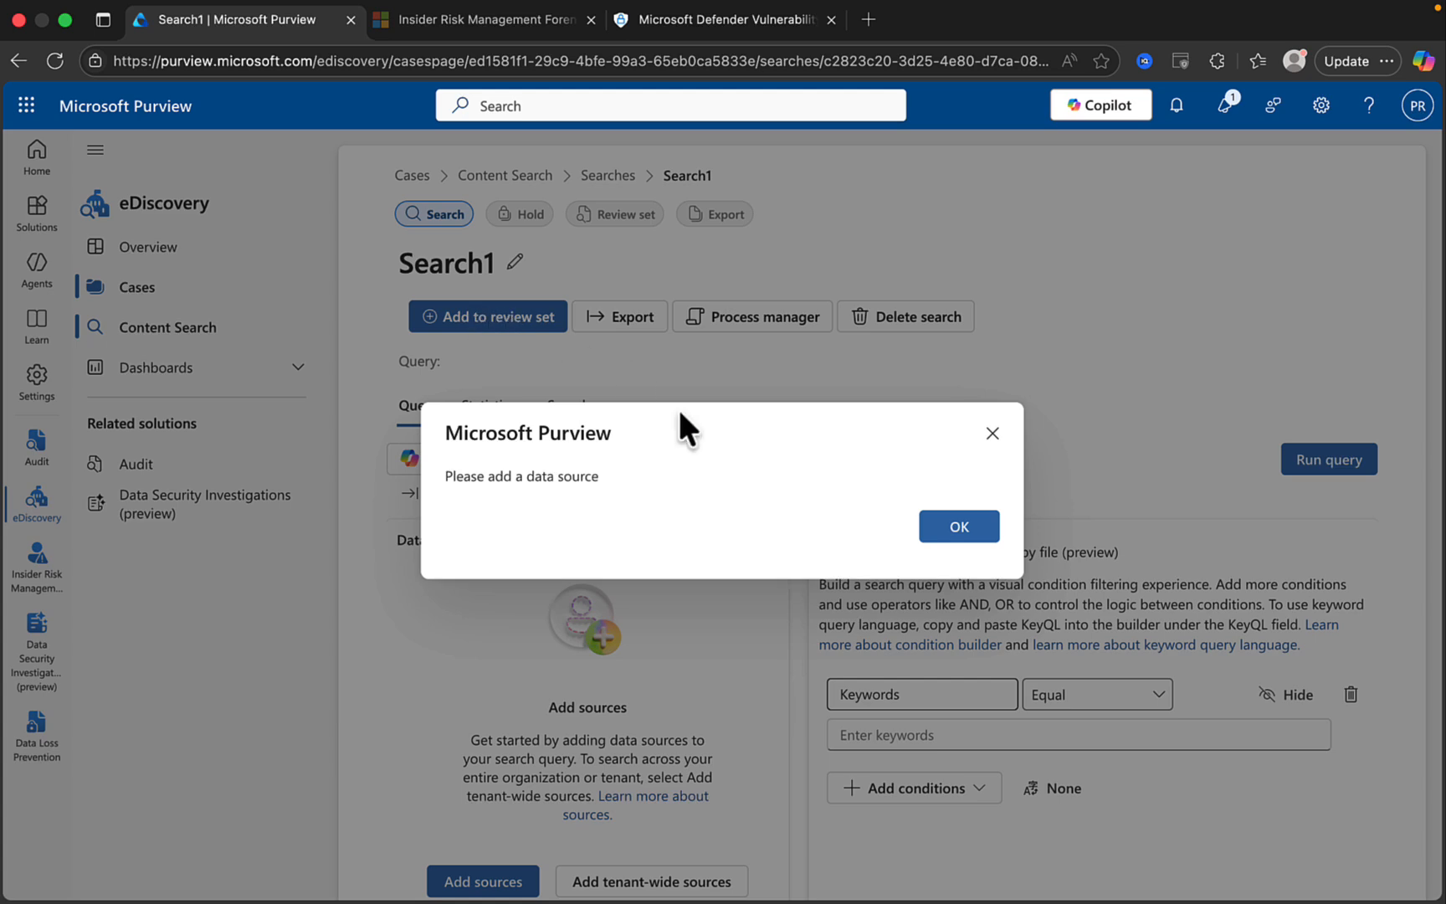
{"action": "left_click", "coordinate": [994, 434]}
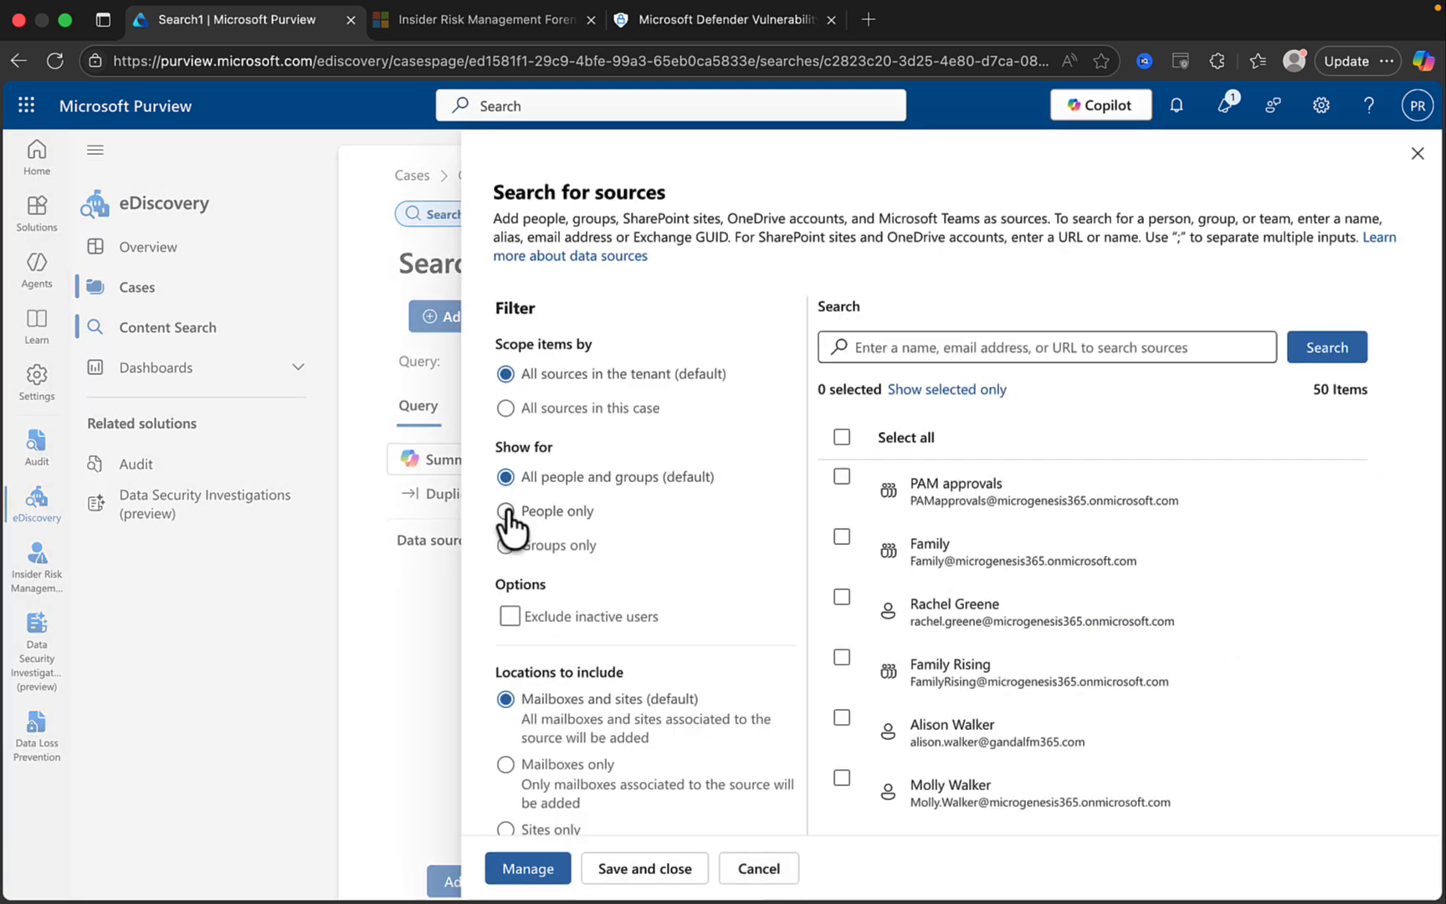
{"action": "left_click", "coordinate": [506, 510]}
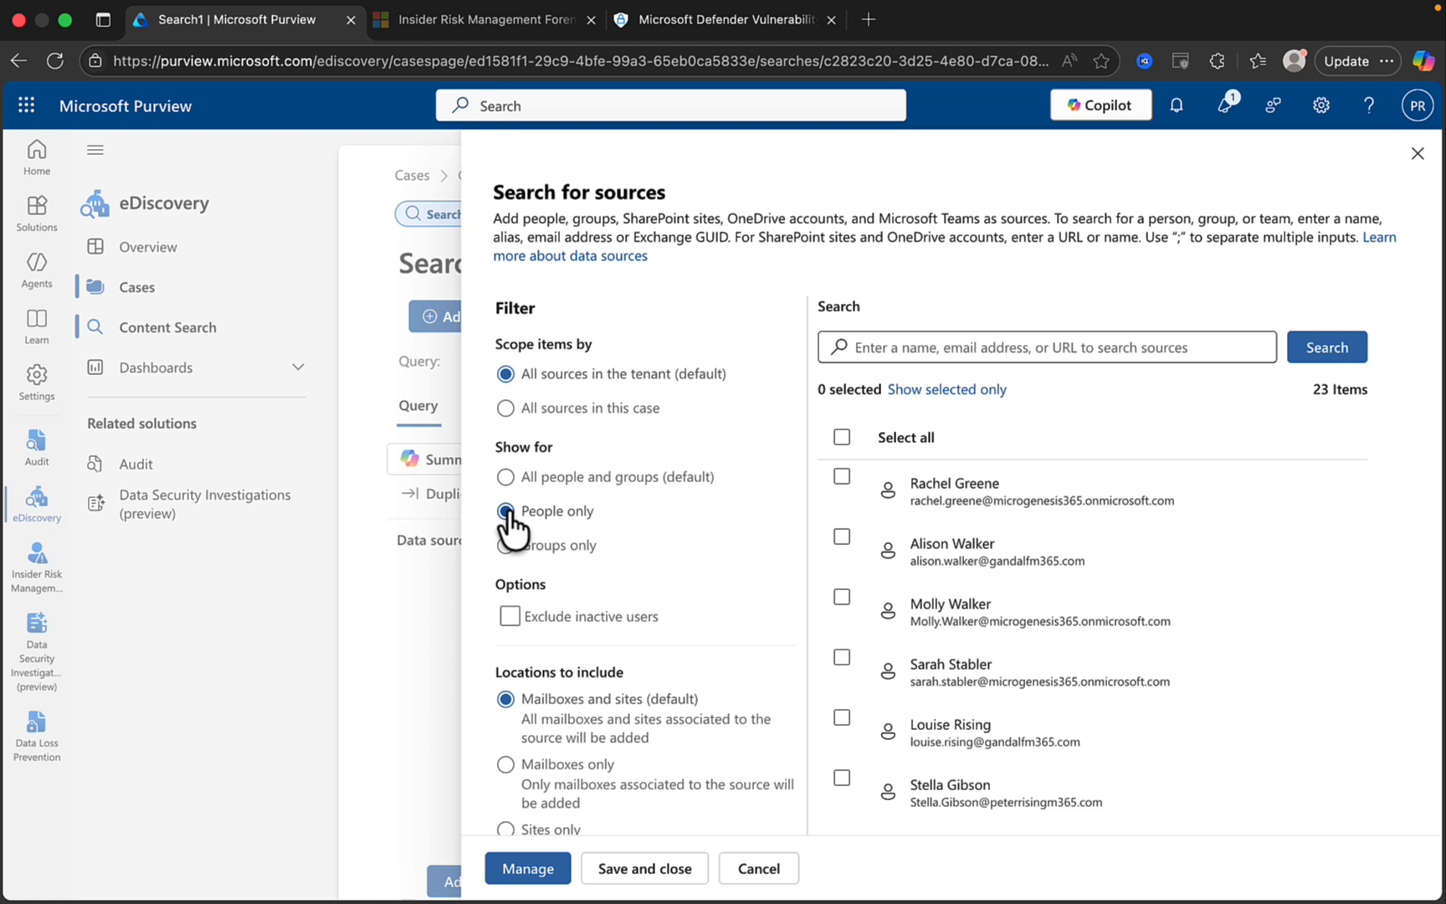
Add two people as sources, confirm each one's mailbox and site, and save.
{"action": "left_click", "coordinate": [842, 477]}
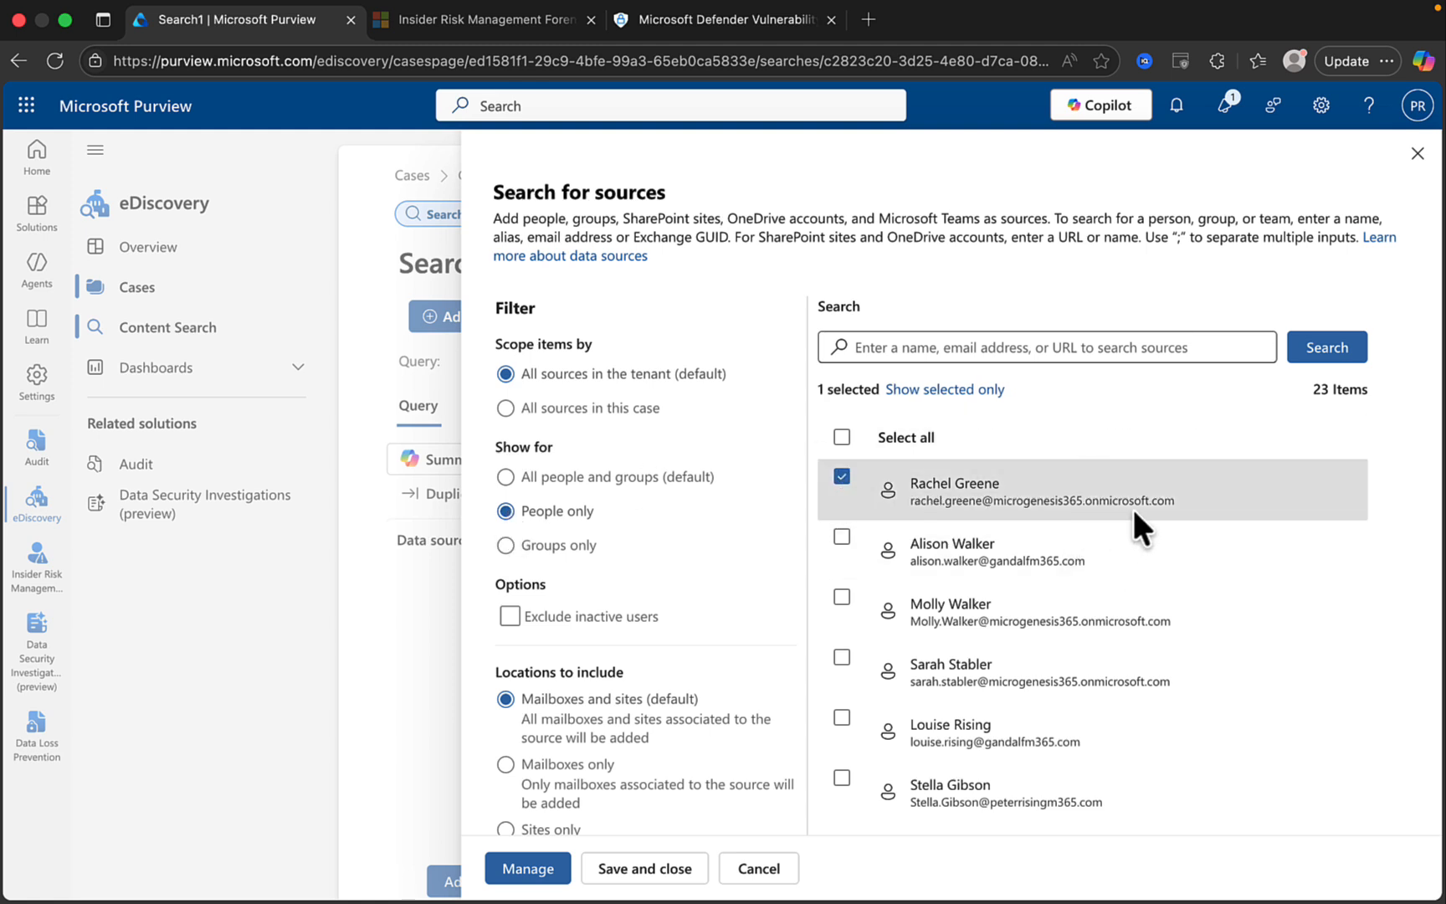
{"action": "left_click", "coordinate": [842, 780]}
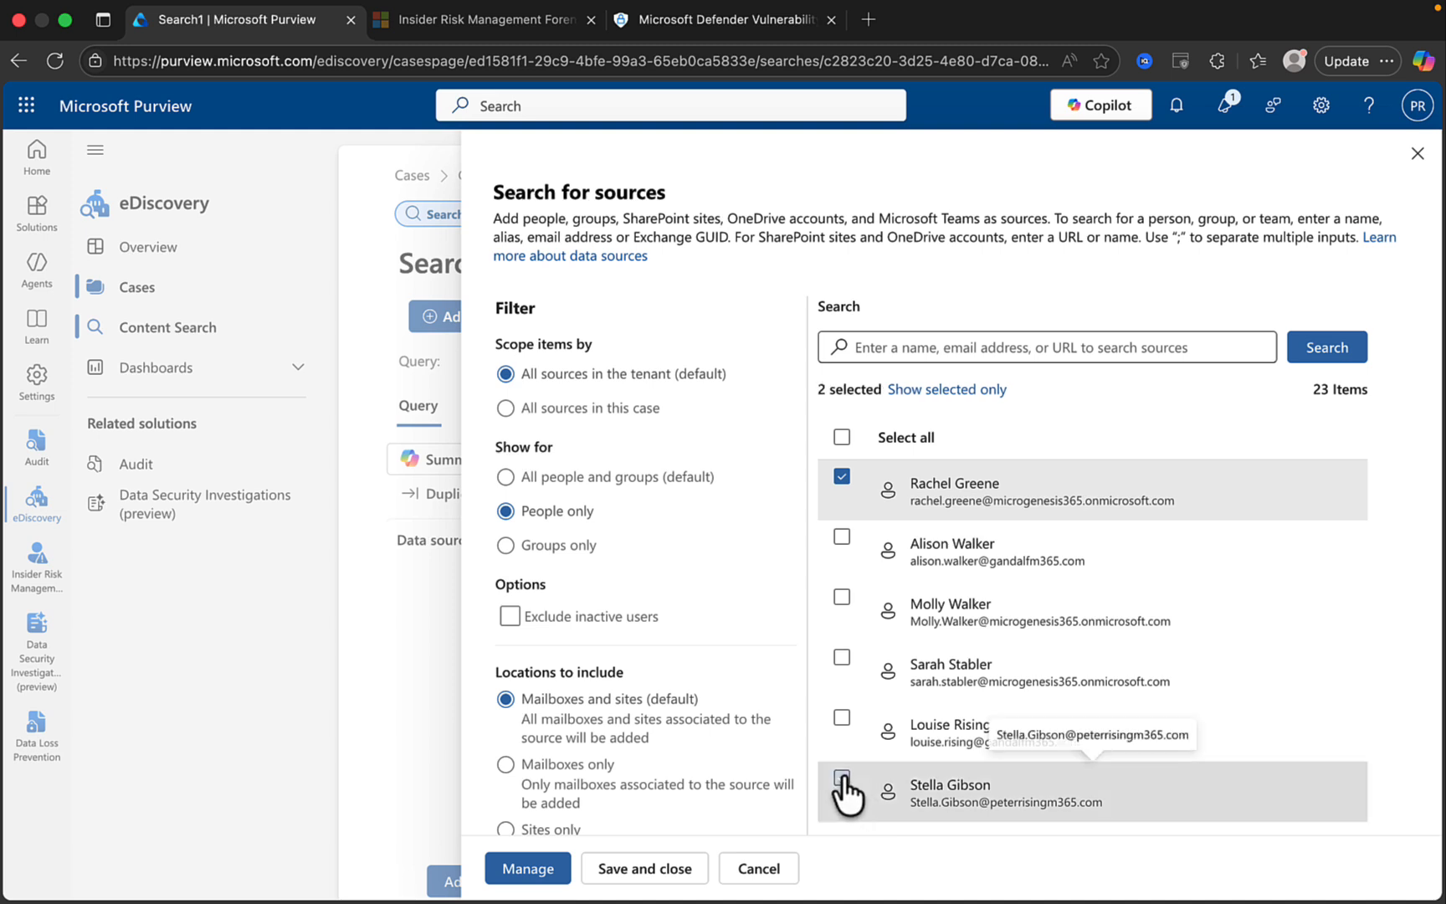
{"action": "left_click", "coordinate": [527, 869]}
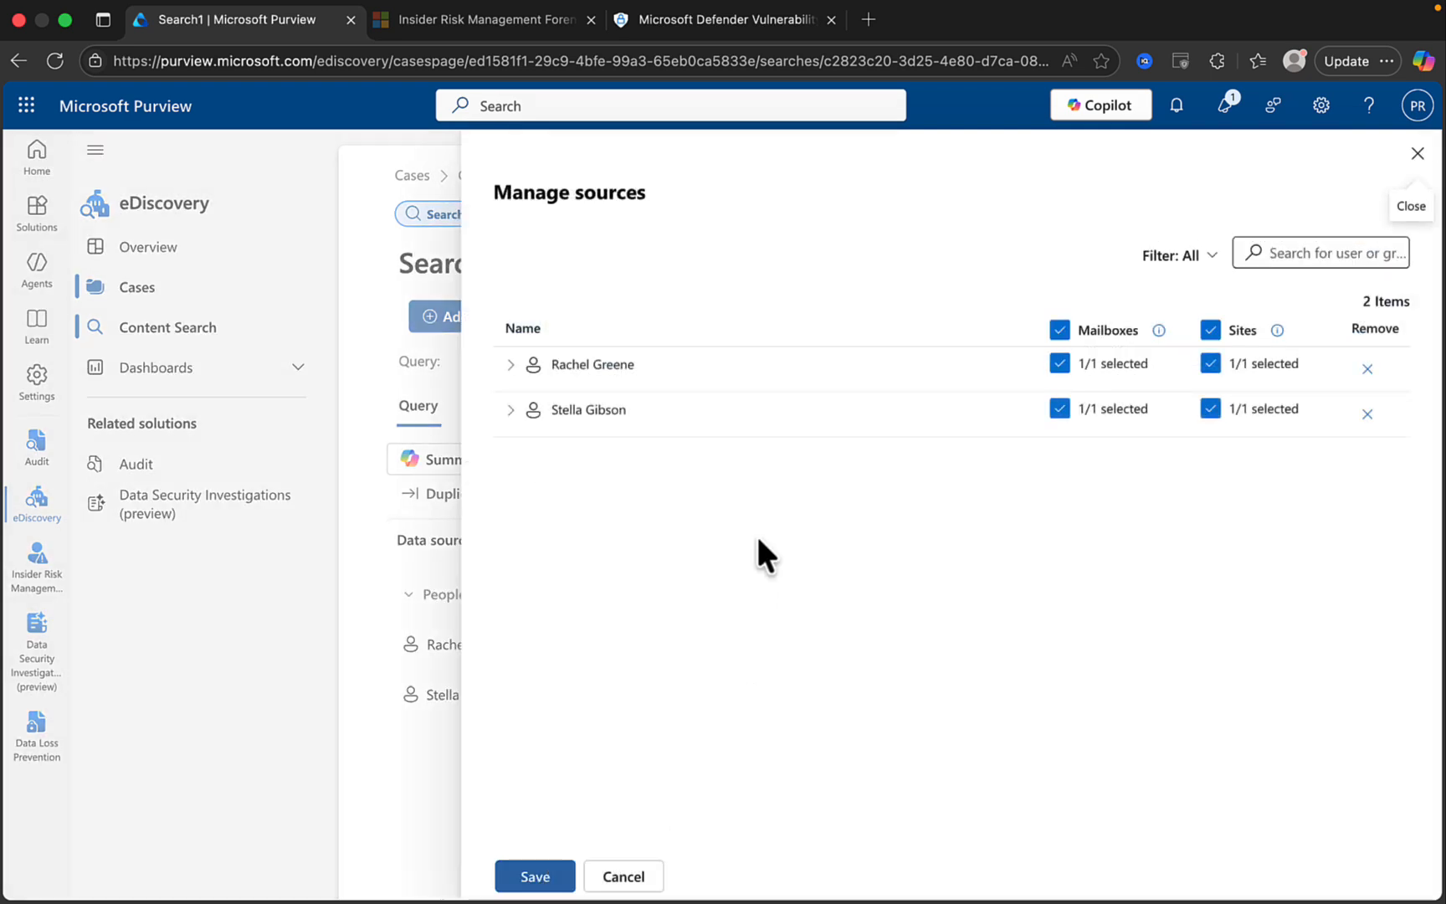
{"action": "left_click", "coordinate": [509, 364]}
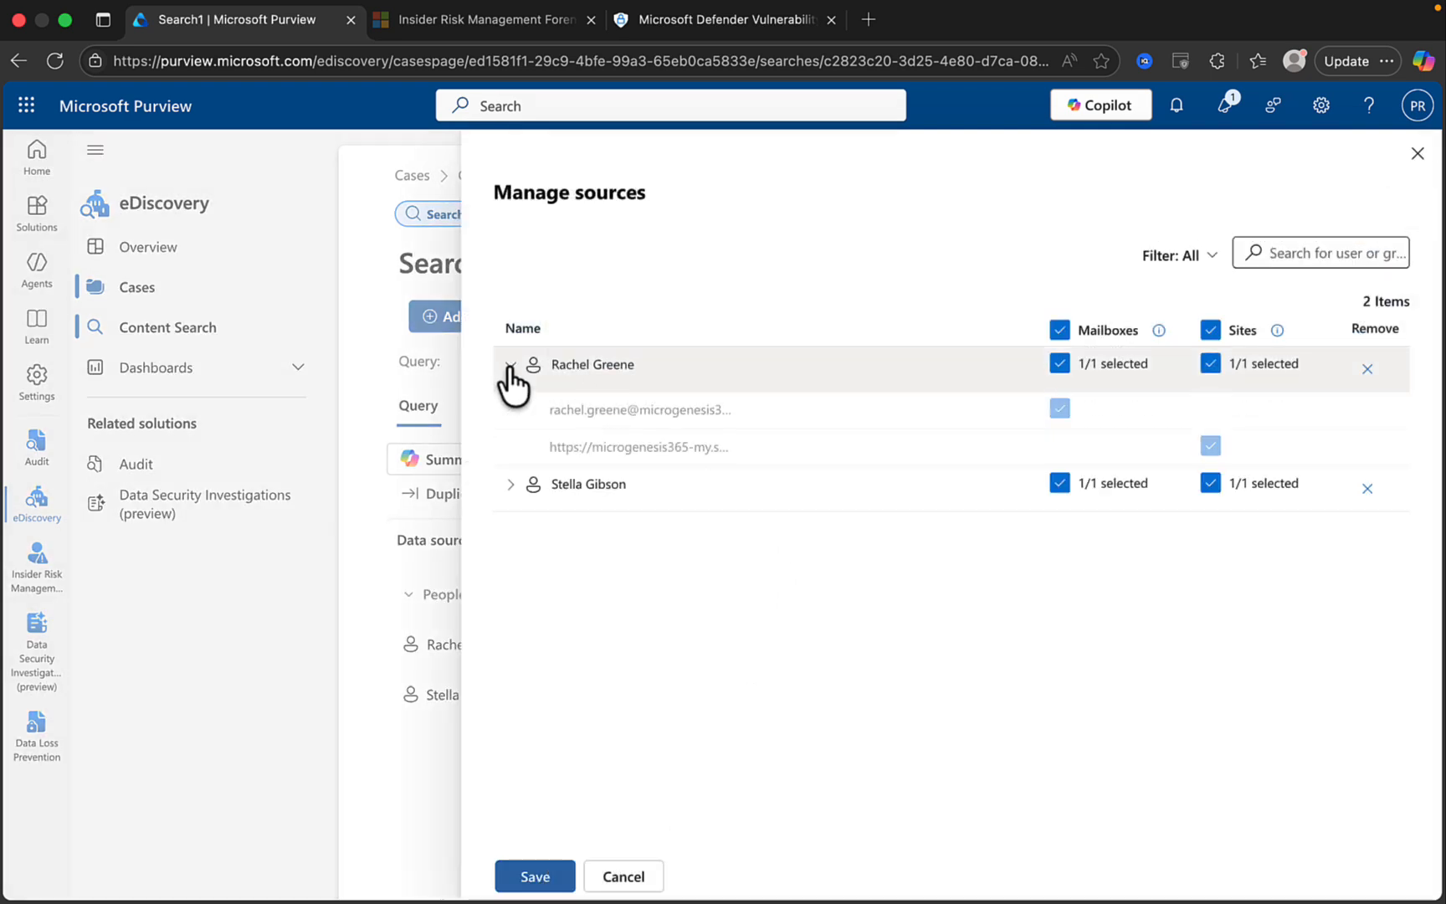
{"action": "left_click", "coordinate": [511, 484]}
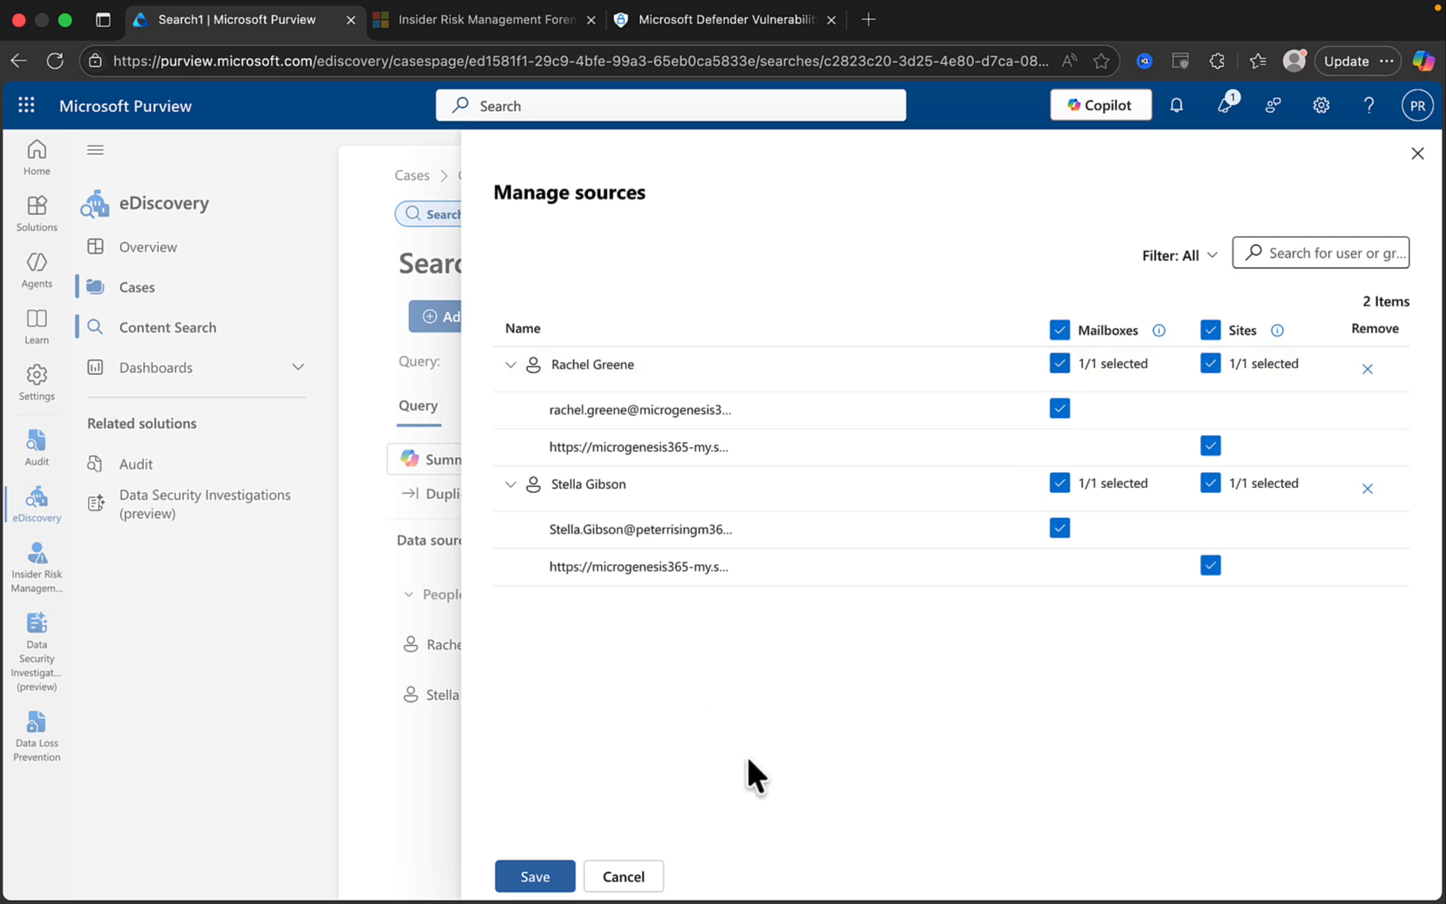
{"action": "left_click", "coordinate": [539, 876]}
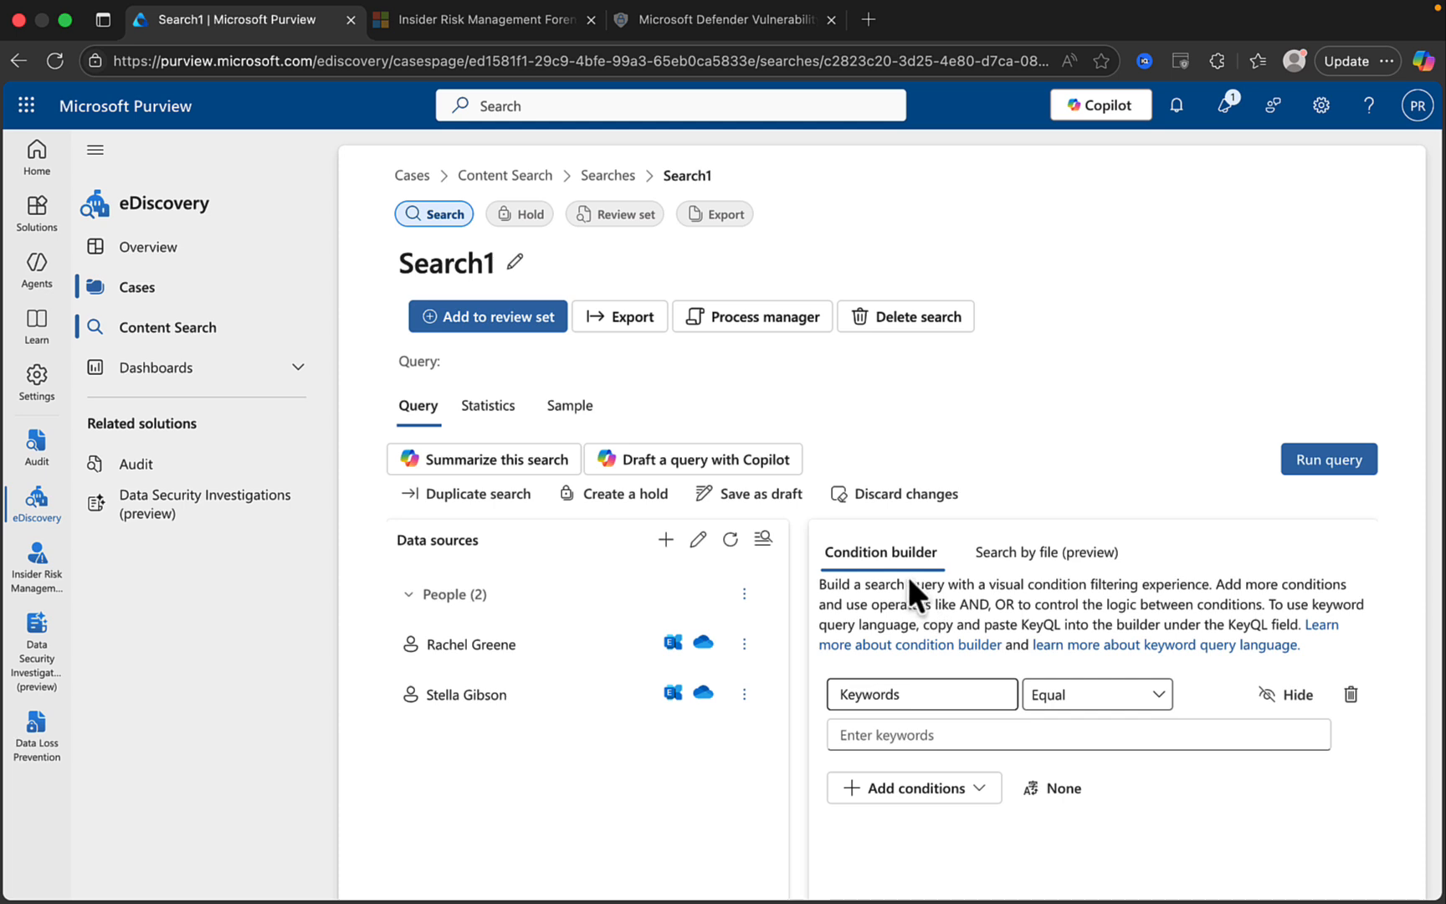
{"action": "left_click", "coordinate": [1059, 557]}
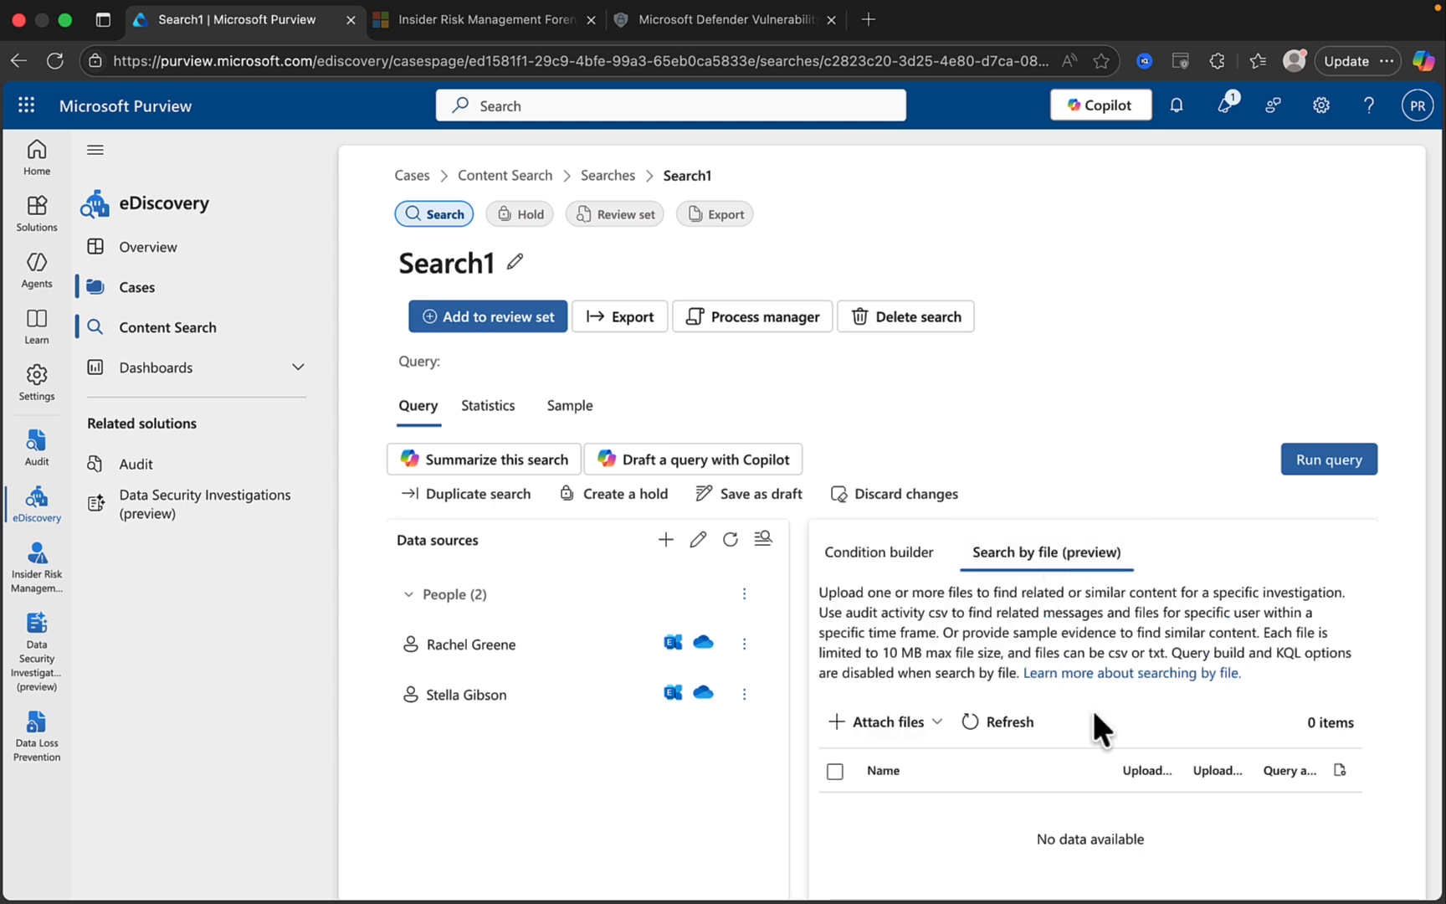
{"action": "scroll", "coordinate": [1091, 703], "scroll_direction": "down", "scroll_amount": 1}
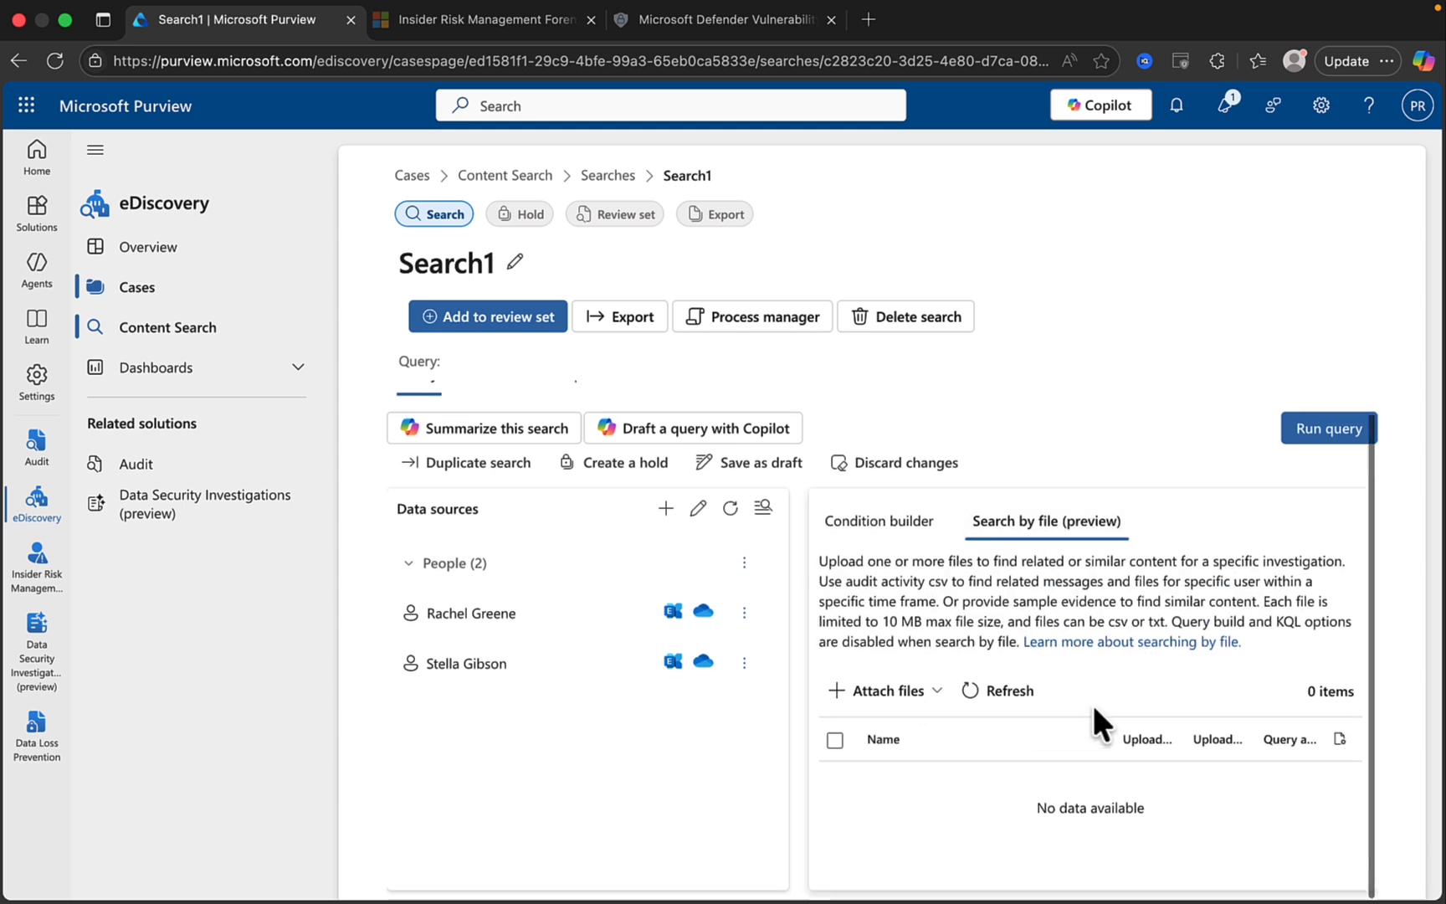
{"action": "left_click", "coordinate": [930, 692]}
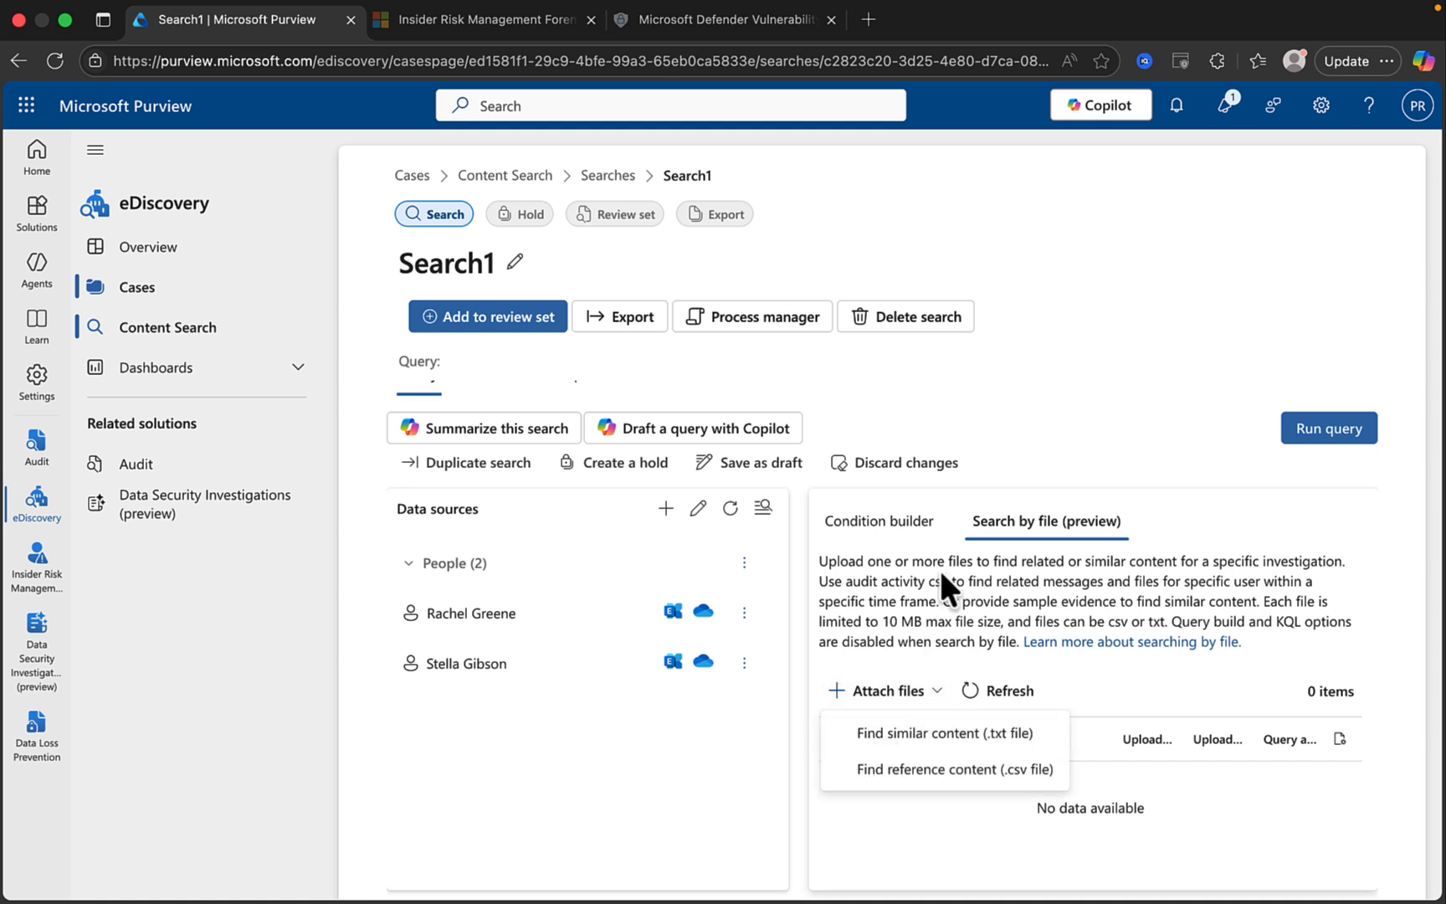
{"action": "left_click", "coordinate": [897, 544]}
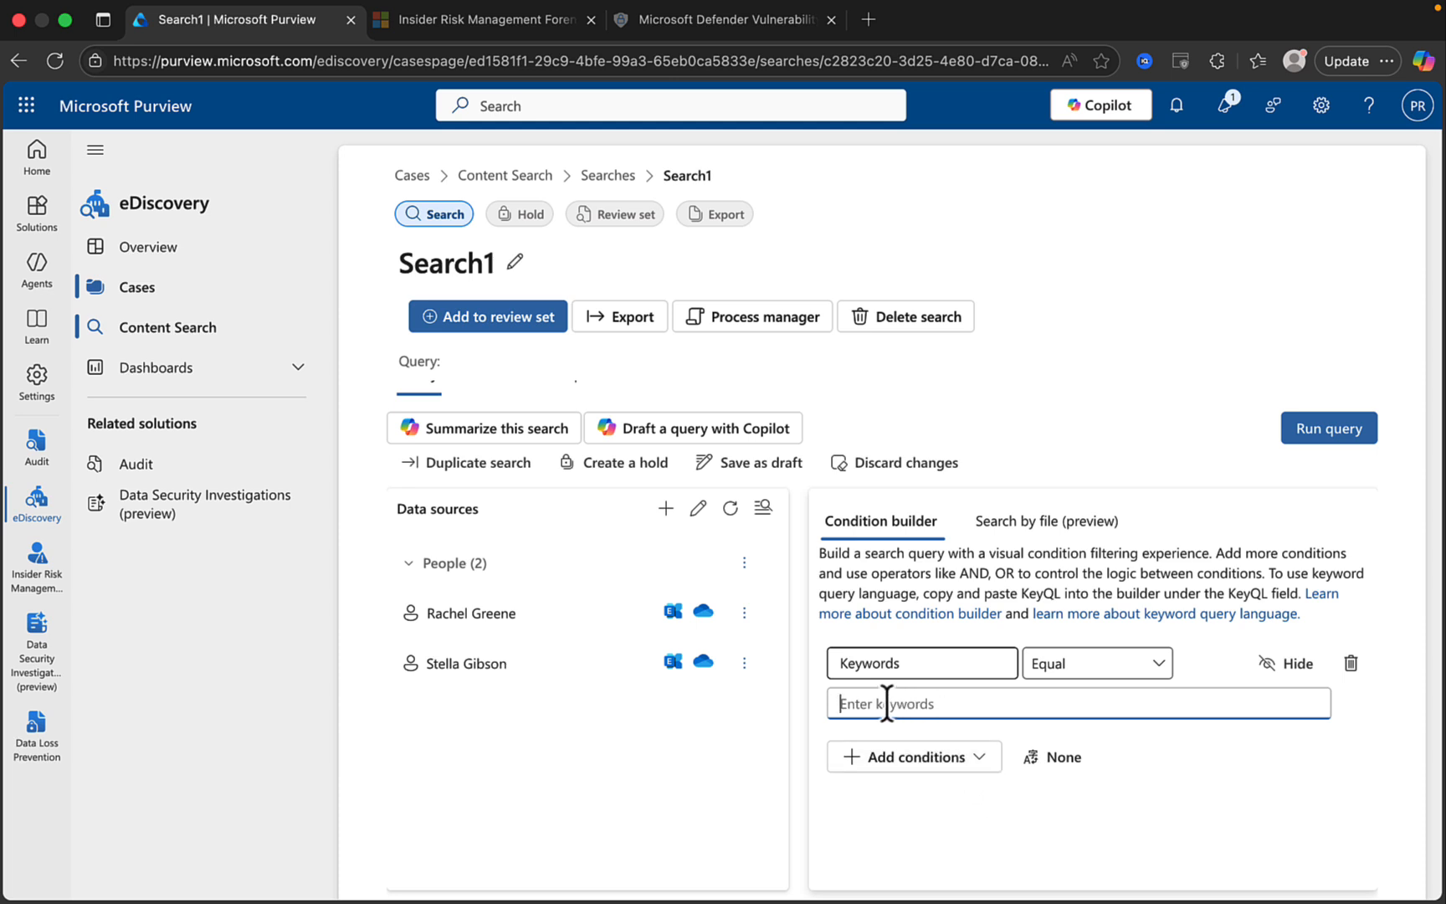
Review the keyword condition's Equal operator options.
{"action": "left_click", "coordinate": [1151, 665]}
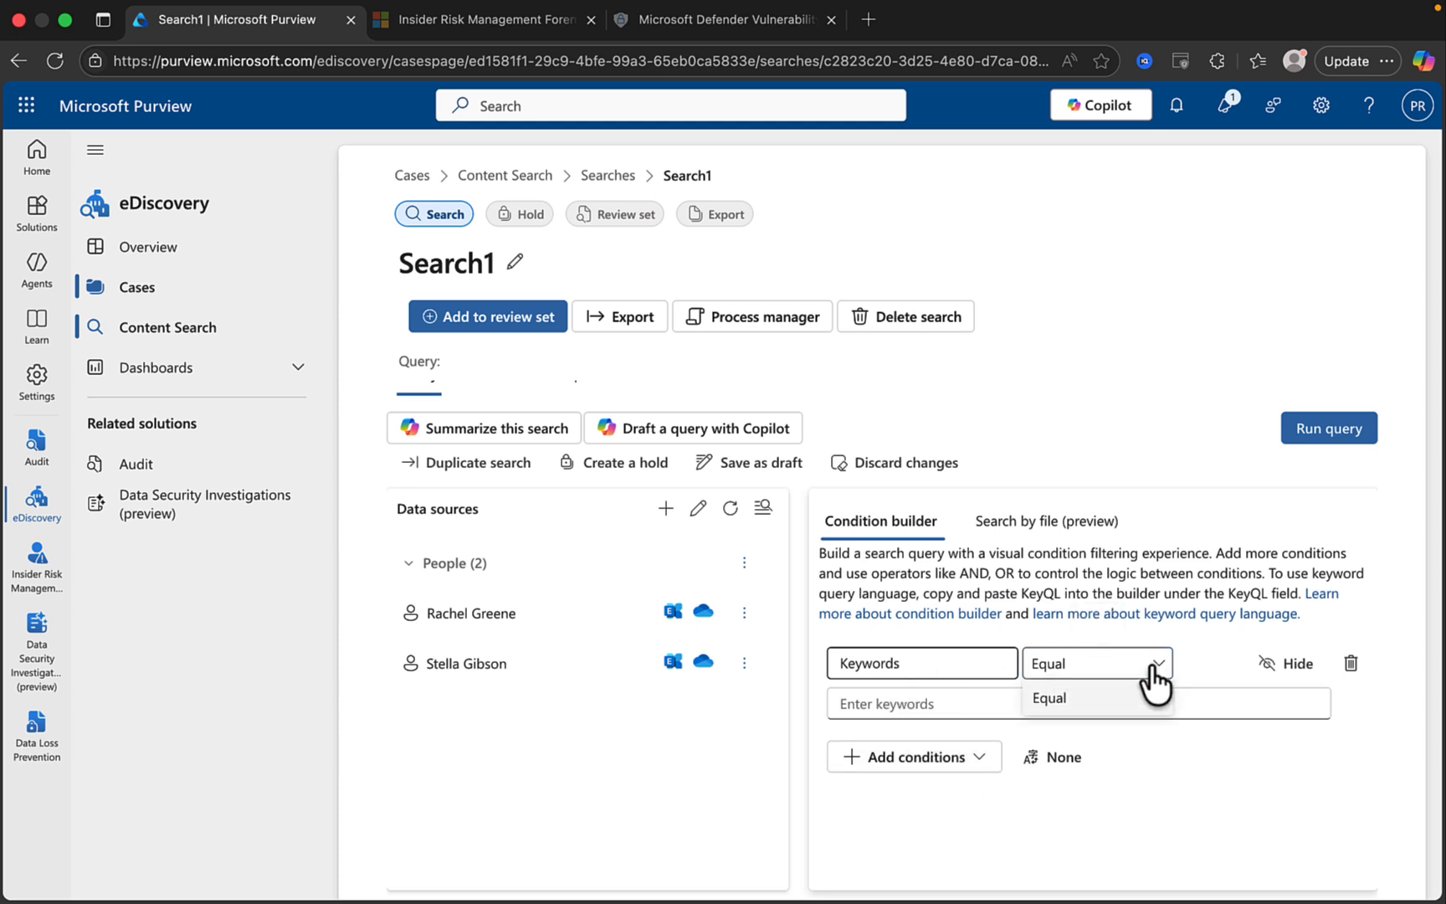
{"action": "left_click", "coordinate": [1151, 665]}
{"action": "left_click", "coordinate": [1148, 672]}
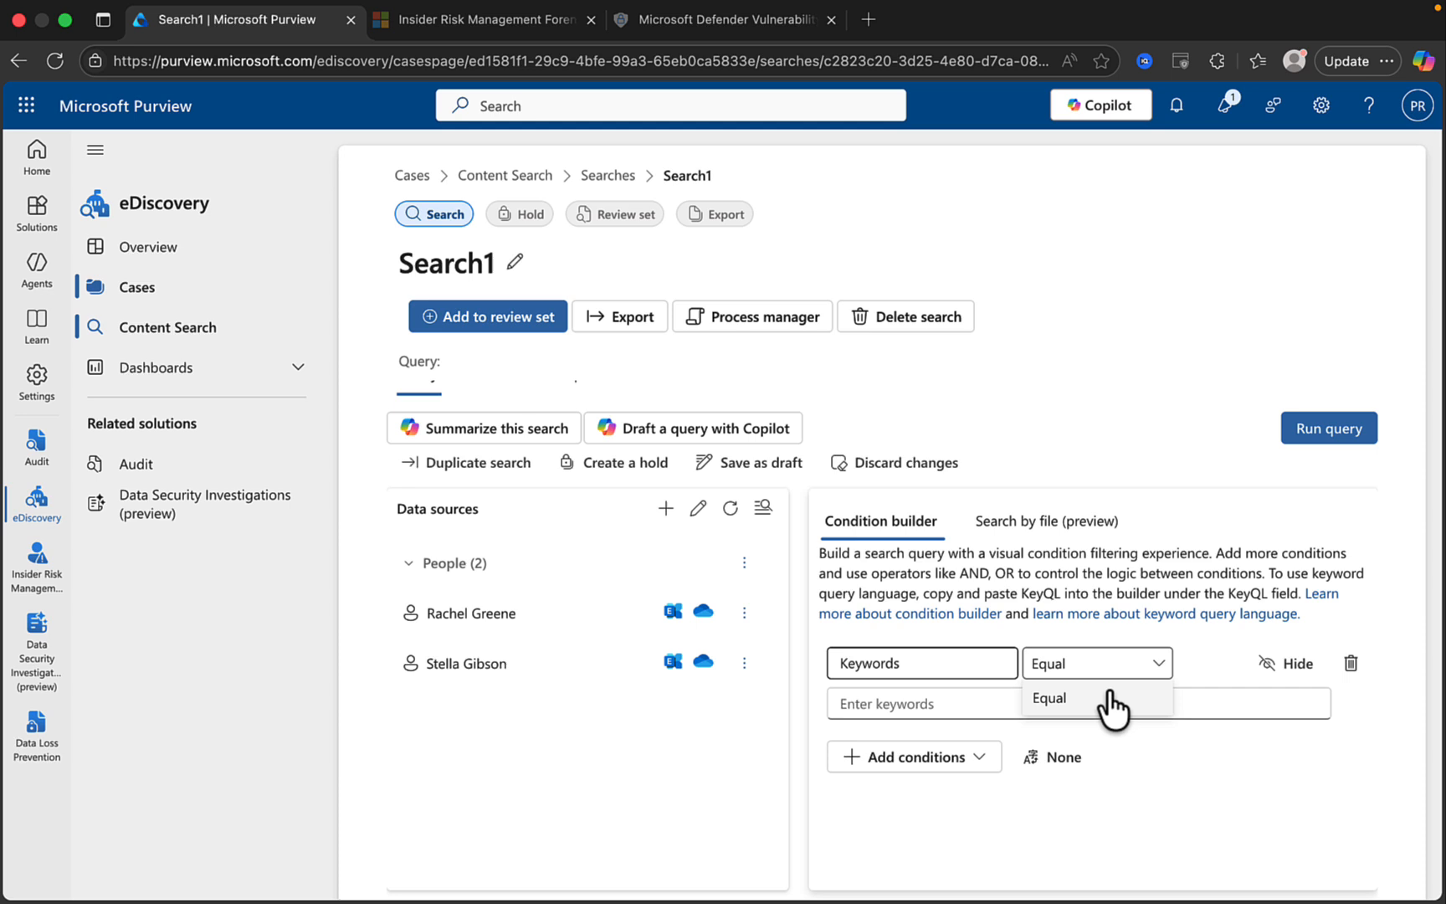
{"action": "left_click", "coordinate": [906, 704]}
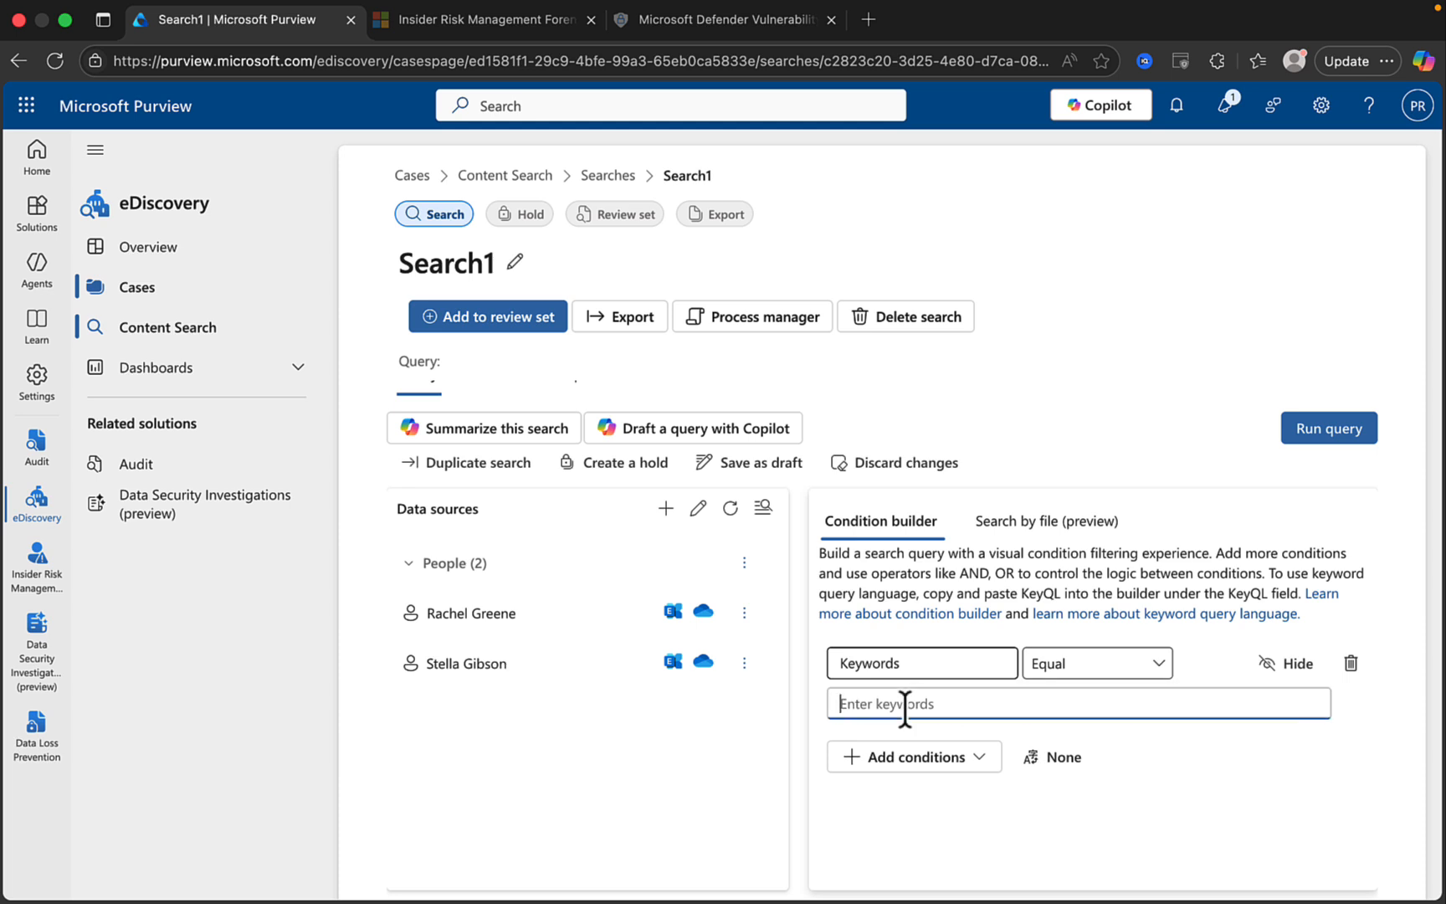
Browse the full Add conditions list by source type, then close it without adding any.
{"action": "left_click", "coordinate": [975, 762]}
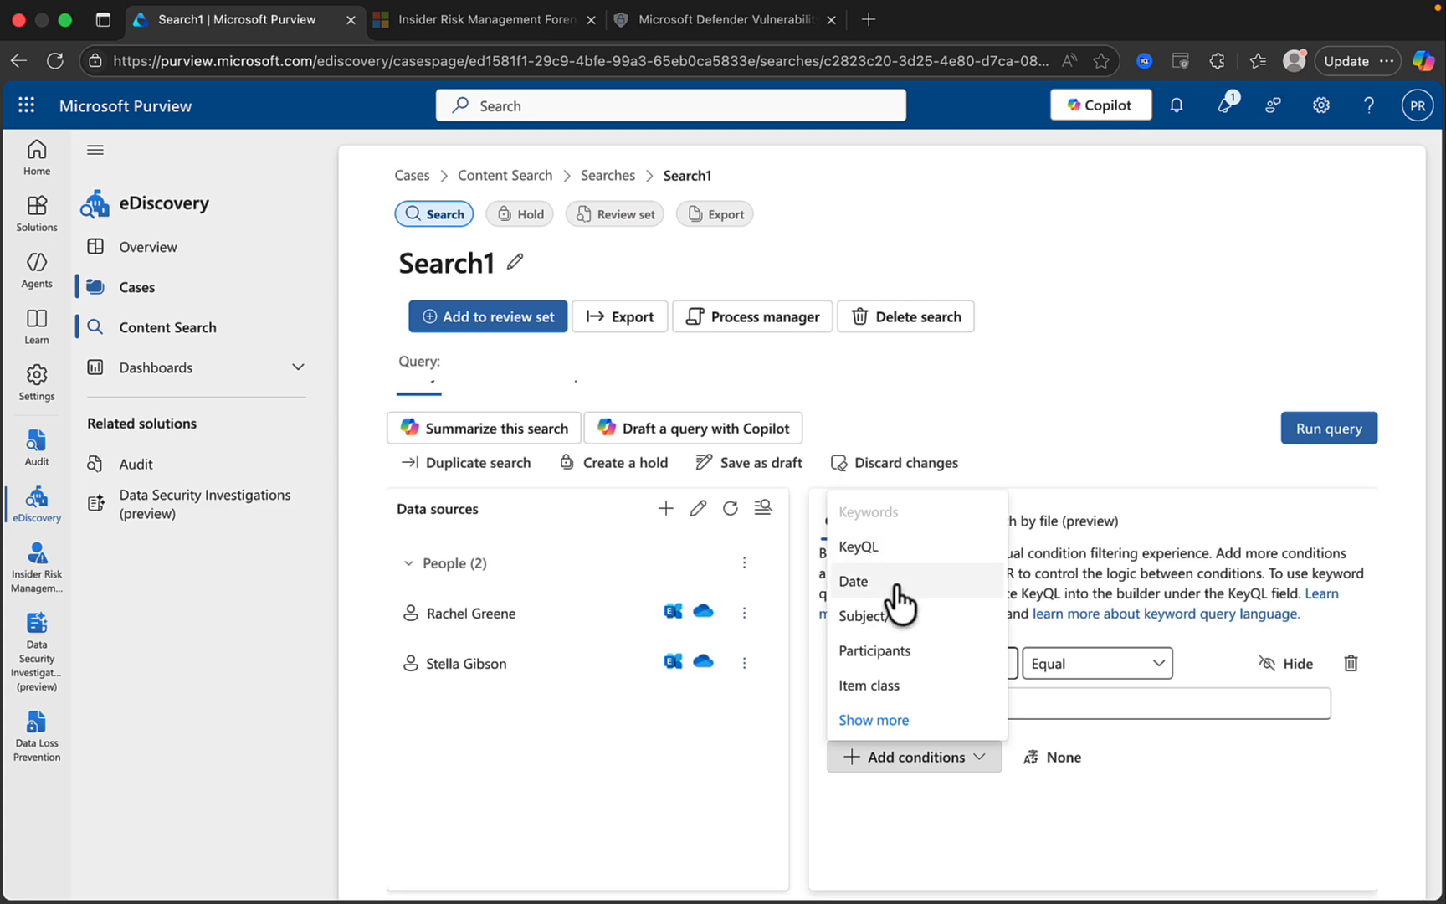
{"action": "left_click", "coordinate": [904, 721]}
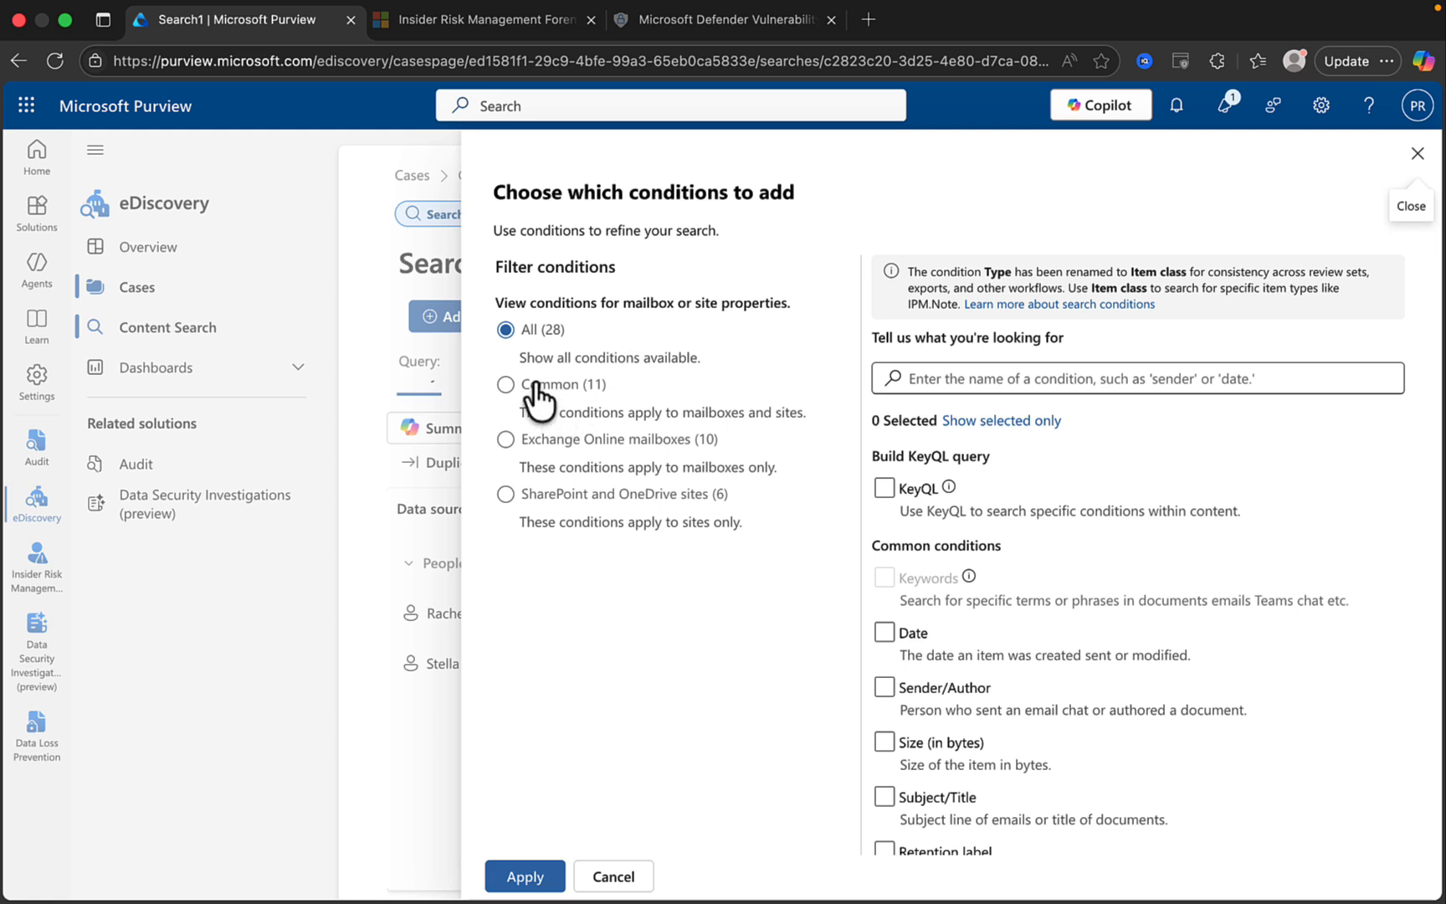
{"action": "left_click", "coordinate": [511, 387]}
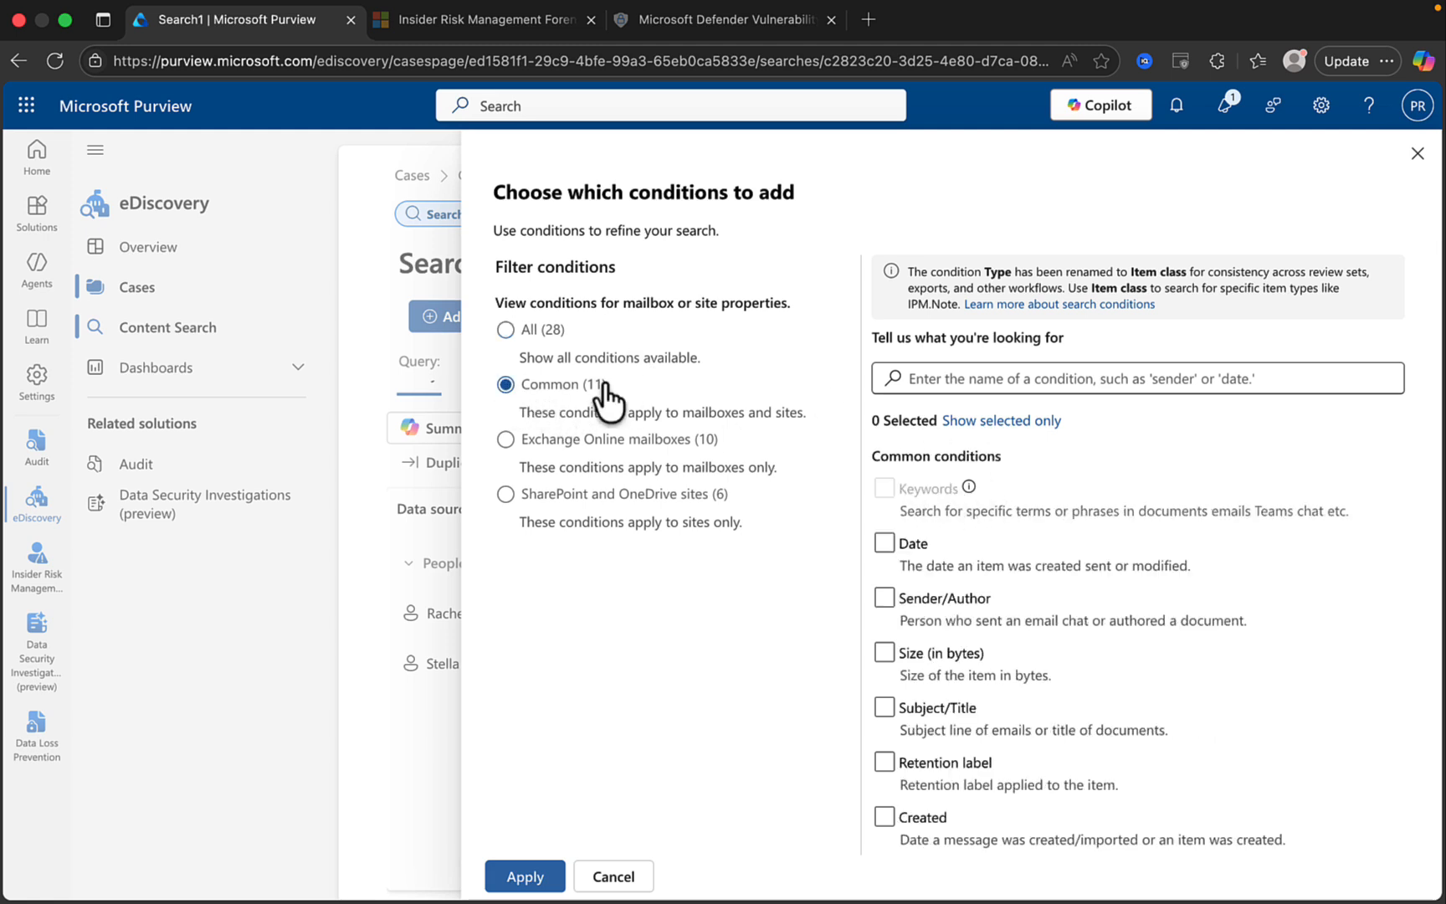
{"action": "left_click", "coordinate": [559, 439]}
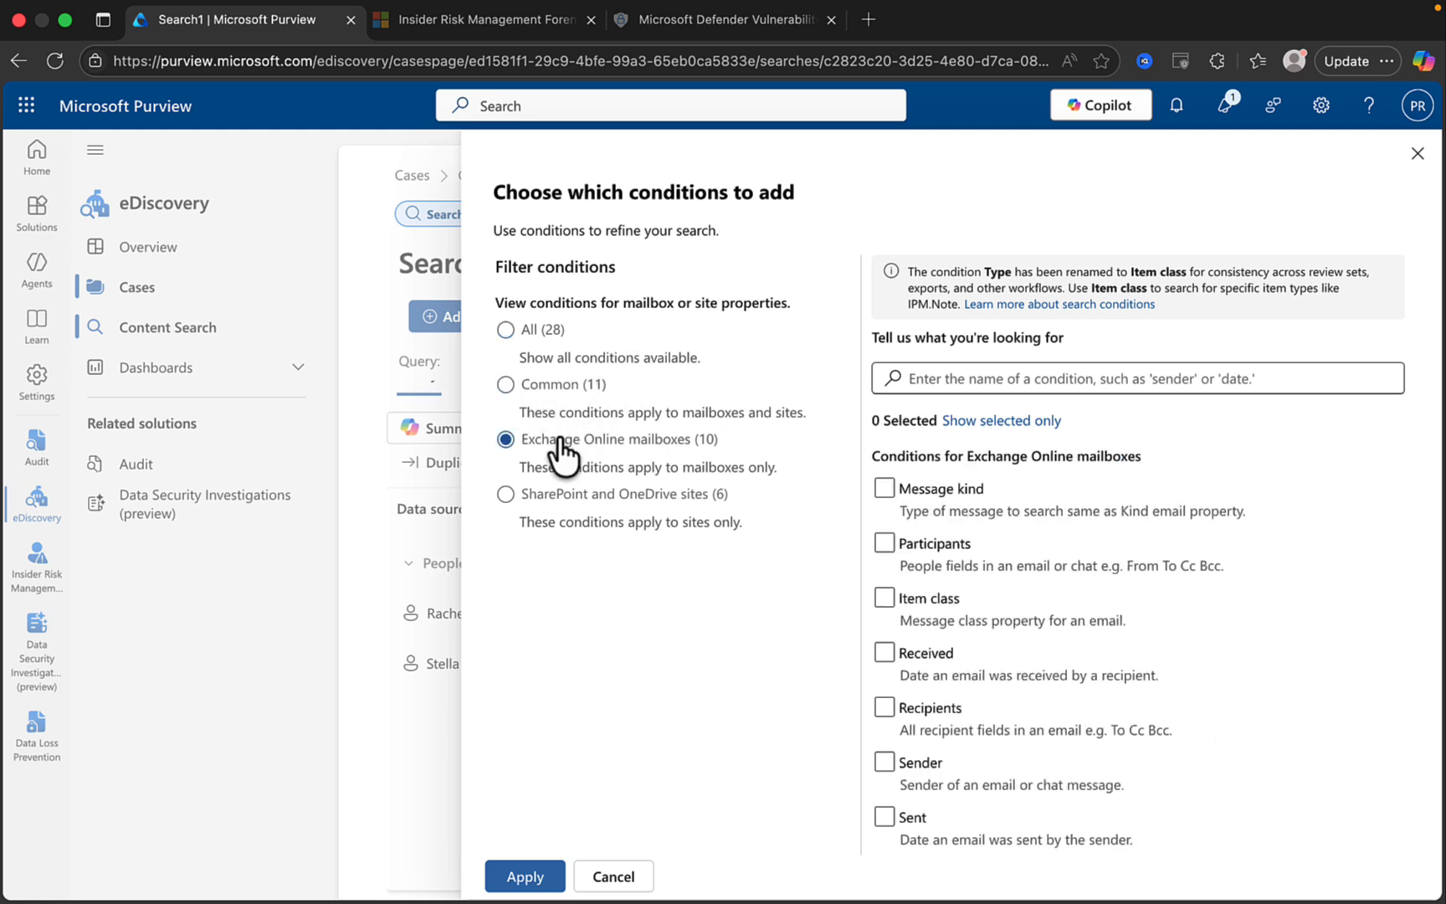
{"action": "left_click", "coordinate": [562, 496]}
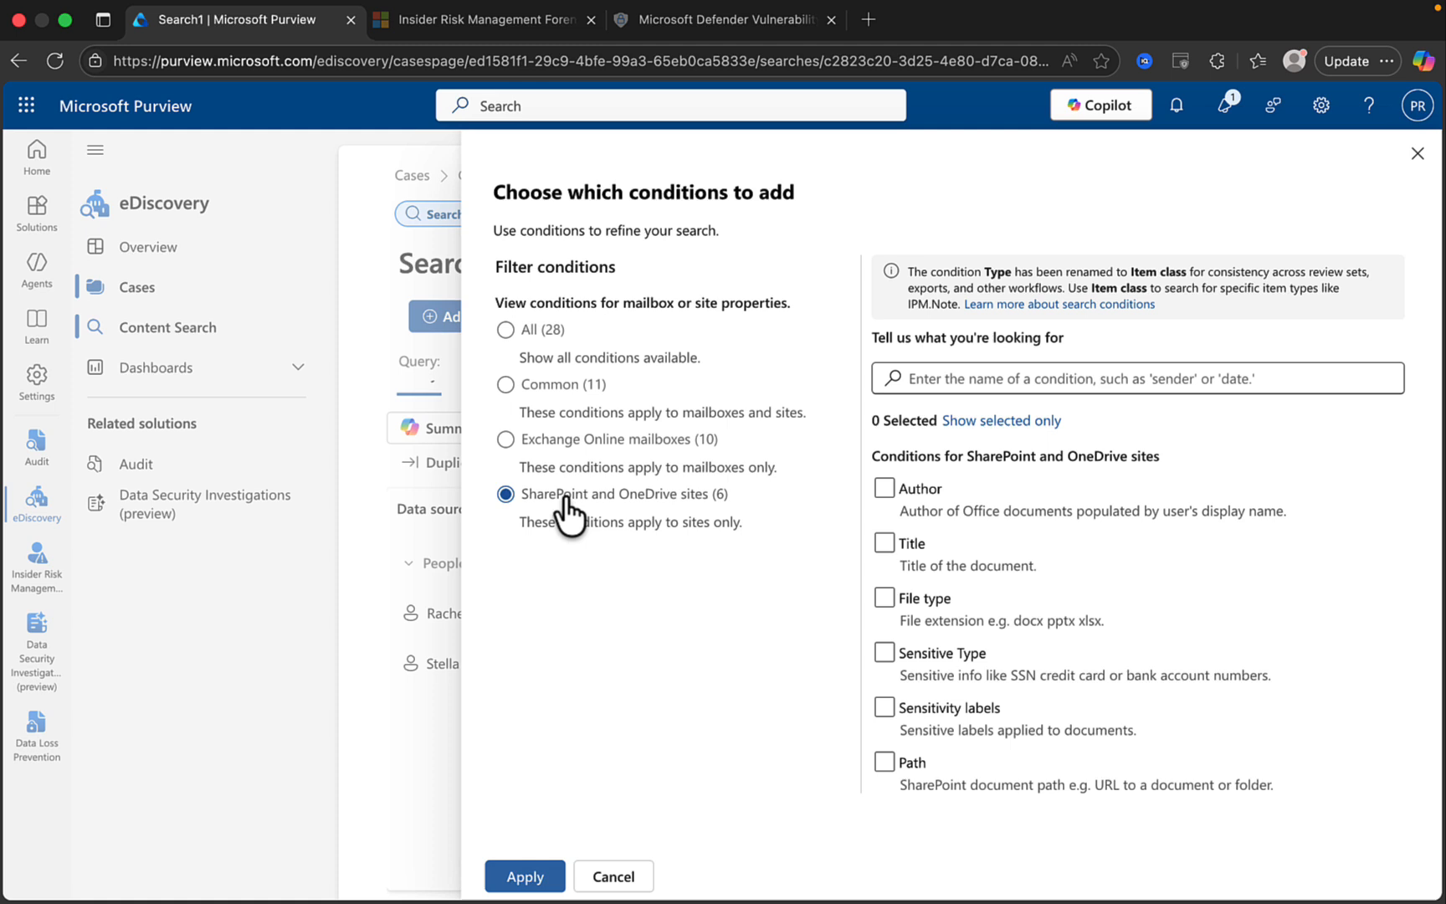
{"action": "left_click", "coordinate": [509, 333]}
{"action": "left_click", "coordinate": [544, 876]}
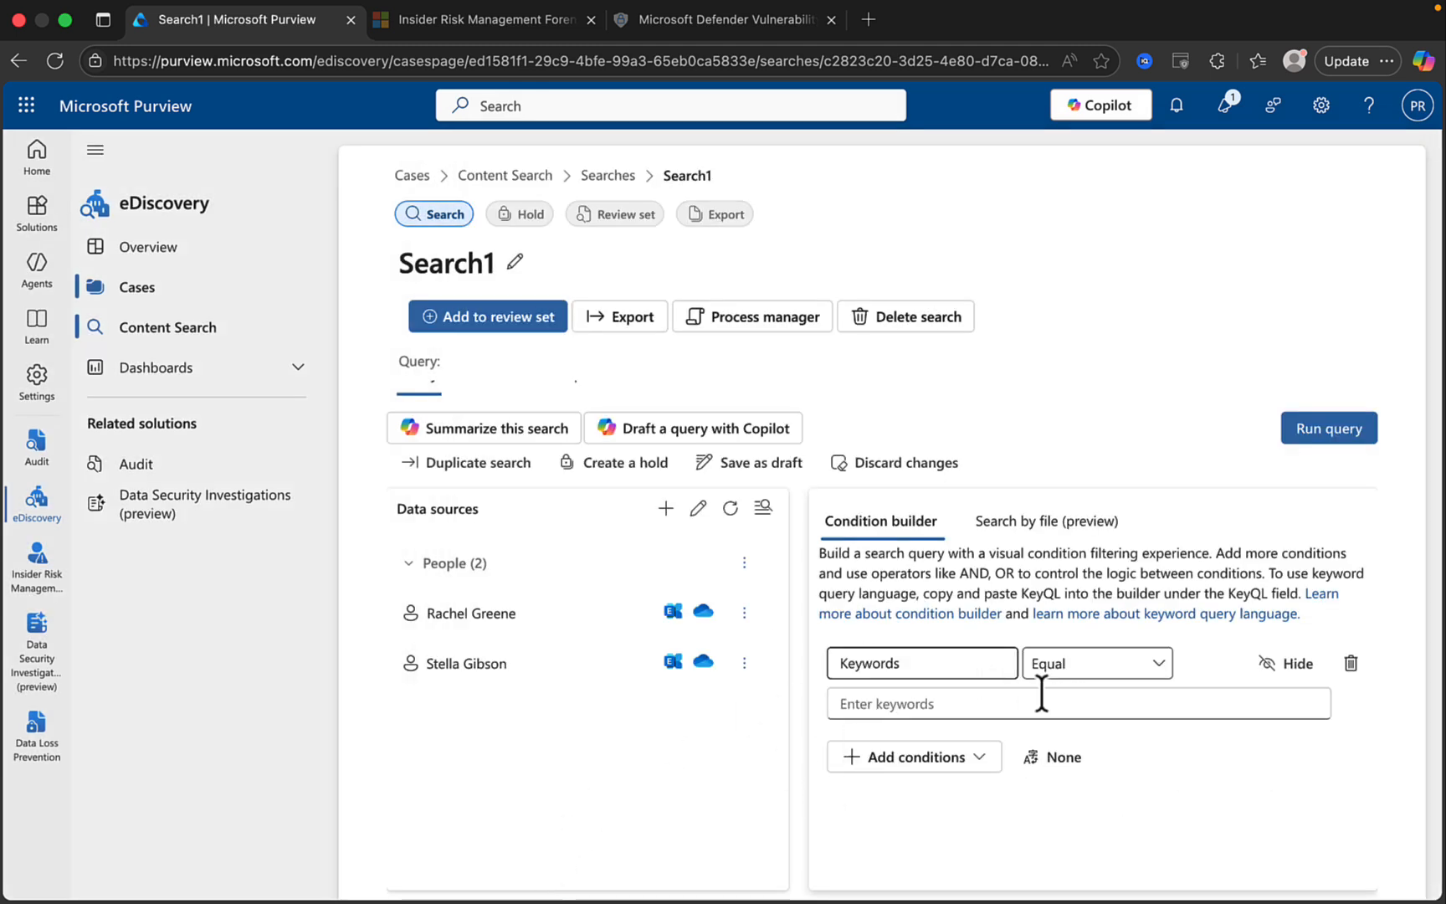
Enter 'Ross' as the search keyword.
{"action": "left_click", "coordinate": [954, 707]}
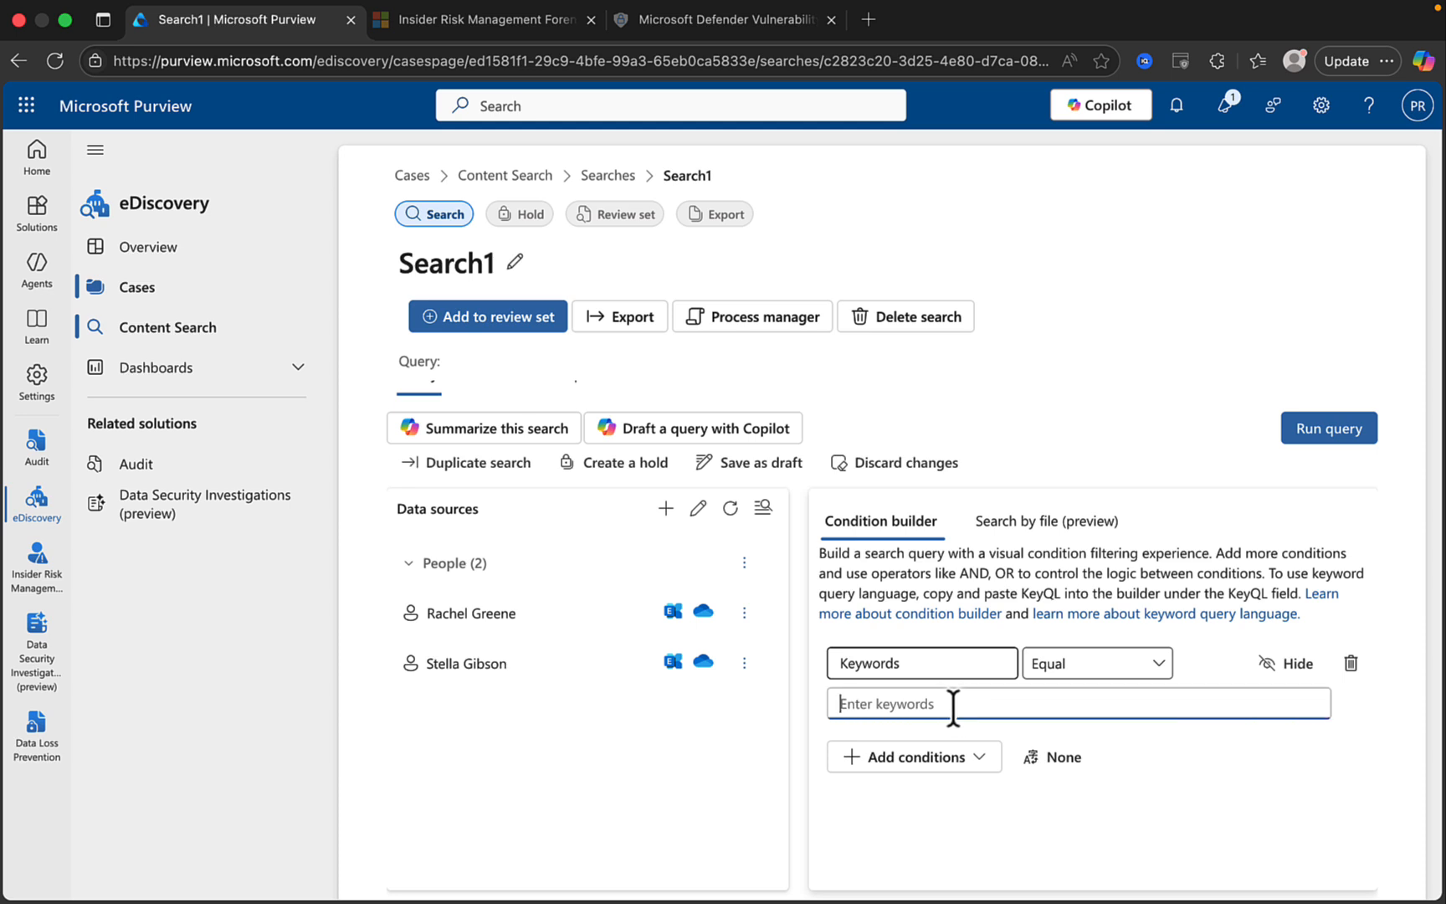
{"action": "type", "text": "Rac"}
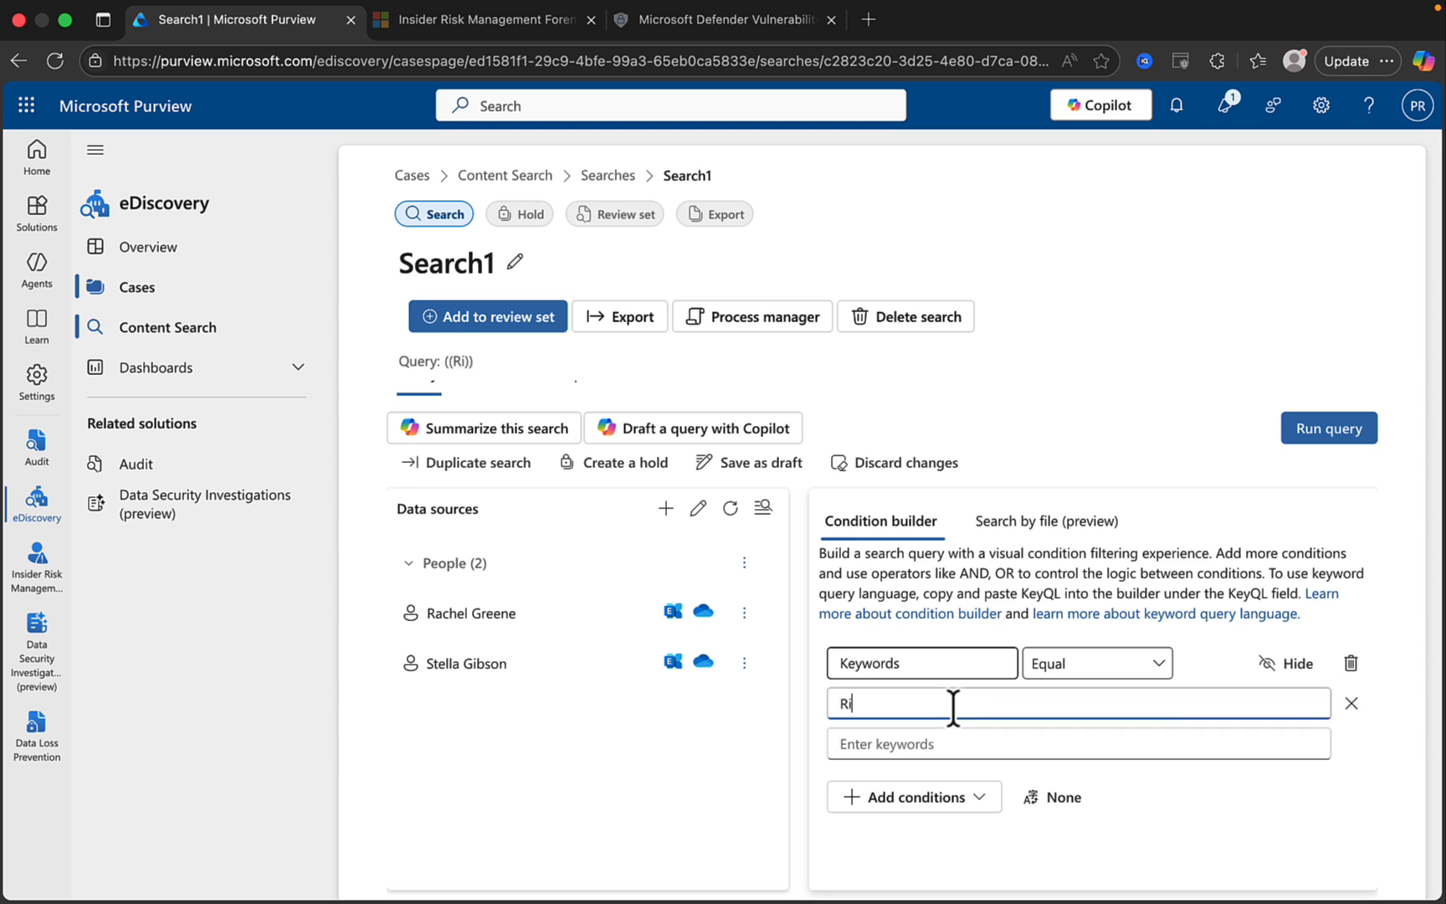
{"action": "key", "text": "BackSpace"}
{"action": "key", "text": "BackSpace"}
{"action": "type", "text": "oss"}
Run the query, choosing Statistics with Include categories instead of Sample.
{"action": "left_click", "coordinate": [1329, 444]}
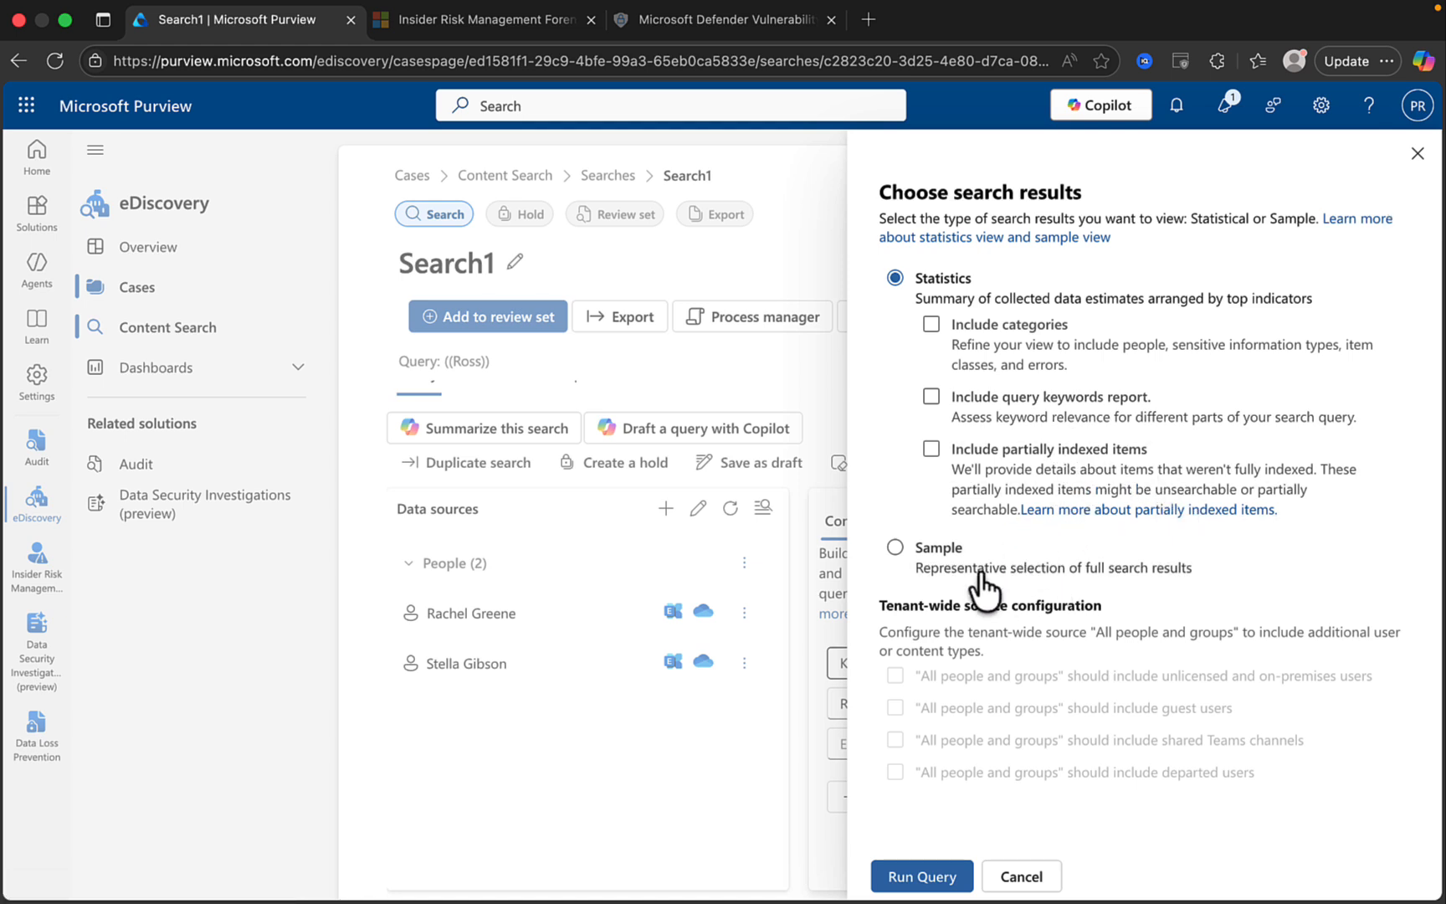
{"action": "left_click", "coordinate": [894, 554]}
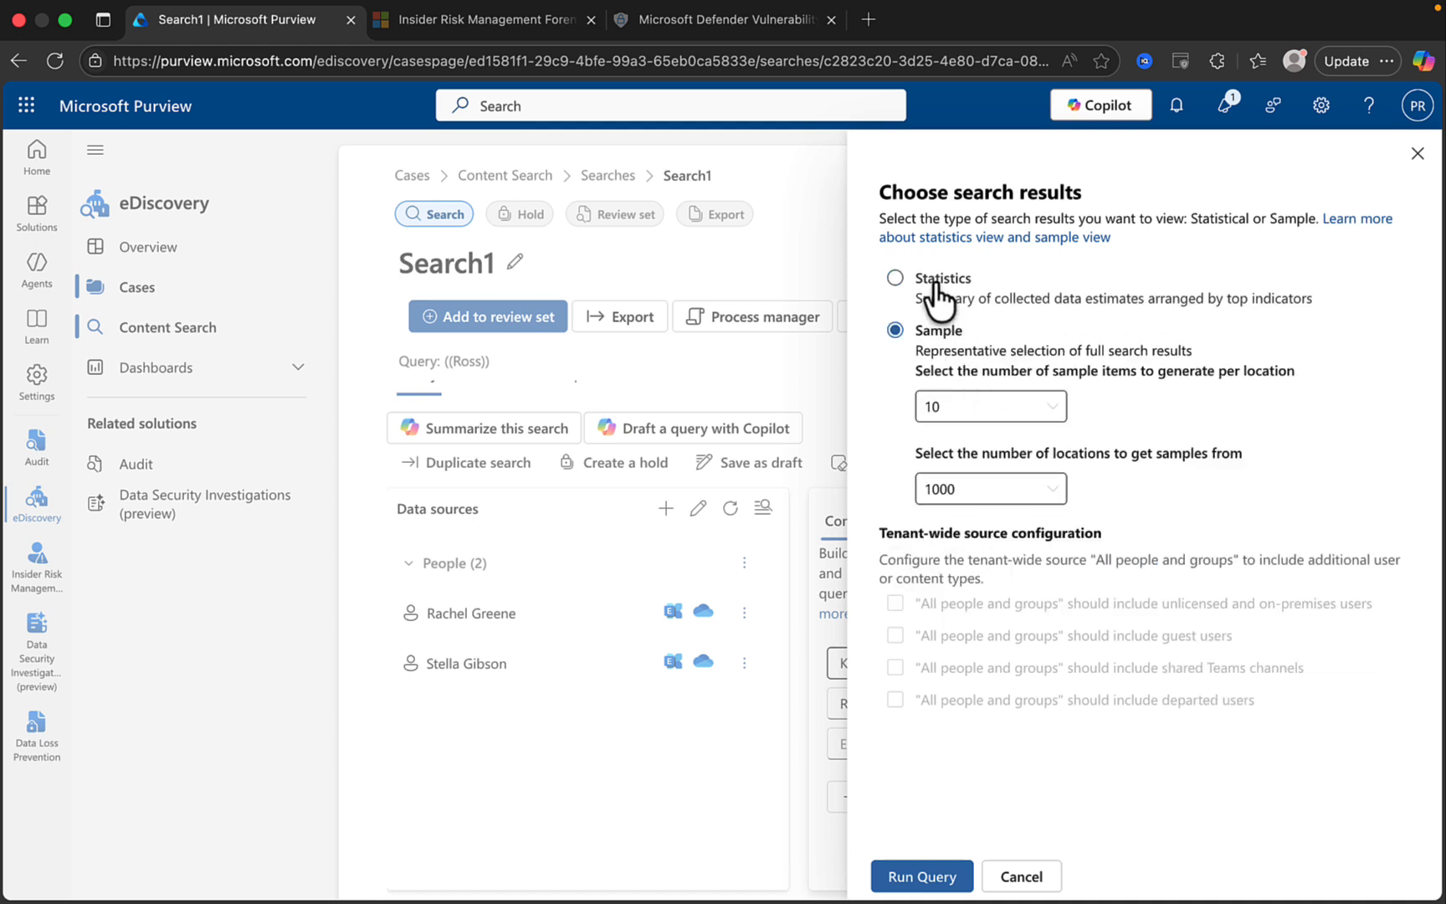
{"action": "left_click", "coordinate": [896, 279]}
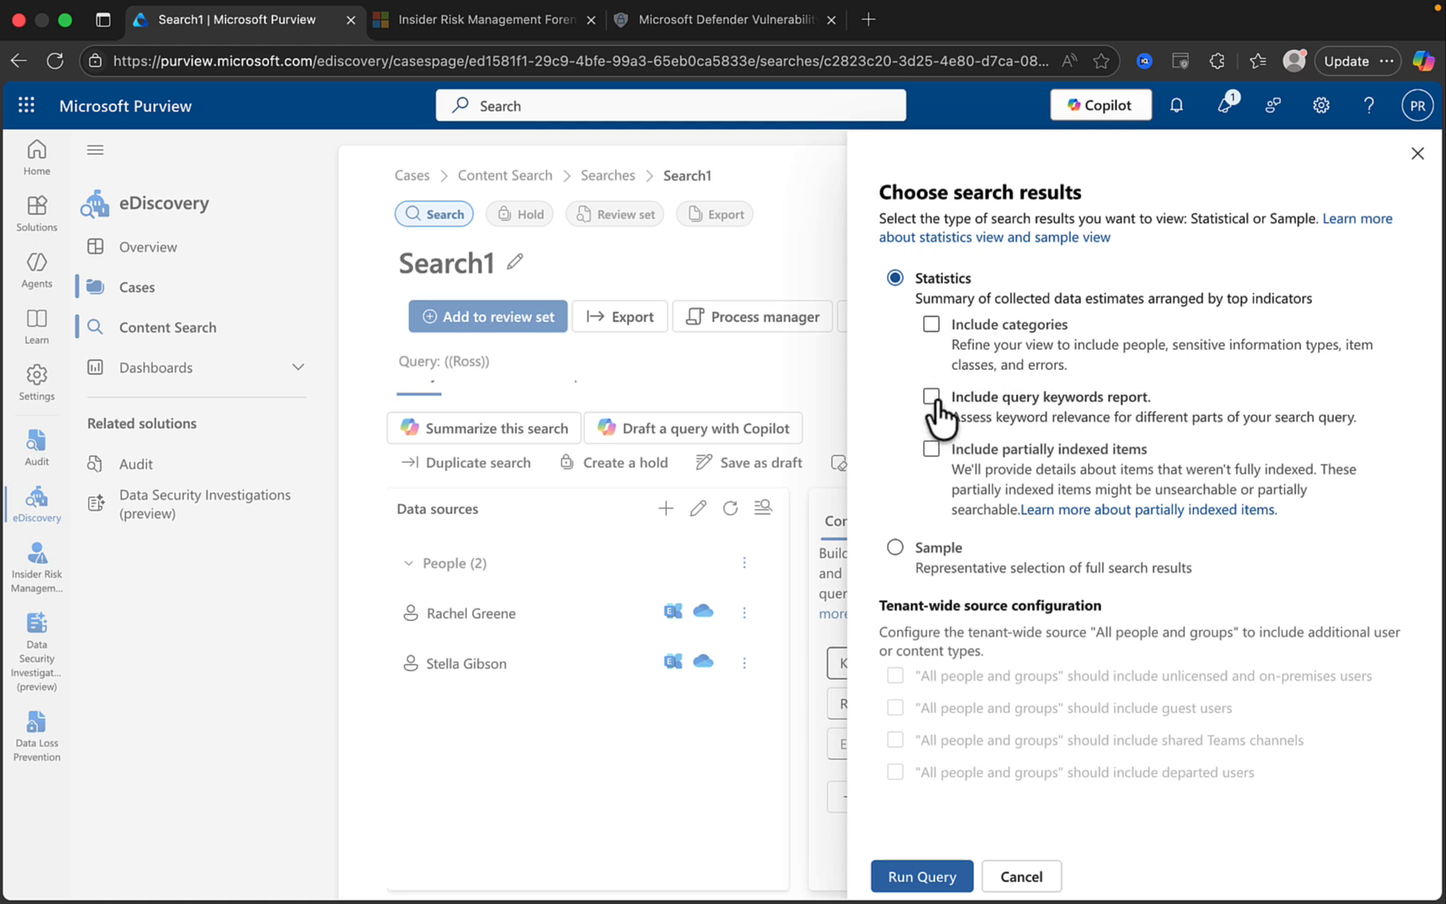
{"action": "left_click", "coordinate": [931, 325]}
Run the statistics query, scan the 23-match result cards, and switch to the Sample tab.
{"action": "left_click", "coordinate": [933, 874]}
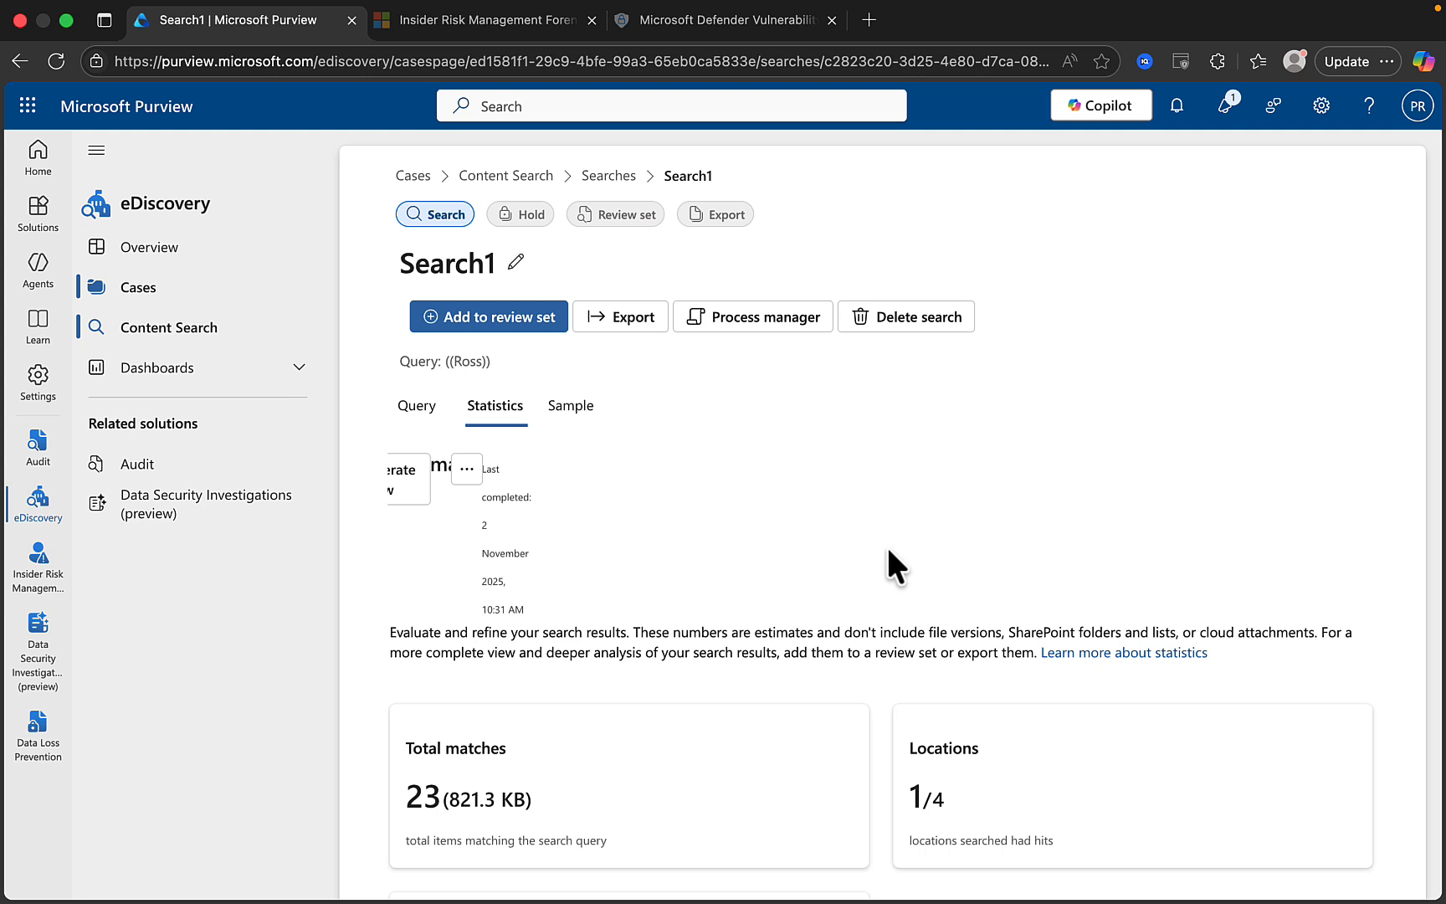
{"action": "scroll", "coordinate": [840, 540], "scroll_direction": "down", "scroll_amount": 2}
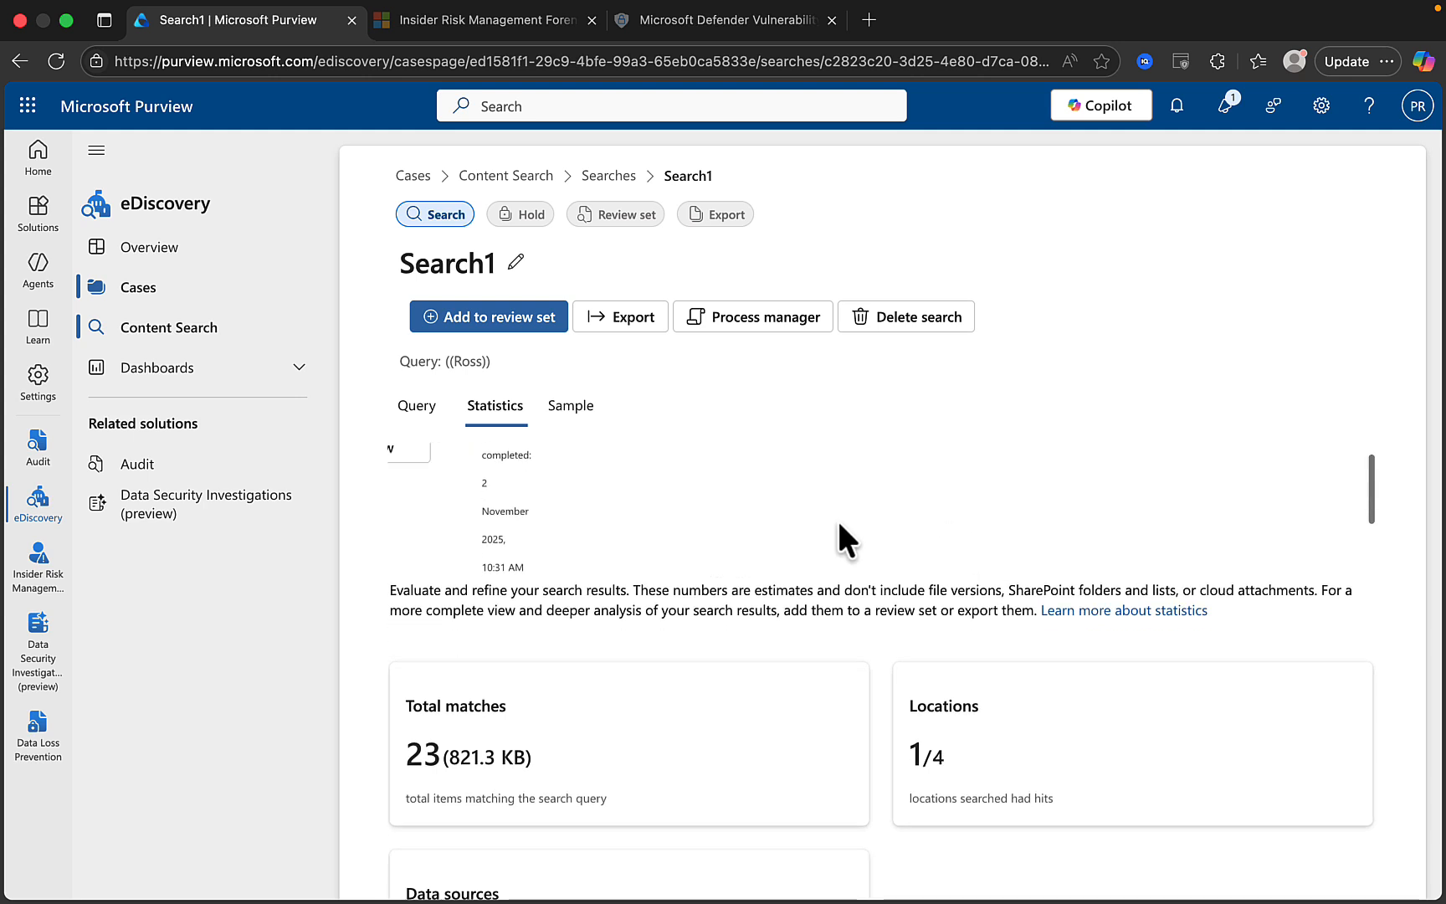
{"action": "scroll", "coordinate": [840, 540], "scroll_direction": "up", "scroll_amount": 2}
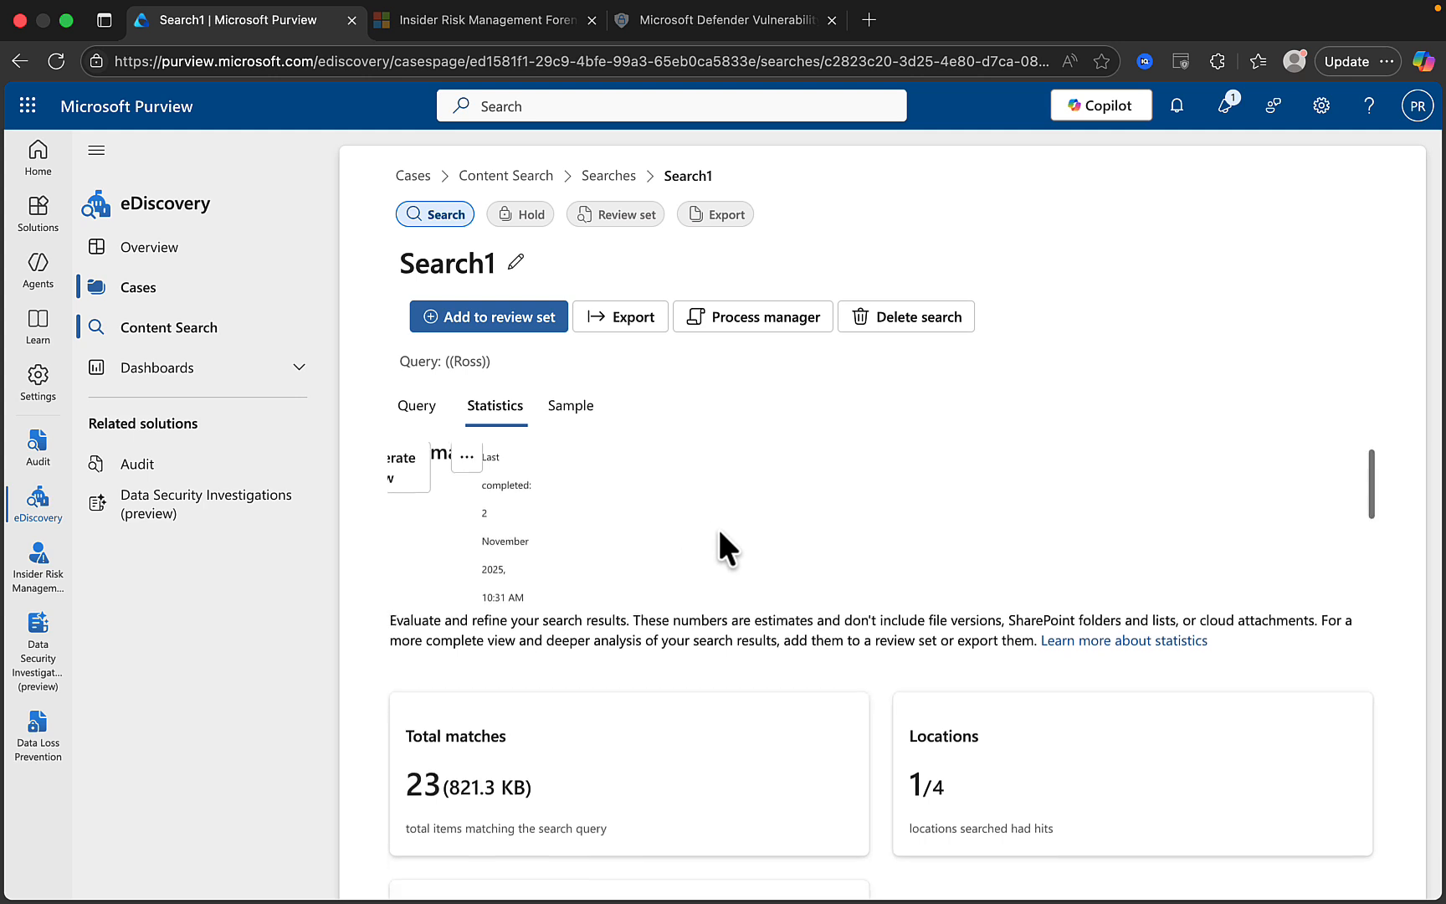
{"action": "scroll", "coordinate": [717, 526], "scroll_direction": "down", "scroll_amount": 3}
{"action": "scroll", "coordinate": [718, 533], "scroll_direction": "down", "scroll_amount": 2}
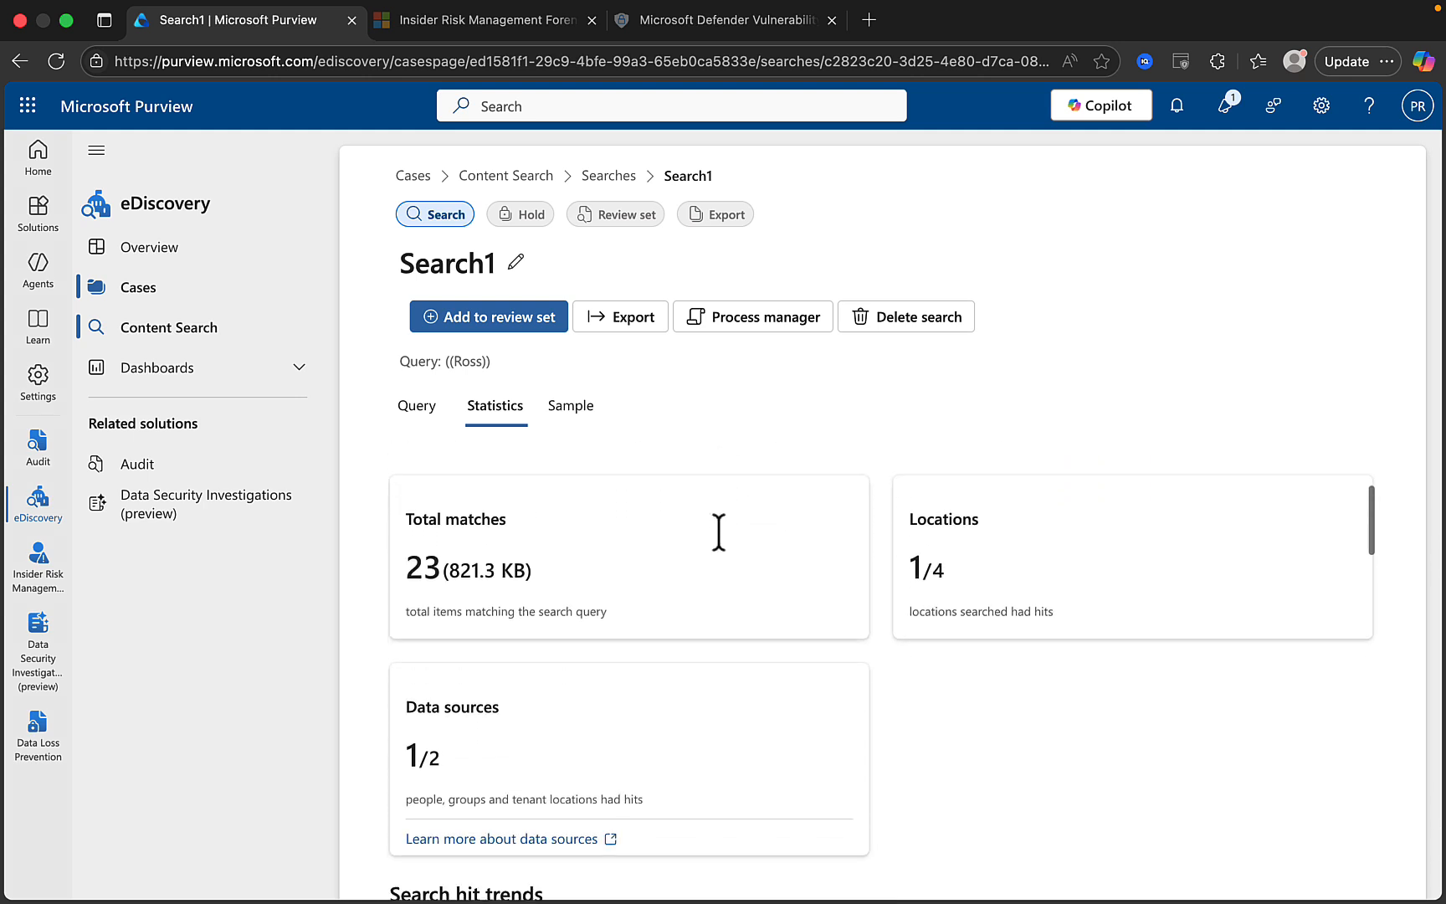
{"action": "scroll", "coordinate": [718, 526], "scroll_direction": "down", "scroll_amount": 2}
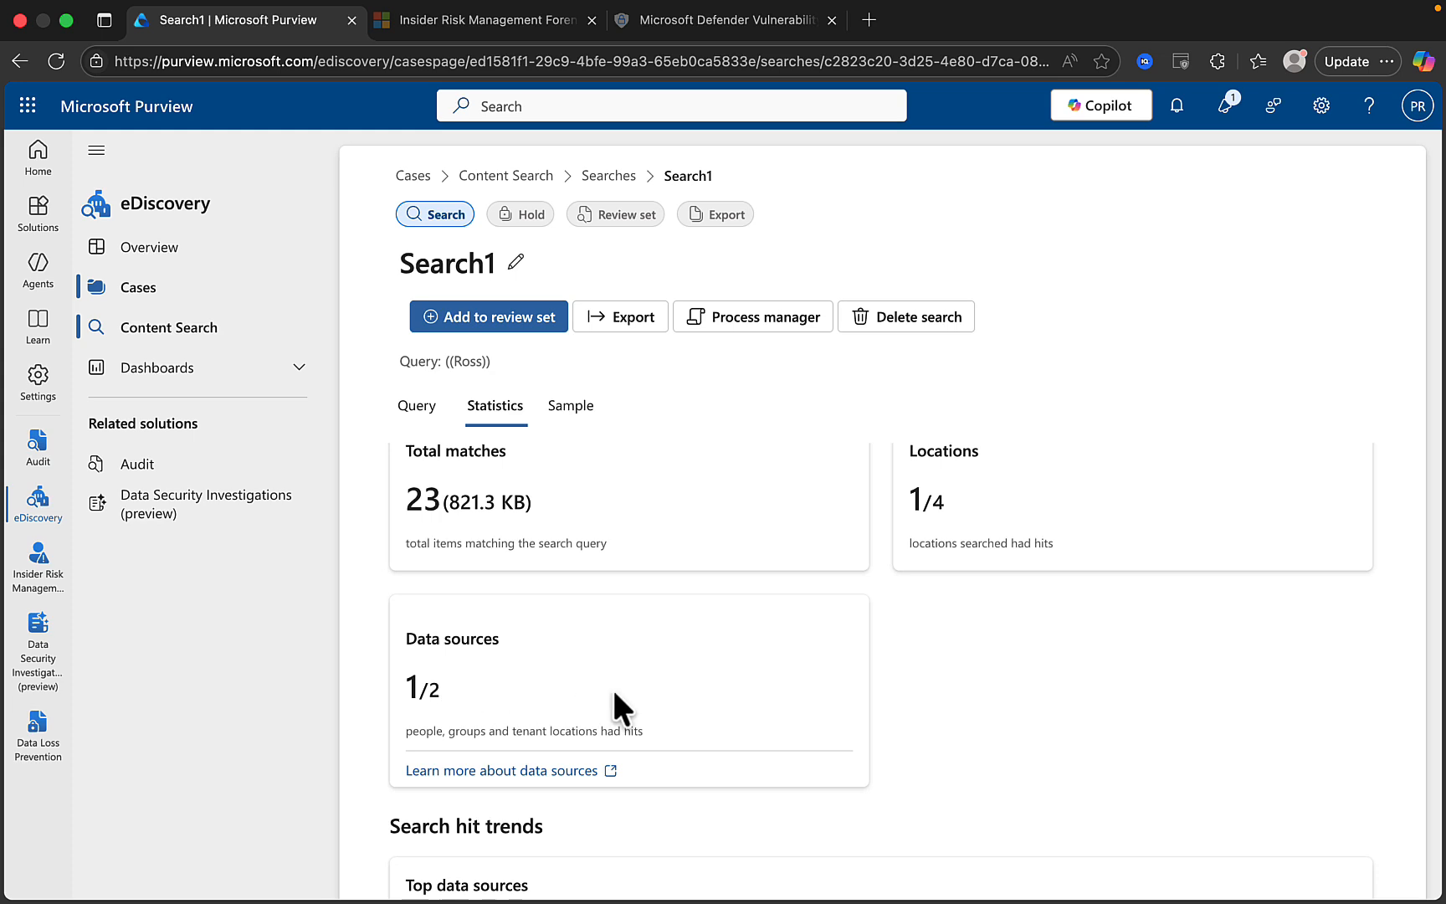
{"action": "scroll", "coordinate": [986, 583], "scroll_direction": "down", "scroll_amount": 5}
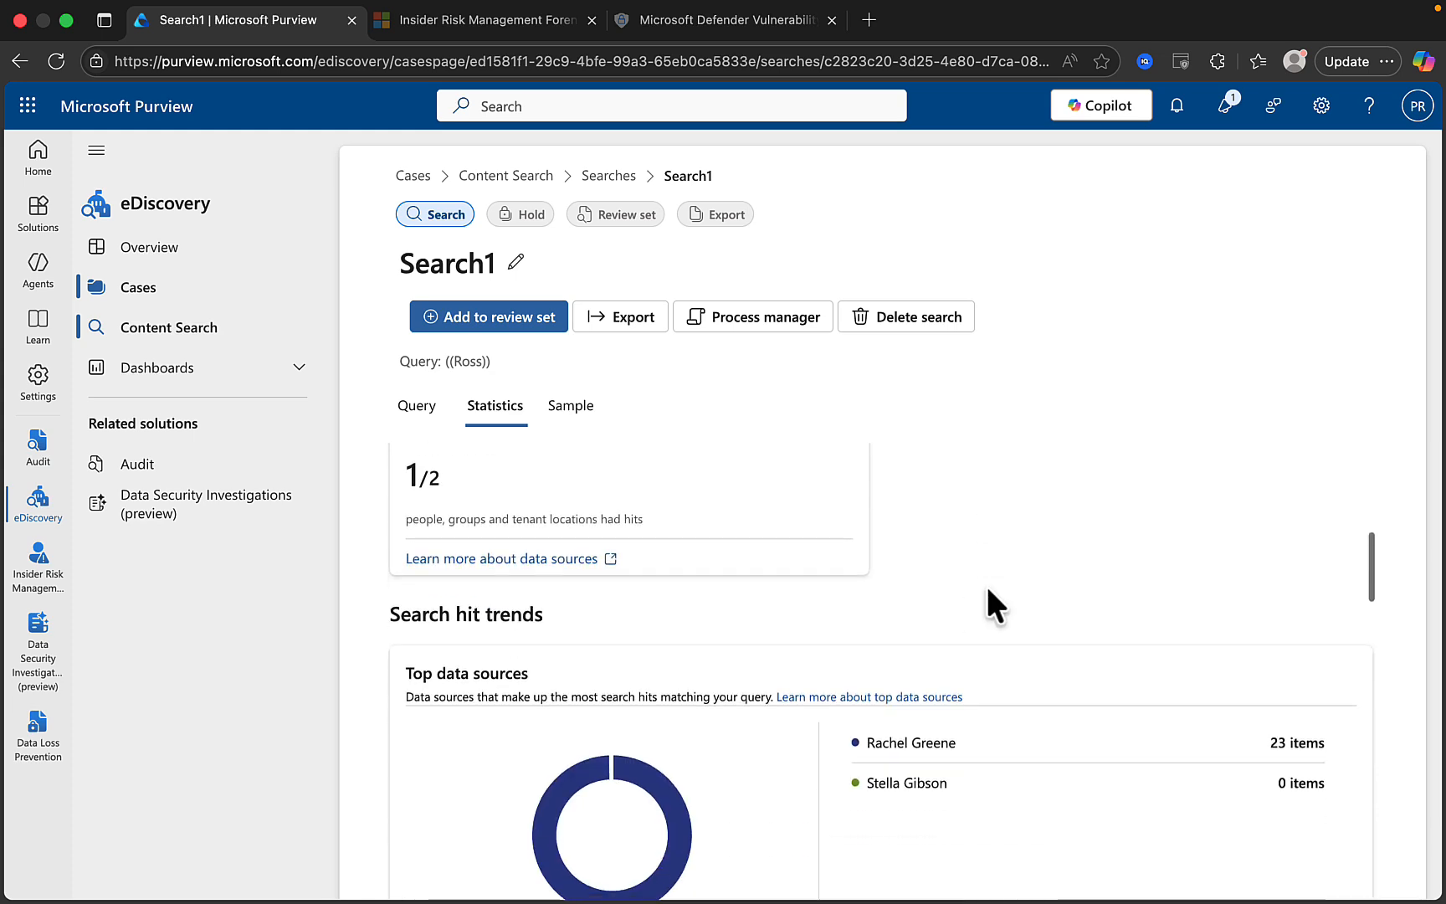
{"action": "scroll", "coordinate": [988, 583], "scroll_direction": "down", "scroll_amount": 10}
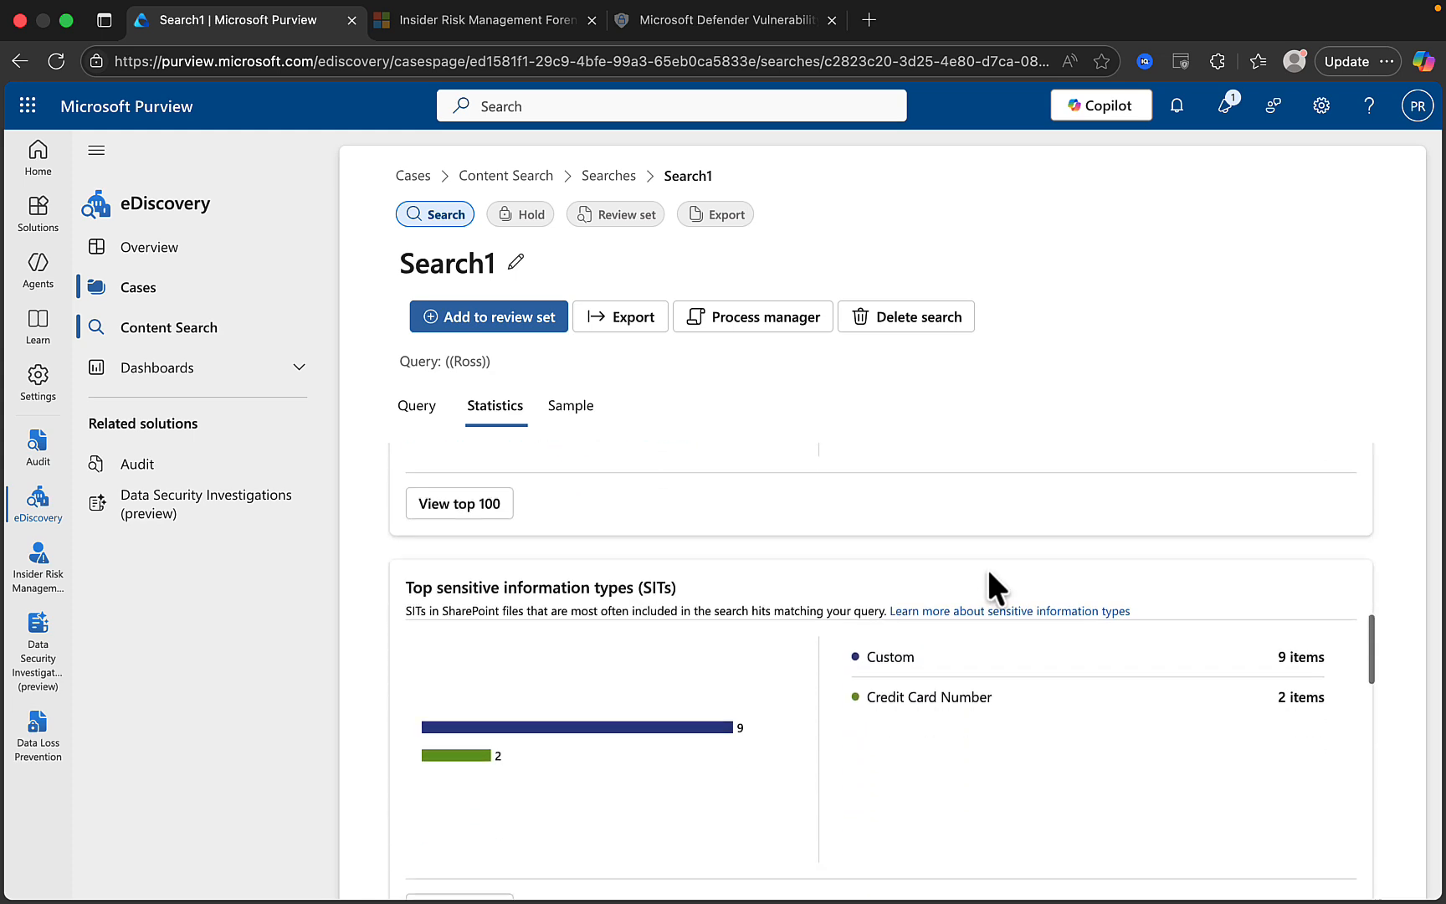
{"action": "scroll", "coordinate": [989, 573], "scroll_direction": "down", "scroll_amount": 10}
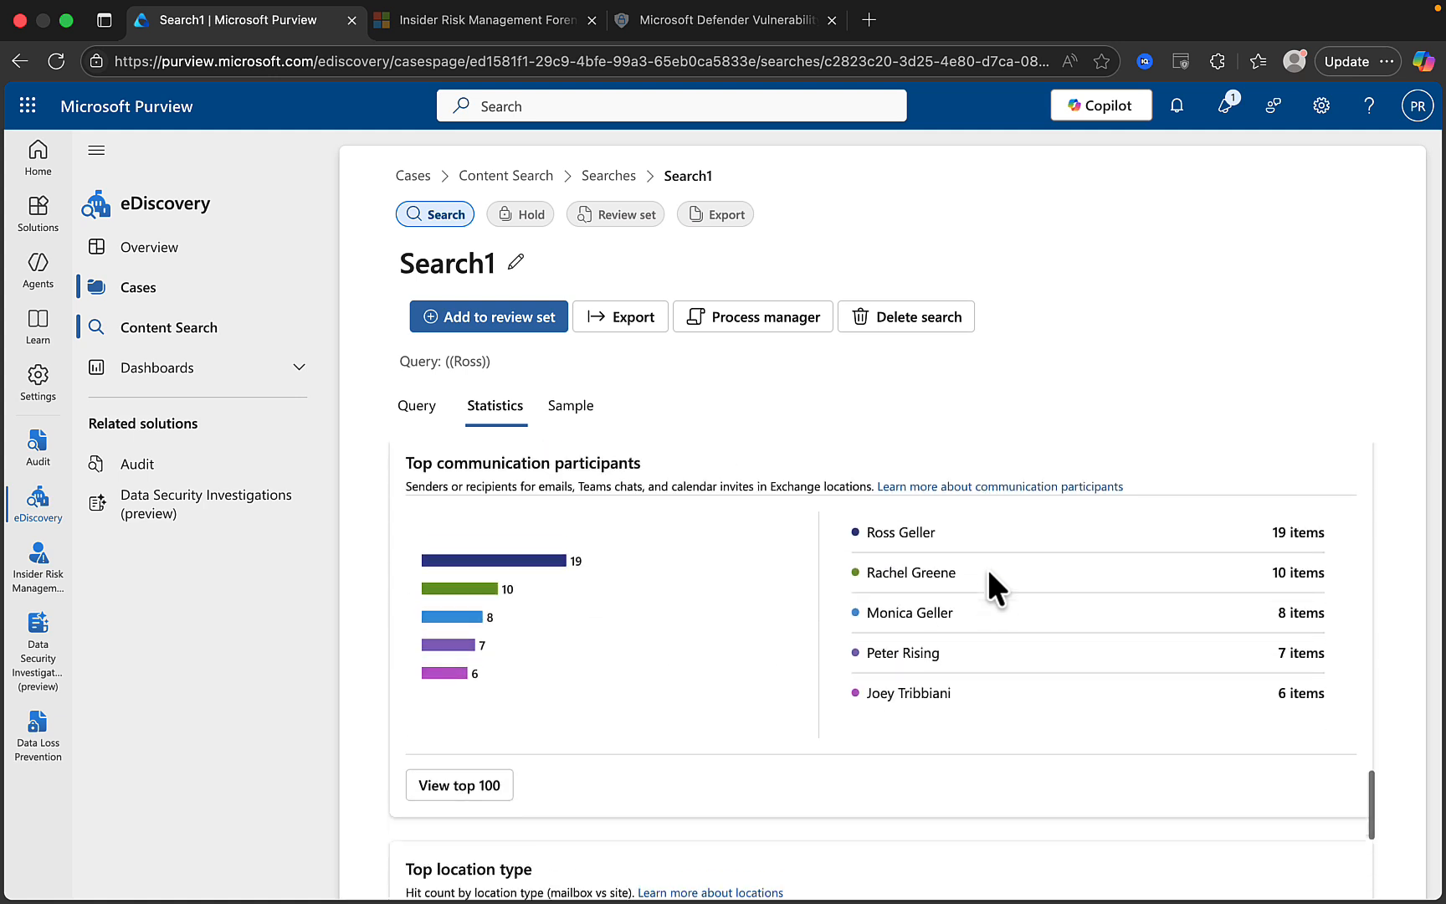
{"action": "left_click", "coordinate": [574, 409]}
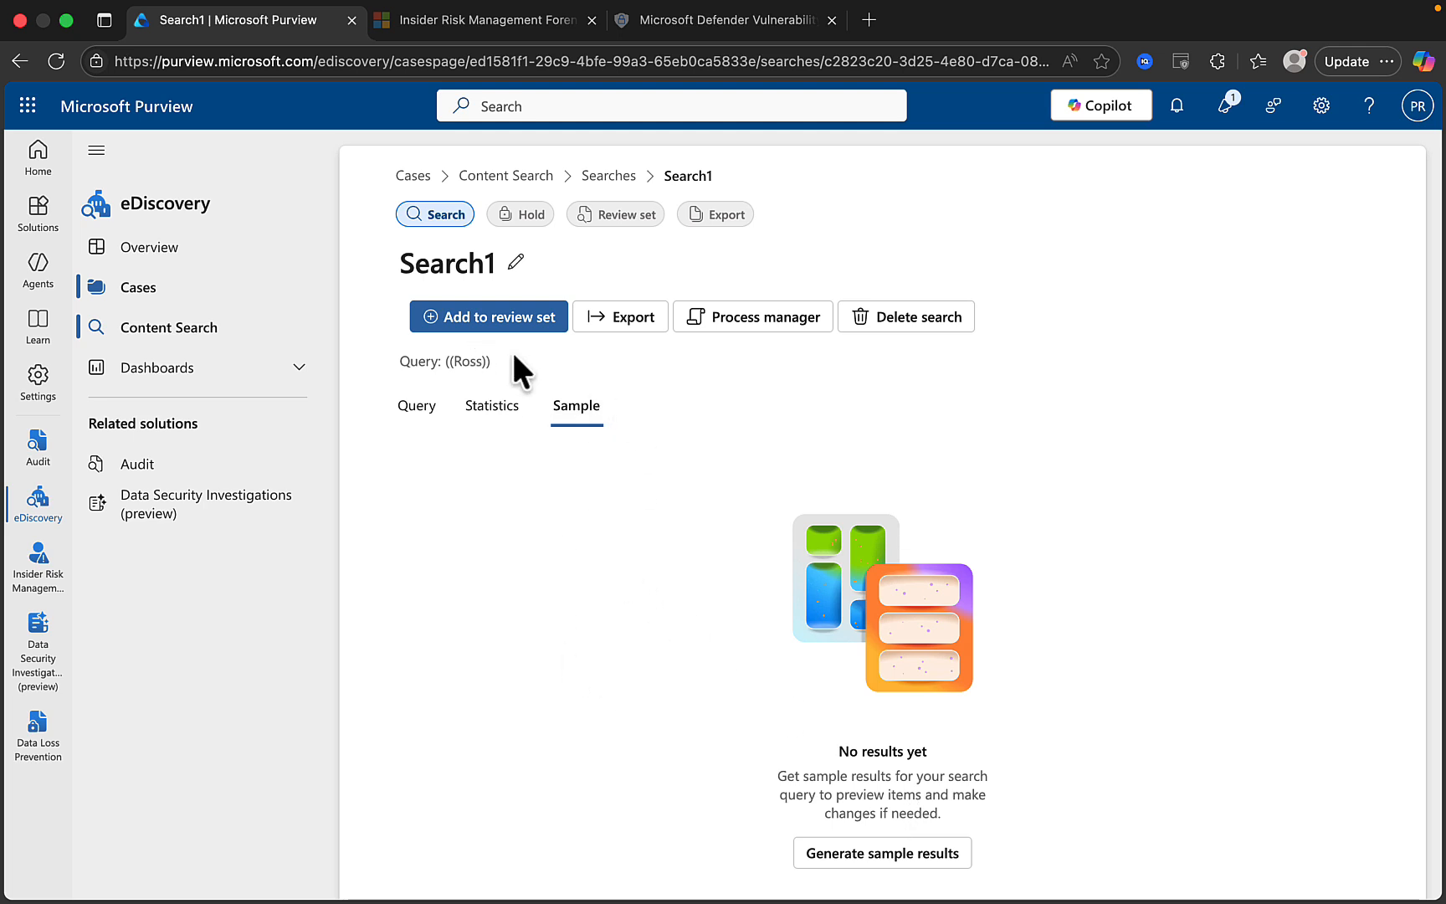
Add Search1's results to a new review set, entering the name RS1.
{"action": "left_click", "coordinate": [474, 322]}
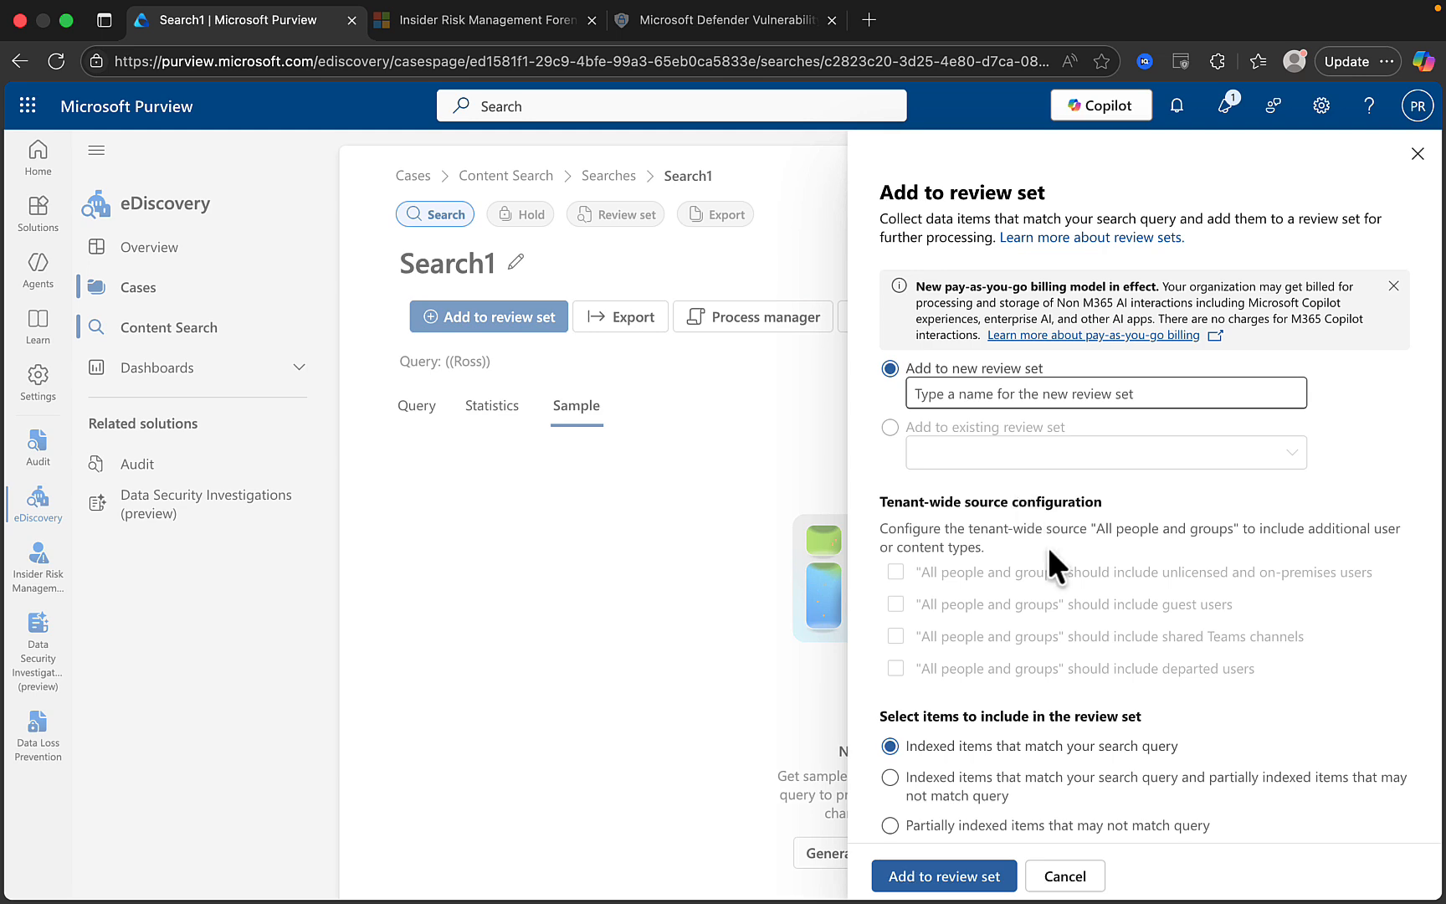
{"action": "scroll", "coordinate": [1047, 543], "scroll_direction": "down", "scroll_amount": 2}
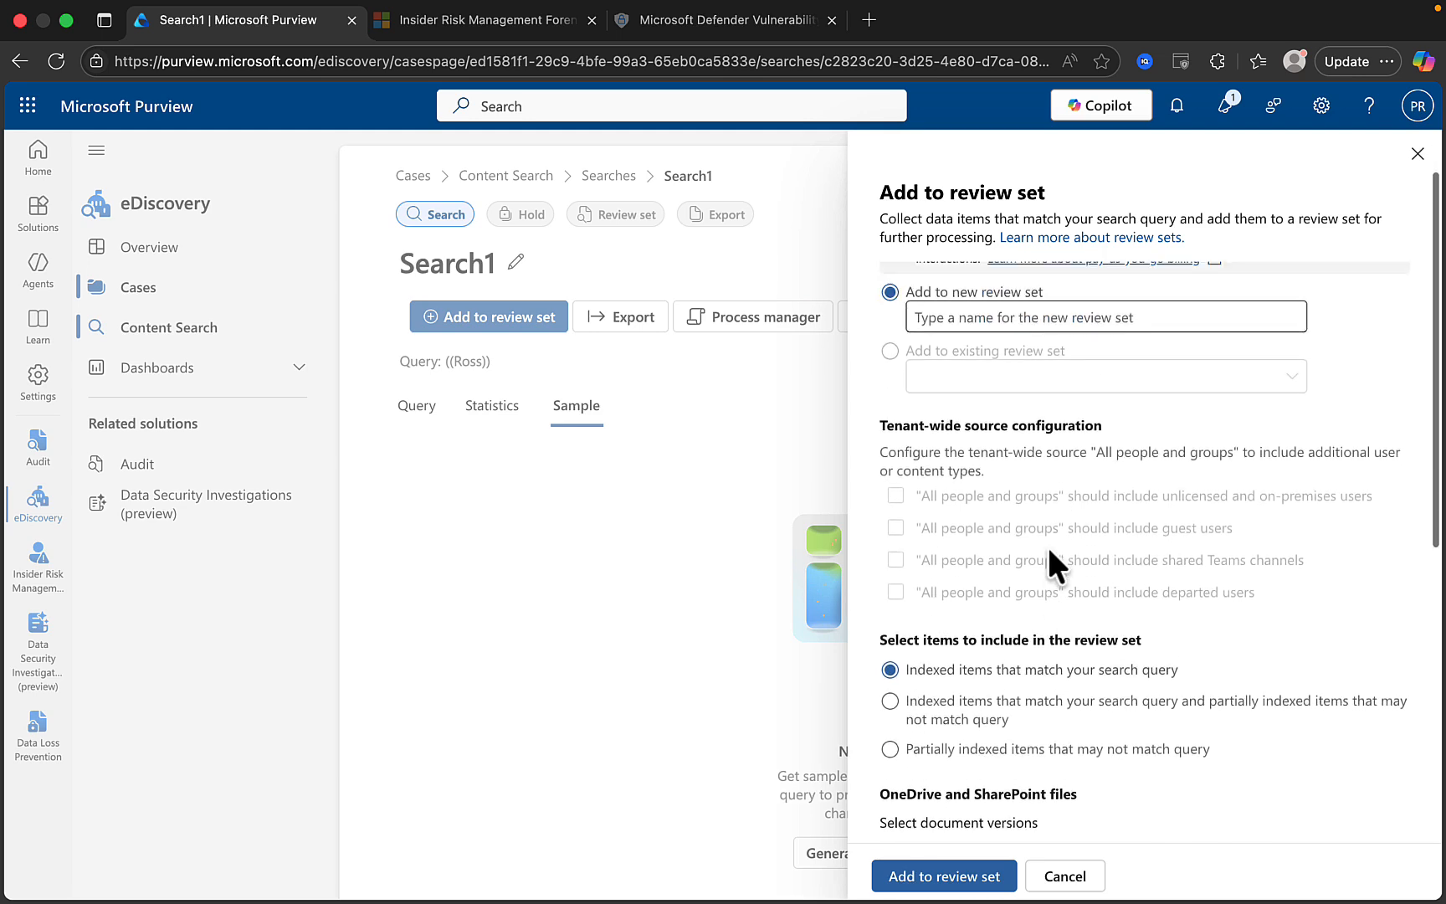
{"action": "scroll", "coordinate": [1047, 543], "scroll_direction": "up", "scroll_amount": 2}
{"action": "left_click", "coordinate": [960, 394]}
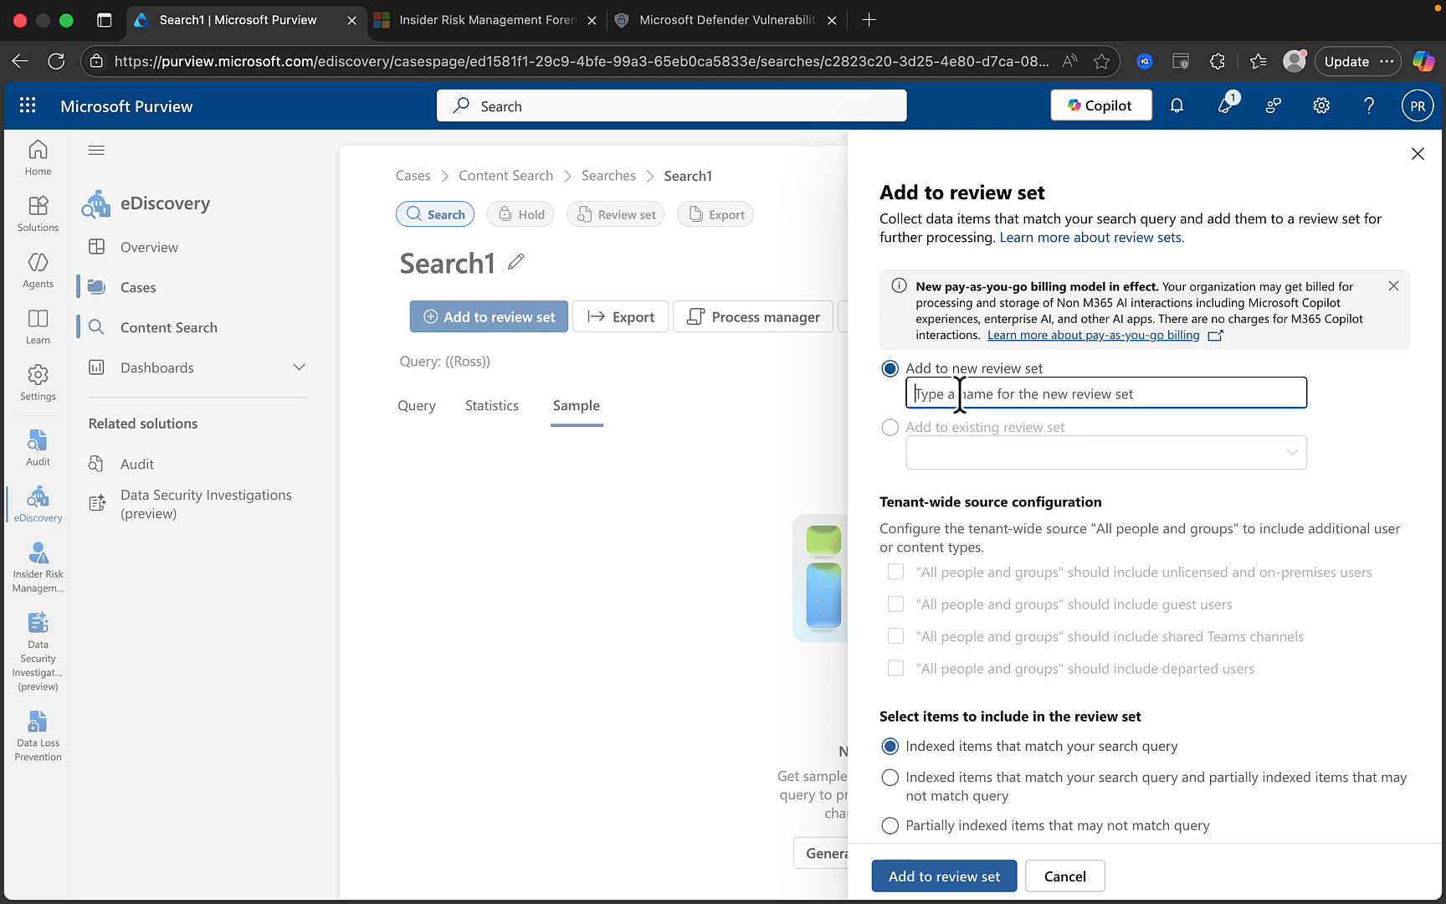
{"action": "type", "text": "RS1"}
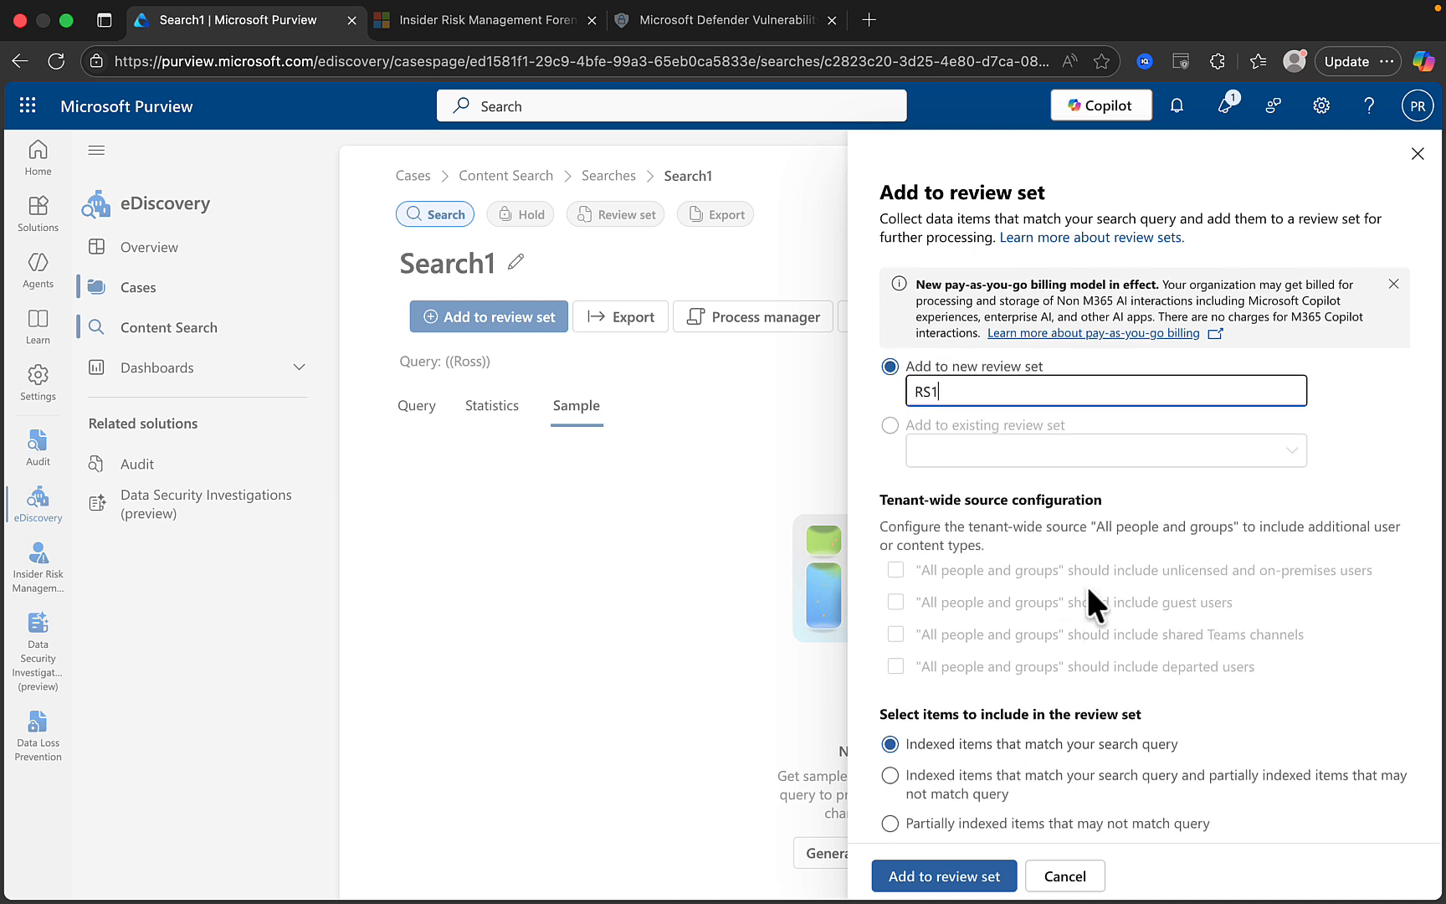
Submit Search1's items to review set RS1, collecting only the latest document versions.
{"action": "scroll", "coordinate": [1085, 584], "scroll_direction": "down", "scroll_amount": 2}
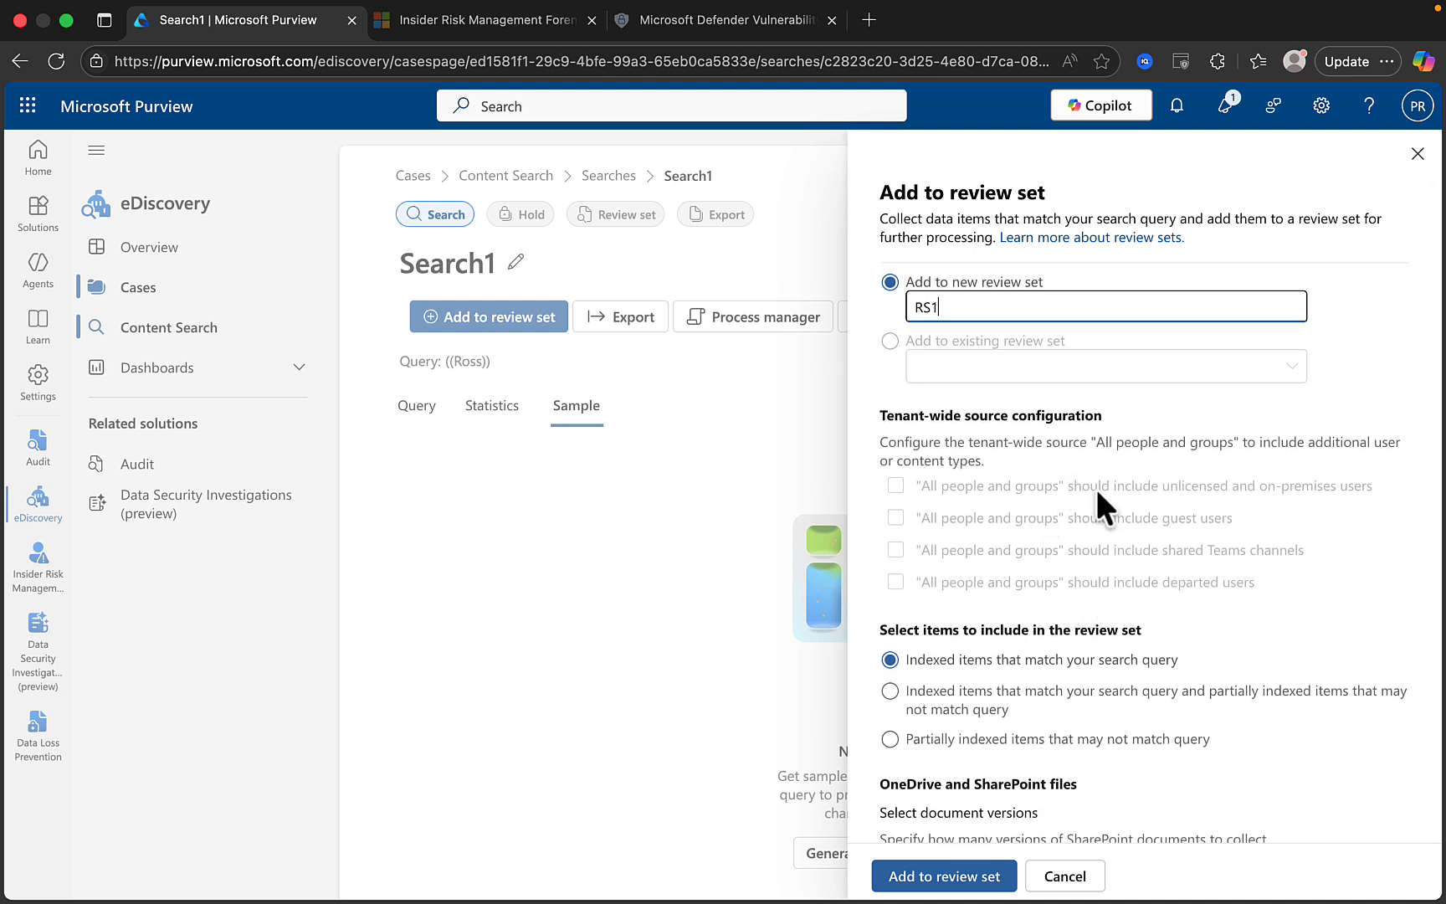
{"action": "scroll", "coordinate": [1095, 485], "scroll_direction": "down", "scroll_amount": 1}
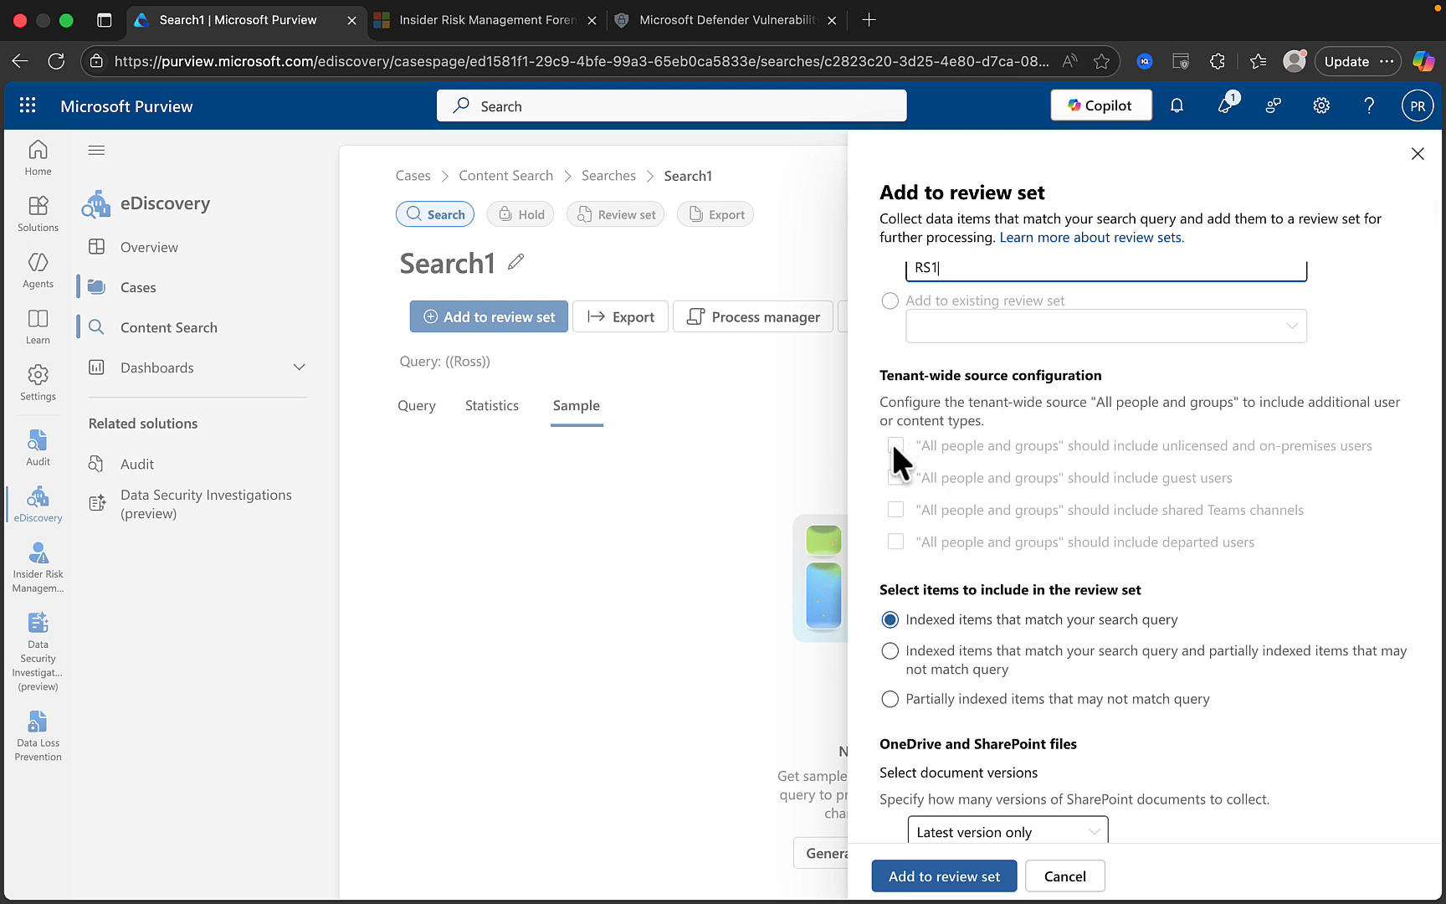
{"action": "scroll", "coordinate": [1021, 550], "scroll_direction": "down", "scroll_amount": 2}
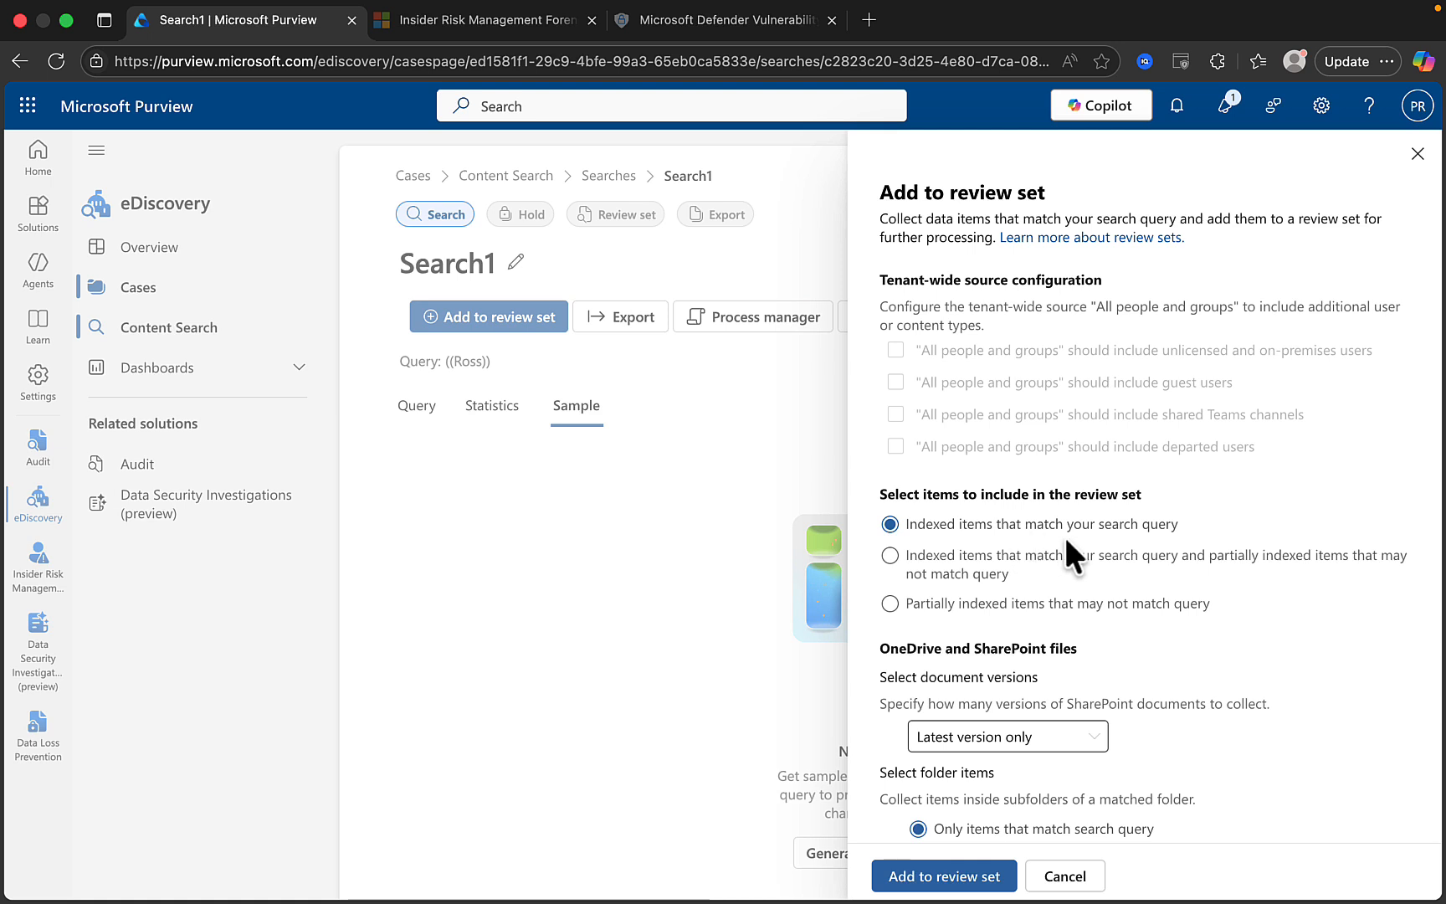
{"action": "scroll", "coordinate": [1063, 539], "scroll_direction": "down", "scroll_amount": 2}
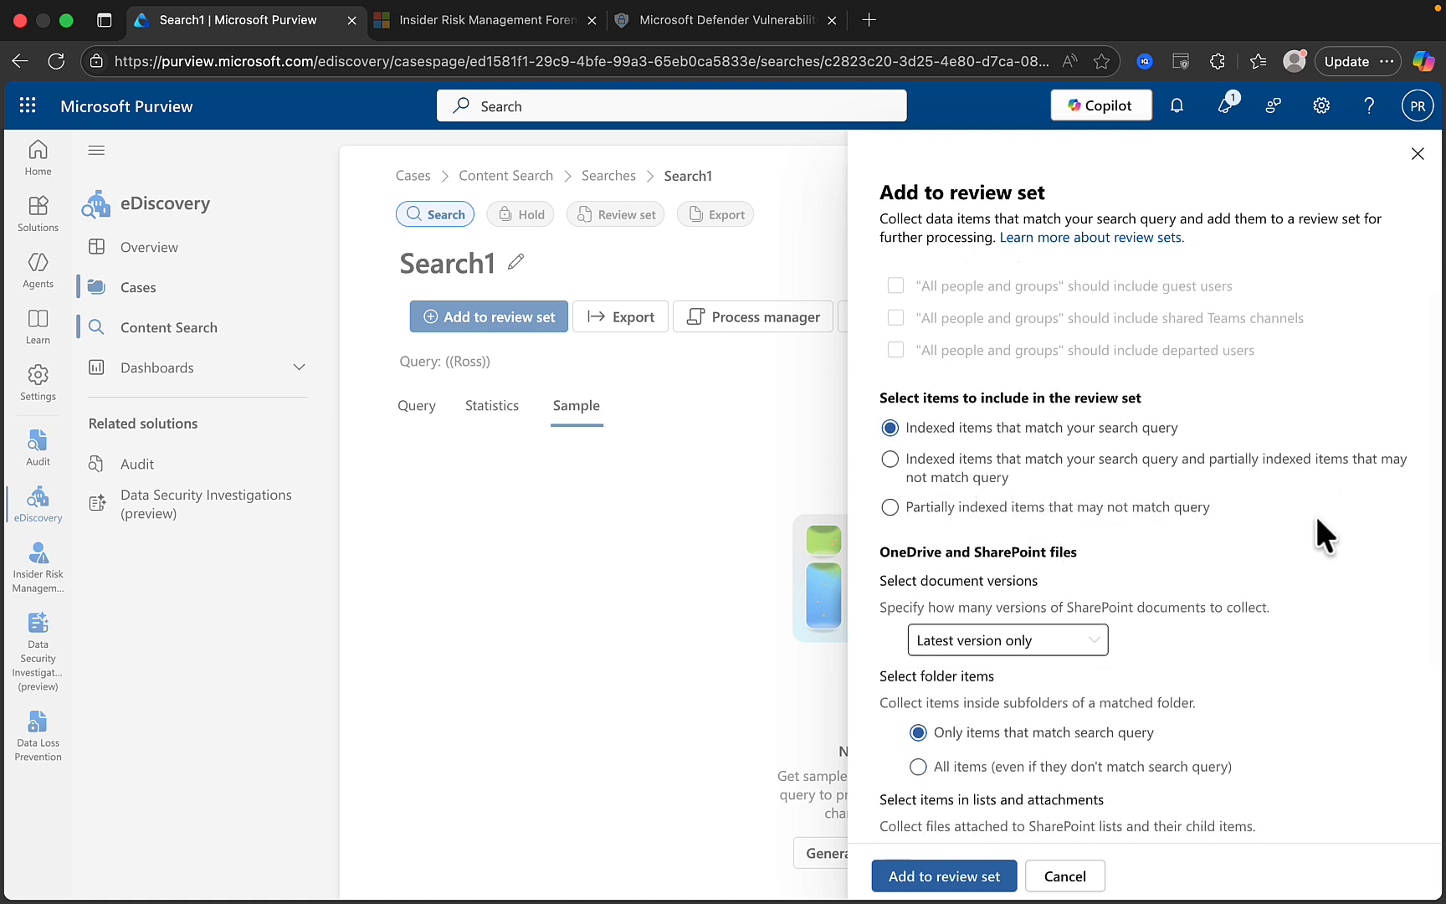
{"action": "scroll", "coordinate": [1266, 513], "scroll_direction": "down", "scroll_amount": 1}
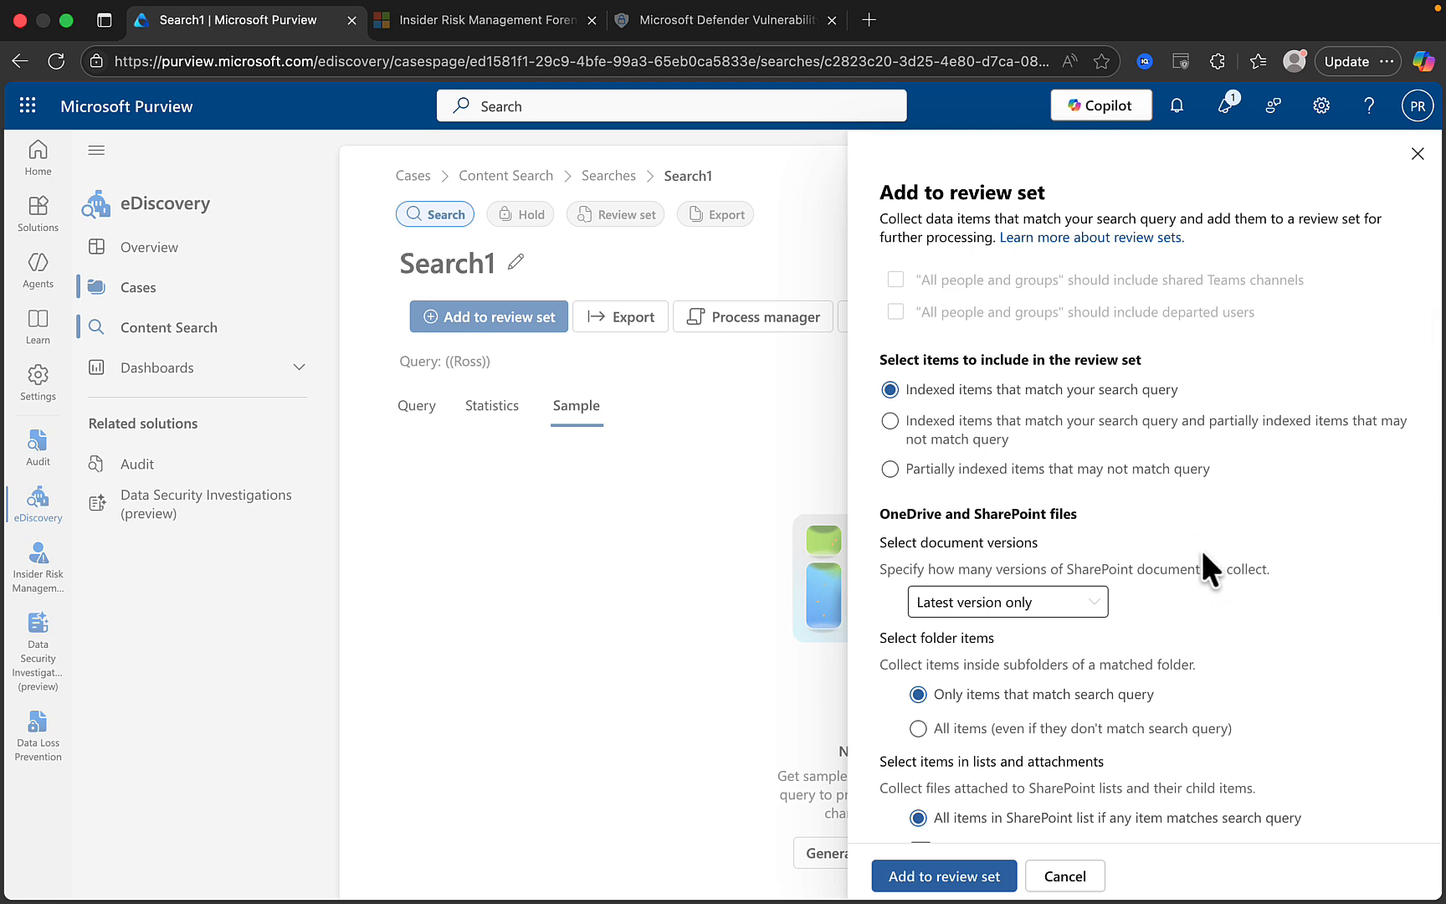
{"action": "scroll", "coordinate": [1203, 554], "scroll_direction": "down", "scroll_amount": 3}
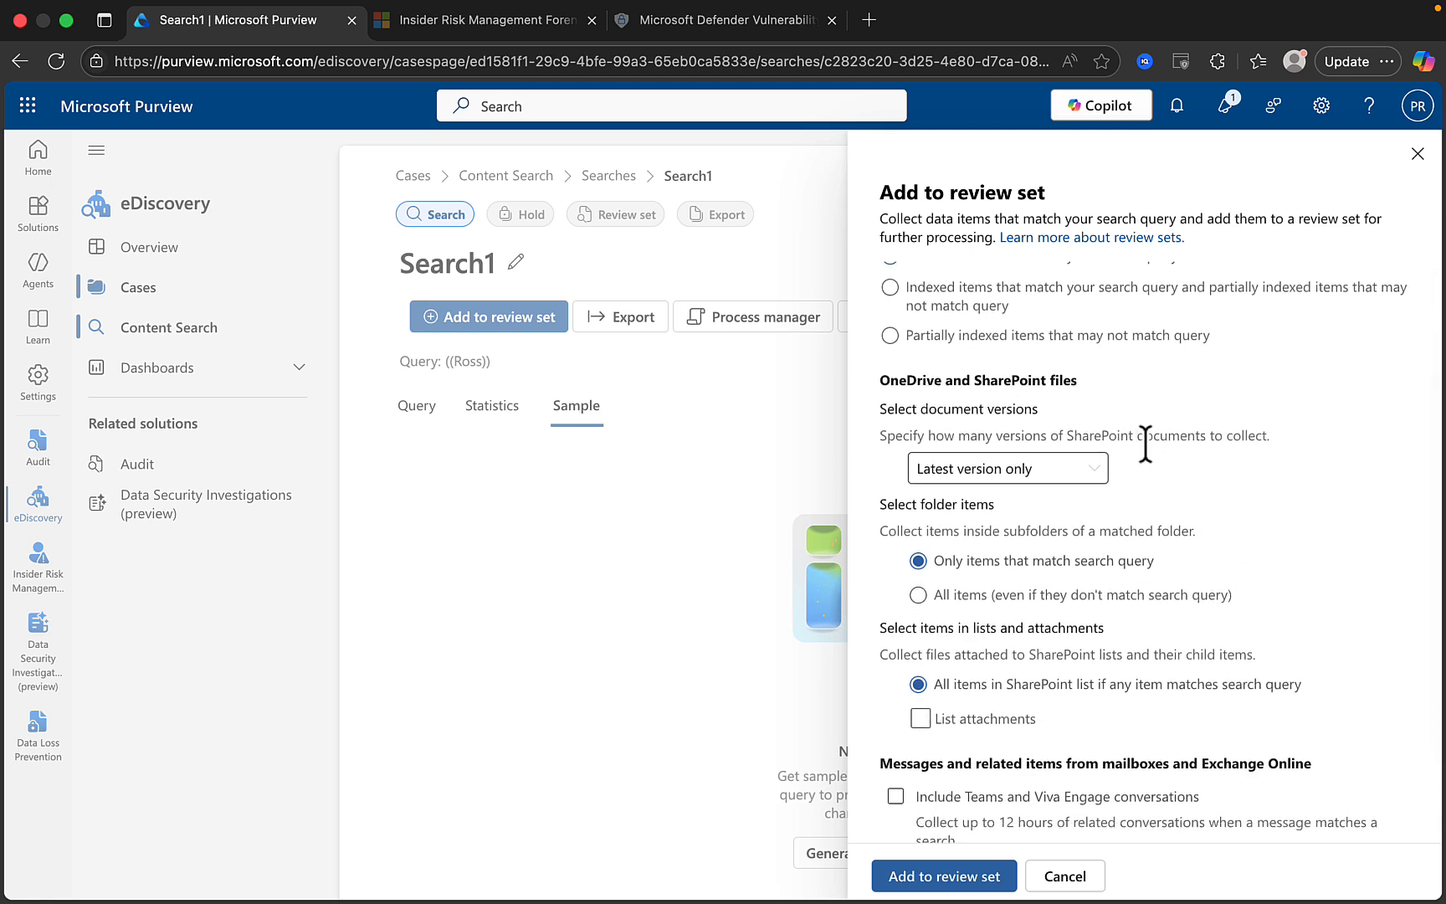
{"action": "left_click", "coordinate": [1100, 471]}
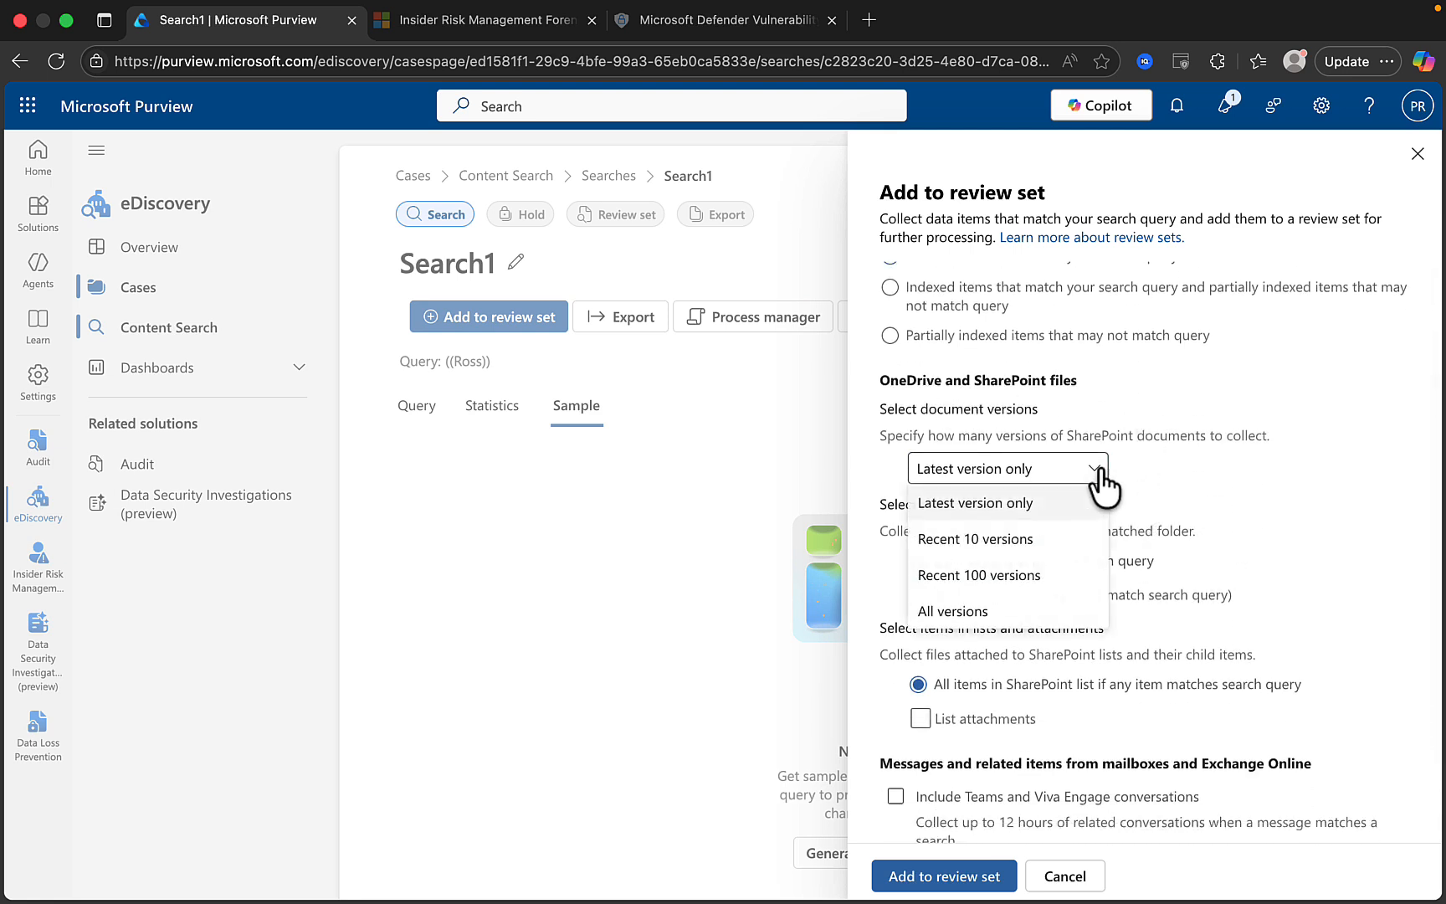
{"action": "left_click", "coordinate": [1223, 477]}
{"action": "scroll", "coordinate": [1066, 588], "scroll_direction": "down", "scroll_amount": 3}
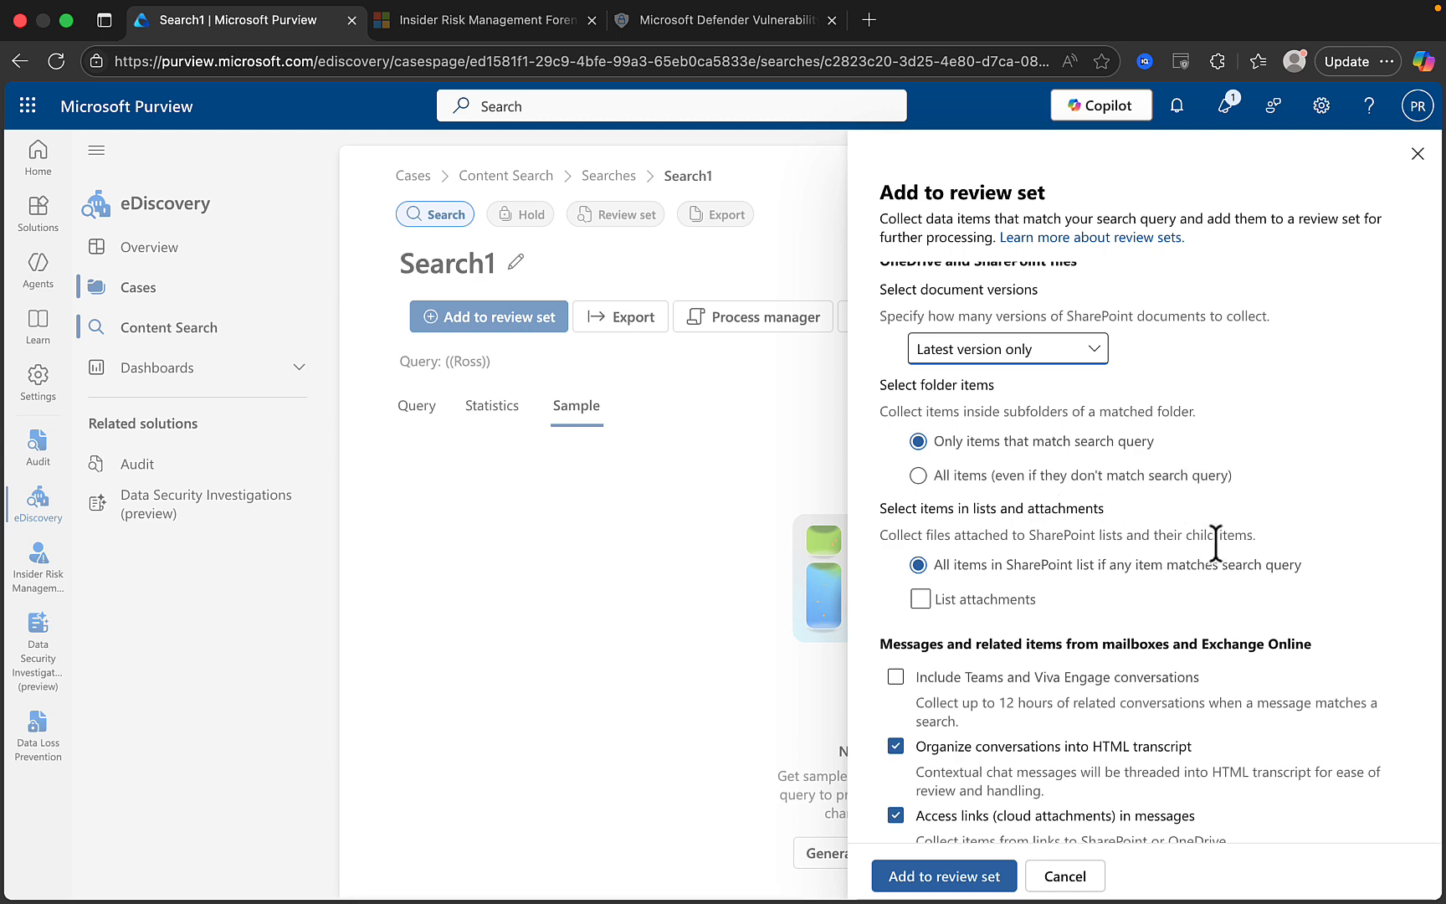
{"action": "scroll", "coordinate": [1216, 542], "scroll_direction": "down", "scroll_amount": 3}
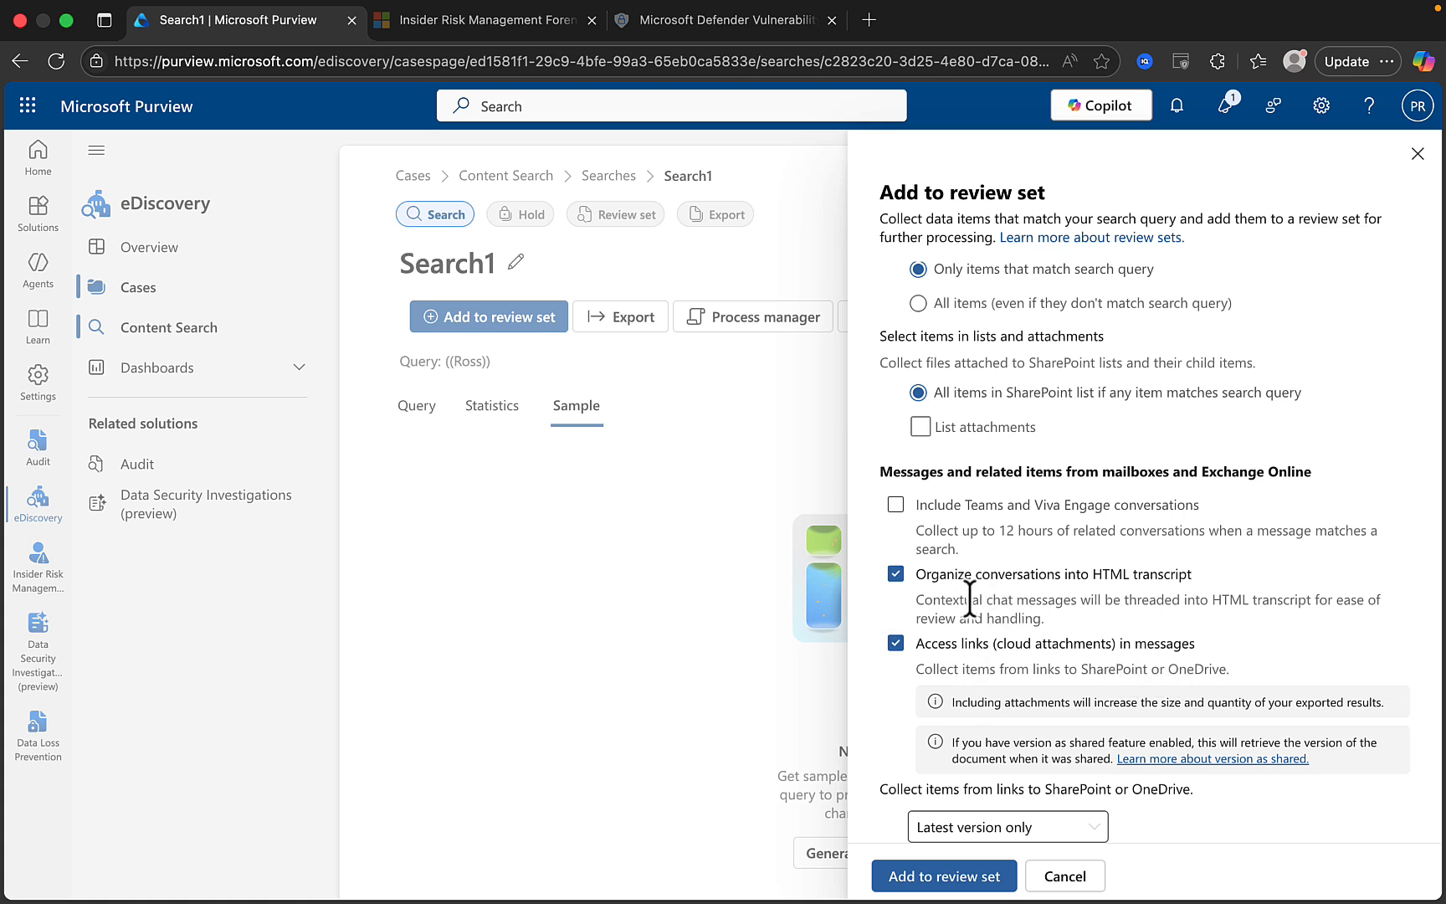
{"action": "left_click", "coordinate": [939, 886]}
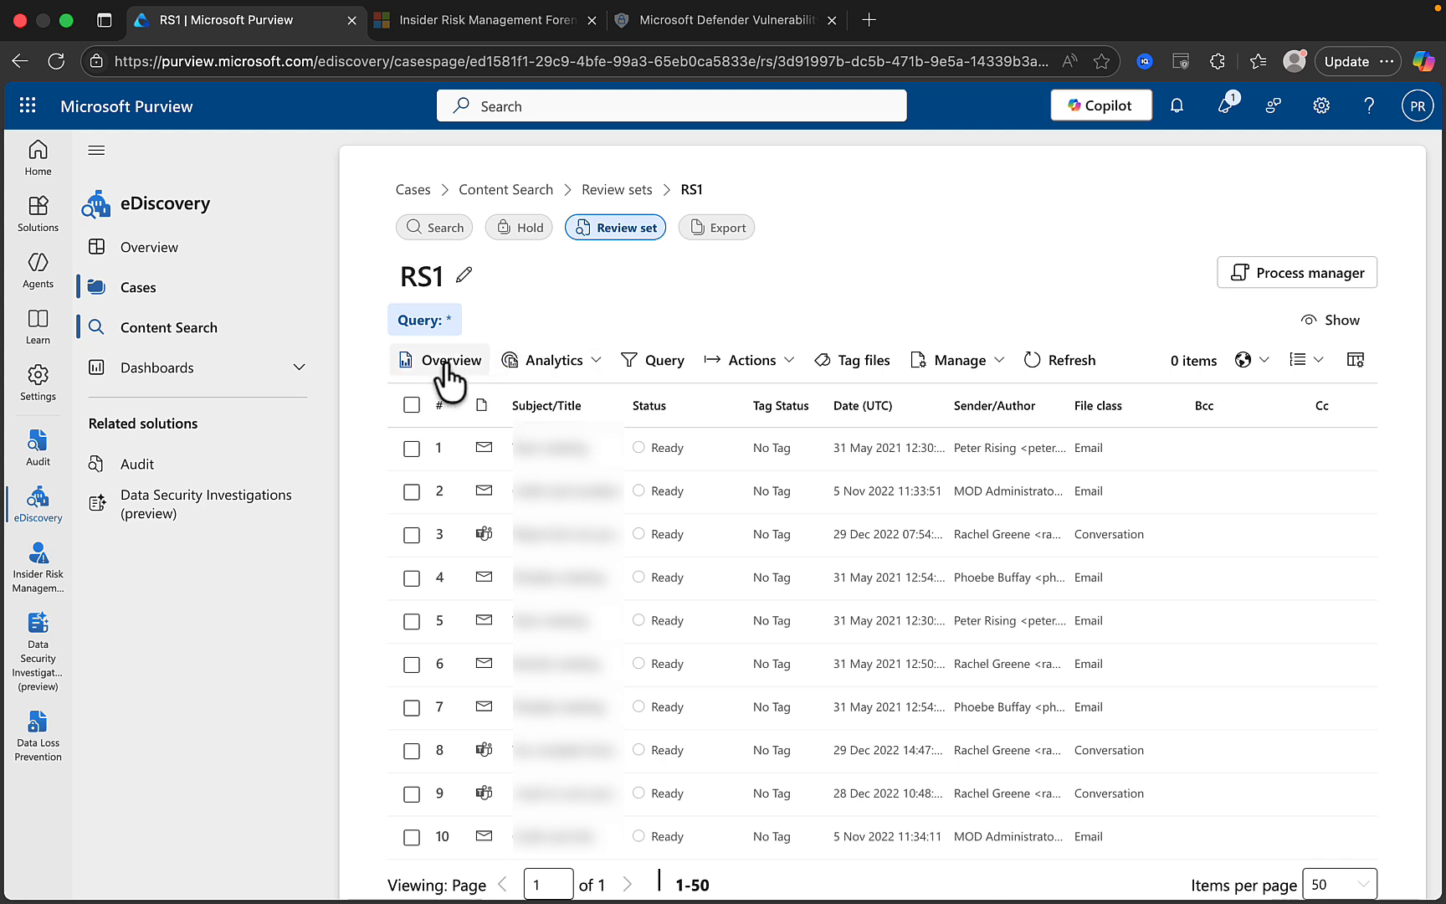
From RS1's Analytics menu, open the Query builder with a Keywords condition.
{"action": "left_click", "coordinate": [594, 365]}
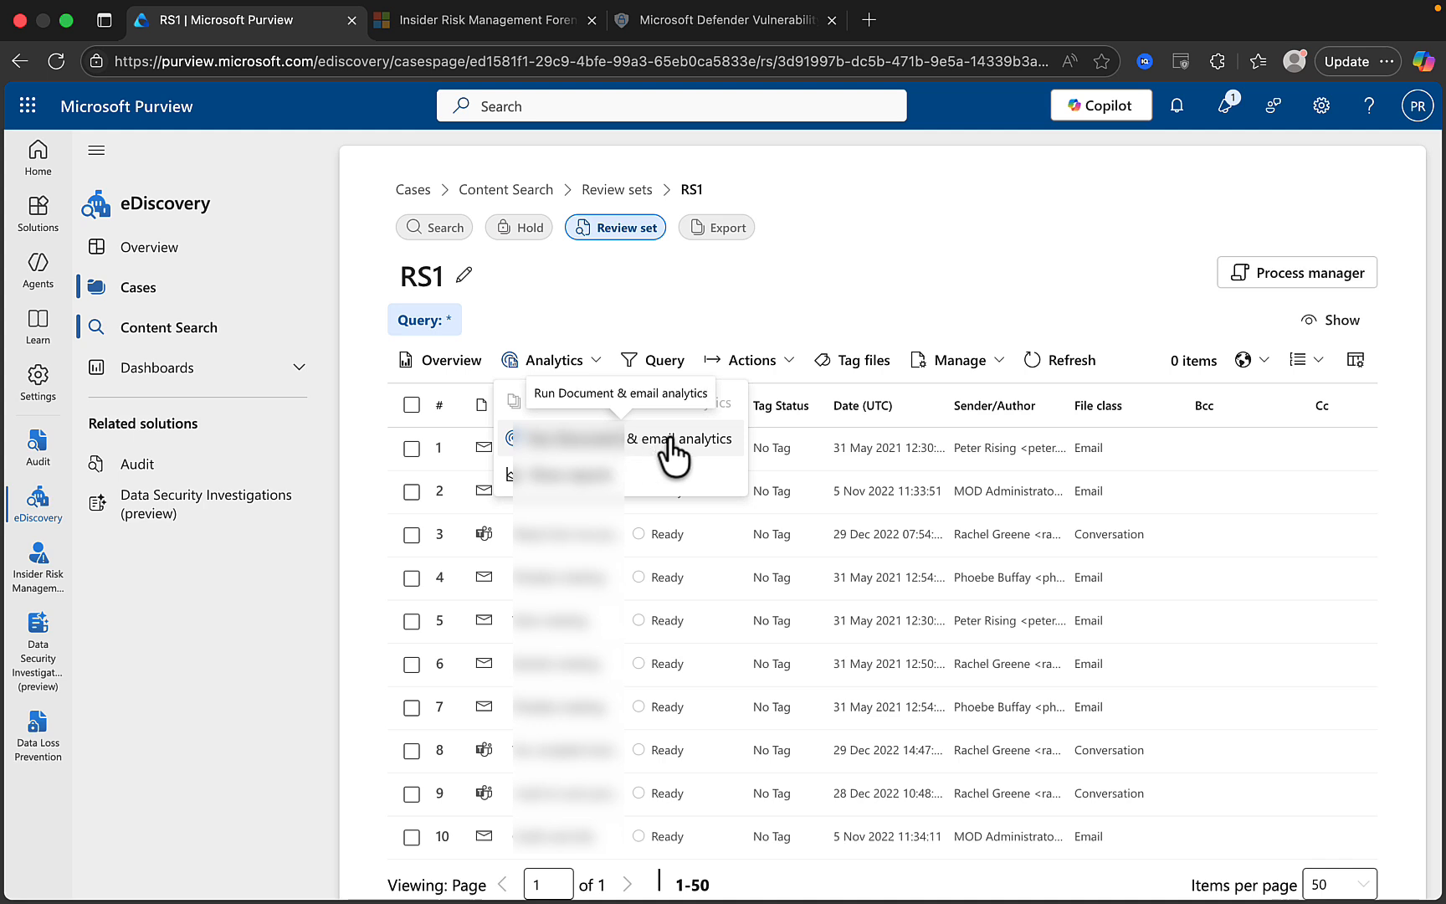
{"action": "left_click", "coordinate": [658, 362]}
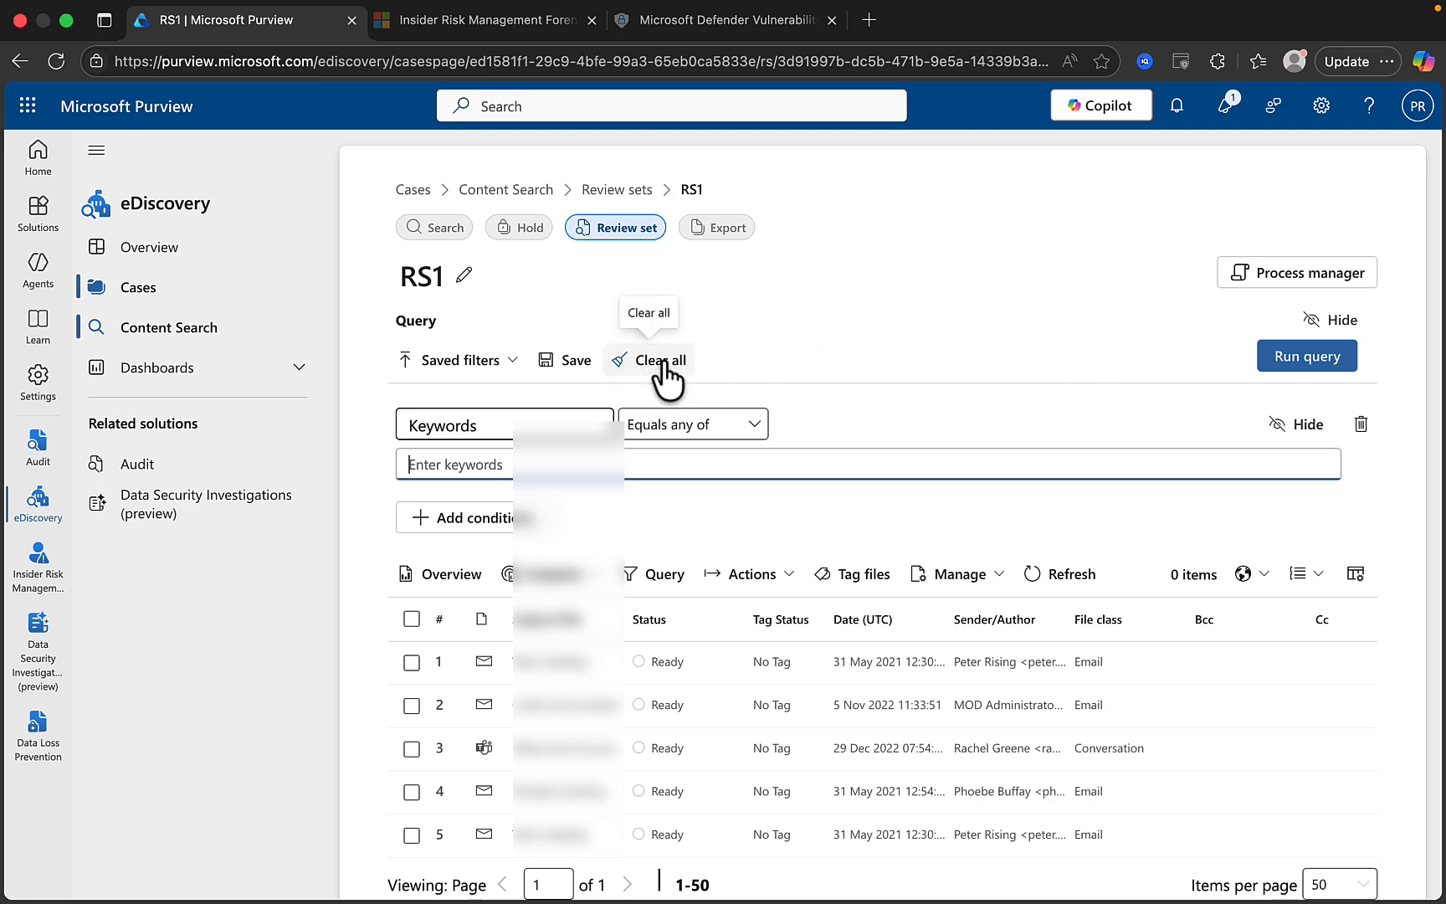
{"action": "left_click", "coordinate": [664, 375]}
{"action": "key", "text": "Escape"}
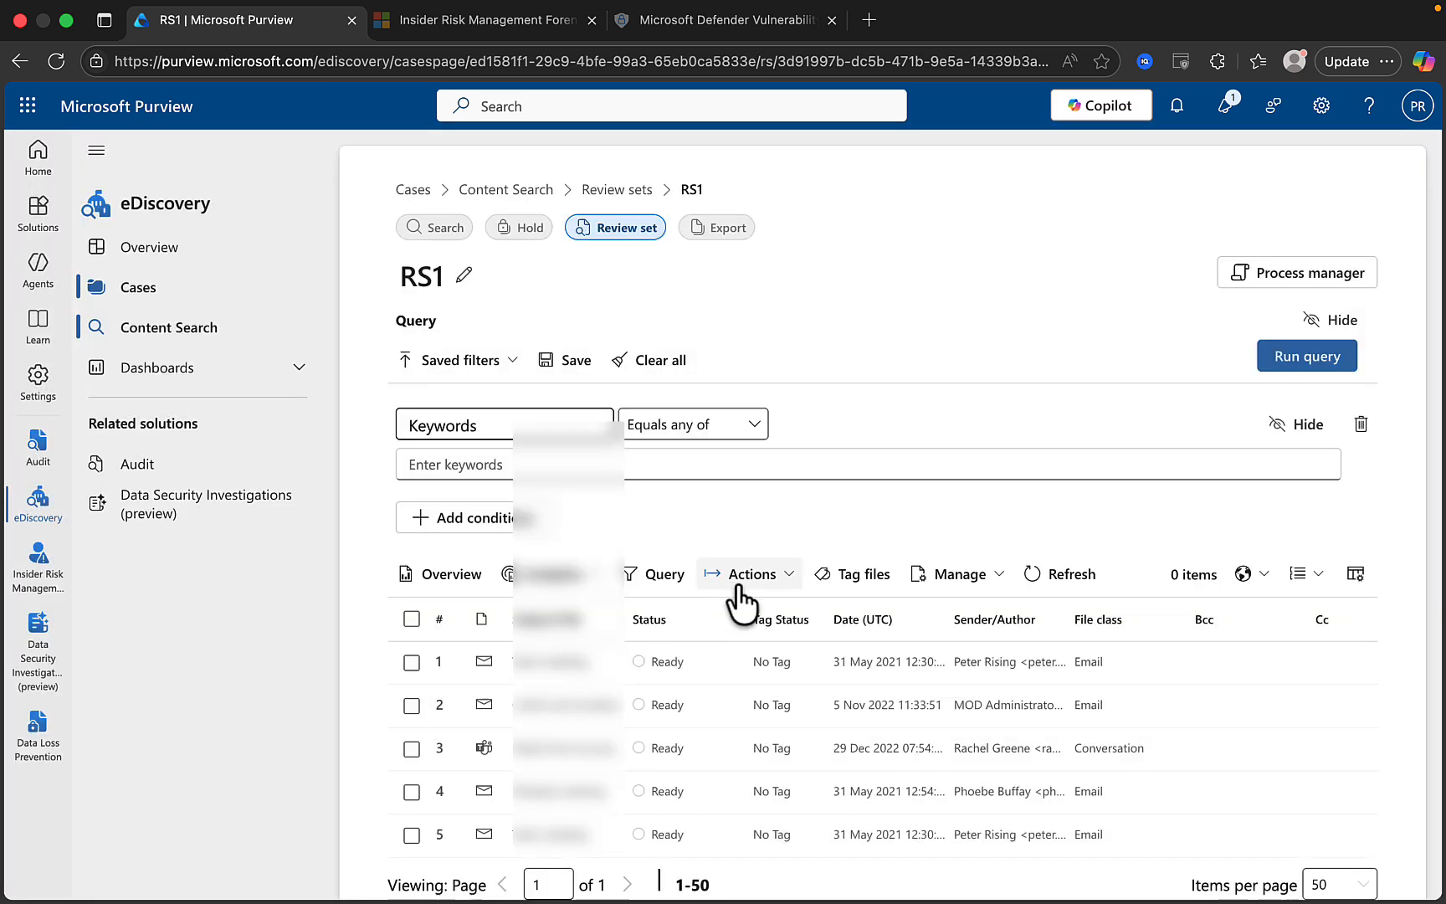
{"action": "left_click", "coordinate": [783, 576]}
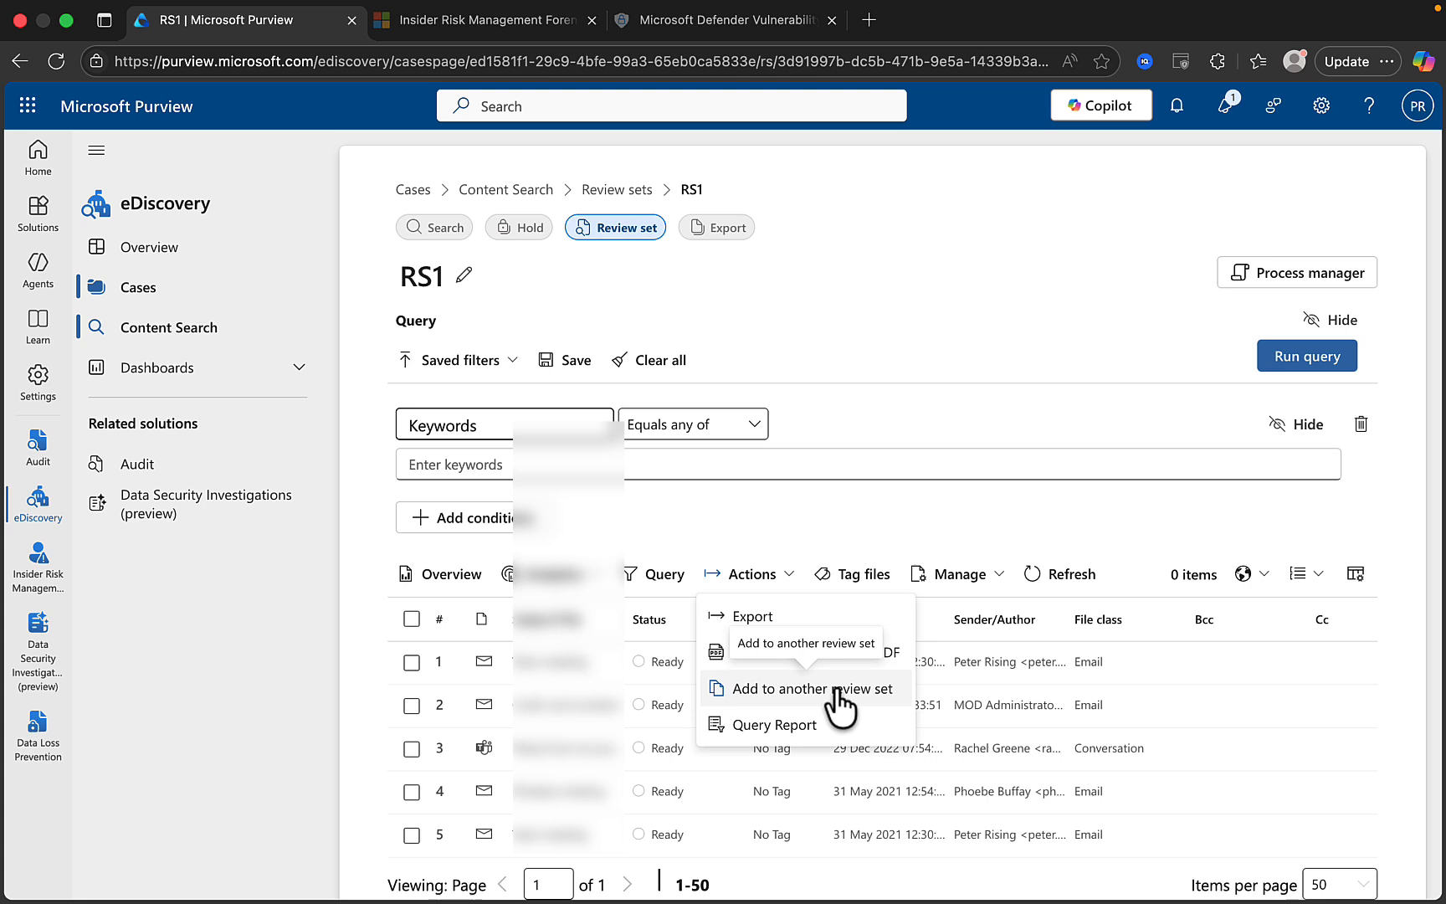
{"action": "left_click", "coordinate": [896, 505]}
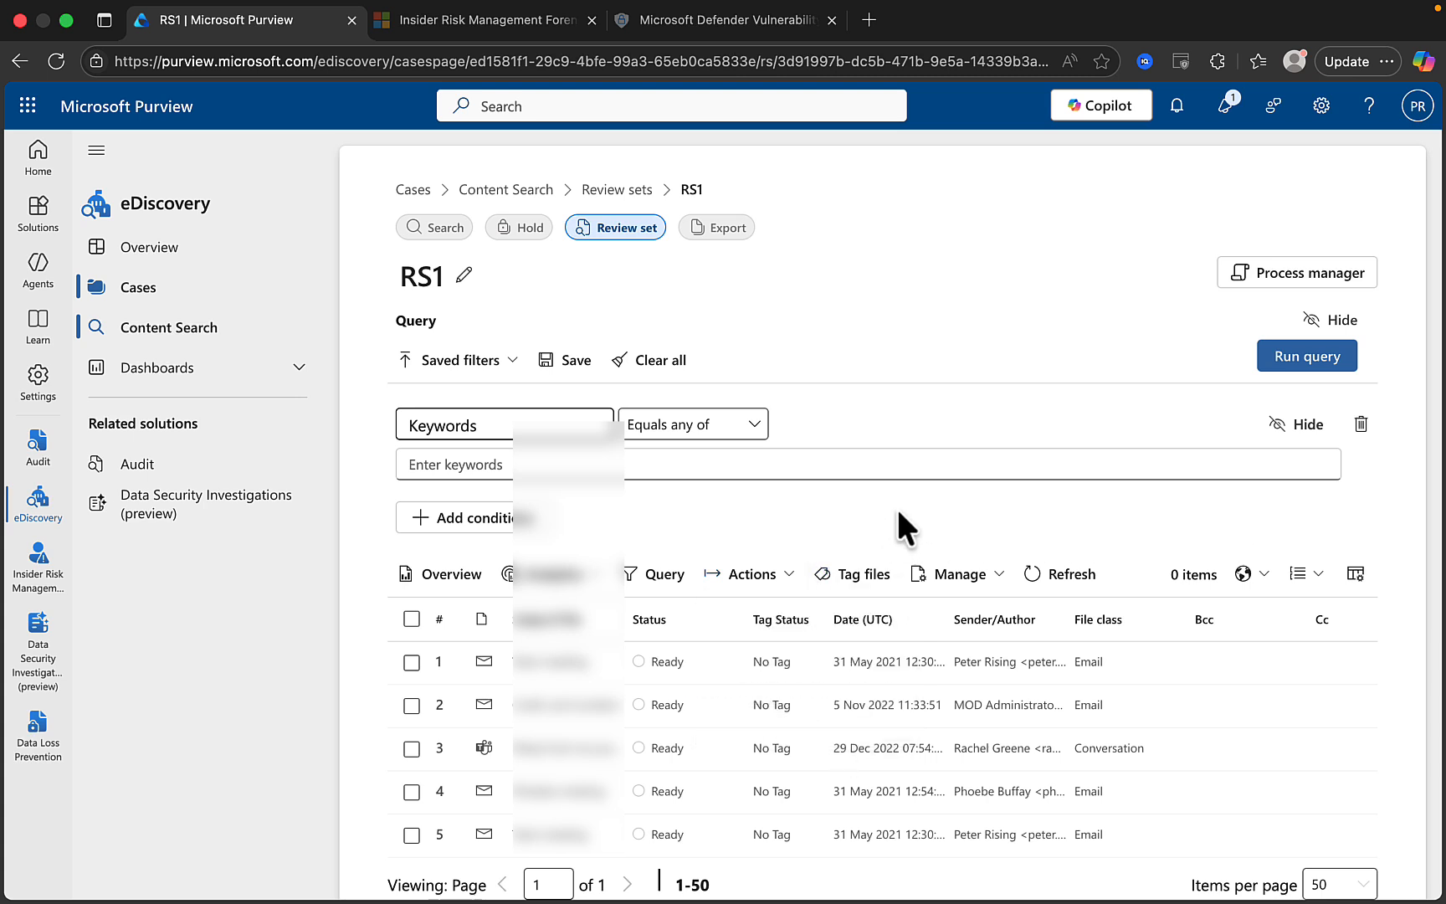
{"action": "left_click", "coordinate": [994, 586]}
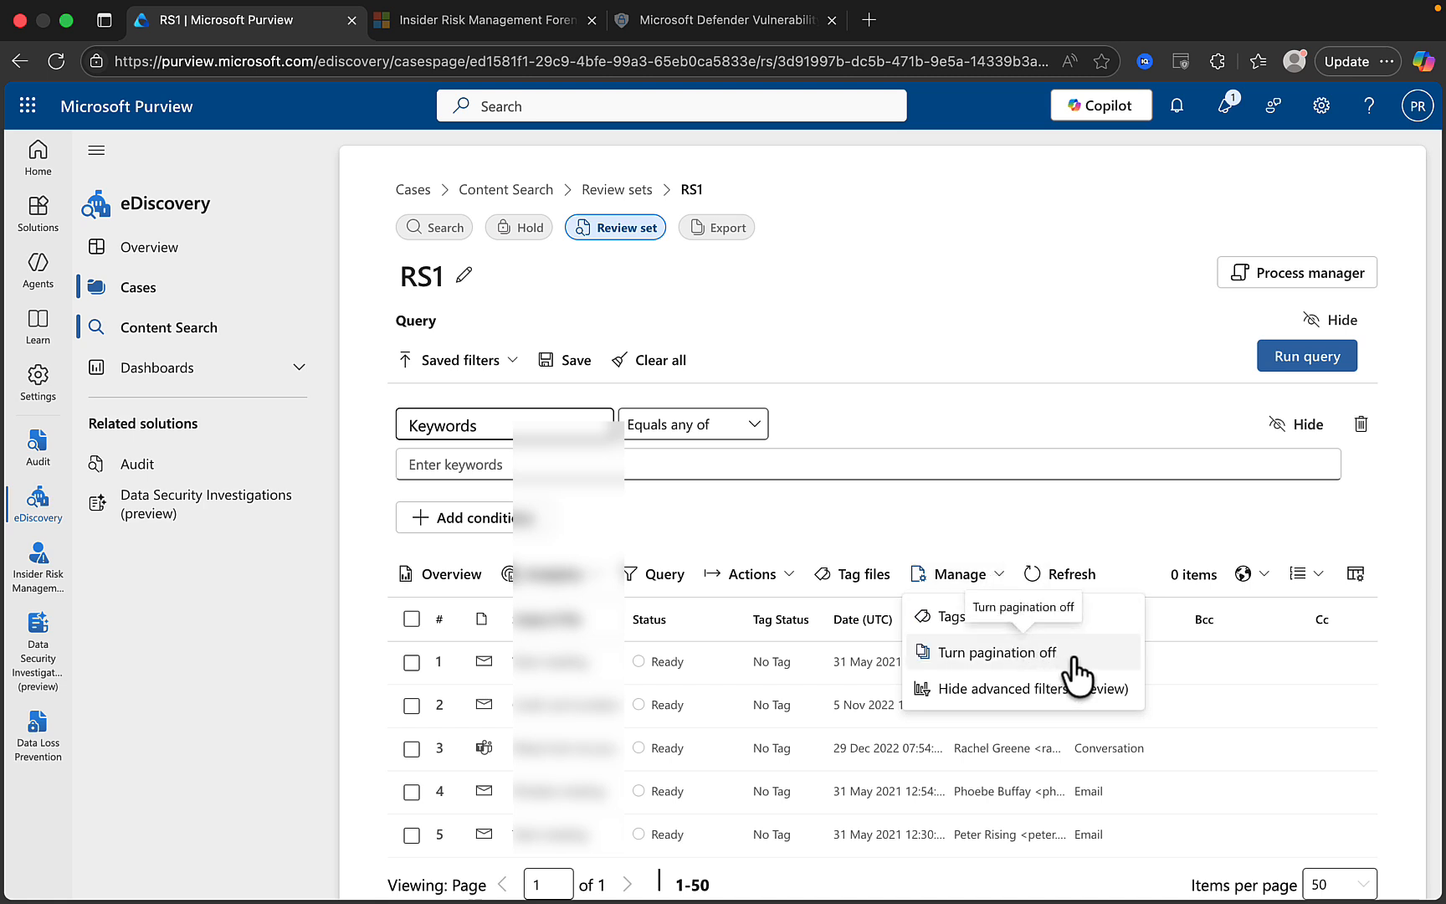
{"action": "left_click", "coordinate": [1121, 509]}
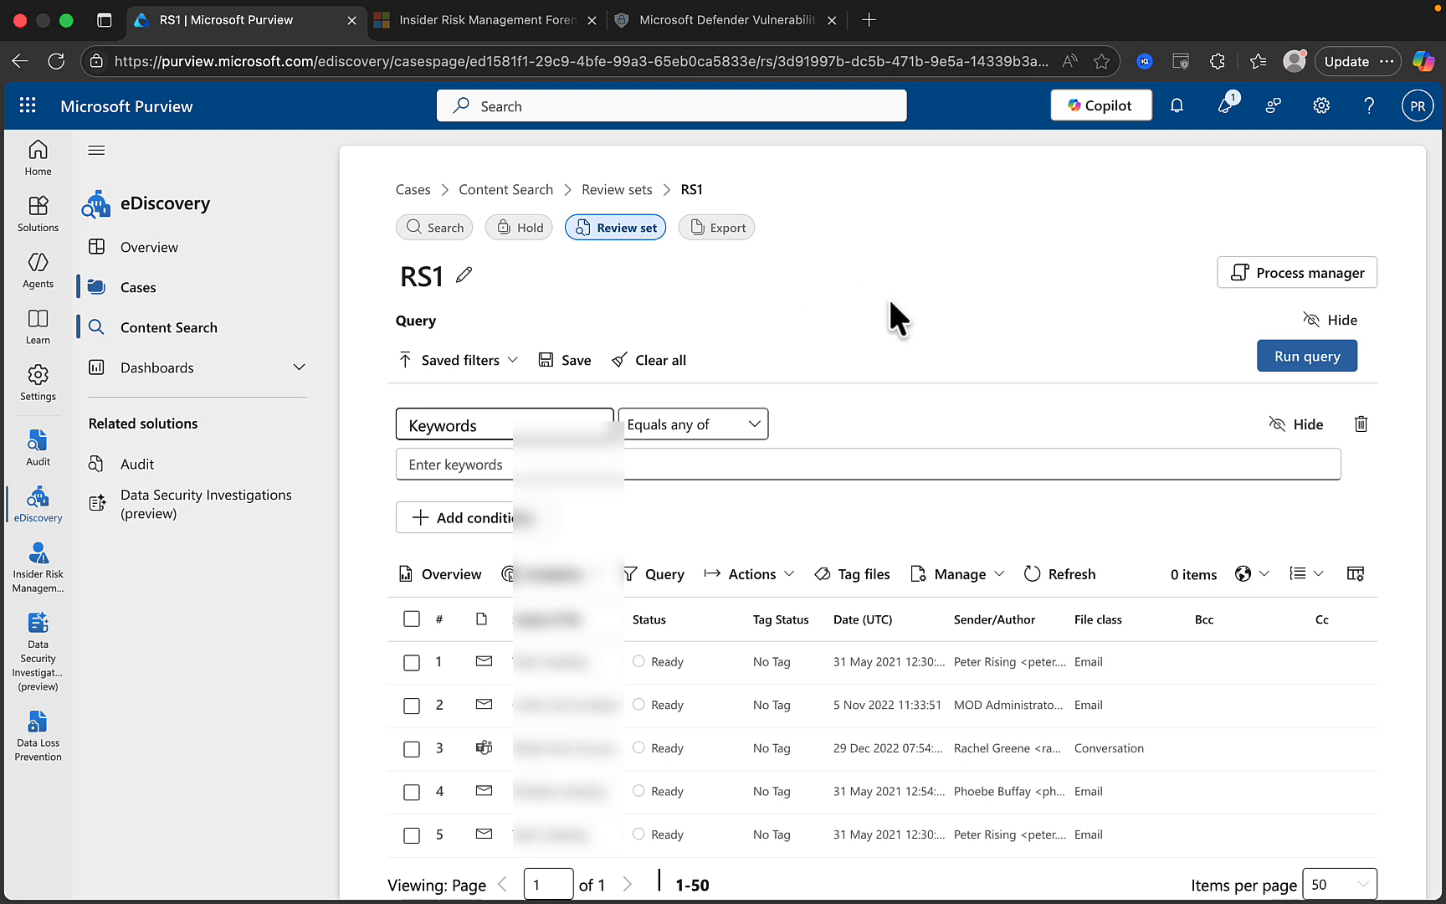
{"action": "left_click", "coordinate": [1281, 285]}
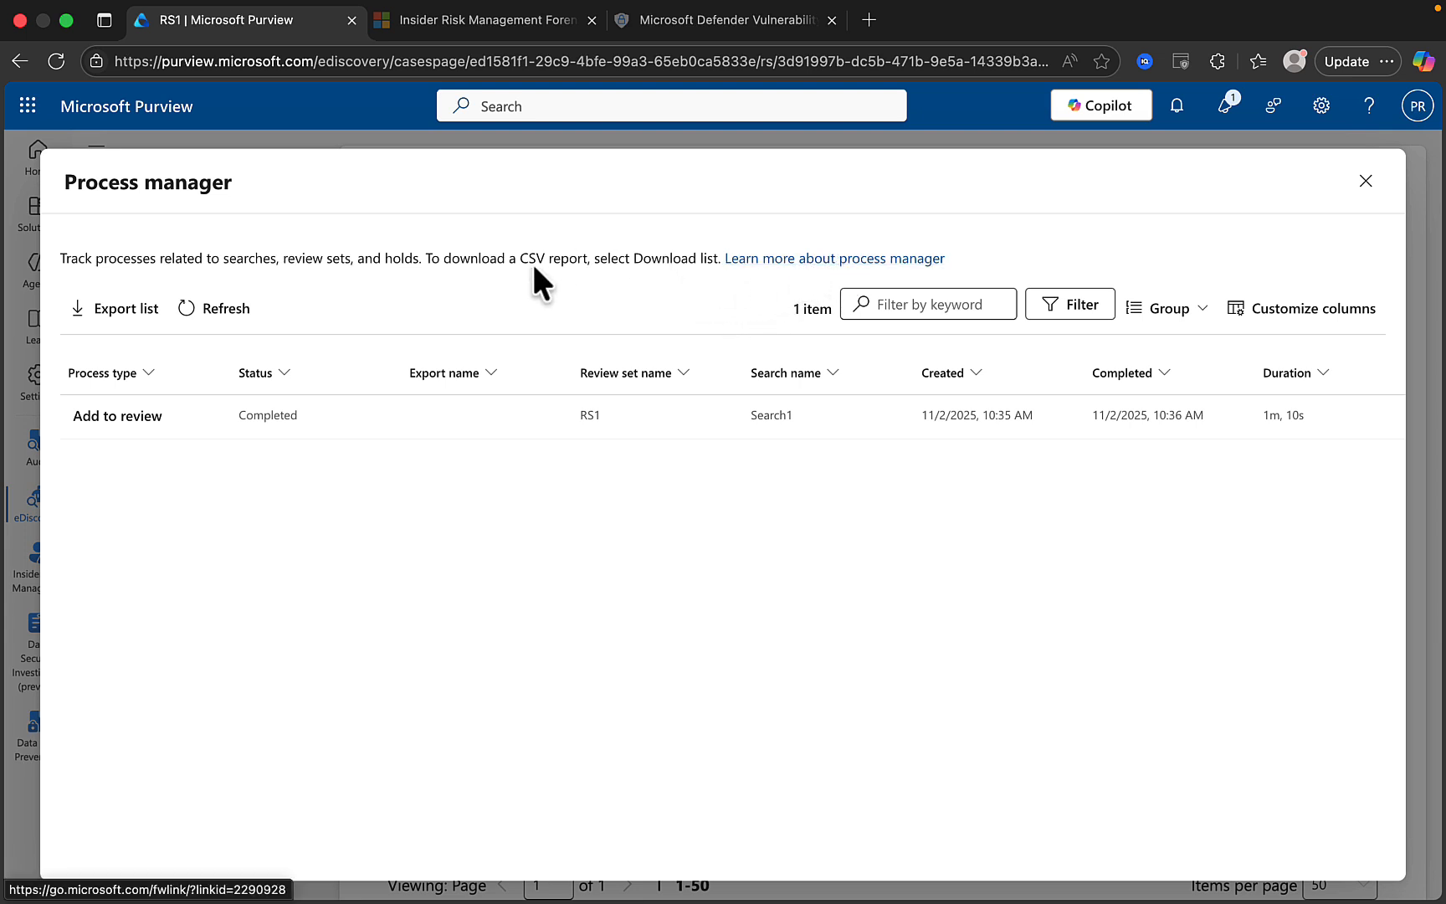
{"action": "left_click", "coordinate": [222, 415]}
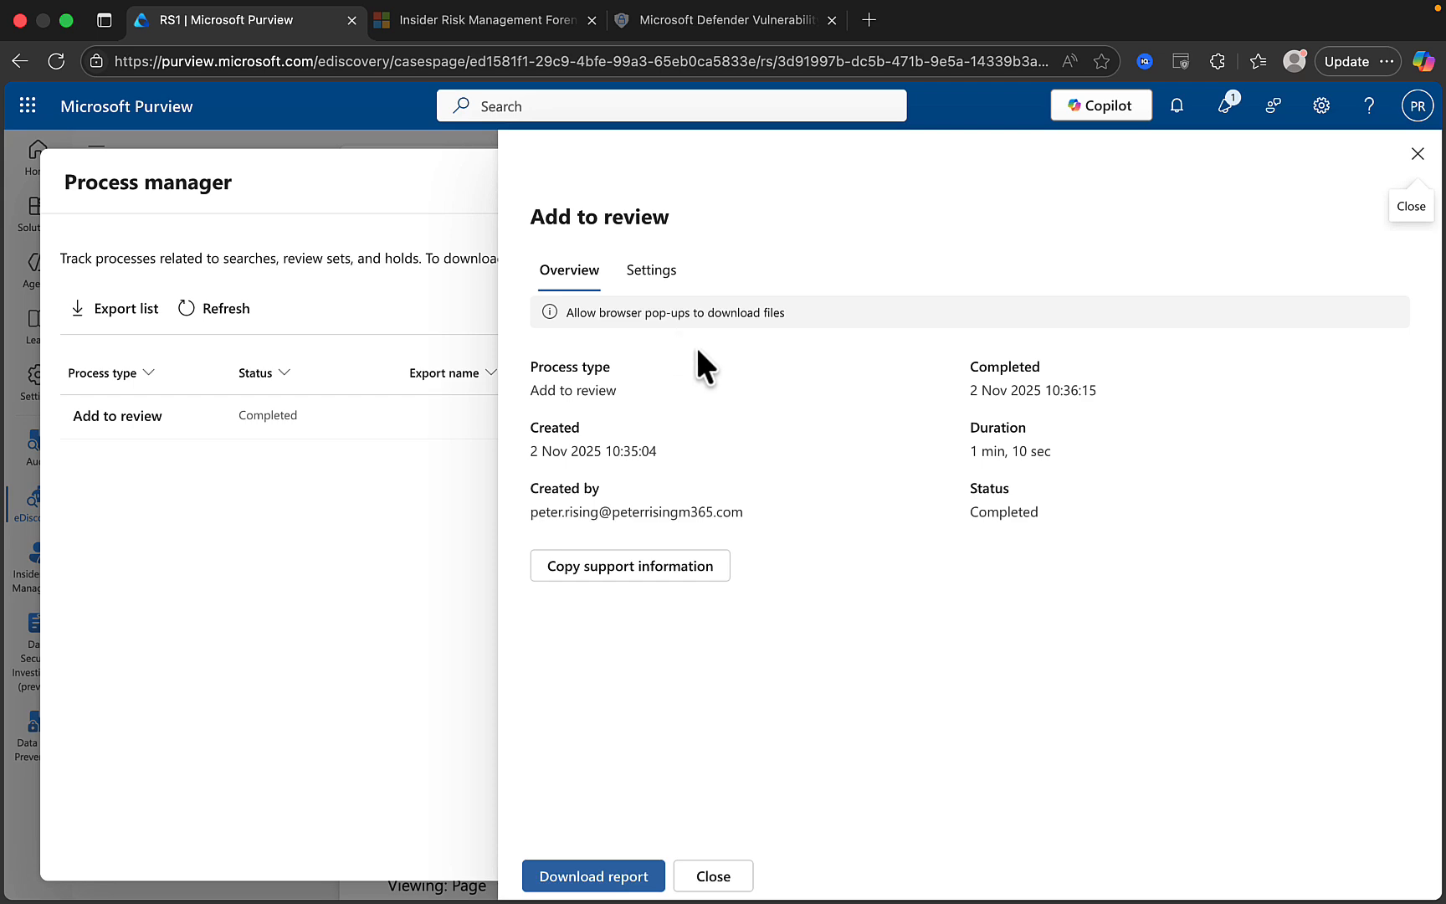
{"action": "left_click", "coordinate": [711, 875]}
{"action": "left_click", "coordinate": [1365, 182]}
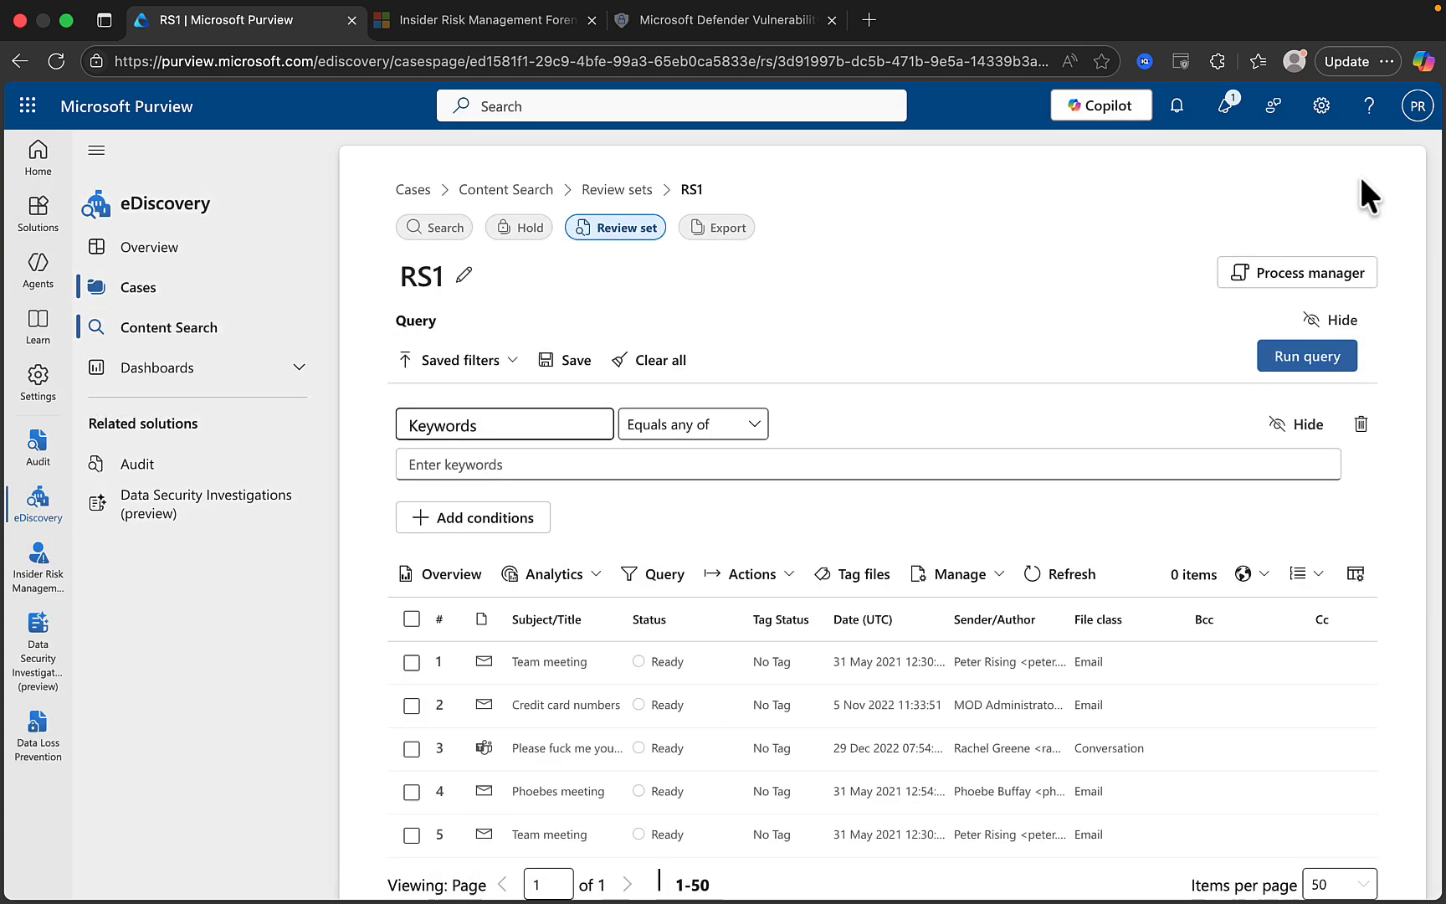